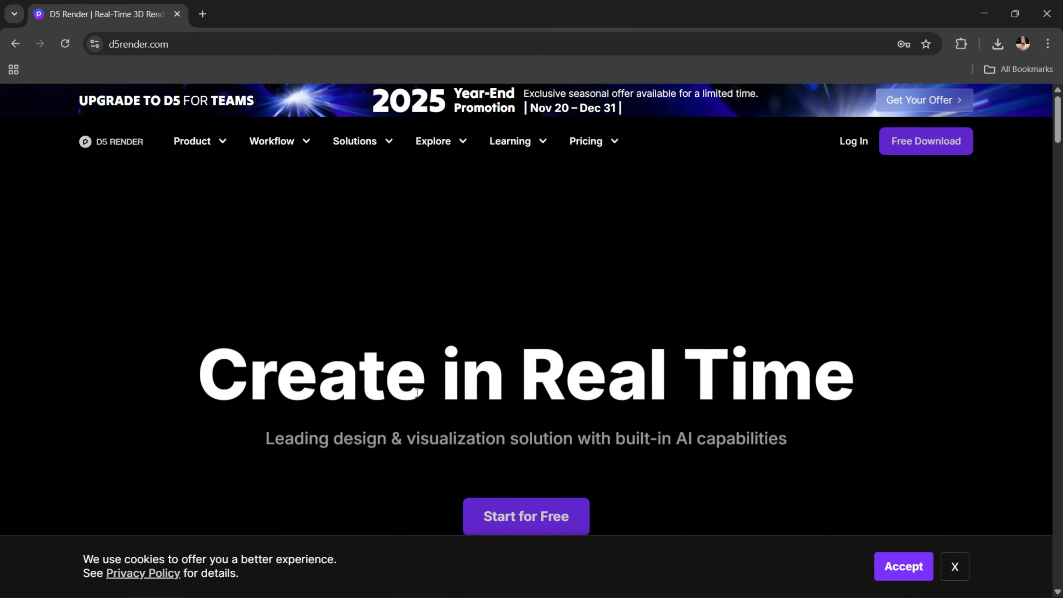
Download the D5 Launcher installer from the D5 Render website and save it in the Downloads folder
scroll(152, 273, down, 3)
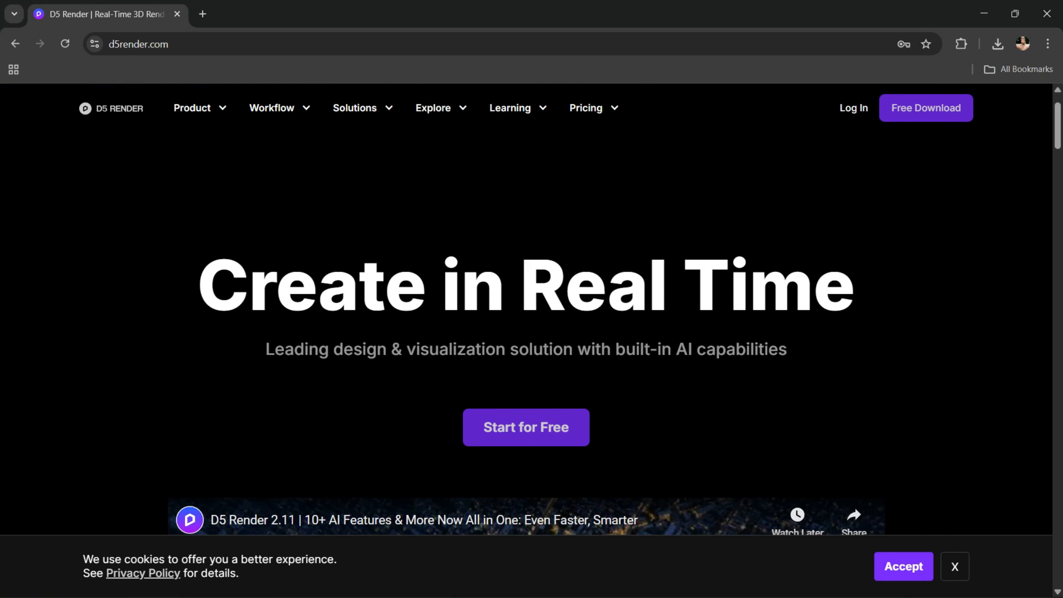
scroll(436, 326, down, 3)
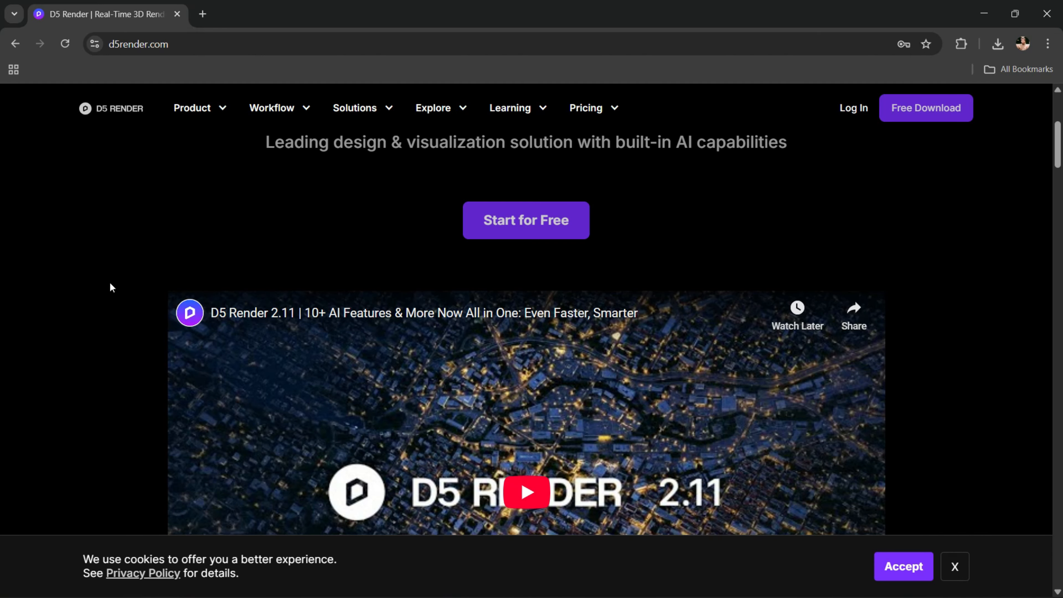
scroll(364, 279, down, 4)
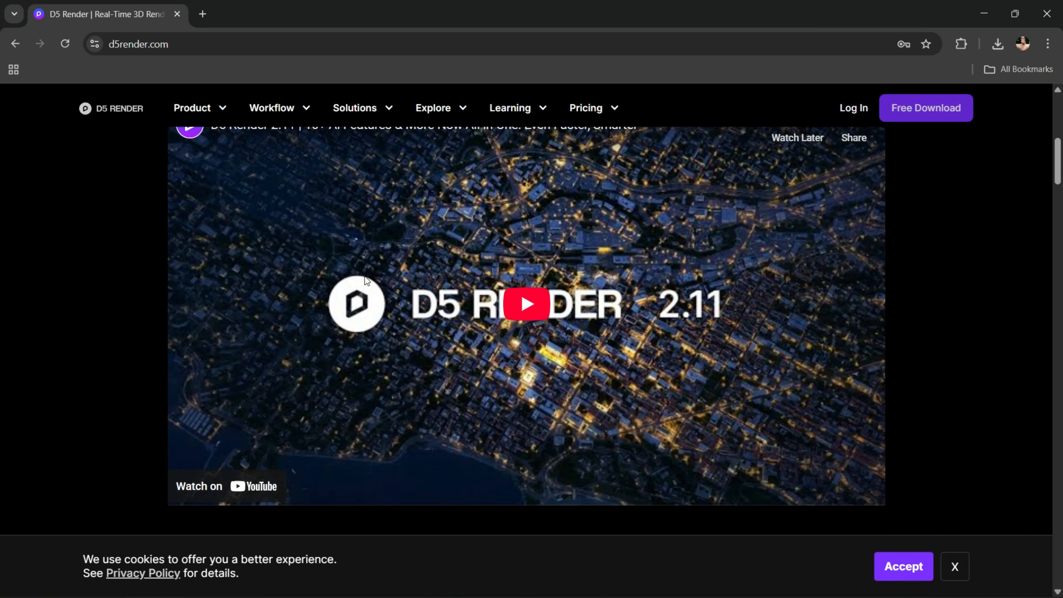
scroll(408, 394, up, 7)
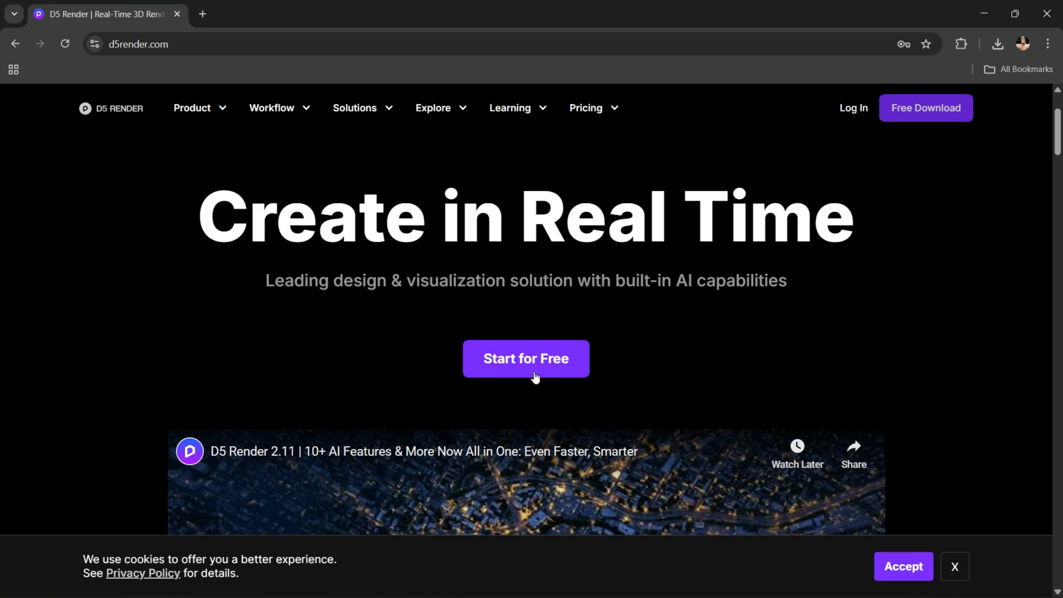
scroll(473, 262, up, 3)
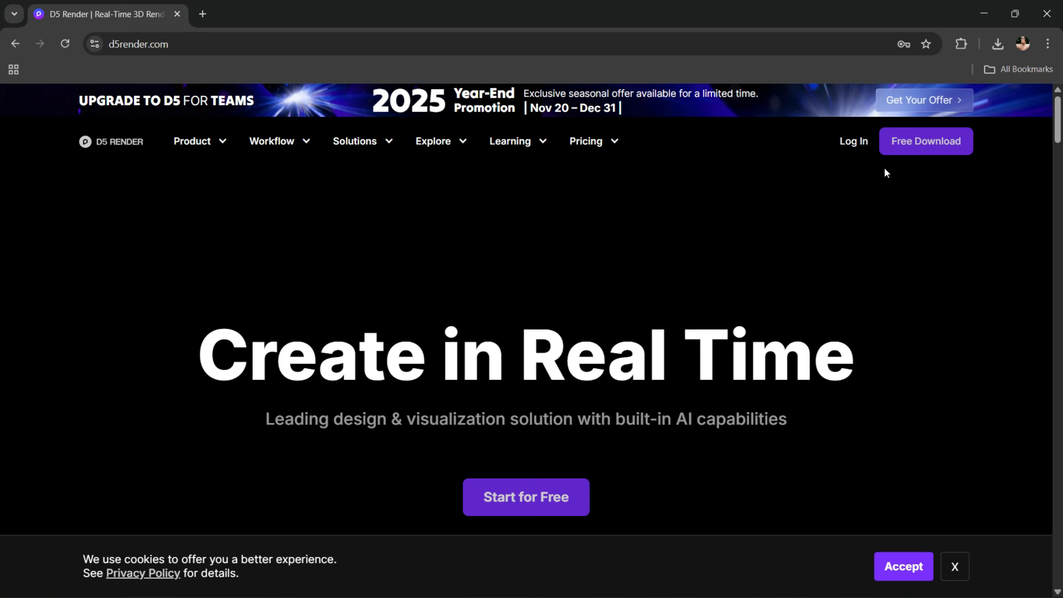
click(911, 151)
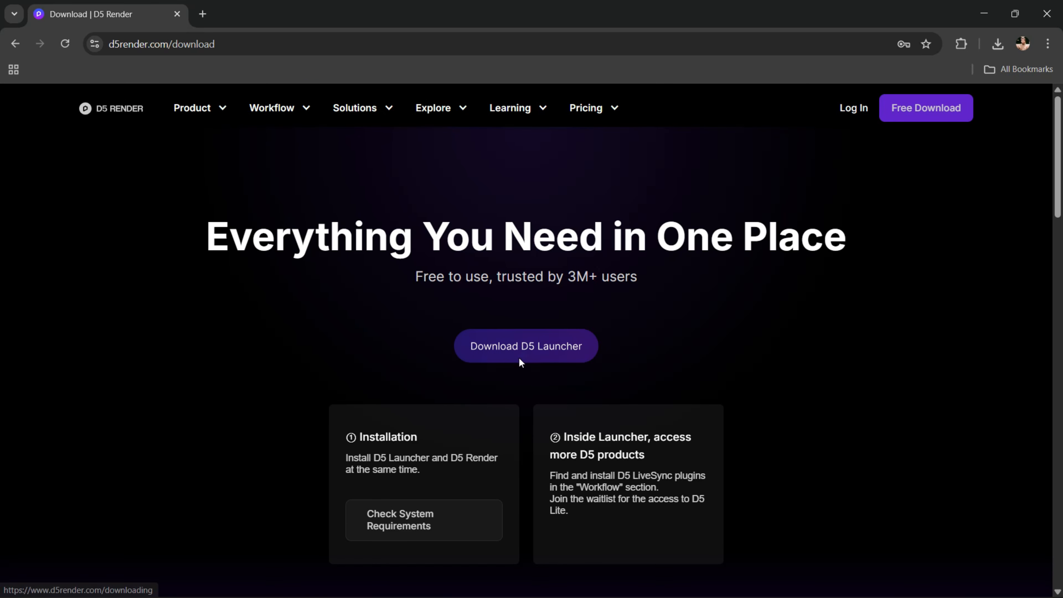
click(525, 357)
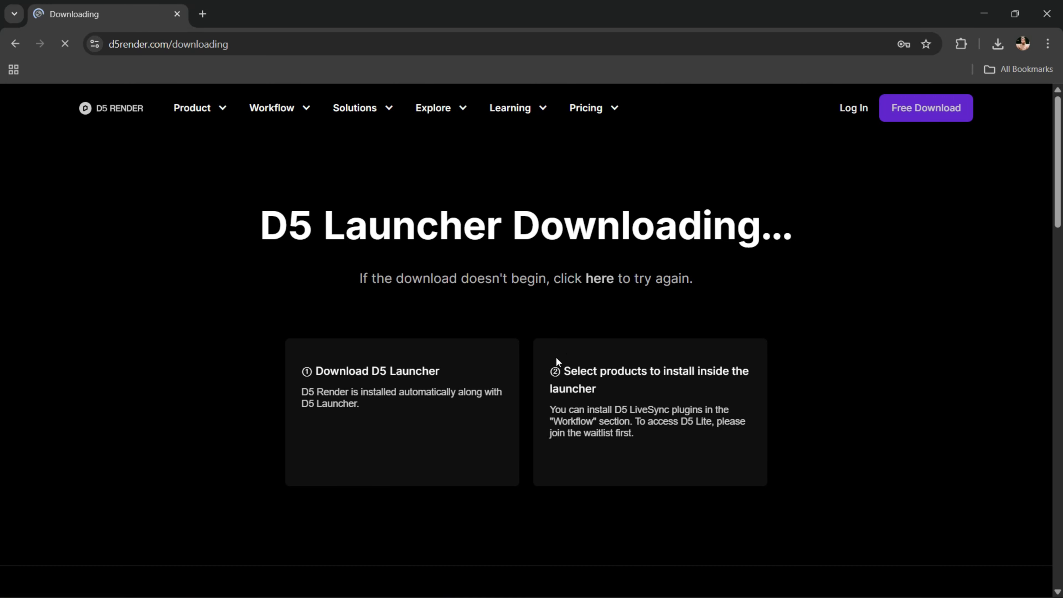
scroll(548, 361, down, 1)
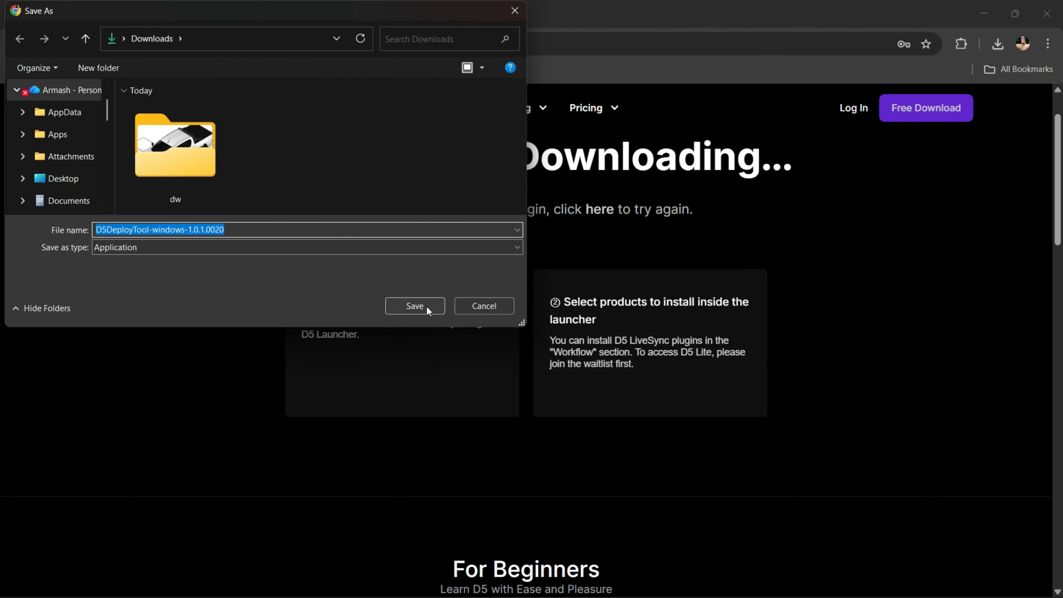
click(416, 306)
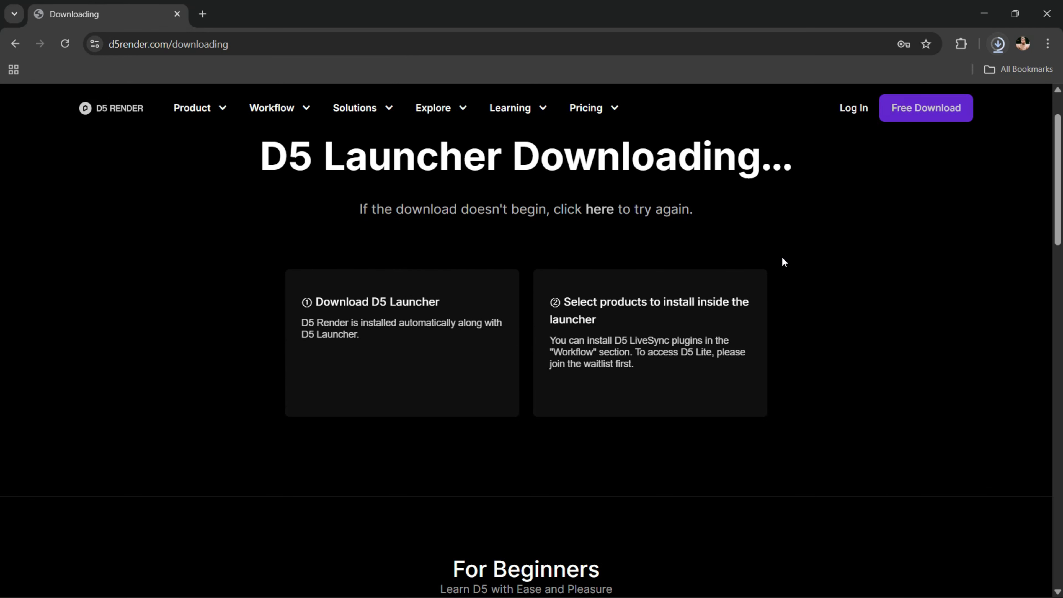
Find SketchUp LiveSync in the Workflow section and download the D5 LiveSync for SketchUp installer to the Downloads folder
scroll(613, 413, down, 5)
scroll(614, 415, down, 4)
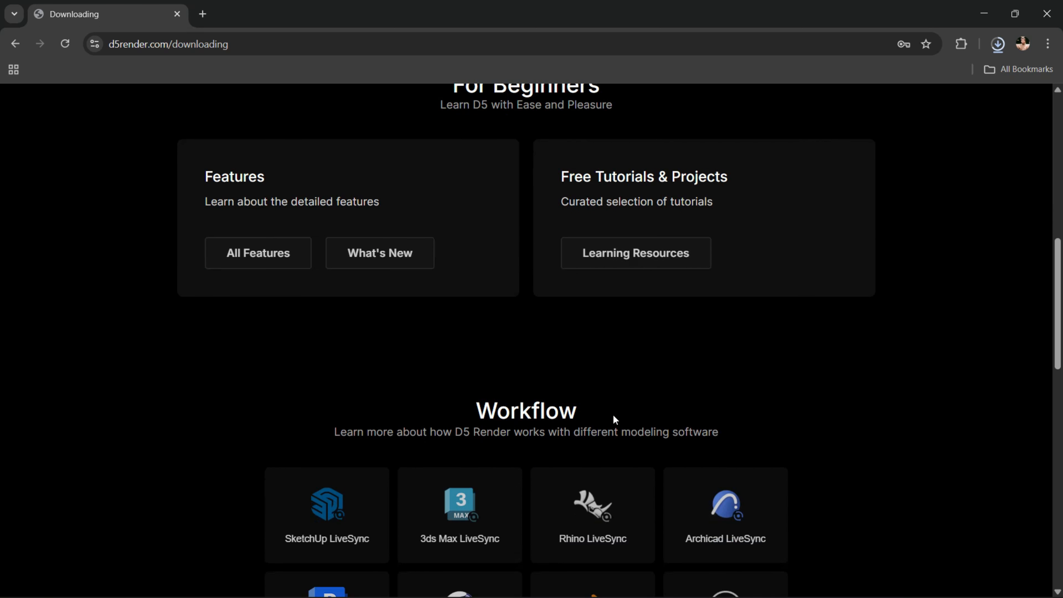
scroll(564, 398, down, 3)
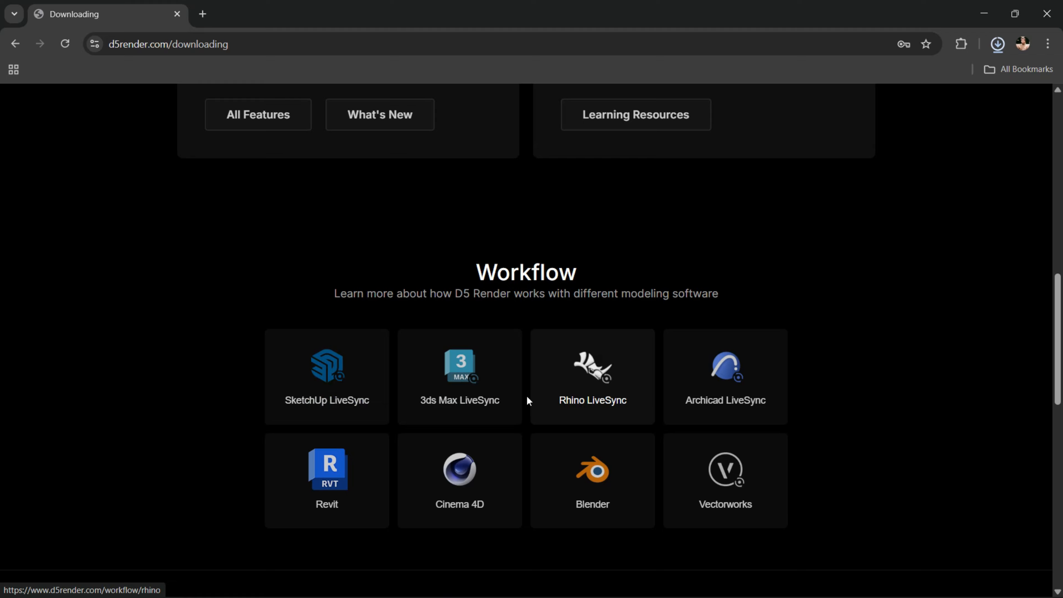
scroll(393, 328, up, 3)
scroll(563, 400, down, 2)
scroll(564, 400, down, 1)
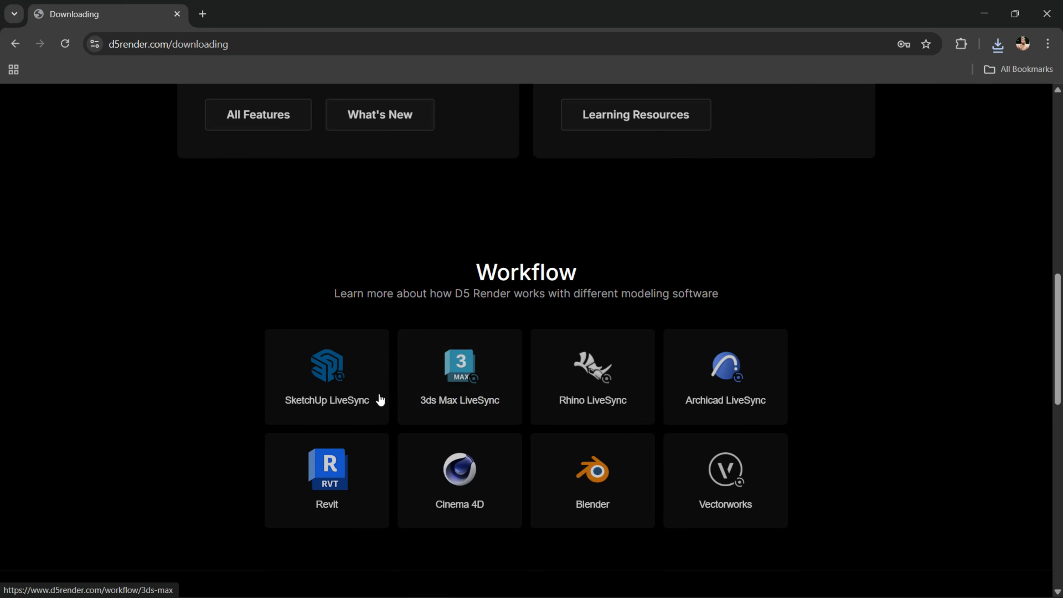
click(332, 395)
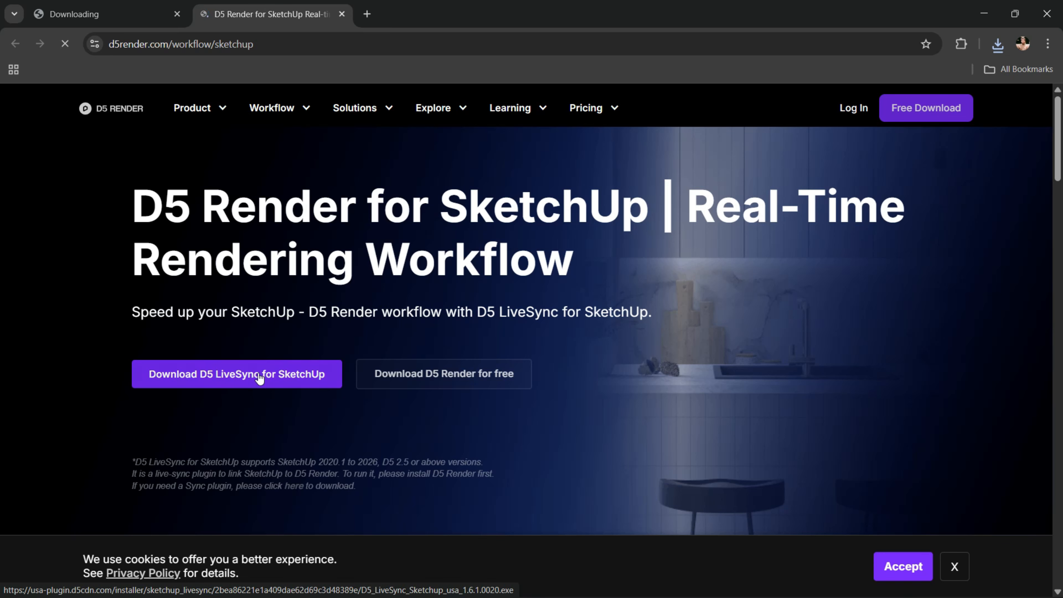
click(322, 382)
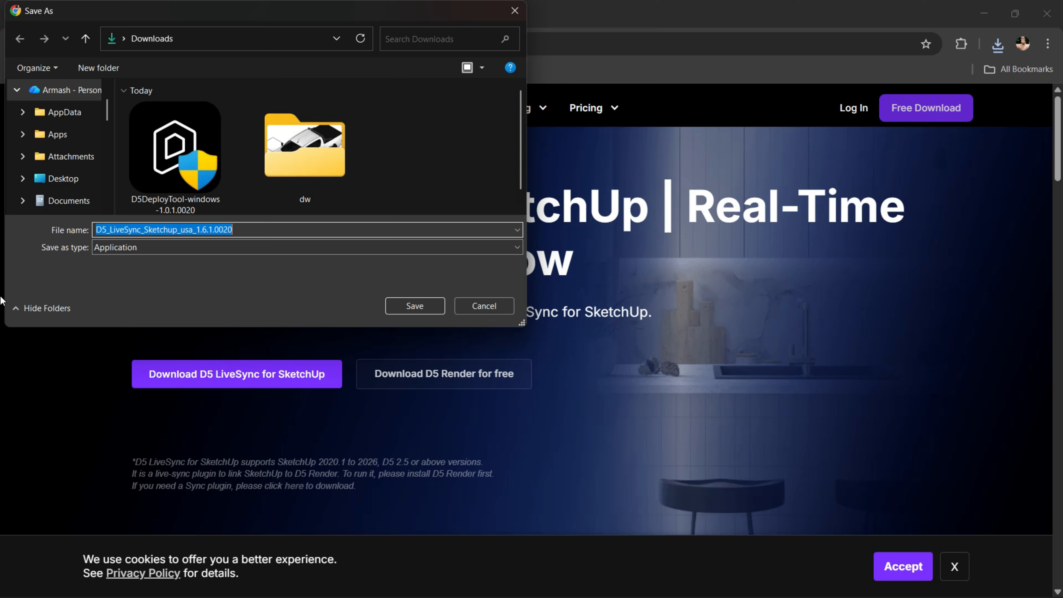
click(401, 308)
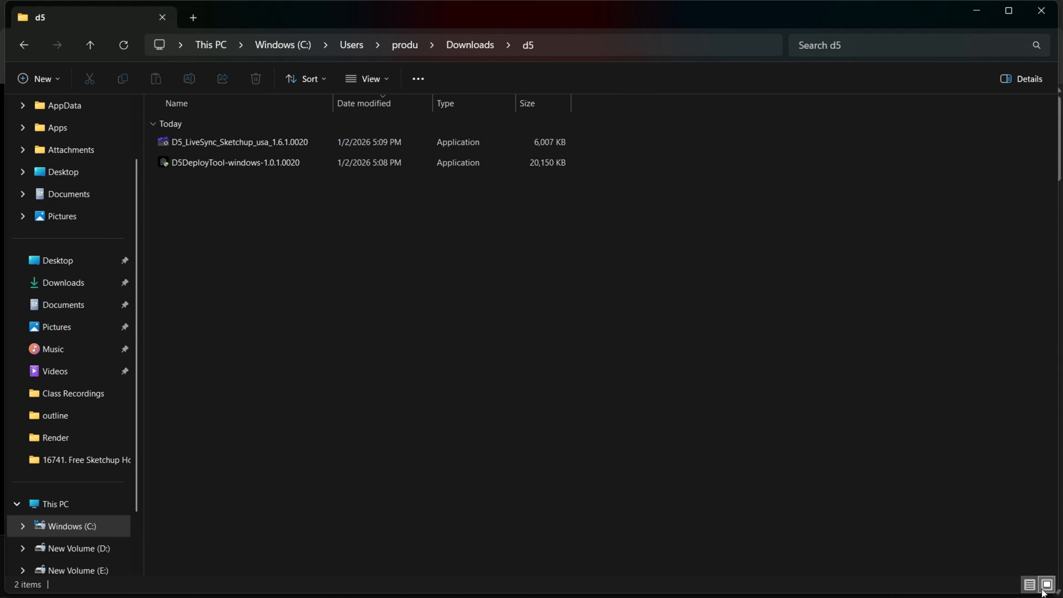
Run the D5DeployTool installer from the d5 folder, agree to the privacy and service terms, and close it without installing
click(1046, 586)
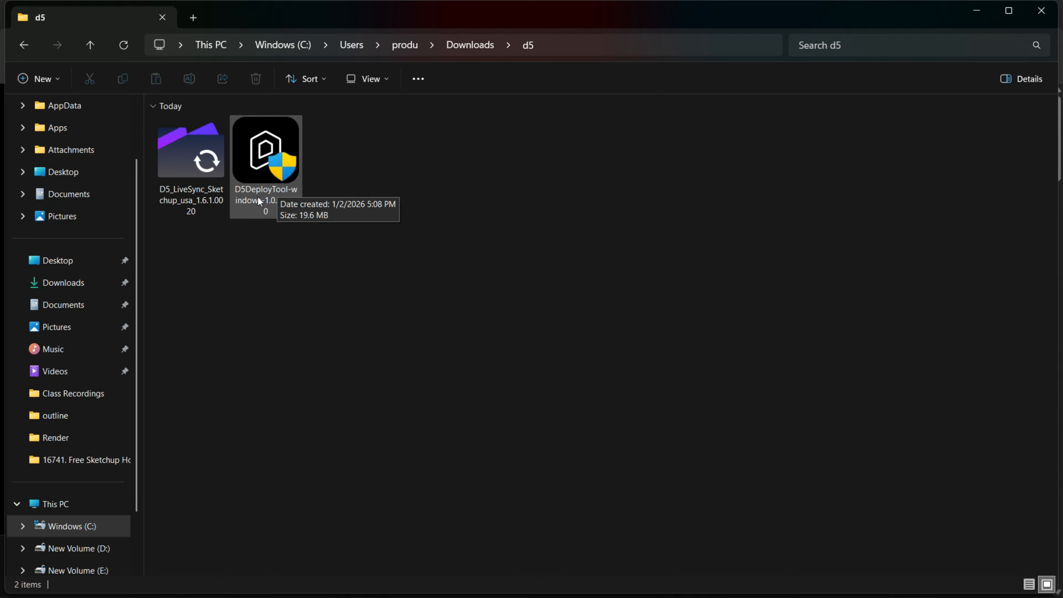
double_click(264, 180)
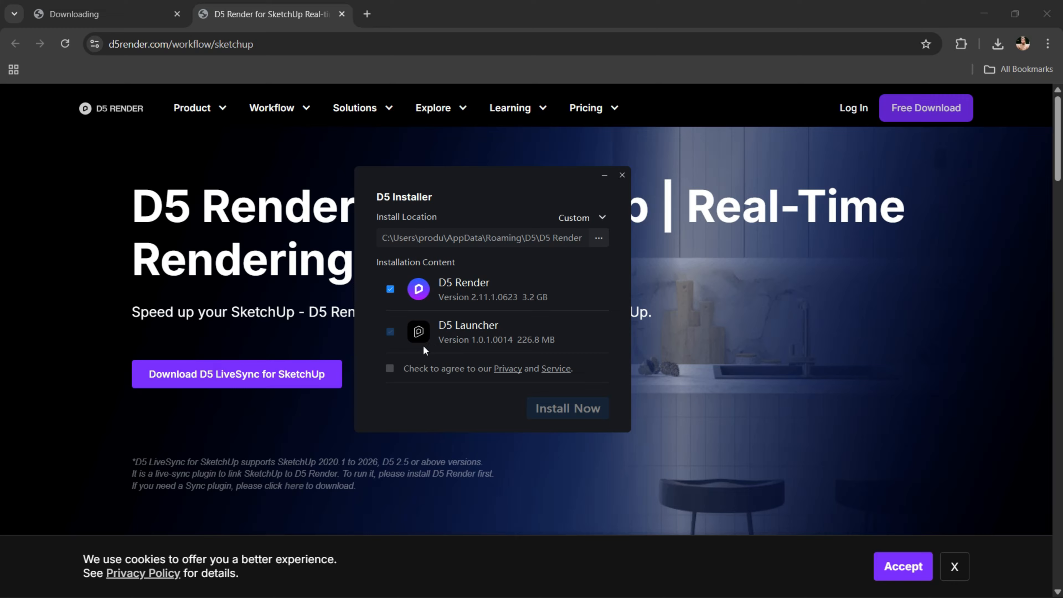
click(391, 369)
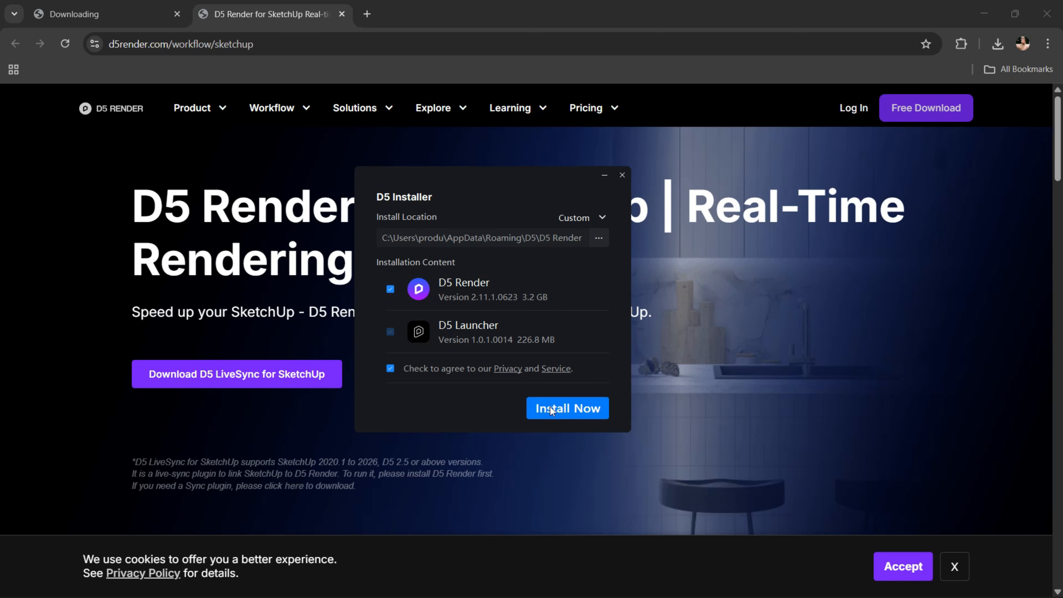
click(621, 176)
Run the D5 LiveSync for SketchUp installer from the d5 folder with English as setup language, and cancel the setup
key(super)
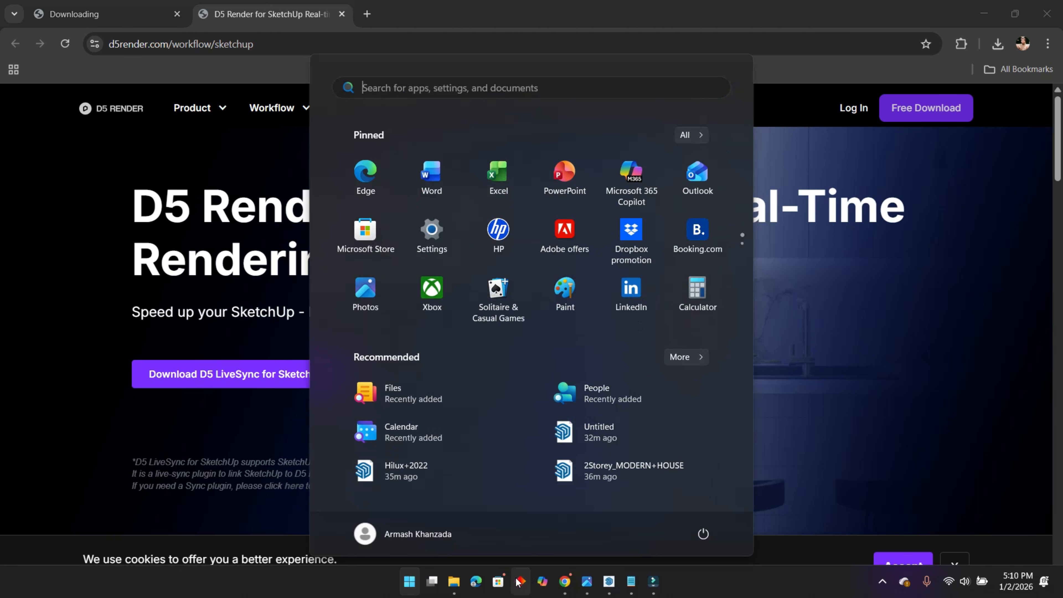
mouse_move(454, 583)
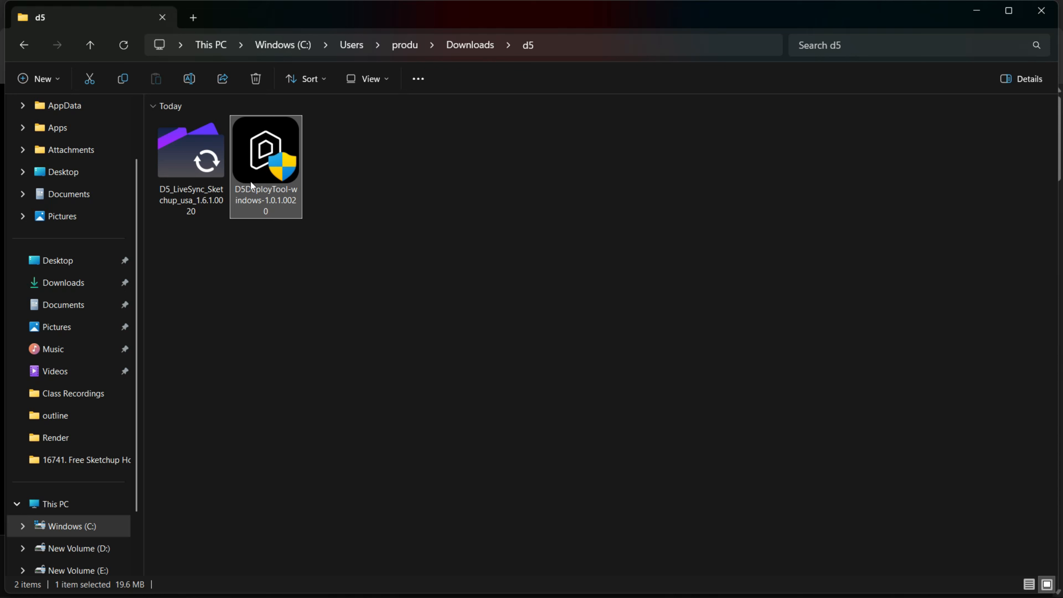
click(198, 180)
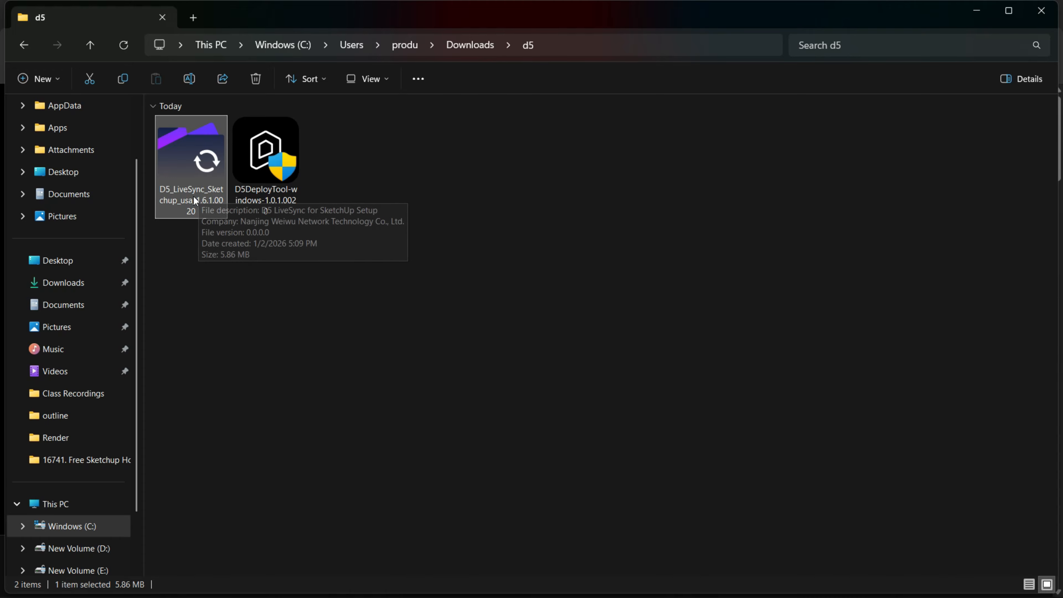
double_click(183, 178)
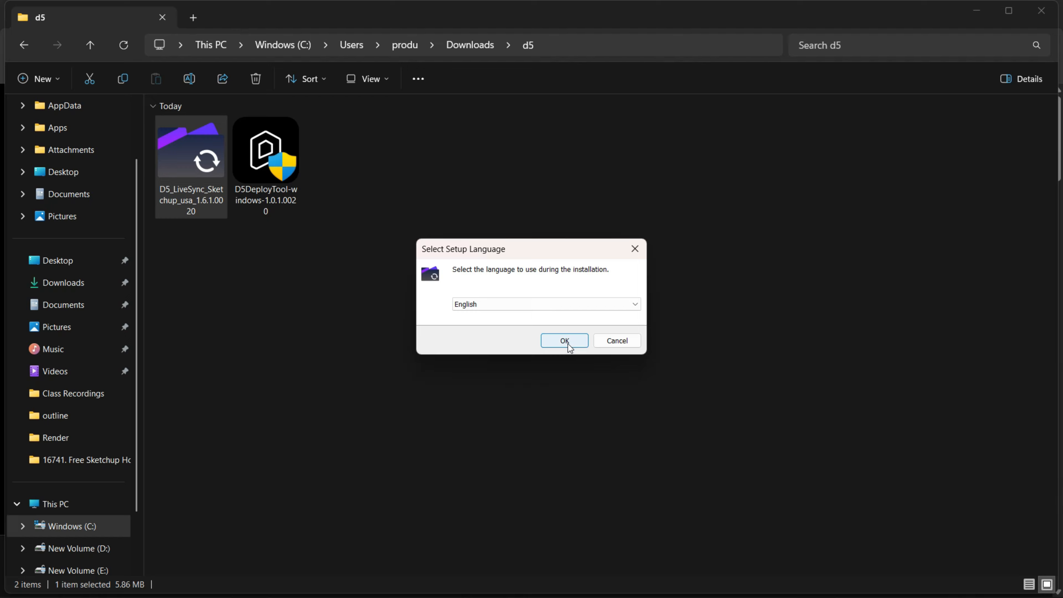
click(567, 341)
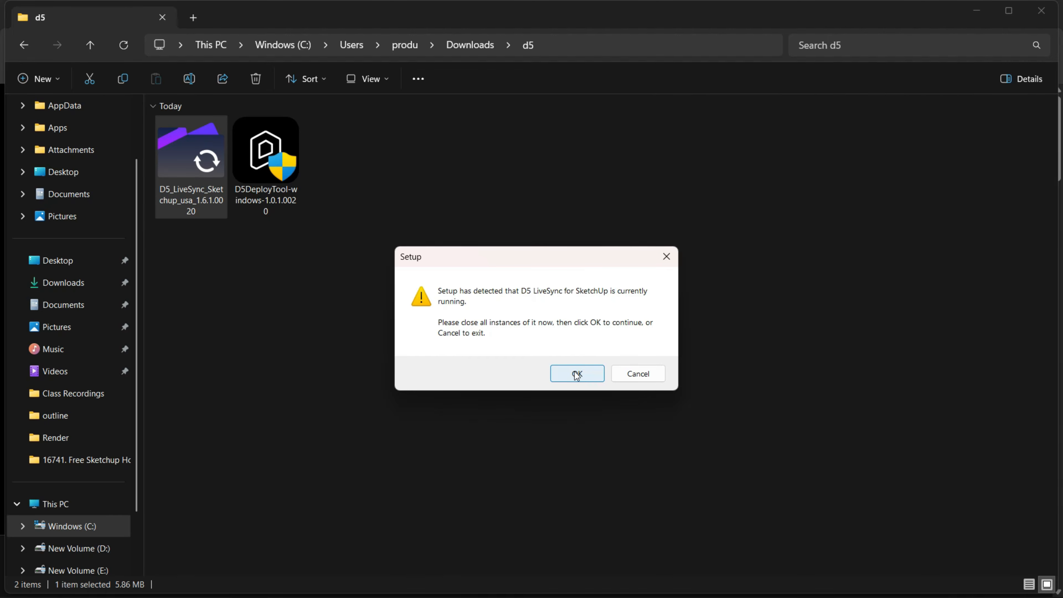
click(642, 376)
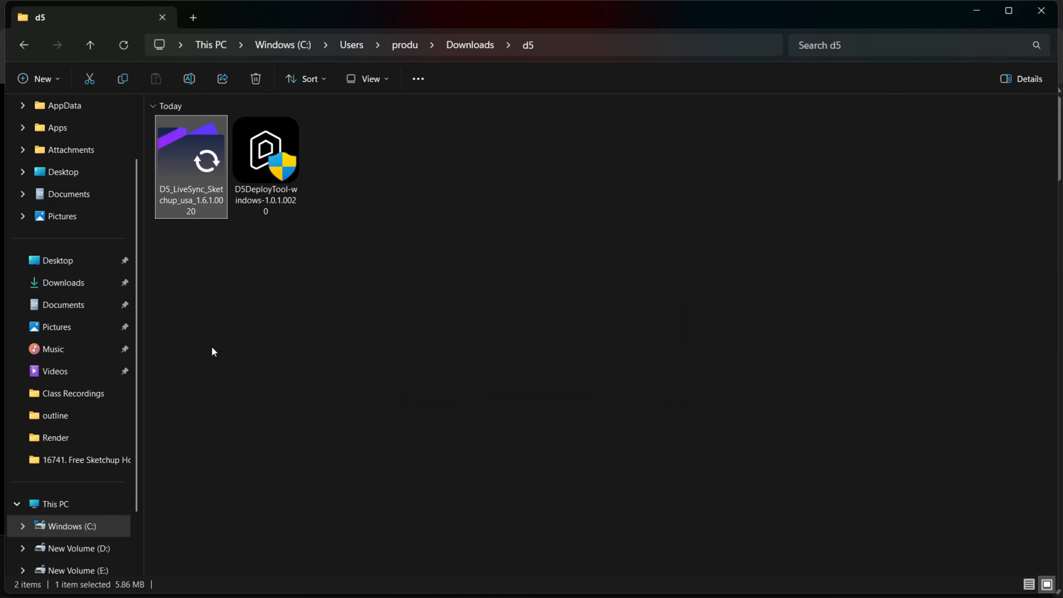
key(ctrl+a)
click(283, 255)
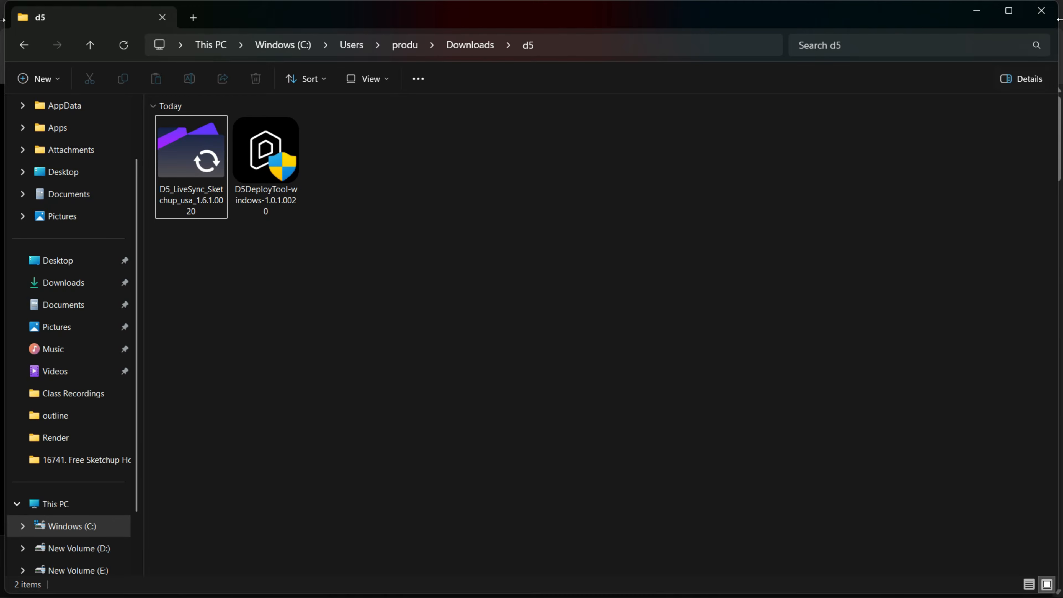
key(super+Up)
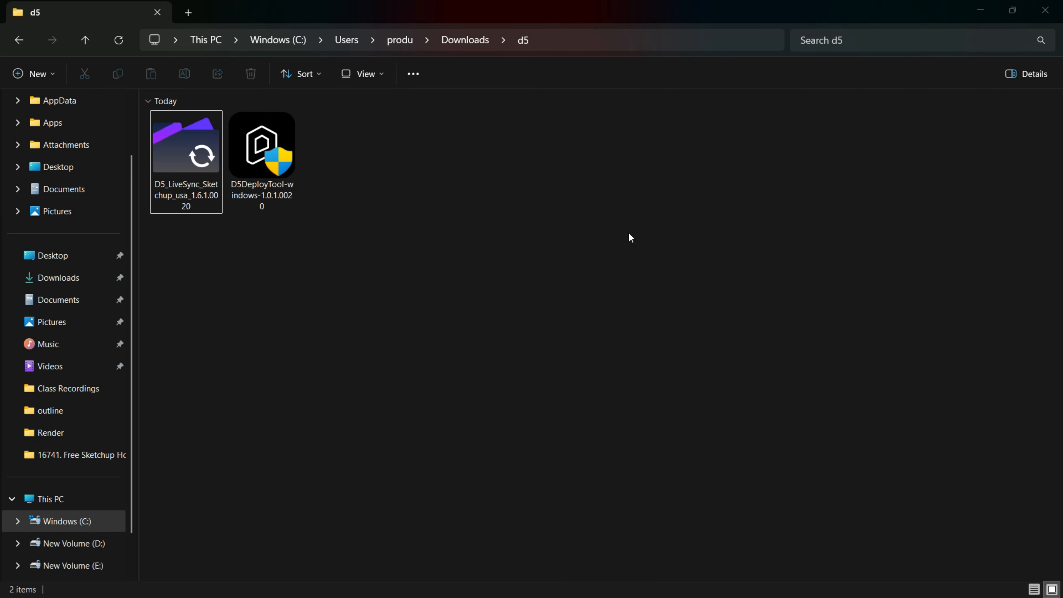
Switch to SketchUp with the house model open and show the D5 LiveSync toolbar
key(alt+Tab)
key(Tab)
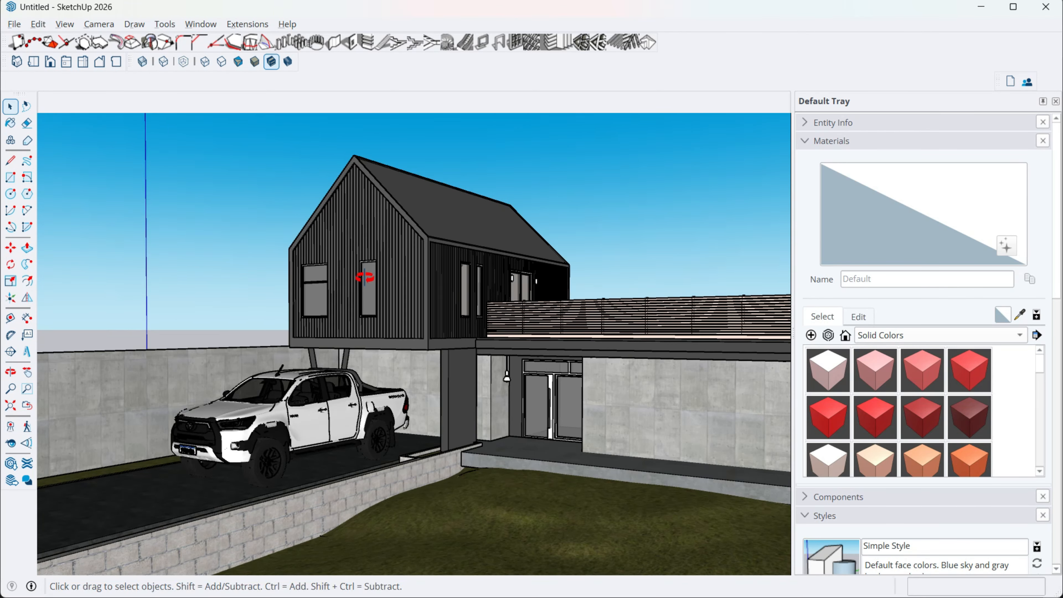
mouse_move(365, 277)
middle_down()
mouse_move(422, 240)
mouse_move(351, 278)
mouse_move(360, 281)
middle_up()
mouse_move(561, 326)
middle_down()
mouse_move(522, 295)
mouse_move(466, 305)
mouse_move(483, 315)
mouse_move(506, 301)
mouse_move(463, 300)
mouse_move(451, 311)
mouse_move(464, 308)
middle_up()
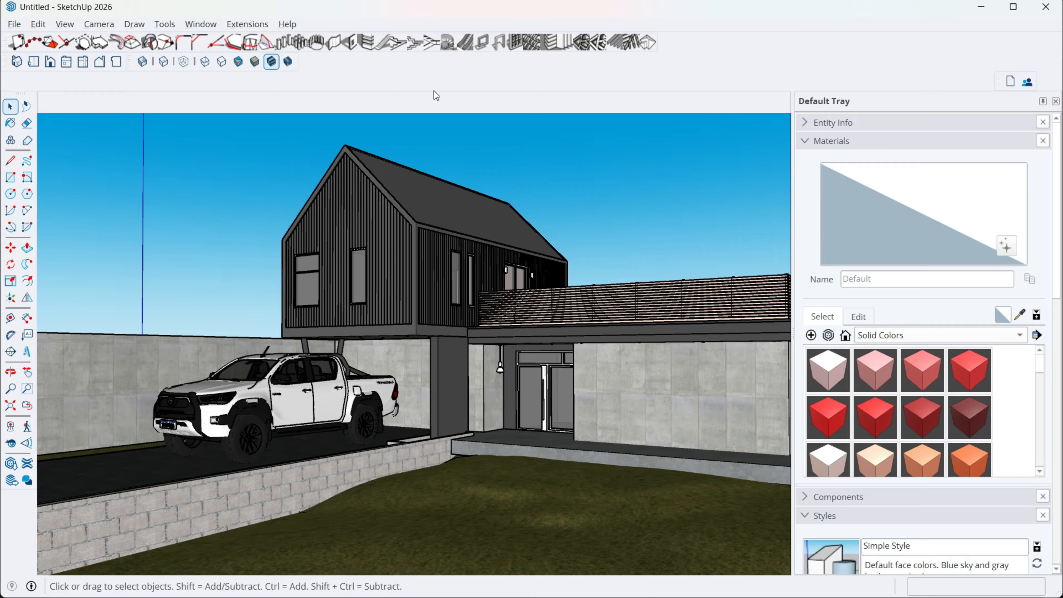
right_click(482, 69)
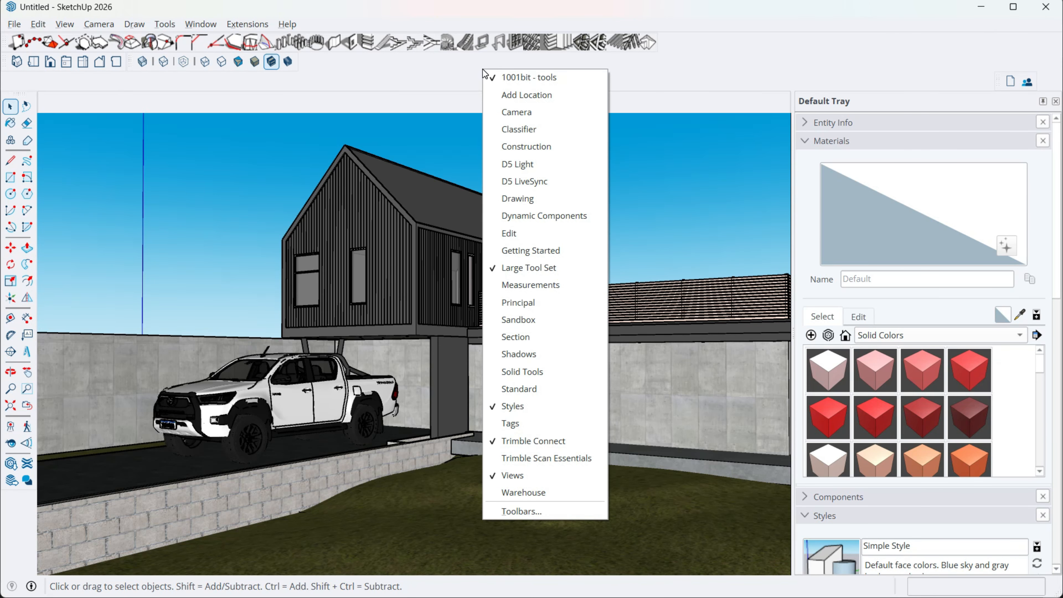
click(506, 181)
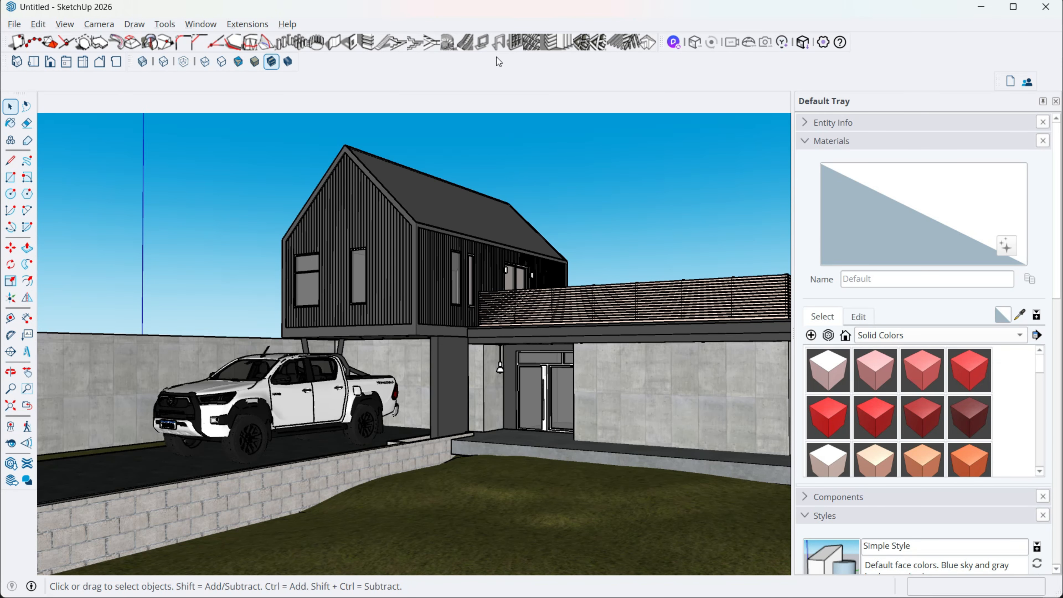
Show the D5 Light toolbar and dock the D5 LiveSync toolbar beside the Styles toolbar
right_click(491, 72)
click(515, 164)
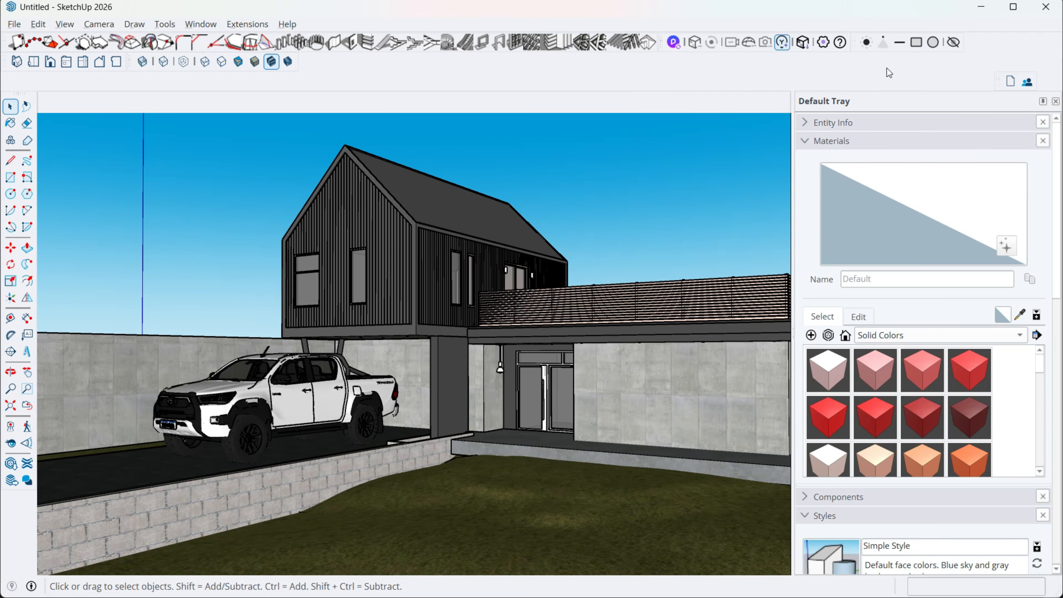
drag(667, 42, 302, 62)
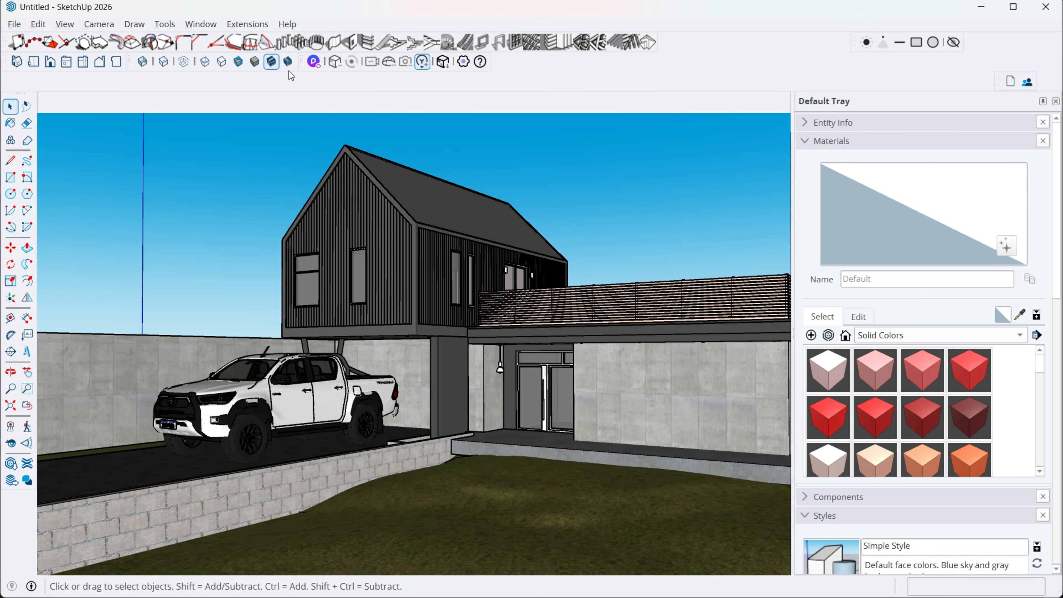
Sync the SketchUp house model into a new D5 Render project
click(315, 63)
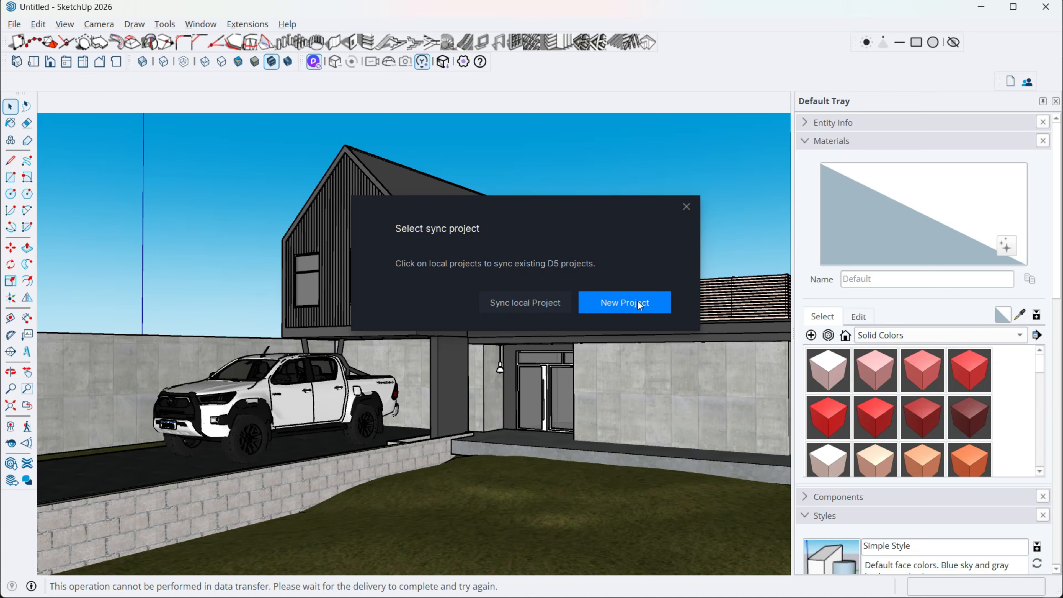
click(627, 309)
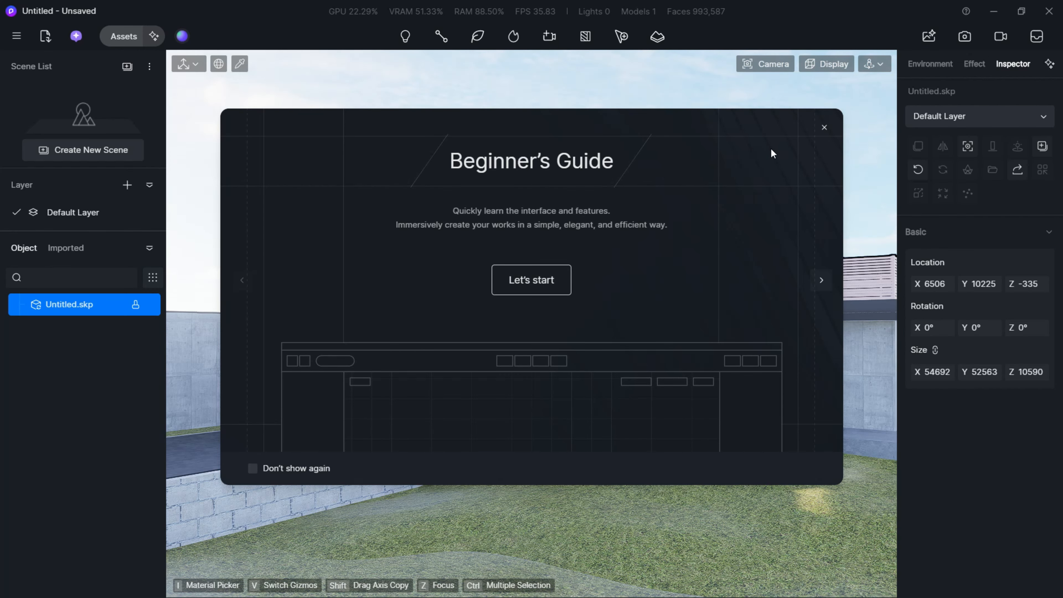
Page through the Beginner's Guide, go back to the page on orbit and fly modes, and close the guide
click(816, 281)
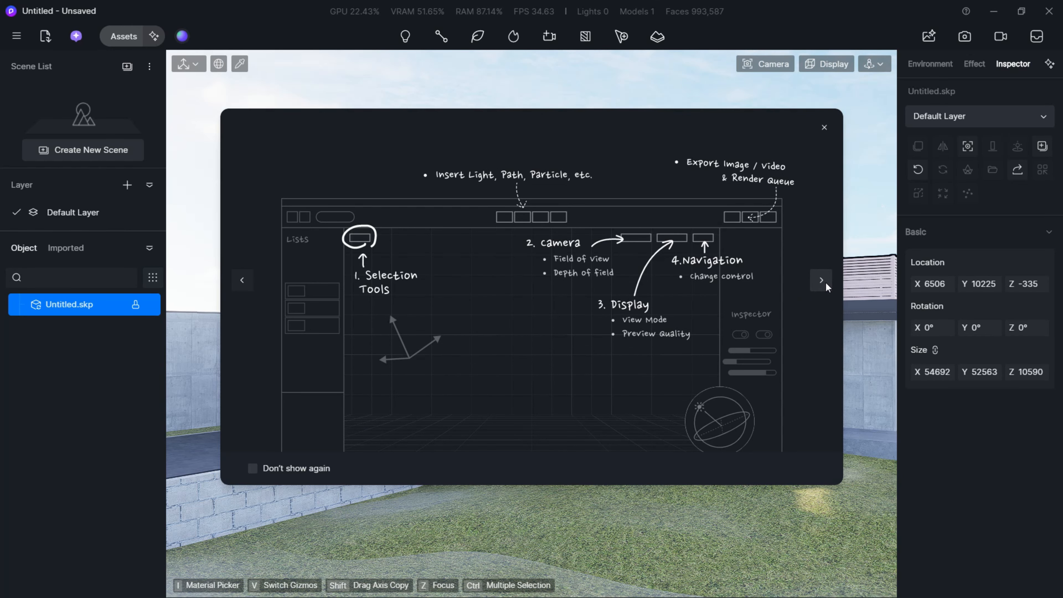
click(820, 280)
click(821, 282)
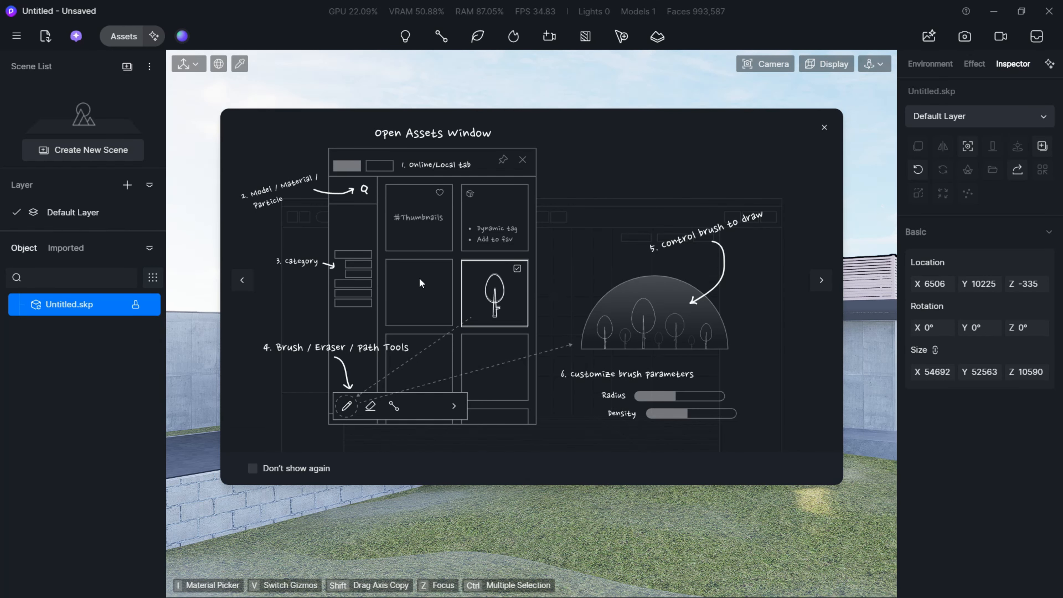
click(242, 280)
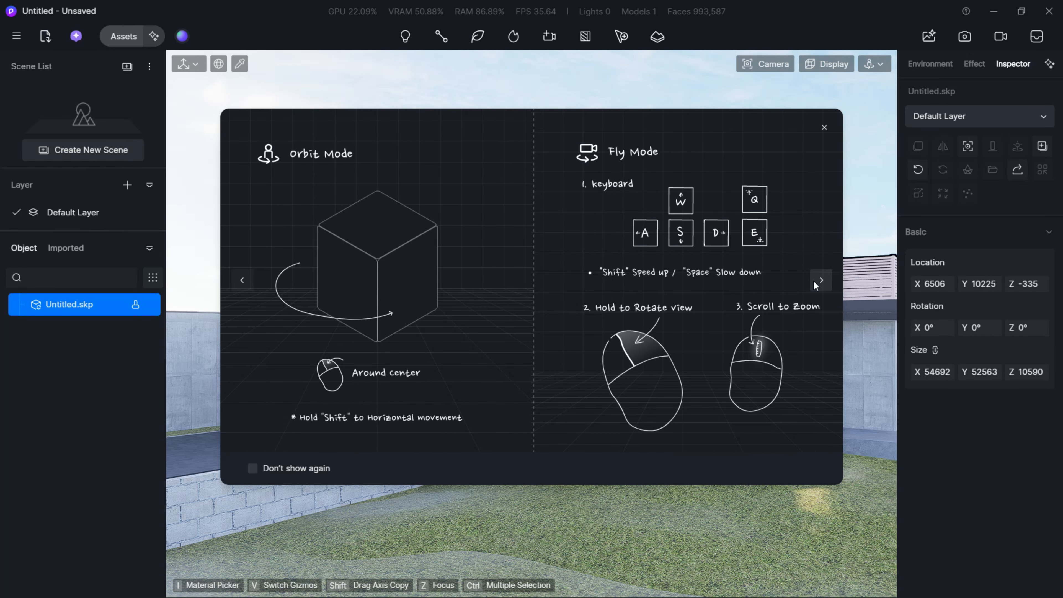
click(823, 128)
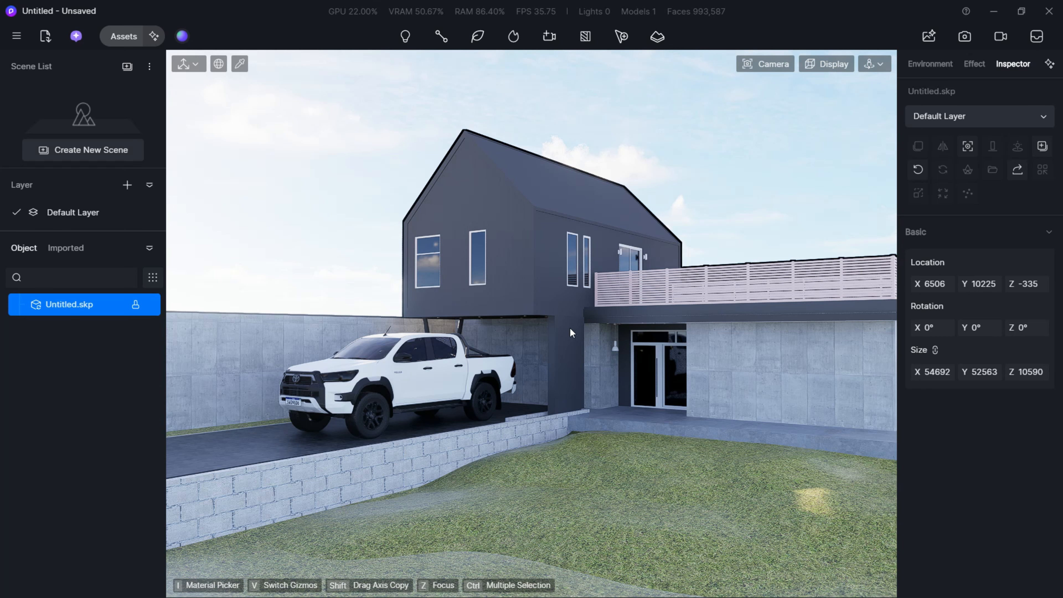
Save two scenes of the house: a front view facing the driveway and a raised view looking down on the roof terrace
middle_drag(596, 337, 595, 337)
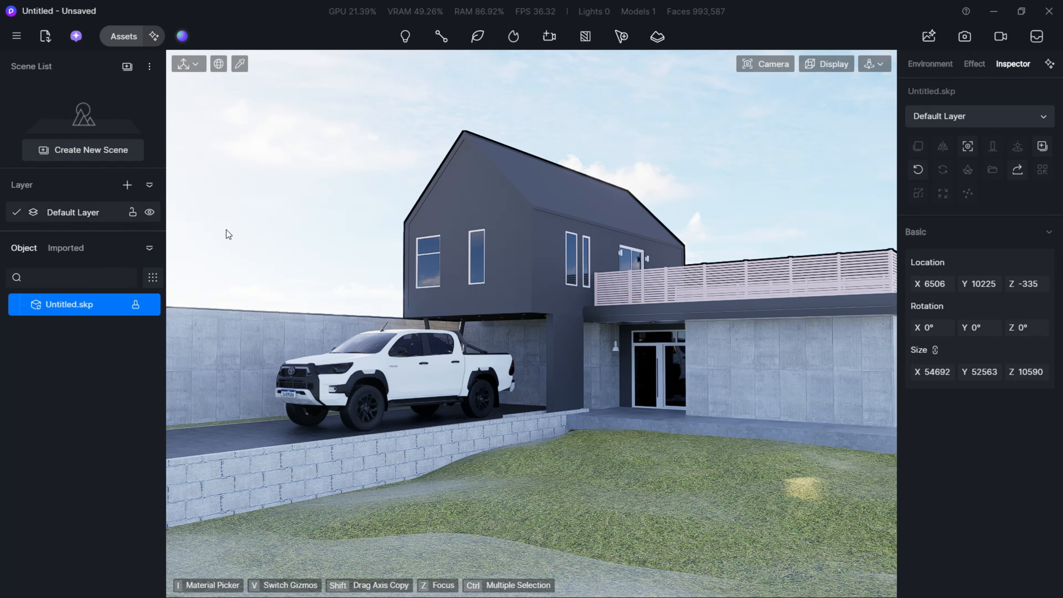
middle_drag(422, 267, 422, 266)
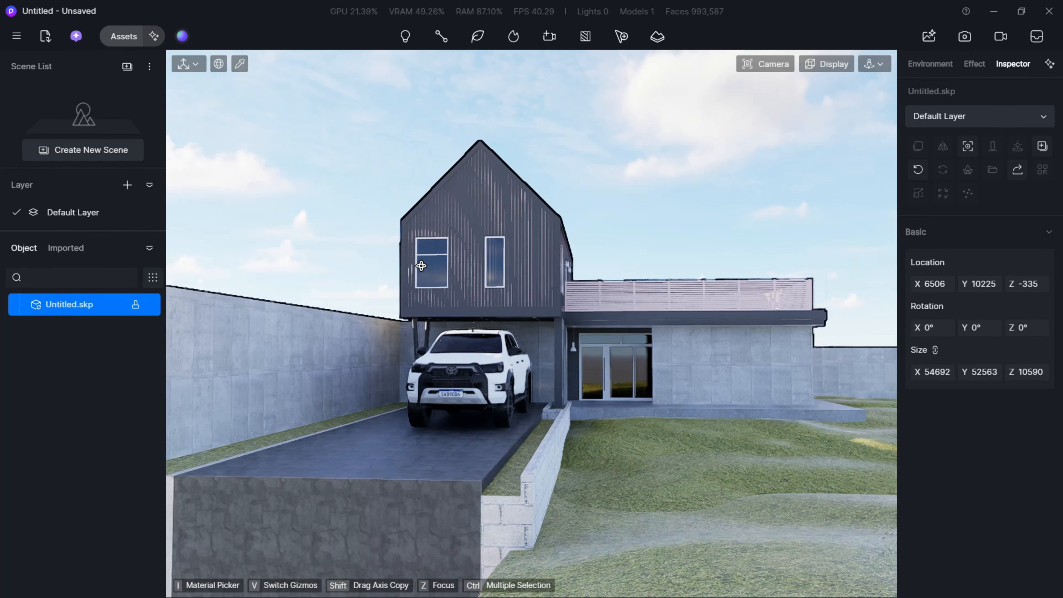
click(71, 159)
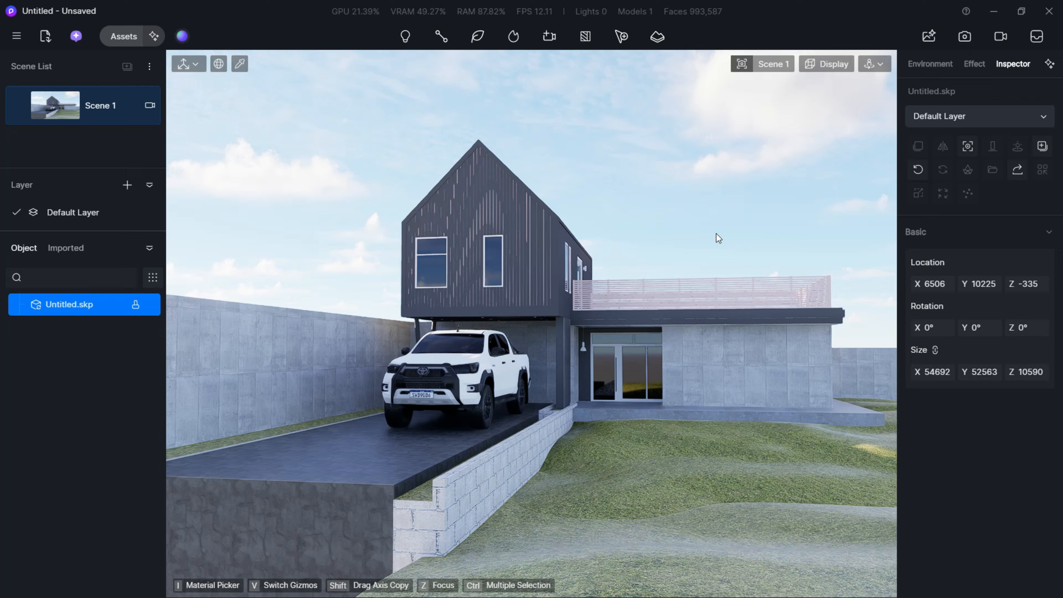
middle_drag(703, 179, 705, 167)
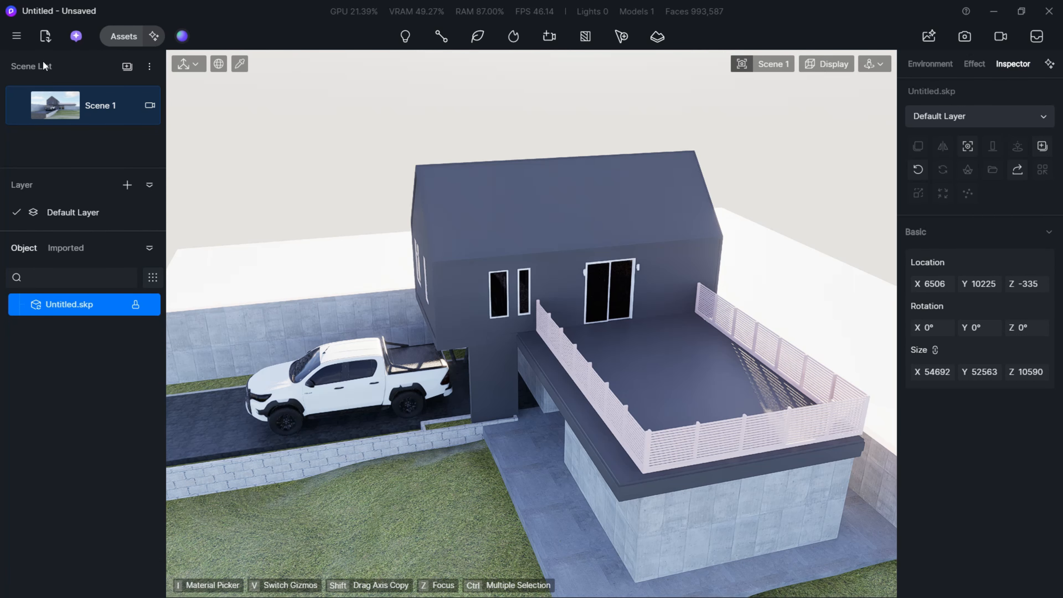
click(127, 67)
Change the view, and recall Scene 1 and Scene 2 to check the saved views
middle_drag(423, 178, 724, 507)
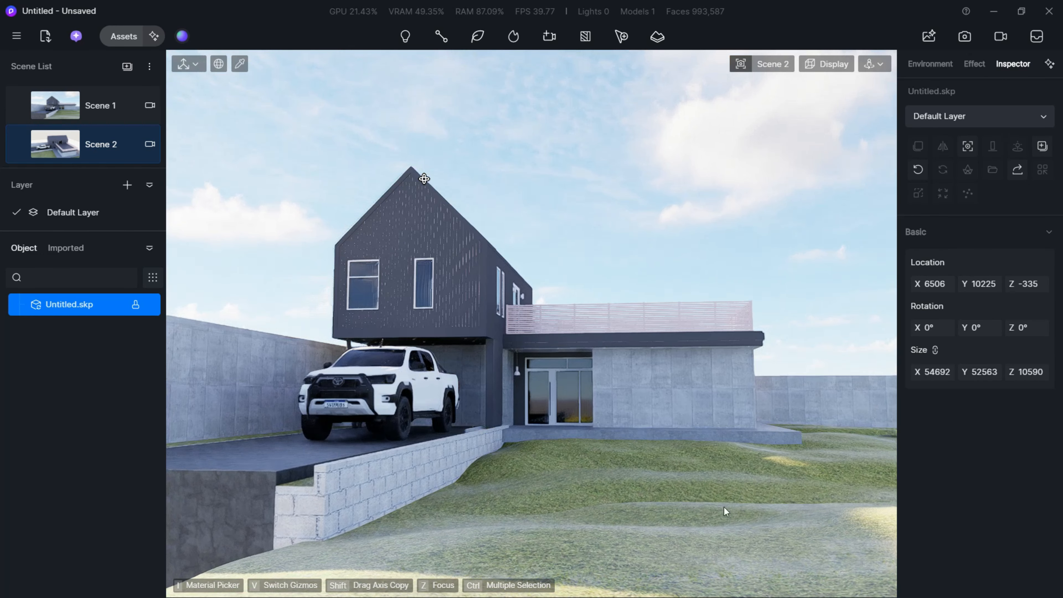
click(76, 96)
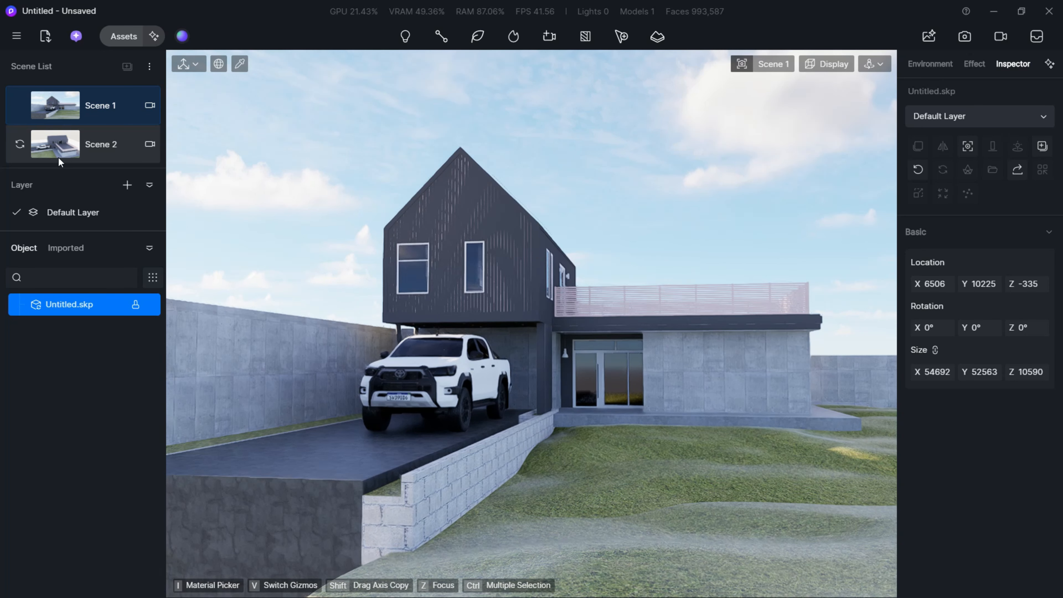
click(60, 149)
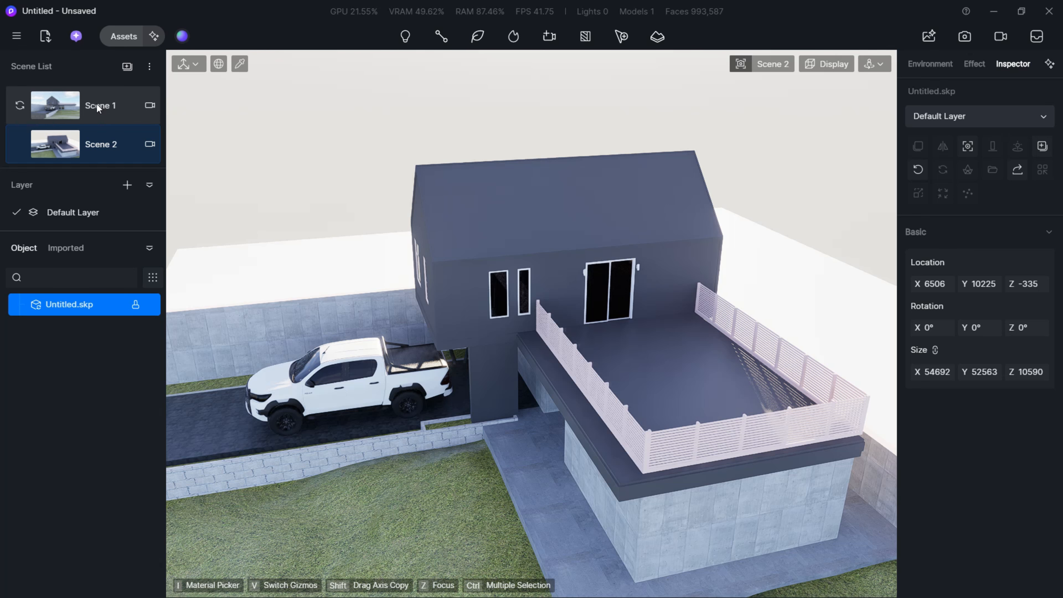
Rename Scene 1 as FRONT ELEVATION
double_click(96, 105)
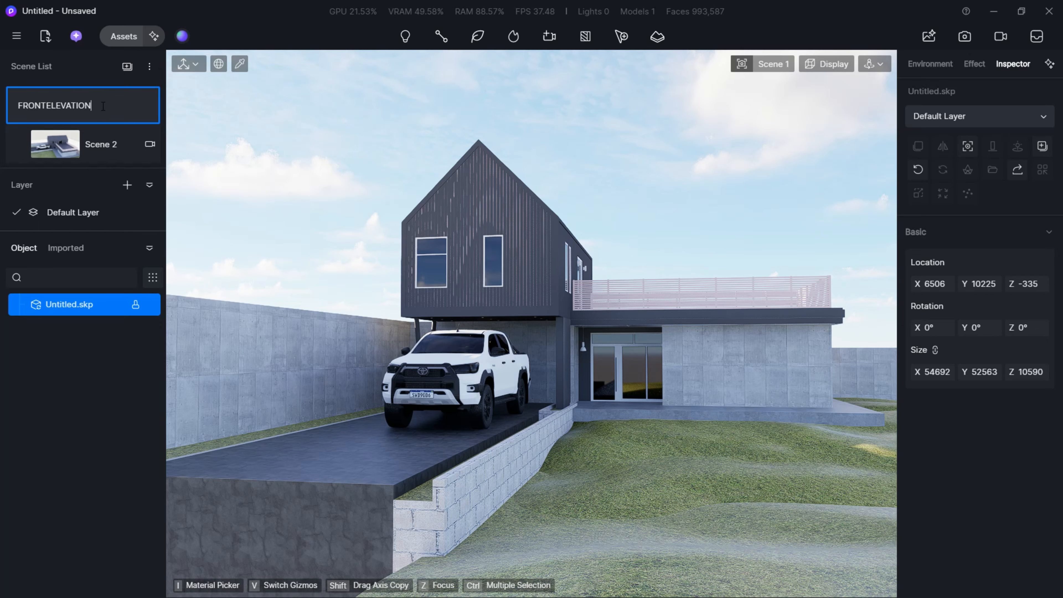
click(46, 105)
key(Return)
click(220, 123)
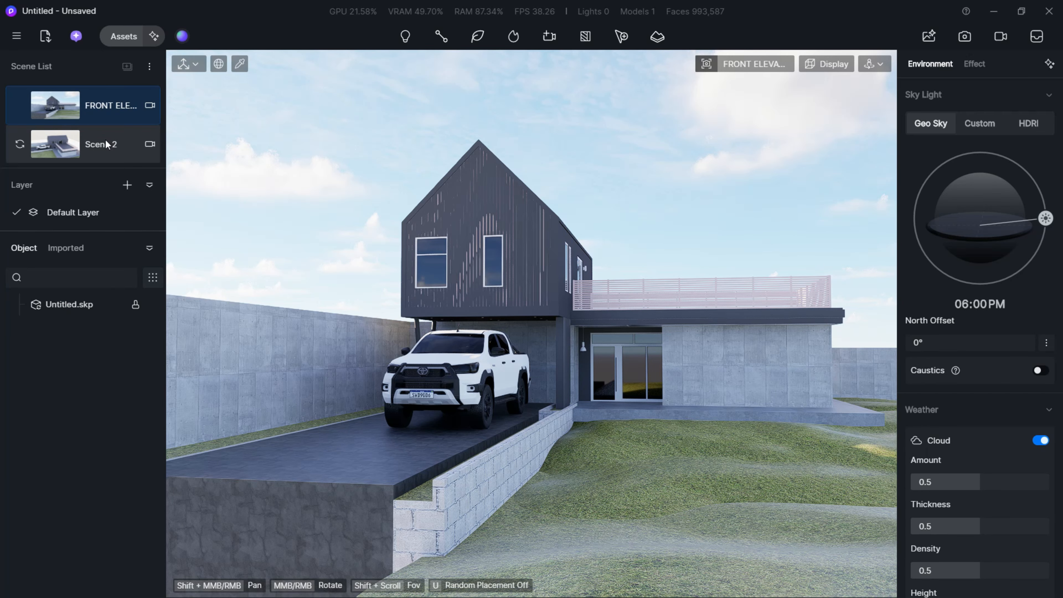
Rename Scene 2 as TOP VIEW
click(106, 143)
click(105, 144)
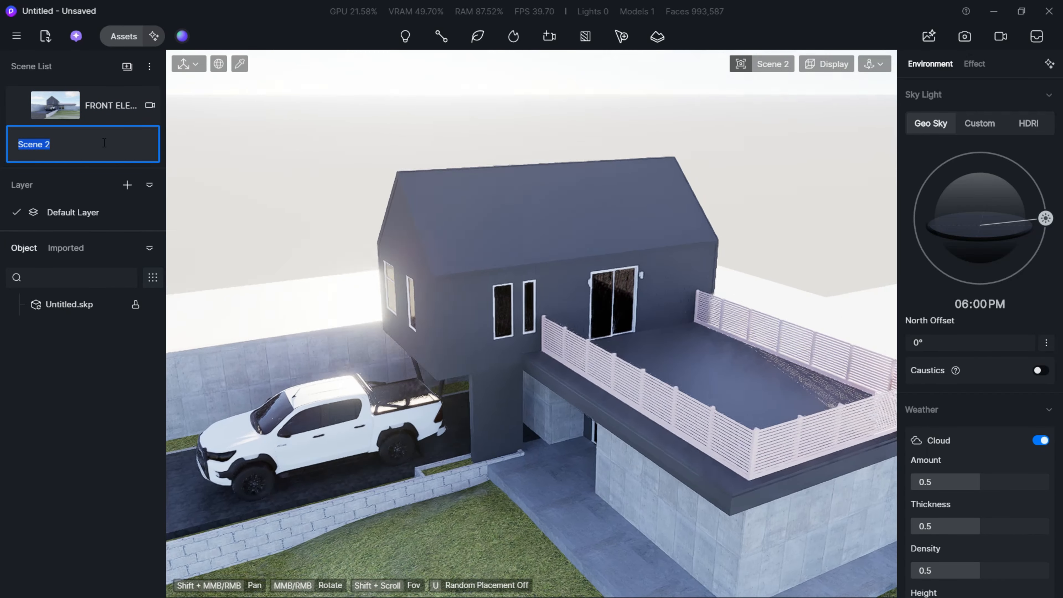
text(TOP VI)
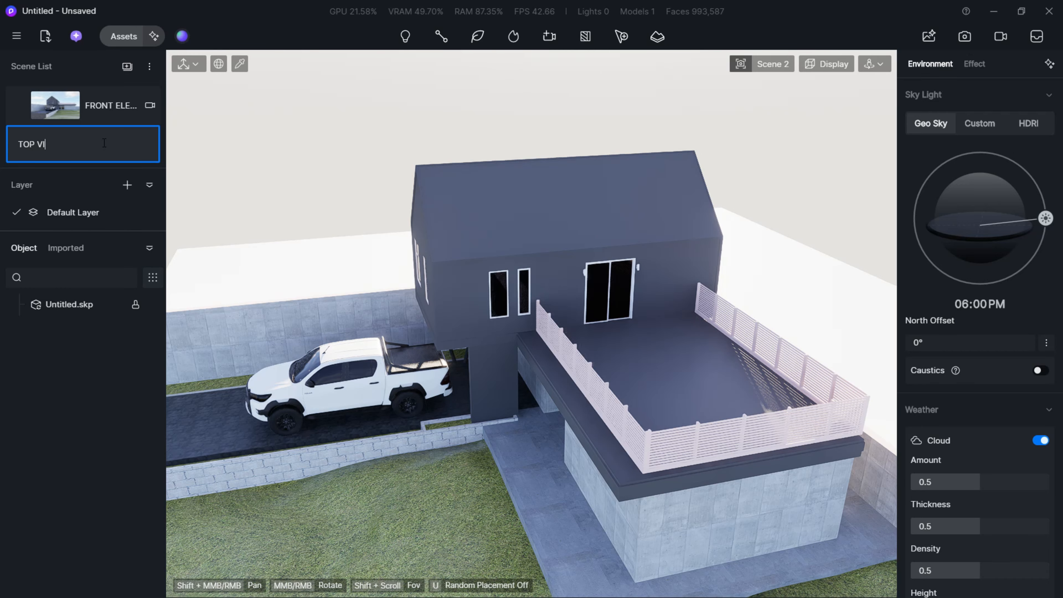
text(EW)
key(Return)
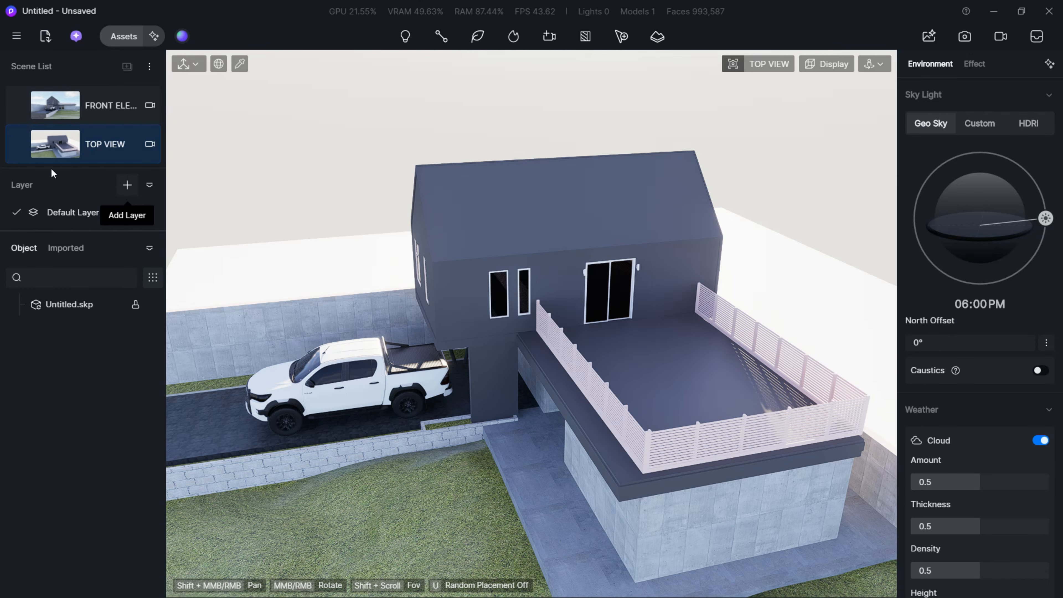
Activate the FRONT ELEVATION scene and show the size and aspect ratio properties of its camera
click(63, 106)
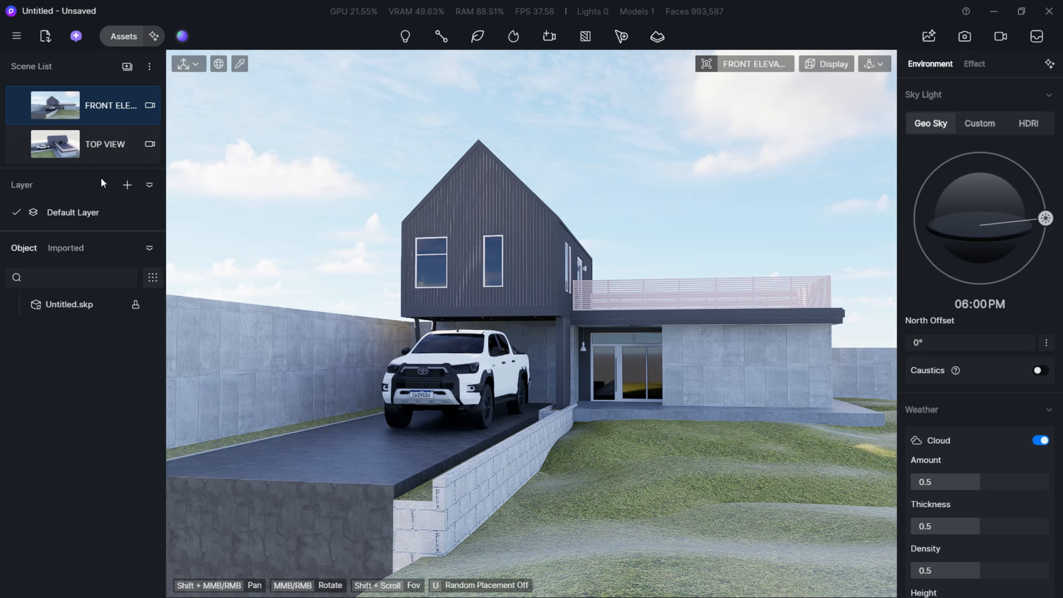
click(150, 106)
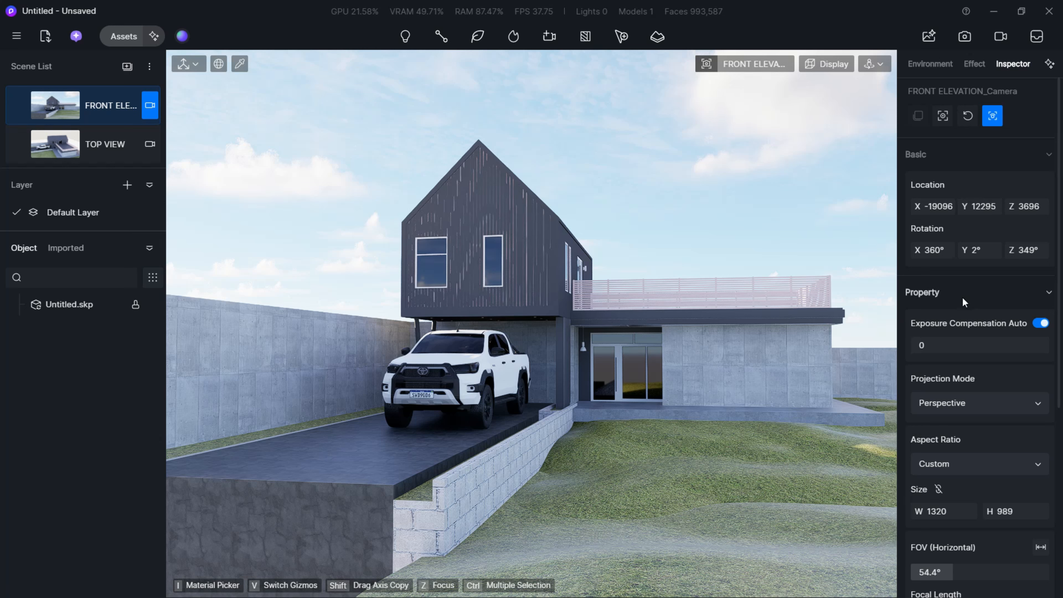
scroll(999, 383, down, 3)
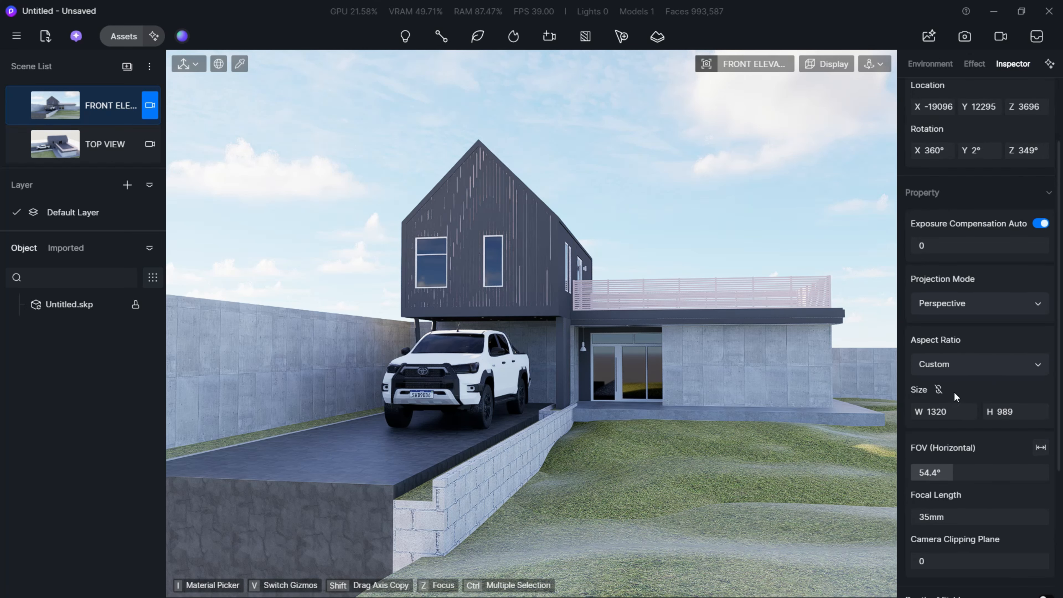
click(975, 411)
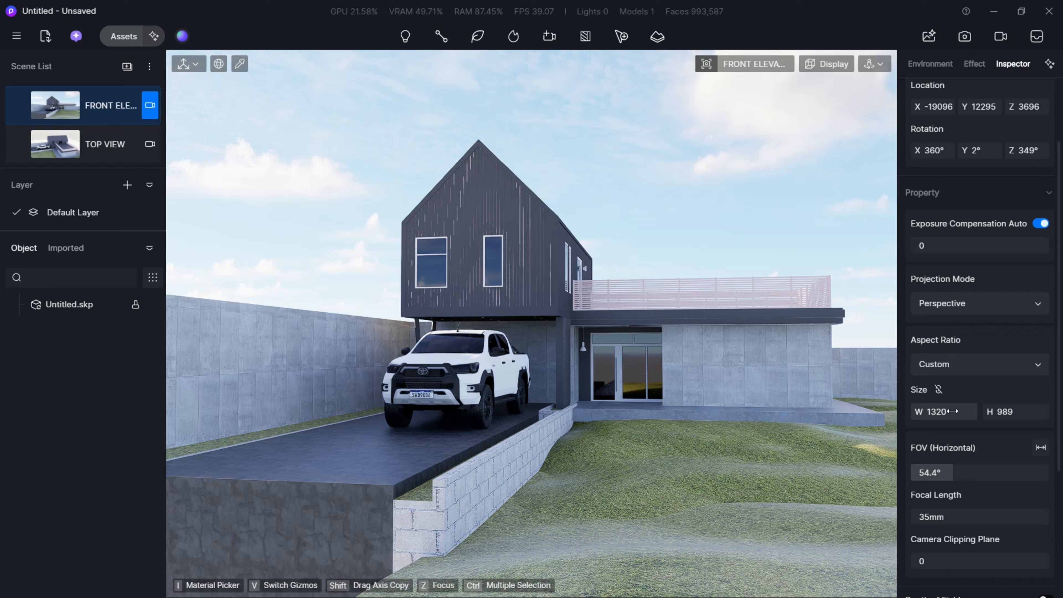
click(988, 428)
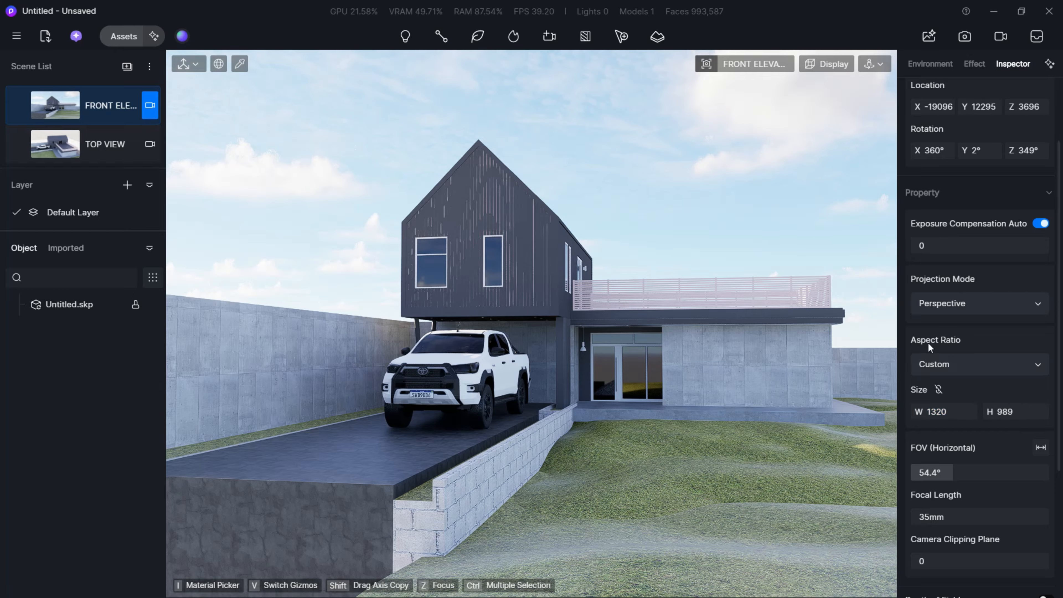
Try the 9:16, 16:9 and 4:3 aspect ratios on the FRONT ELEVATION camera
click(970, 364)
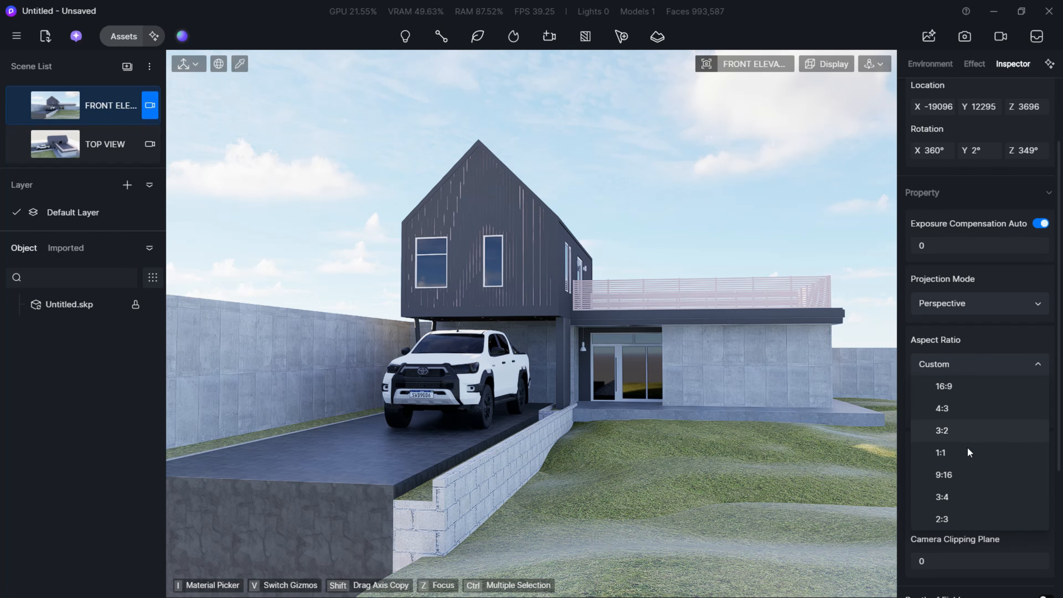
click(949, 472)
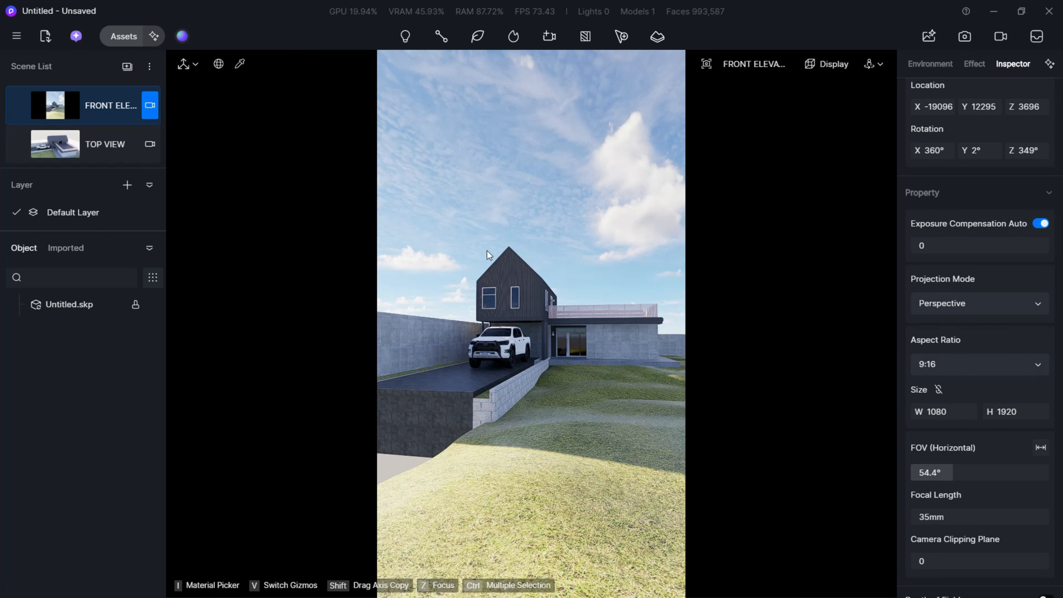
middle_drag(569, 300, 549, 300)
click(957, 301)
click(978, 301)
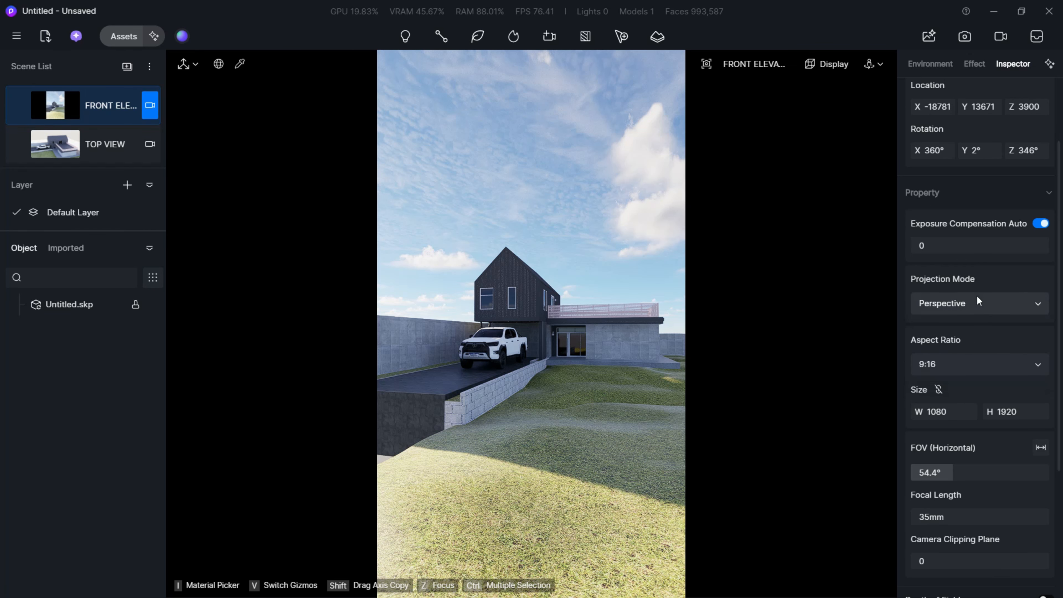
click(980, 364)
click(972, 384)
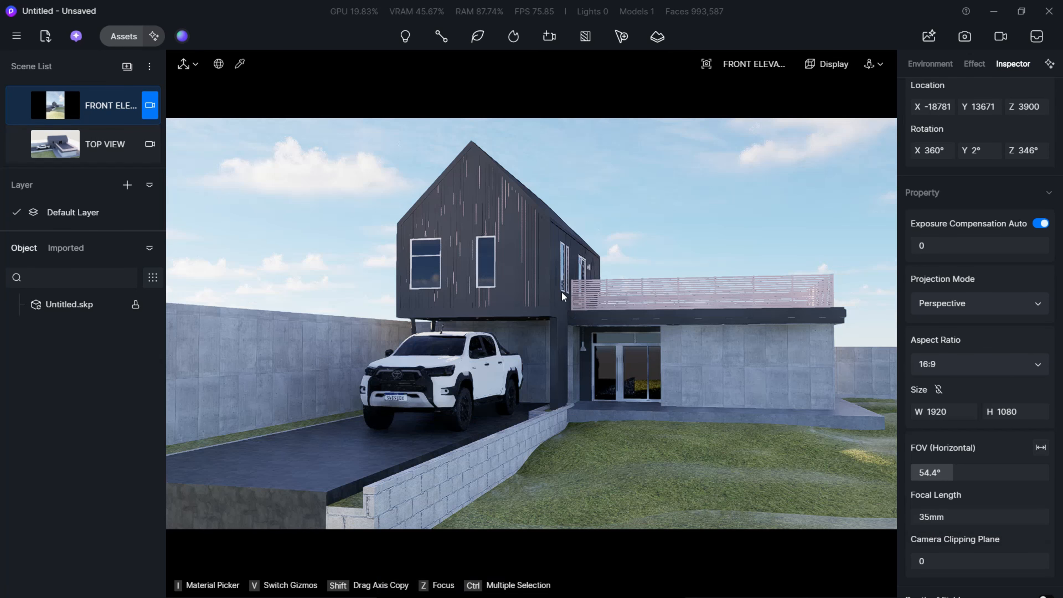
middle_drag(670, 282, 669, 281)
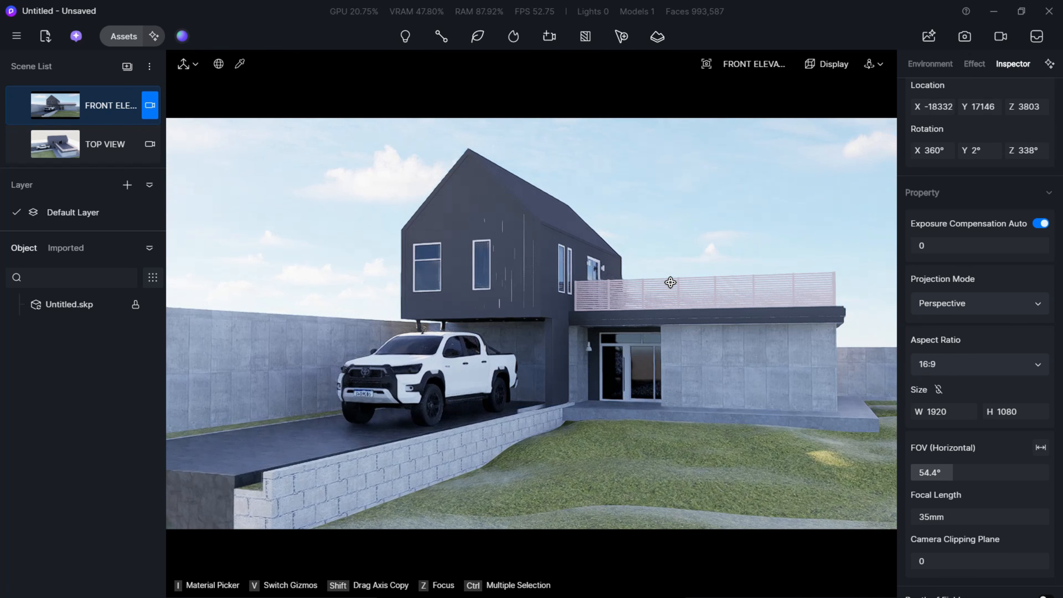
click(983, 367)
click(965, 409)
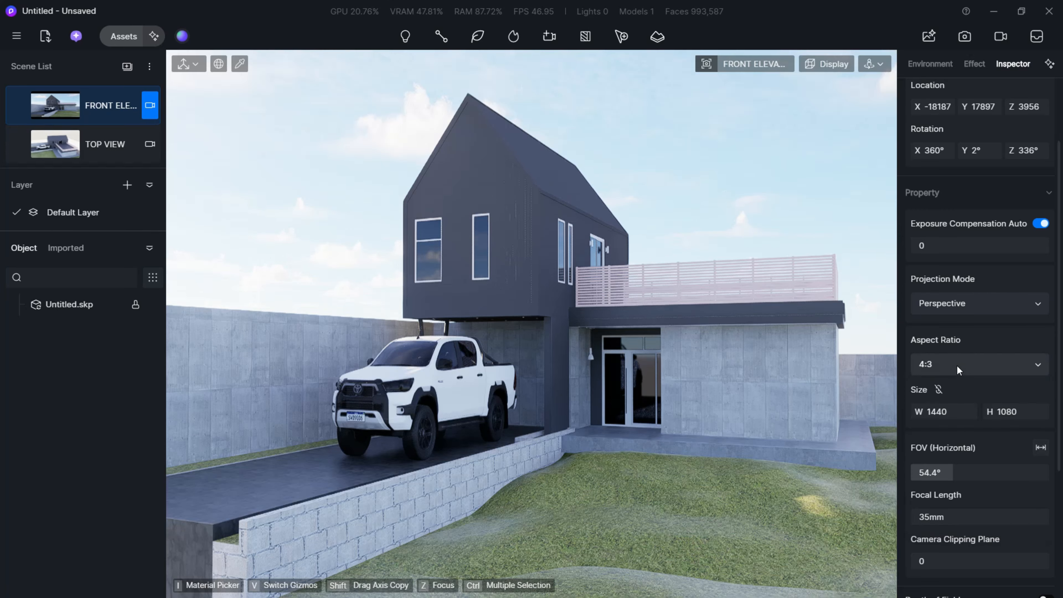
Set the FRONT ELEVATION camera's aspect ratio to 3:2 and reframe the house at an angle from the front
click(957, 364)
click(949, 432)
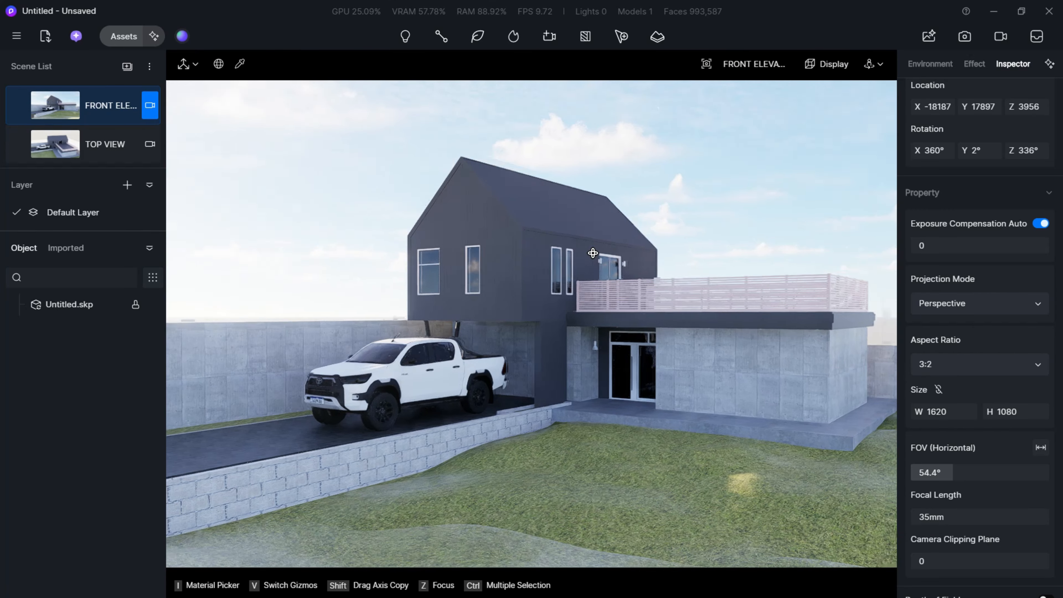
middle_drag(592, 253, 592, 253)
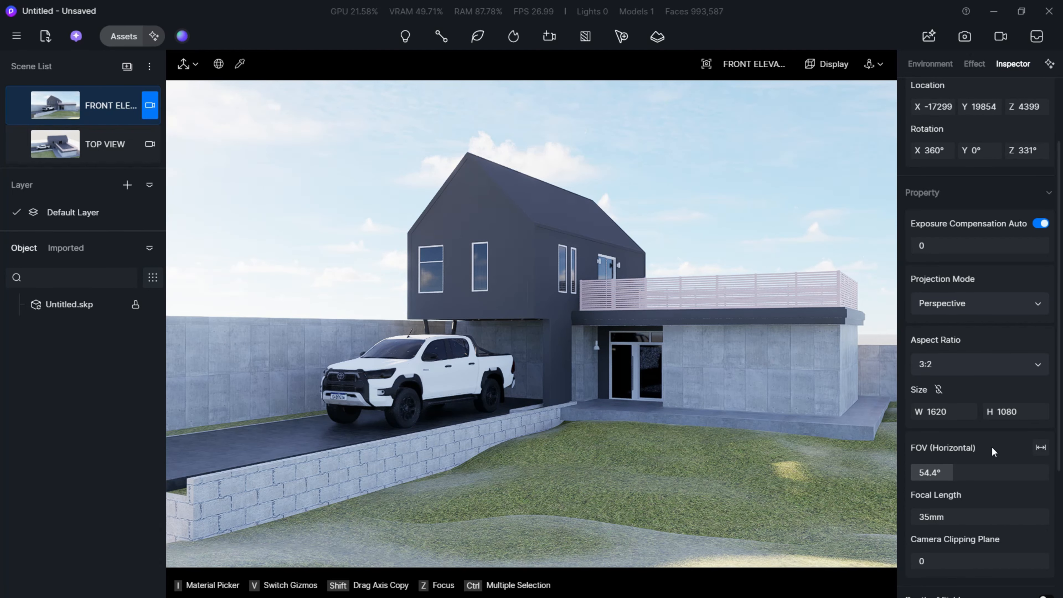
Widen the FRONT ELEVATION camera's horizontal field of view to 56.4° and reframe the house
scroll(968, 465, down, 3)
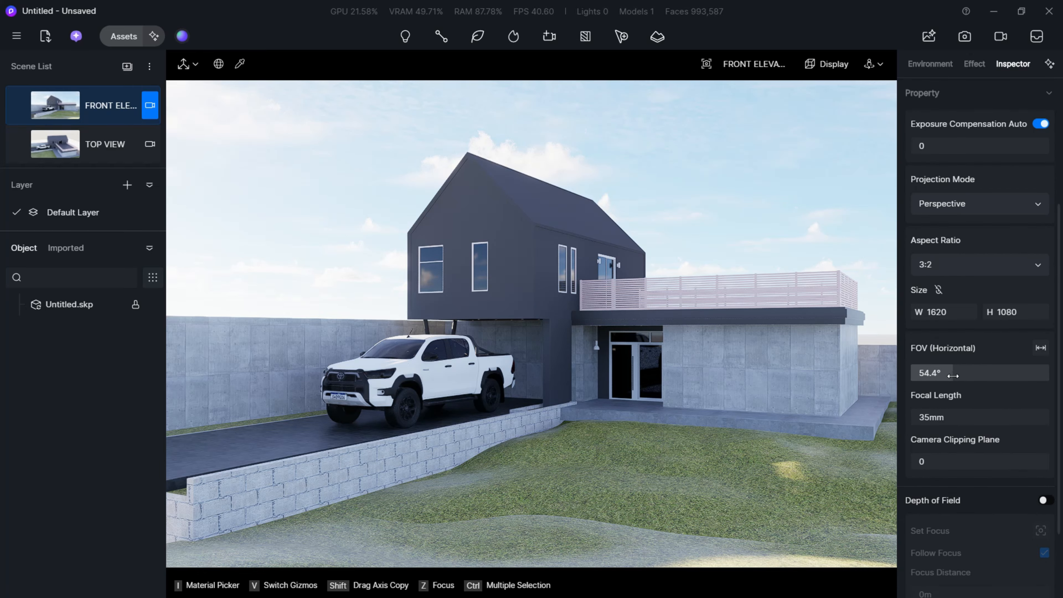
mouse_move(953, 375)
mouse_down()
mouse_move(974, 375)
mouse_move(948, 373)
mouse_up()
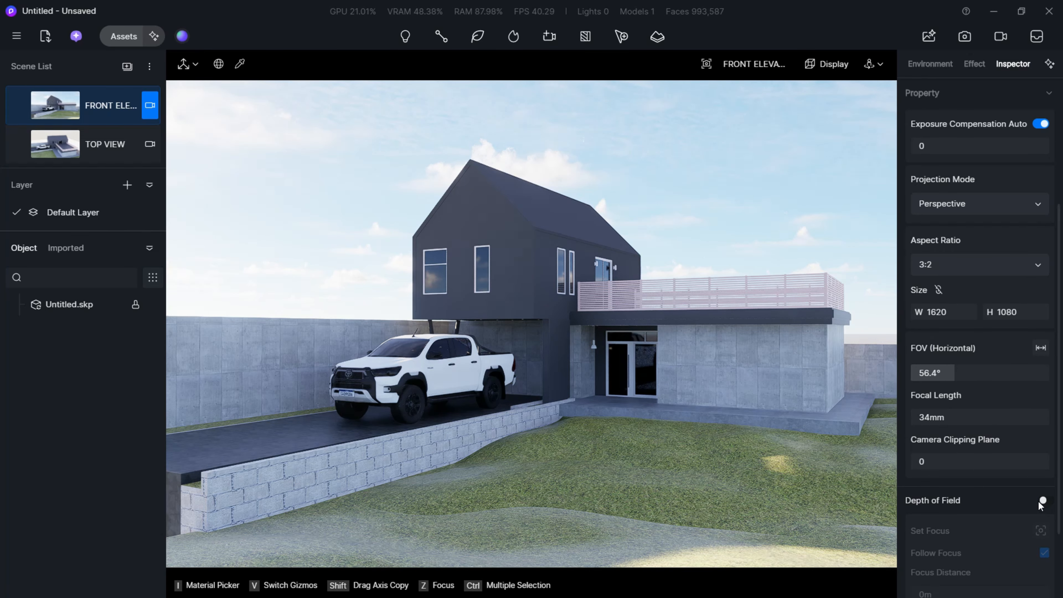
scroll(992, 522, down, 2)
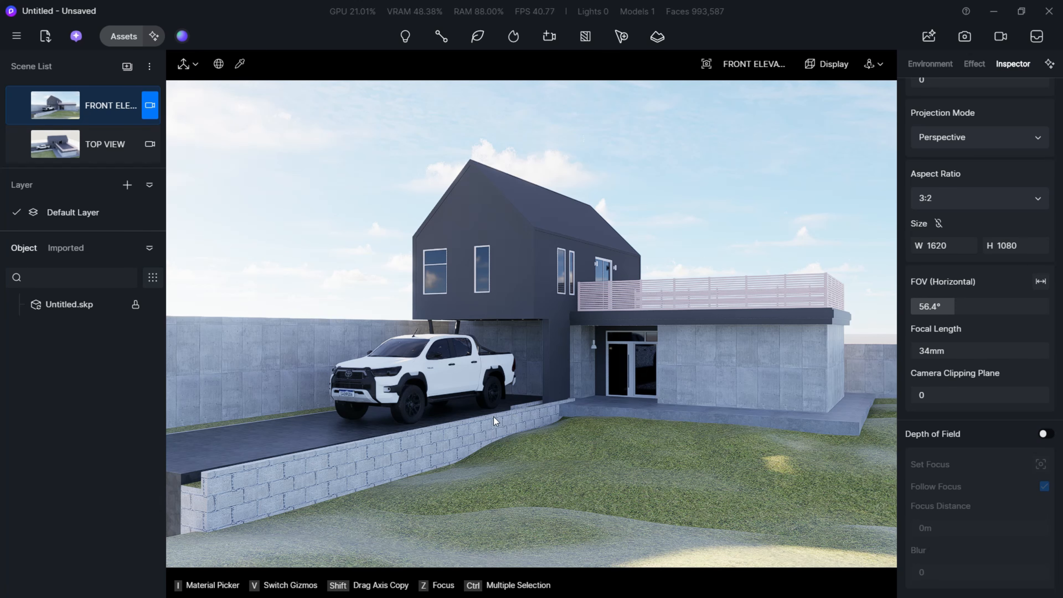
middle_drag(507, 380, 473, 348)
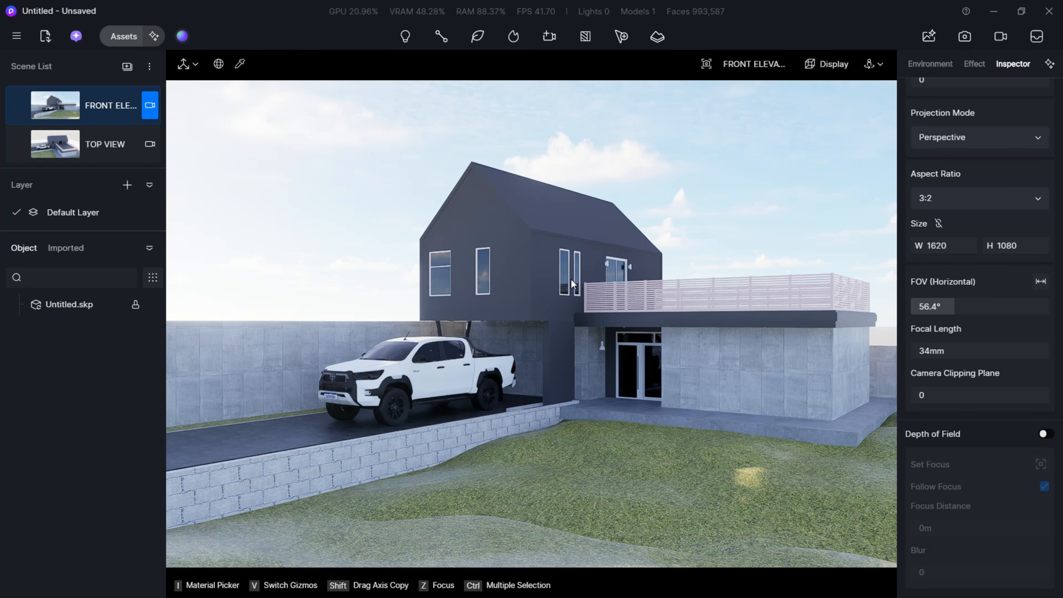
Turn on depth of field for a low close-up view of the pickup and set the blur to 9.7
key(w)
key(a)
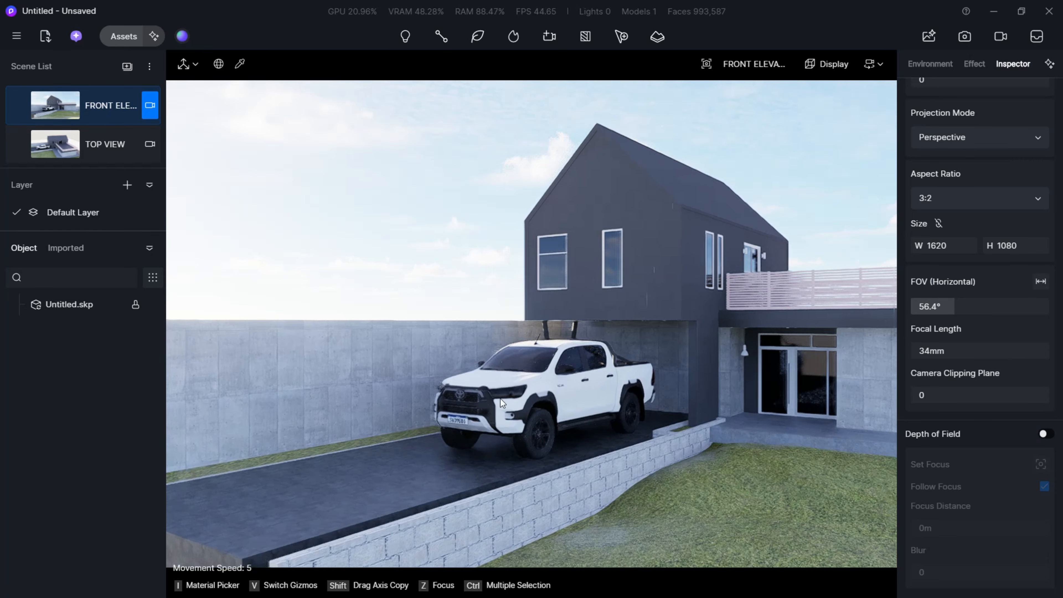
key(w)
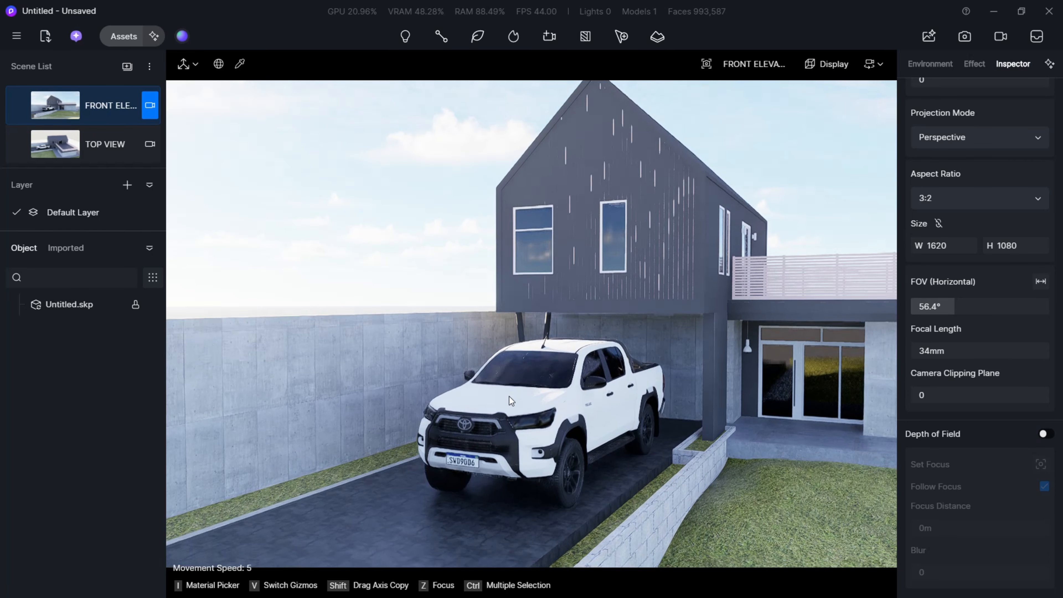
key(q)
right_drag(509, 396, 512, 356)
key(w)
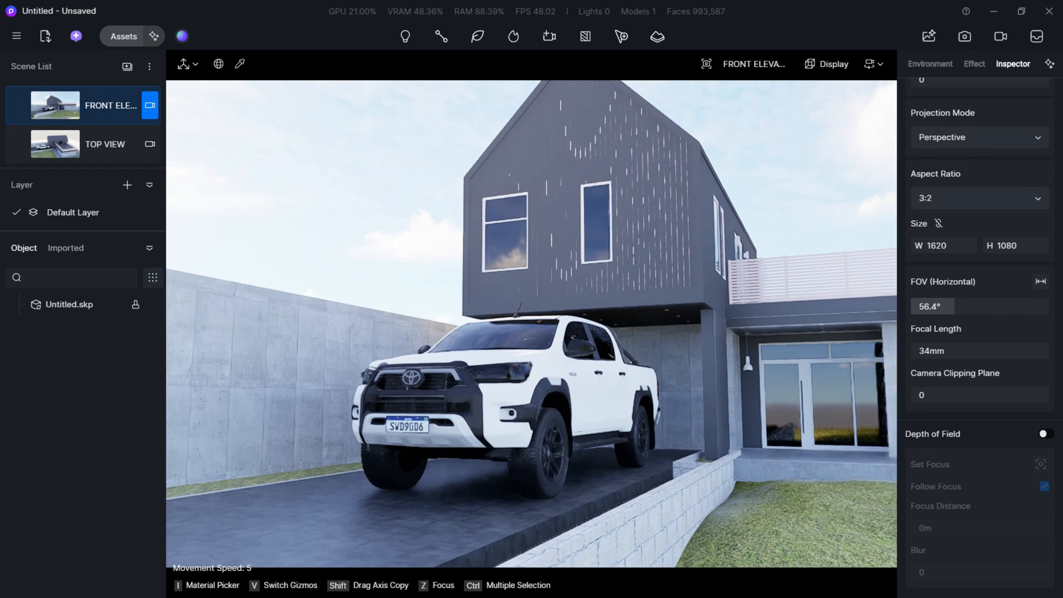
key(w)
right_drag(704, 187, 699, 203)
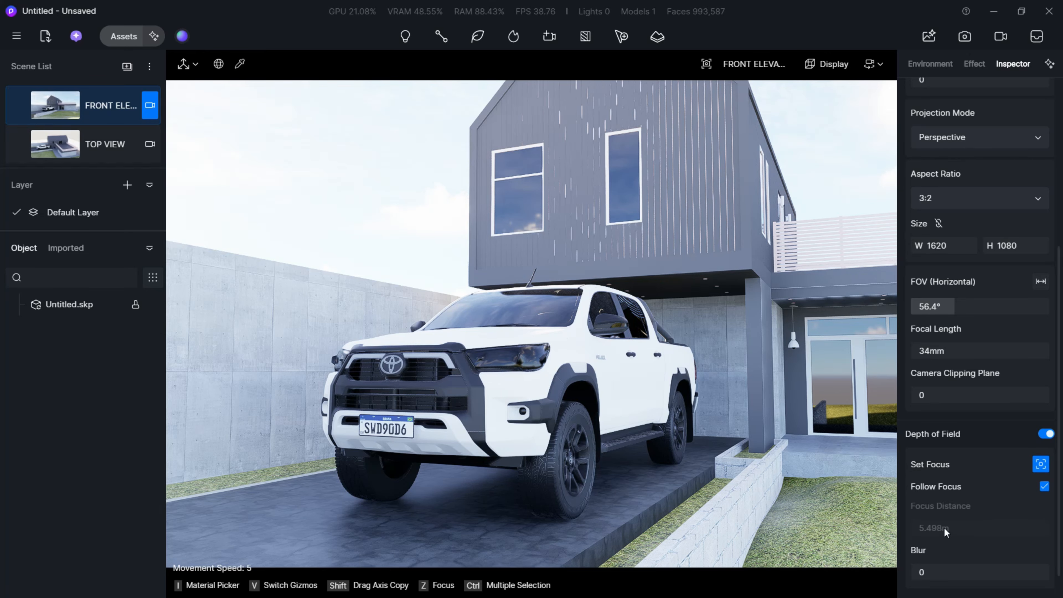
scroll(988, 505, down, 2)
drag(951, 537, 1062, 532)
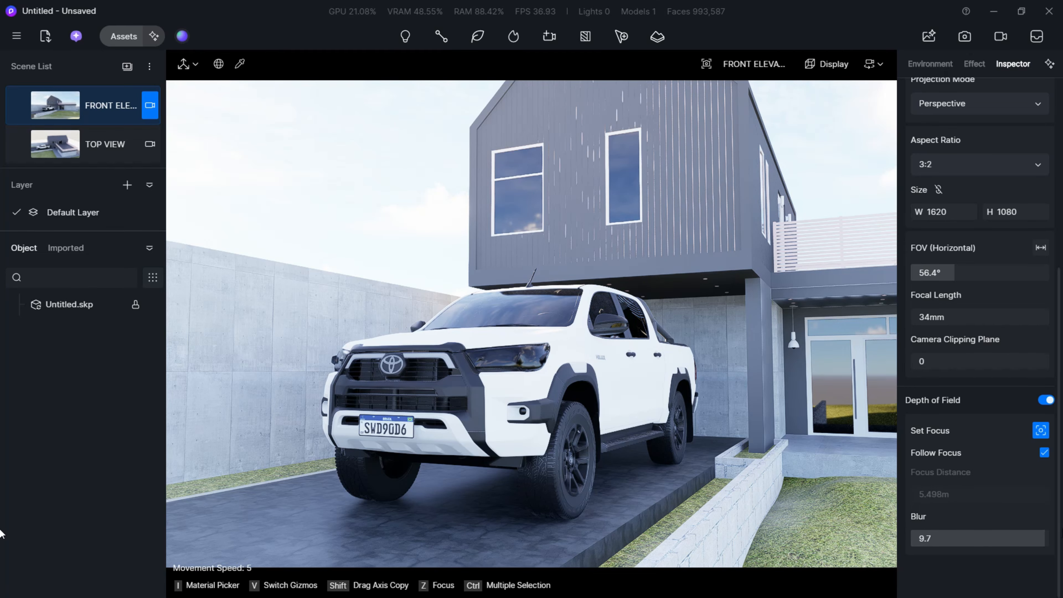
Reframe the pickup more closely from its side, turn off depth of field and return to the saved FRONT ELEVATION scene
key(d)
right_drag(401, 338, 340, 354)
key(w)
key(d)
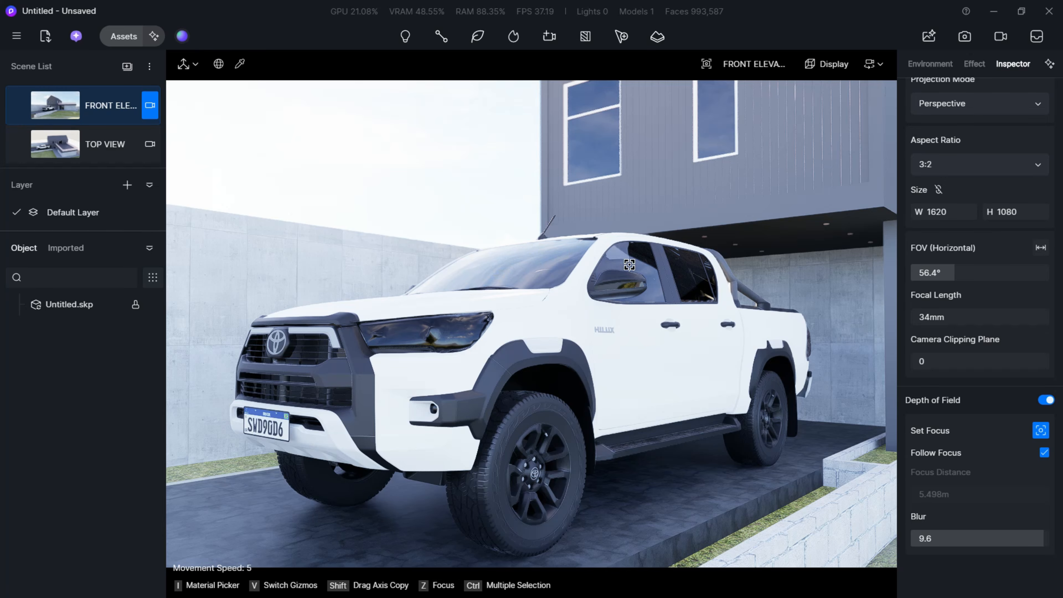
click(1046, 400)
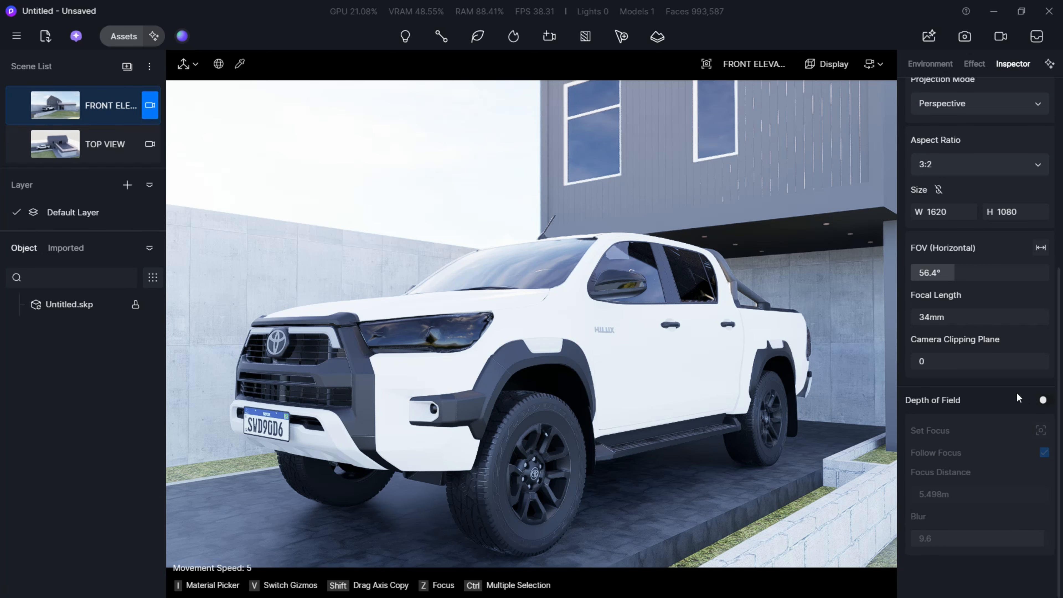
click(60, 103)
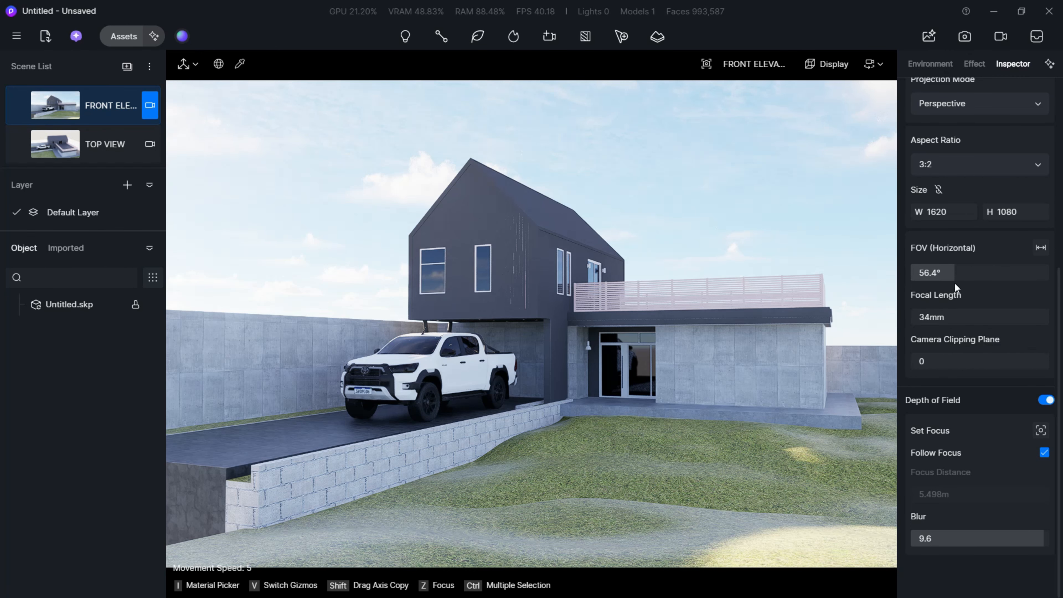
Set the FRONT ELEVATION camera's aspect ratio to 16:9
scroll(985, 211, up, 2)
click(991, 233)
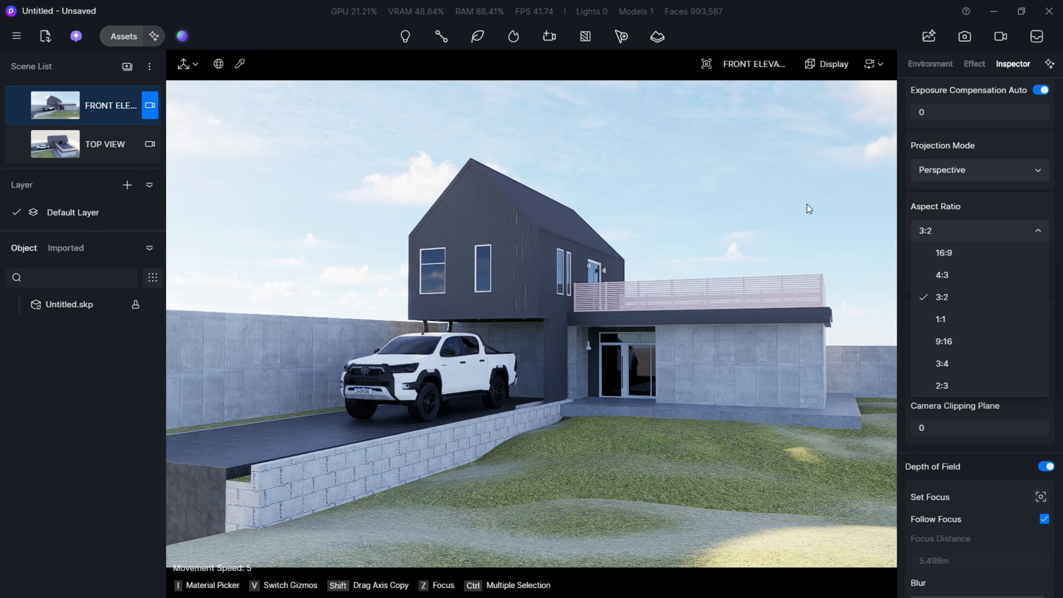
click(975, 260)
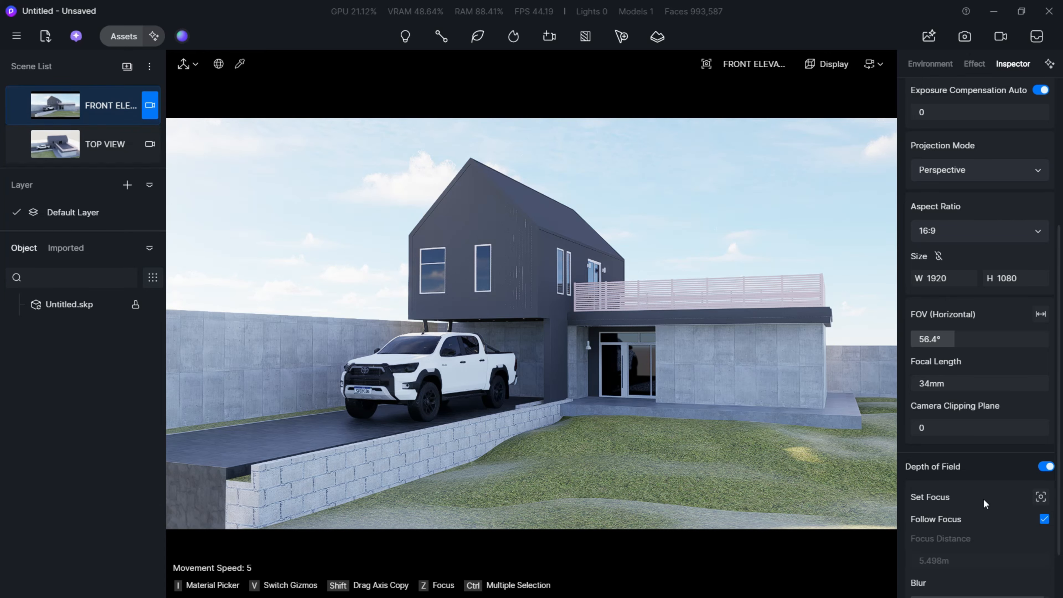
Set the horizontal field of view to 53.4° and update the FRONT ELEVATION scene with a lower angled view of the house
drag(955, 342, 952, 343)
middle_drag(578, 441, 487, 432)
key(w)
right_drag(488, 431, 477, 409)
key(q)
key(s)
right_drag(577, 447, 577, 437)
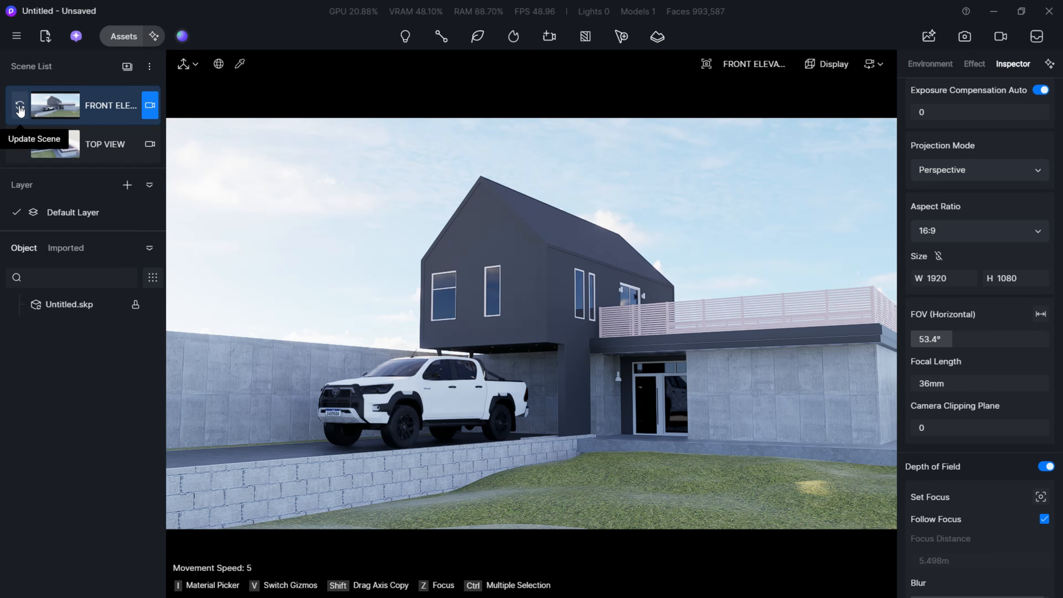
click(146, 109)
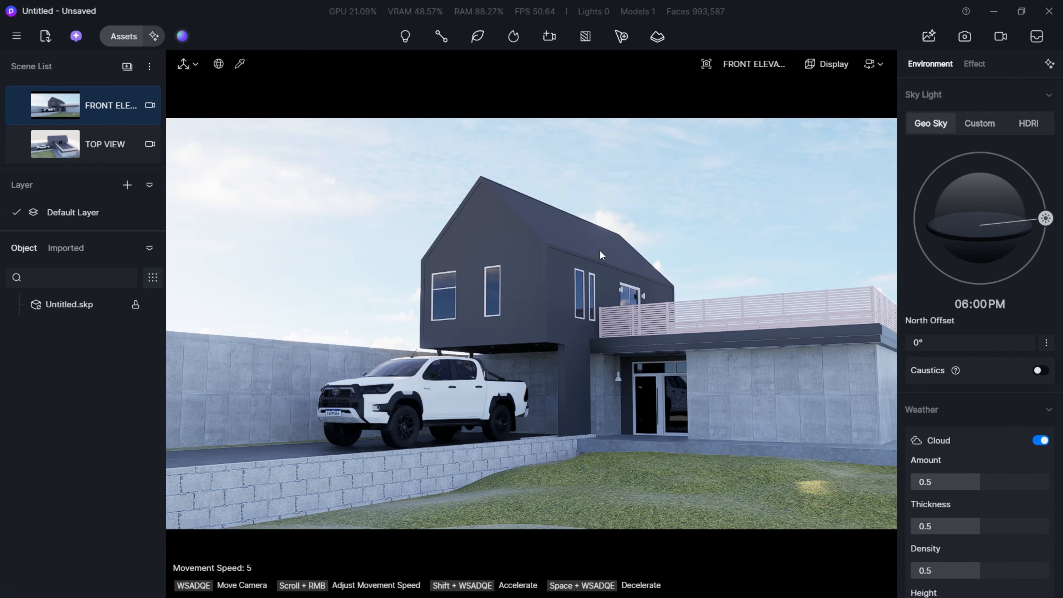
Try a 09:55 AM sun time and a different viewpoint, and restore the saved FRONT ELEVATION scene
right_drag(599, 250, 145, 196)
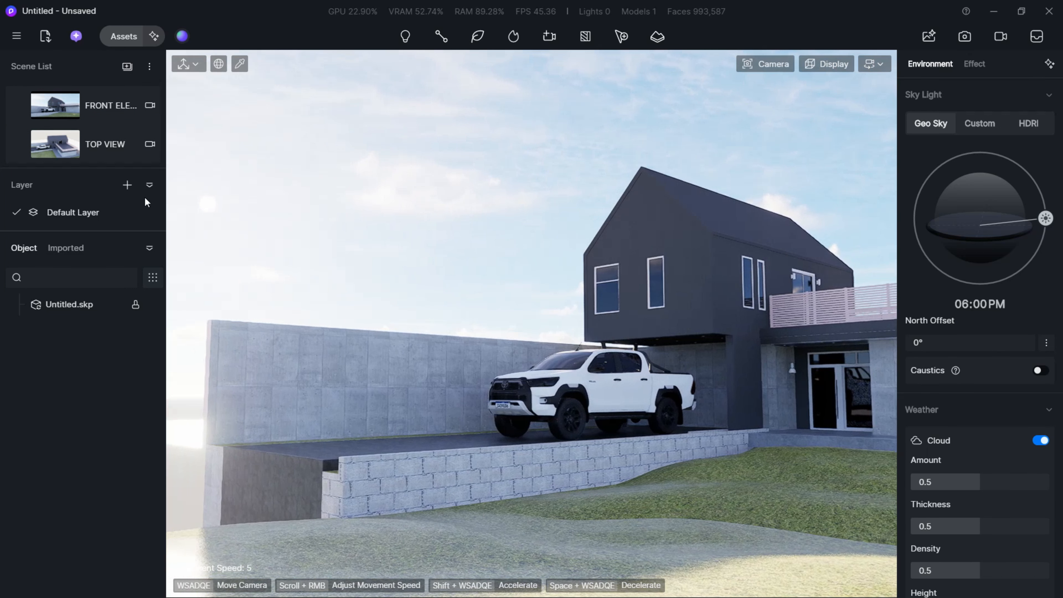
click(47, 103)
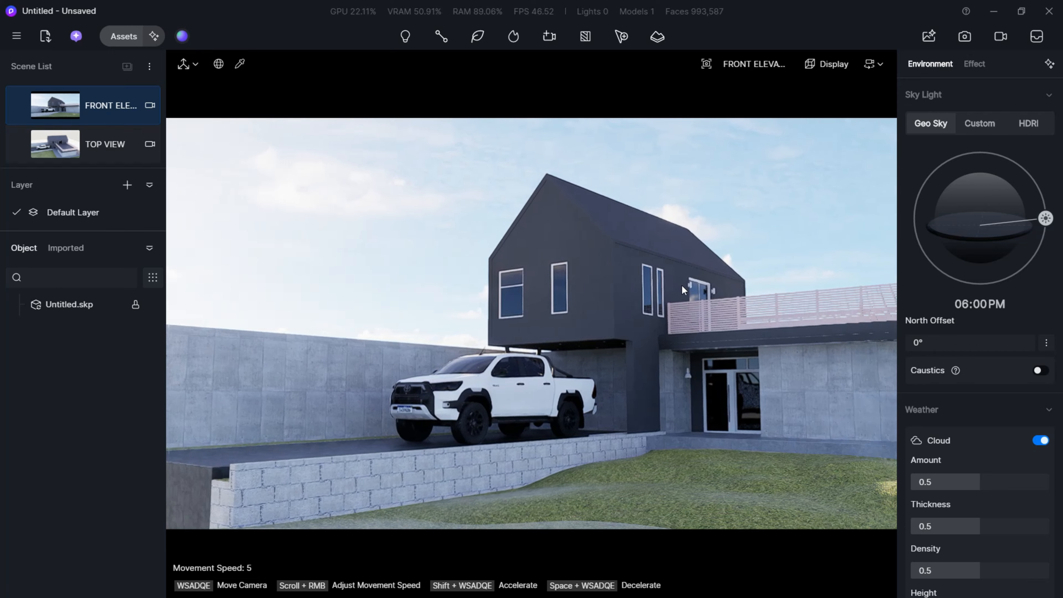
drag(1030, 199, 952, 173)
key(a)
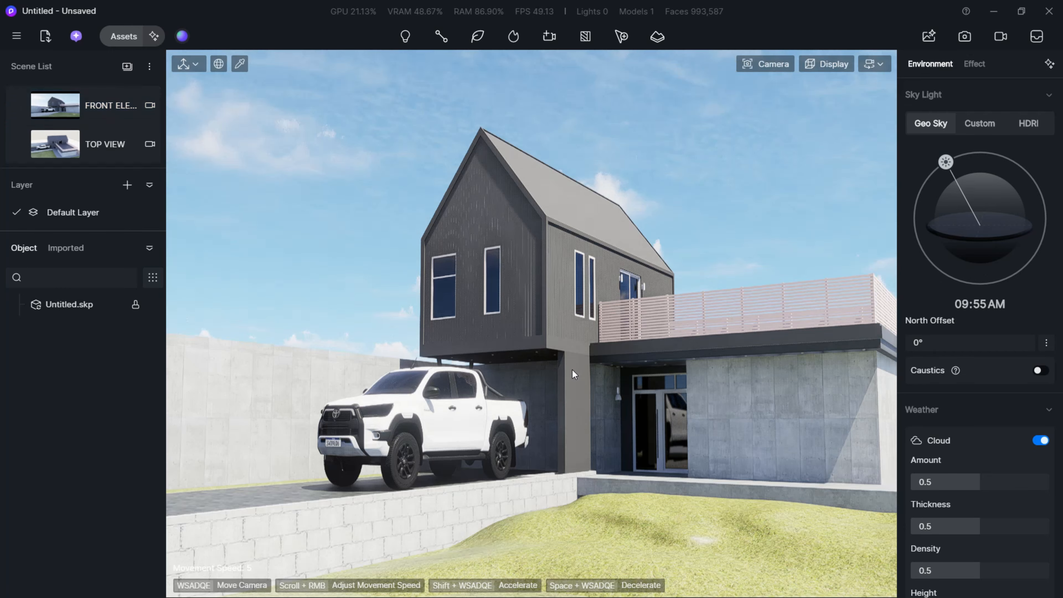
right_drag(582, 369, 624, 369)
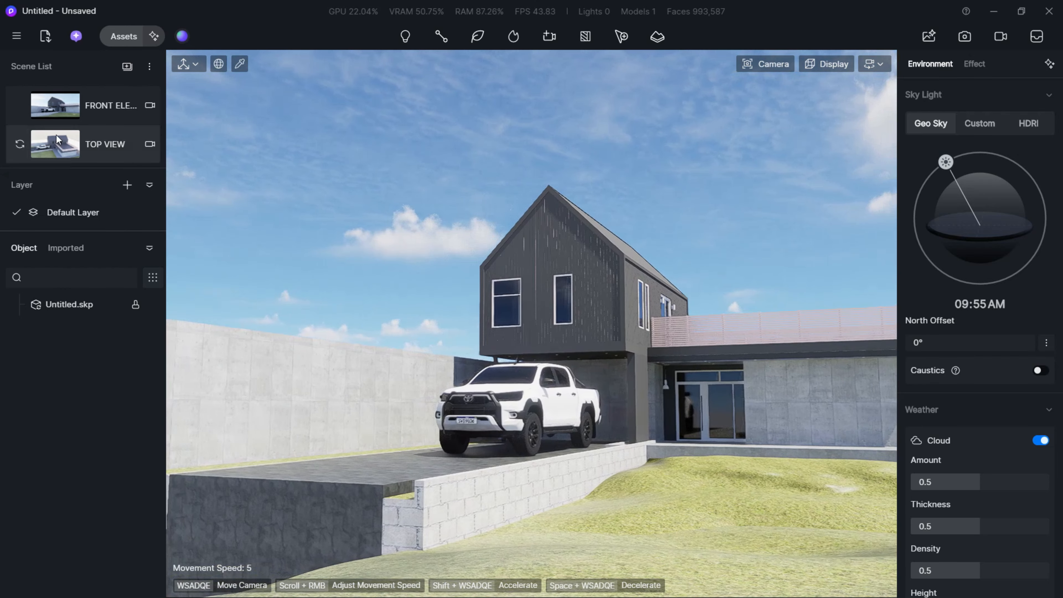
click(111, 105)
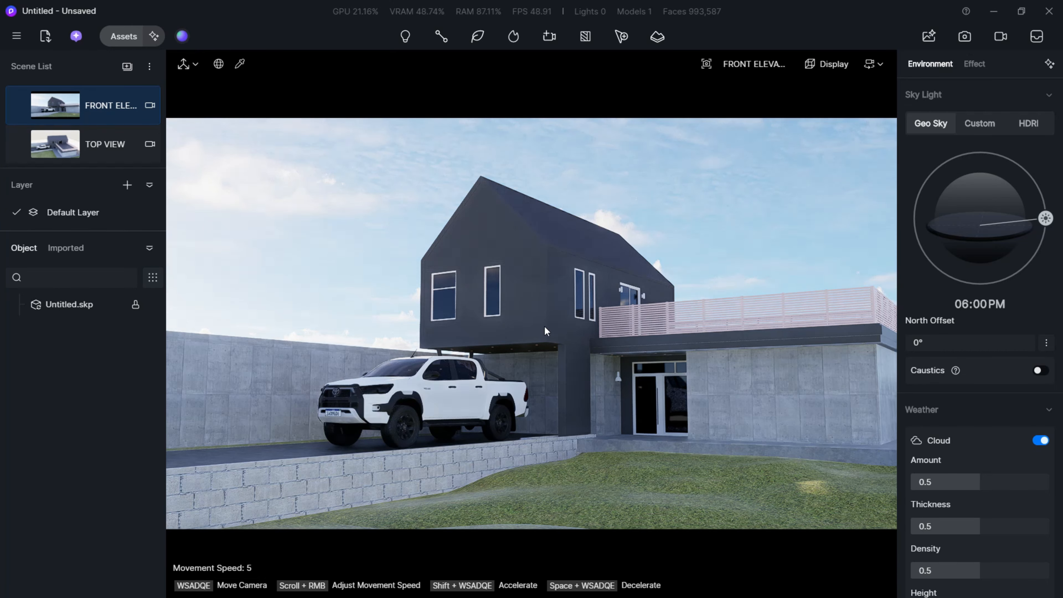
Set the sun time to 07:26 AM, update the FRONT ELEVATION scene with it and test recalling the scene from another view
drag(1046, 218, 904, 188)
click(20, 113)
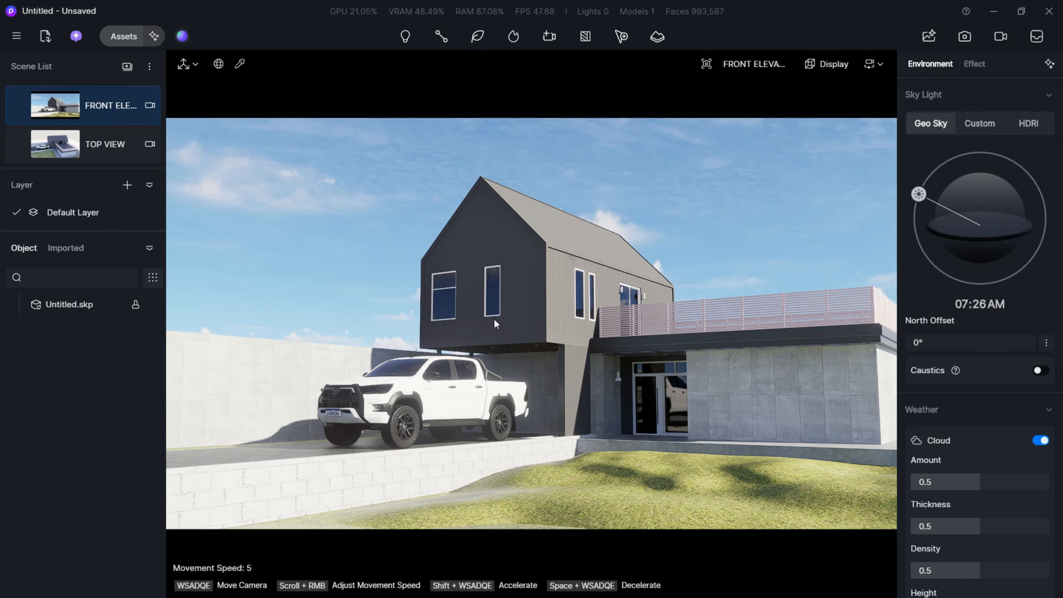
mouse_move(494, 320)
right_down()
mouse_move(419, 320)
mouse_move(481, 320)
right_up()
key(a)
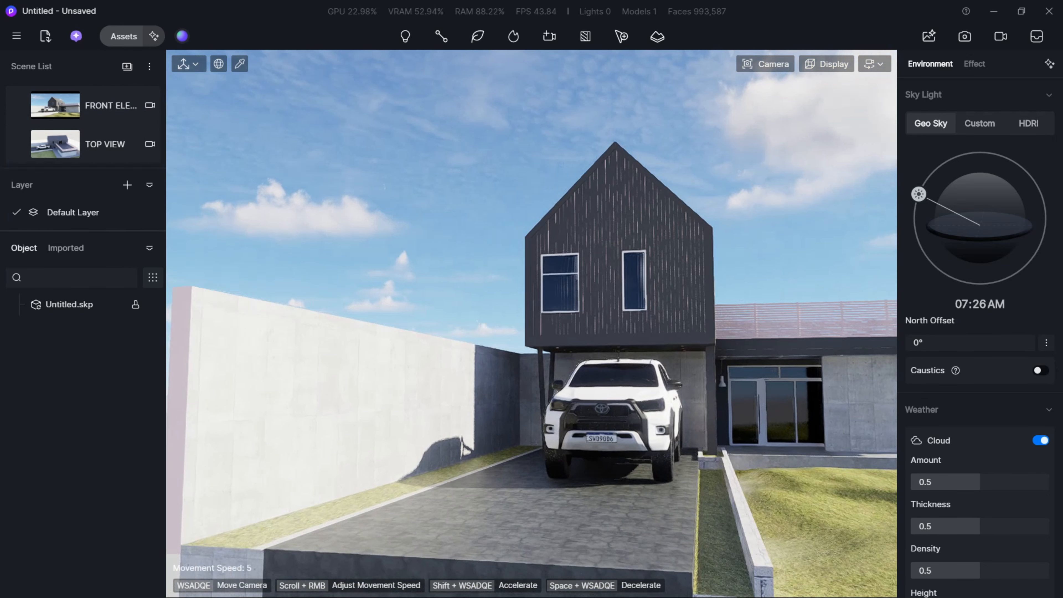
click(84, 105)
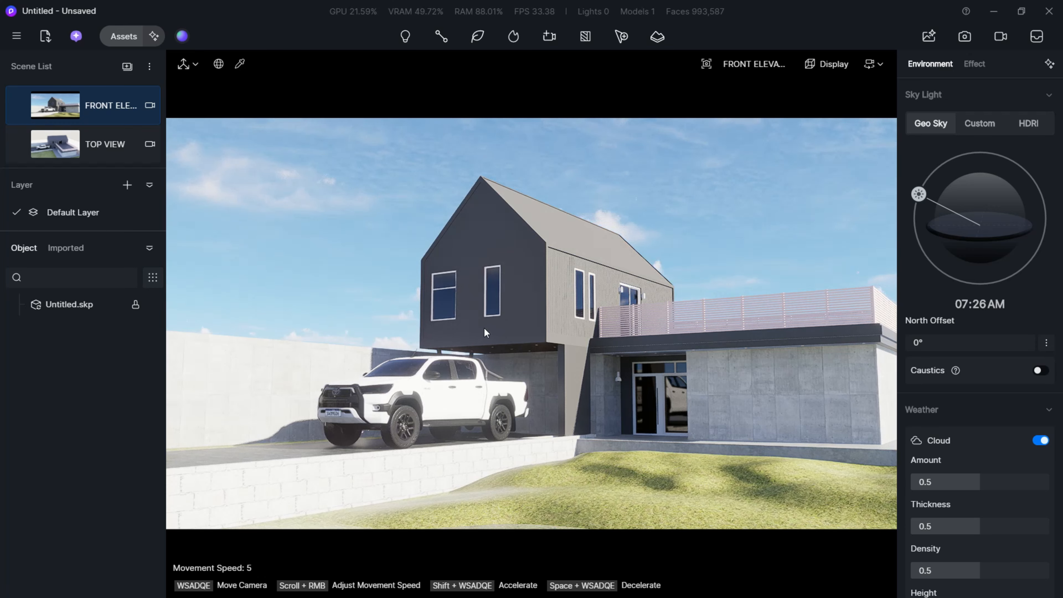
Change the sun time to 03:12 PM and delete the TOP VIEW scene
drag(918, 189, 1029, 164)
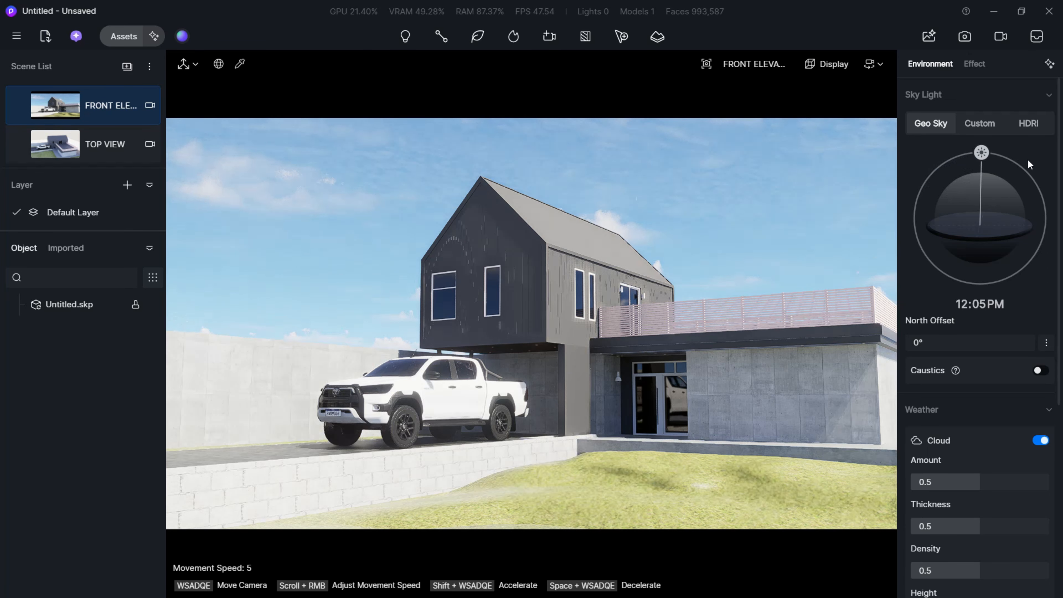
click(1029, 164)
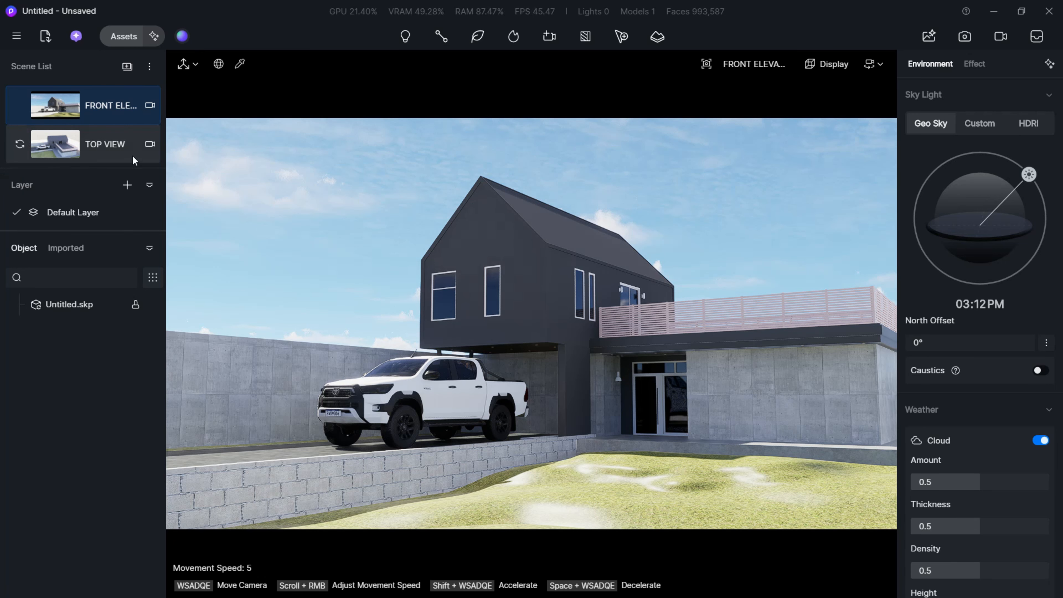
right_click(100, 143)
click(120, 202)
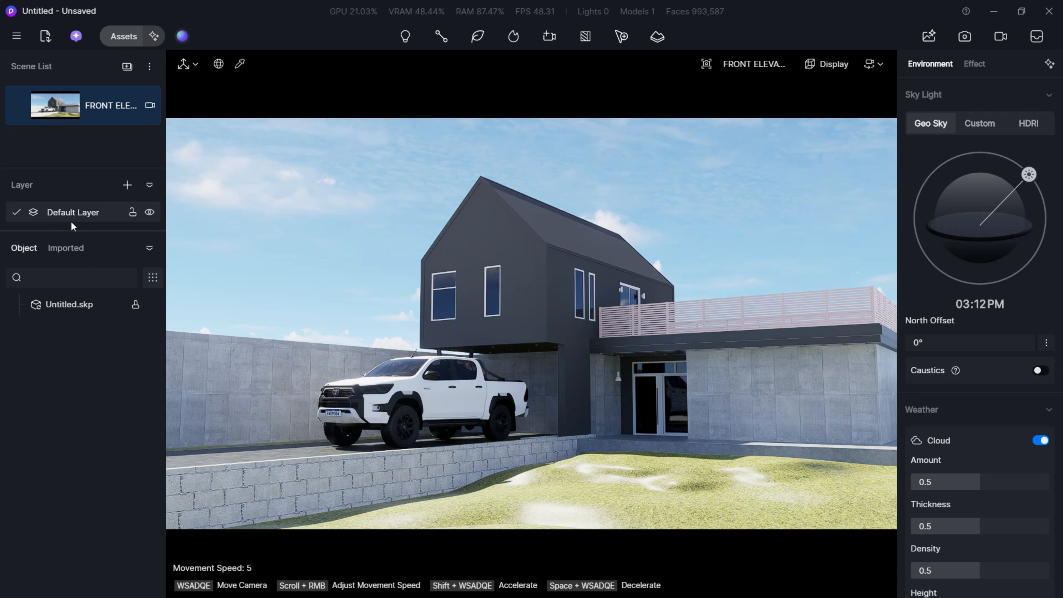
Select the Untitled.skp model in the object list, hide it and show it again
click(59, 253)
click(34, 253)
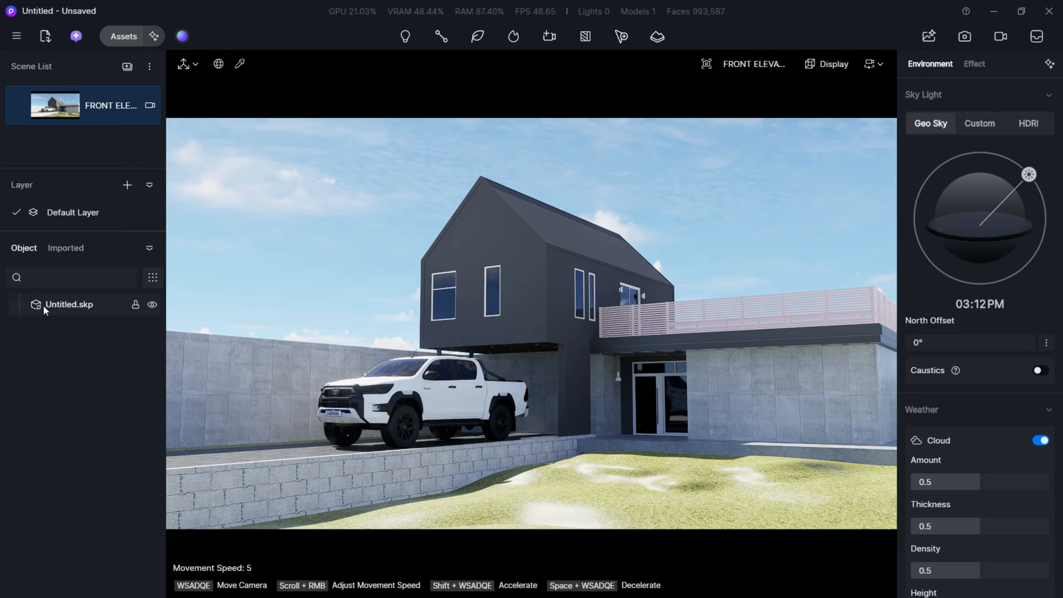
click(44, 305)
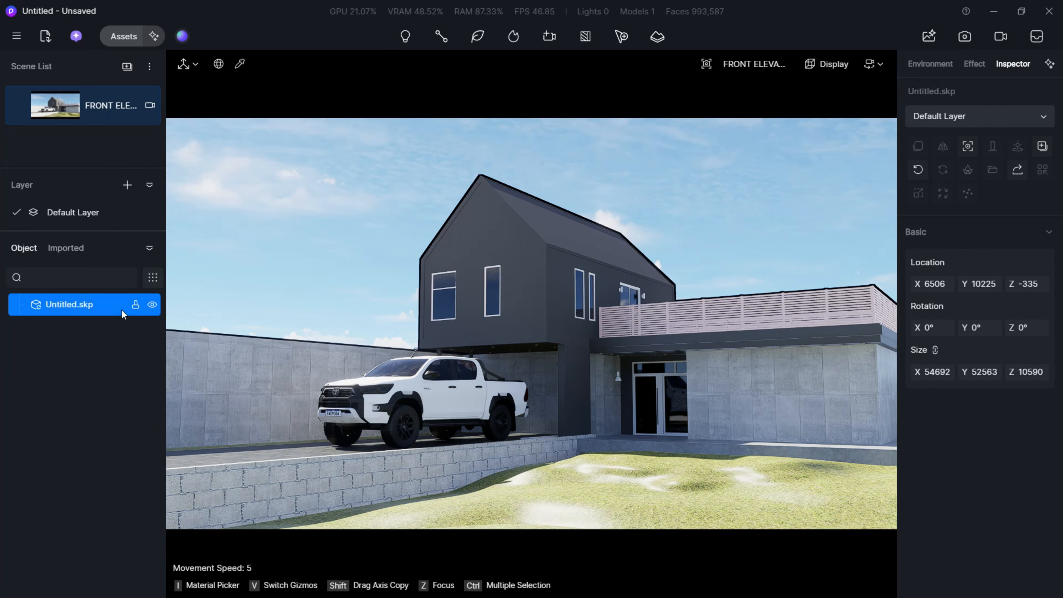
click(153, 307)
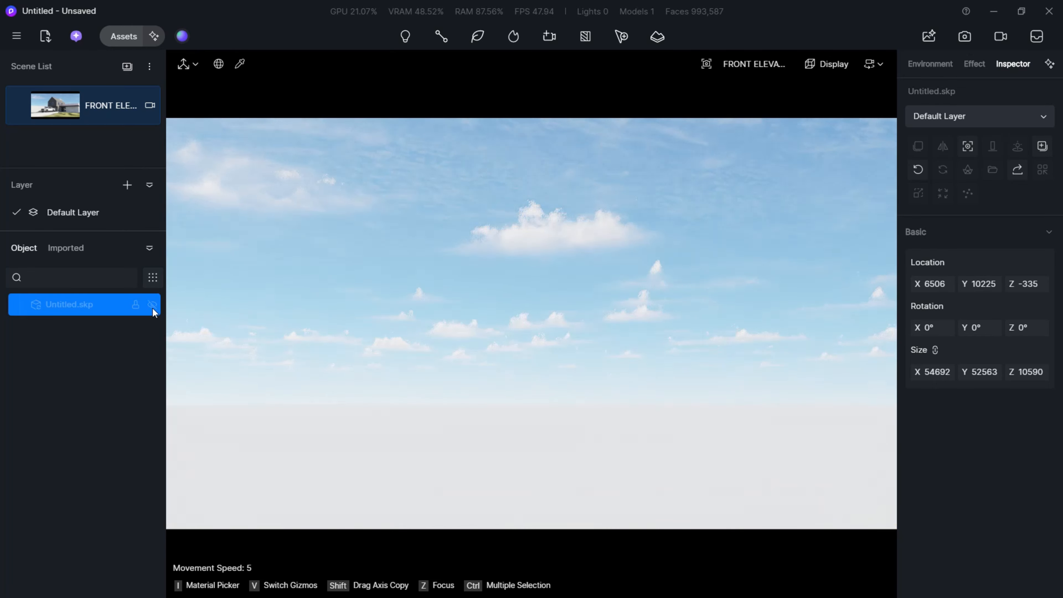
click(152, 306)
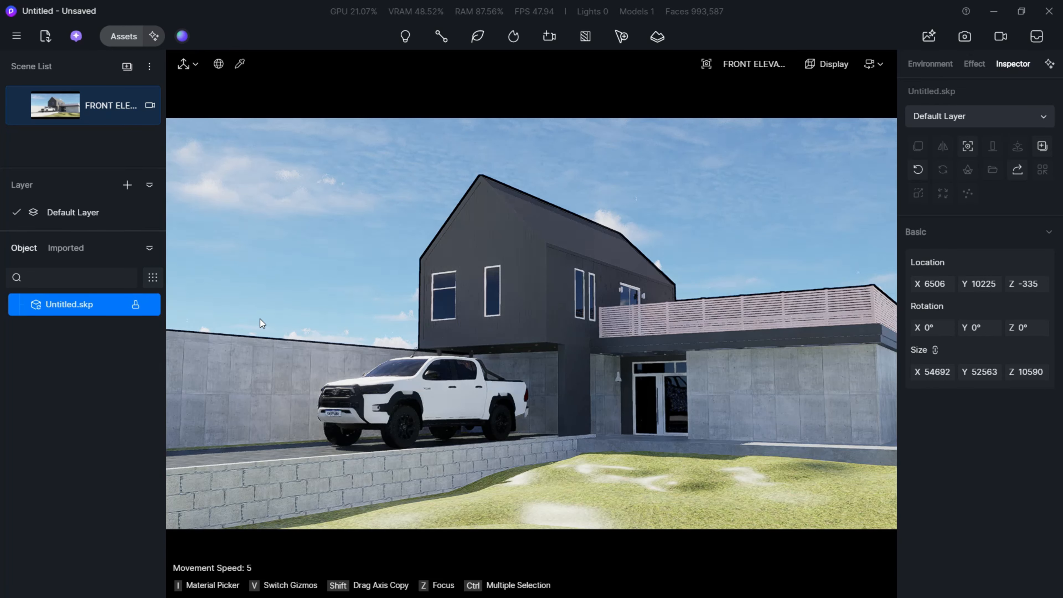
click(66, 247)
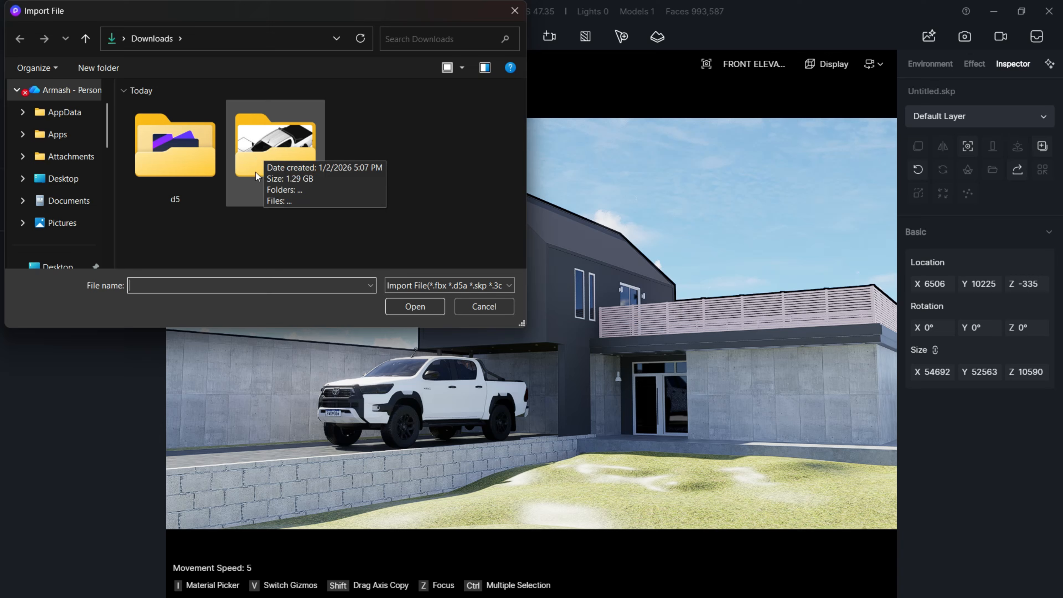
click(475, 306)
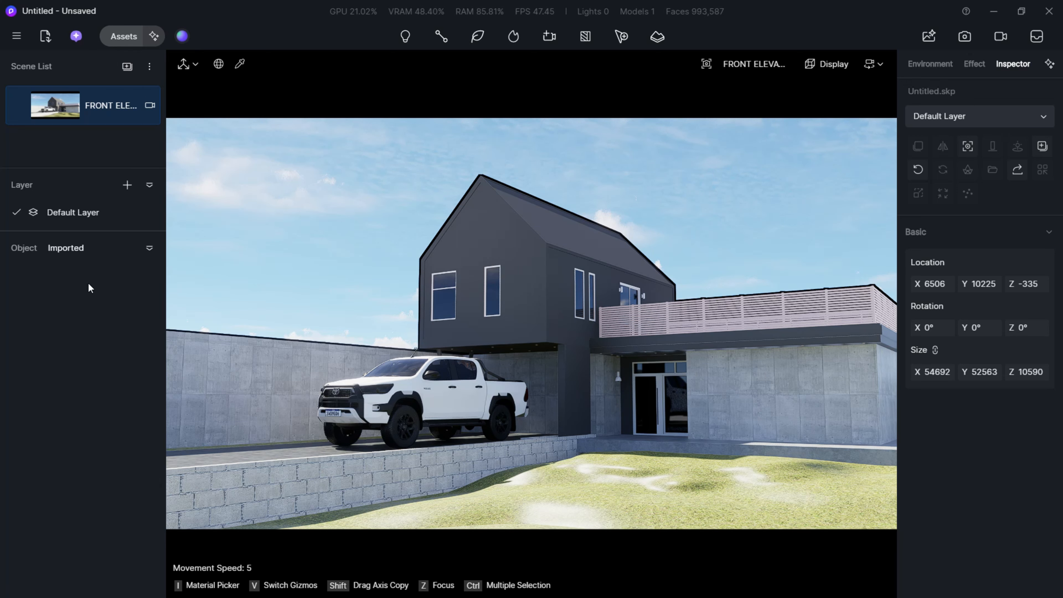
click(26, 252)
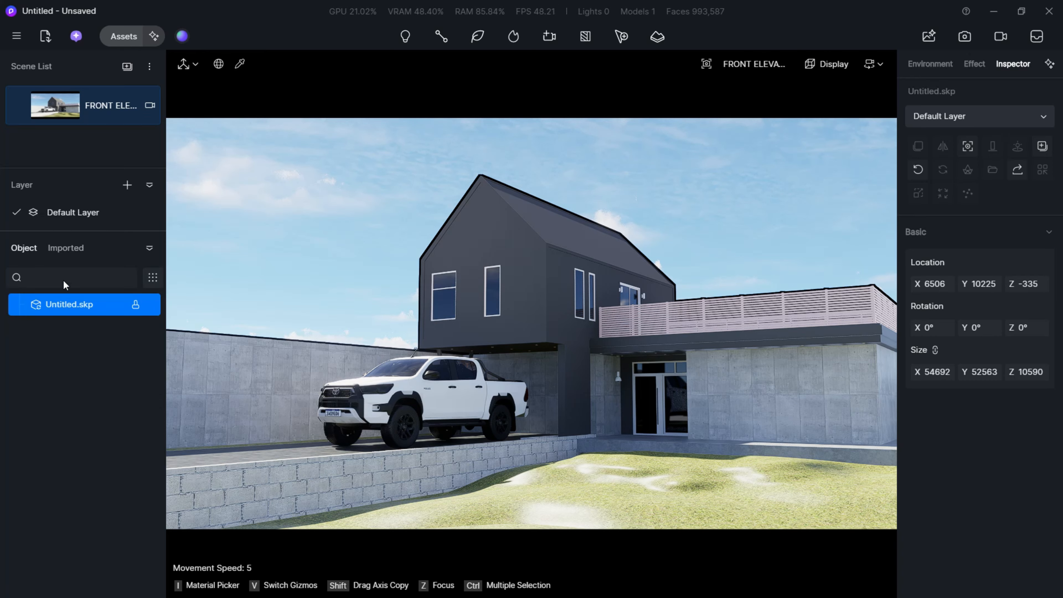
Place an Olea europaea 14 tree from the online Nature models on the lawn in front of the house and close the asset library
click(123, 36)
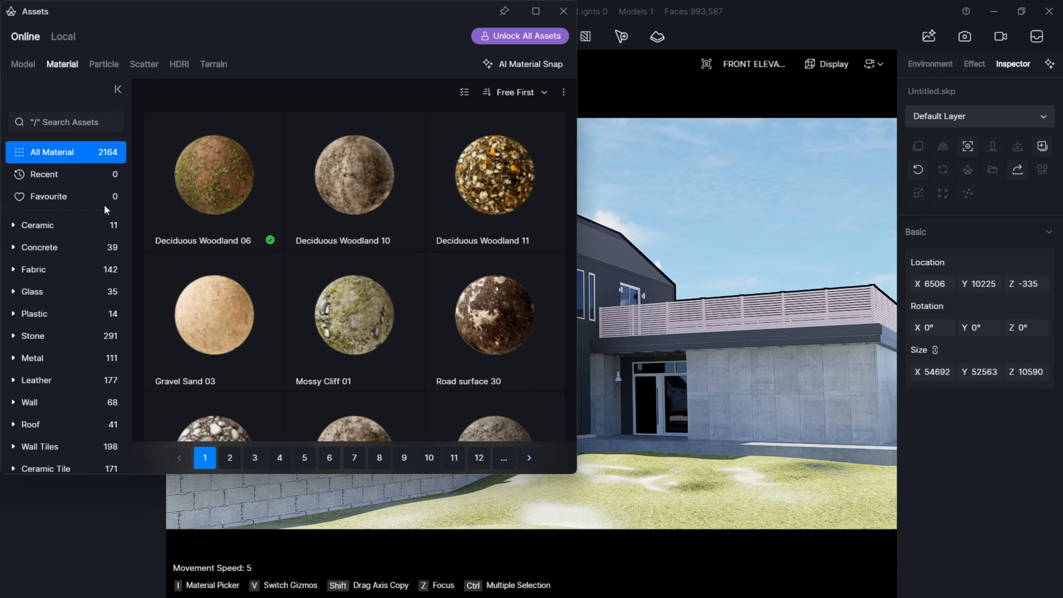
click(25, 64)
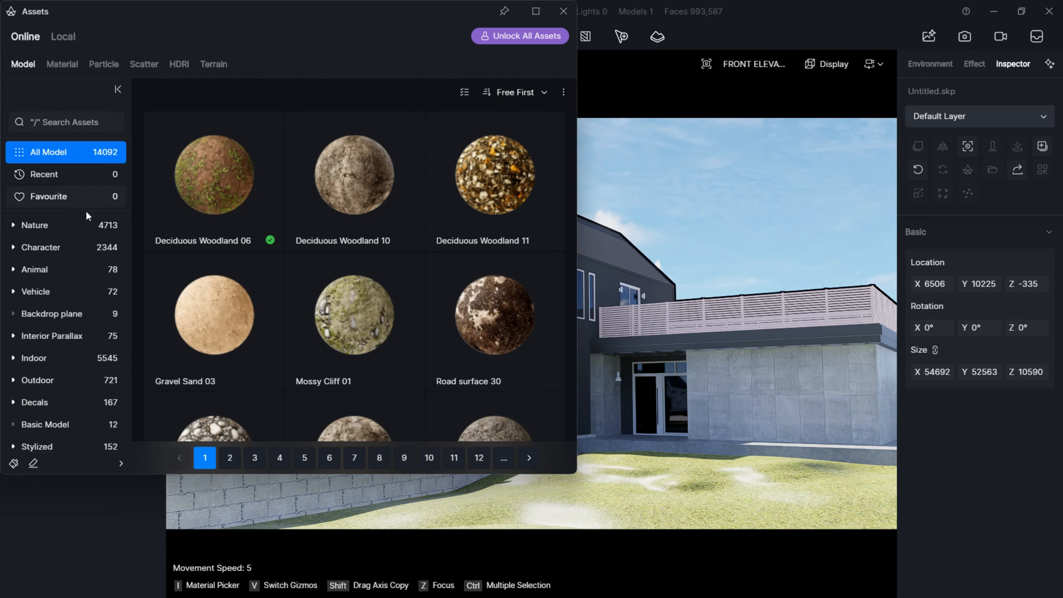
click(58, 232)
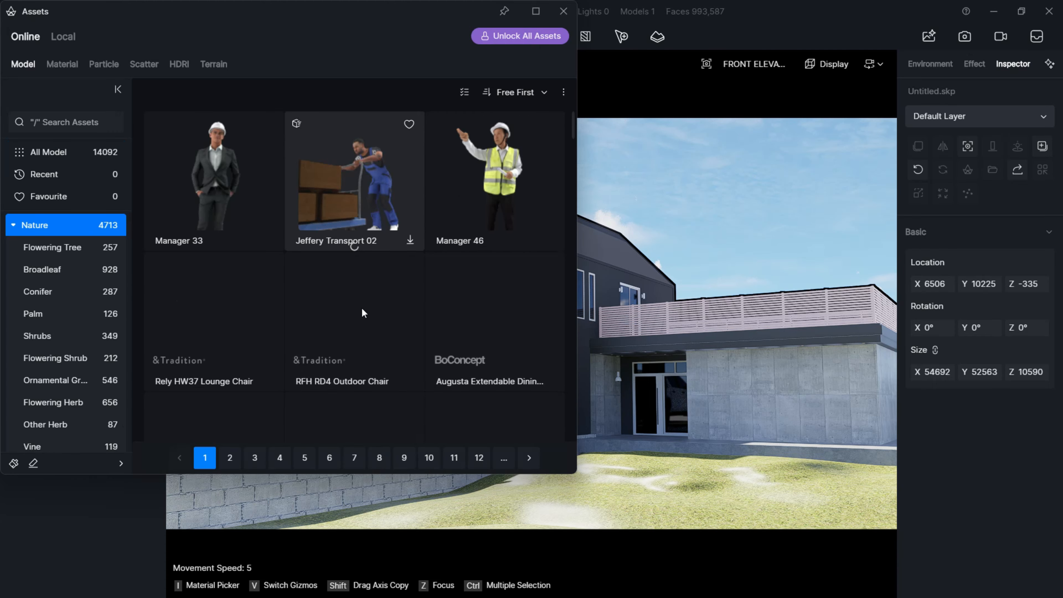
click(220, 339)
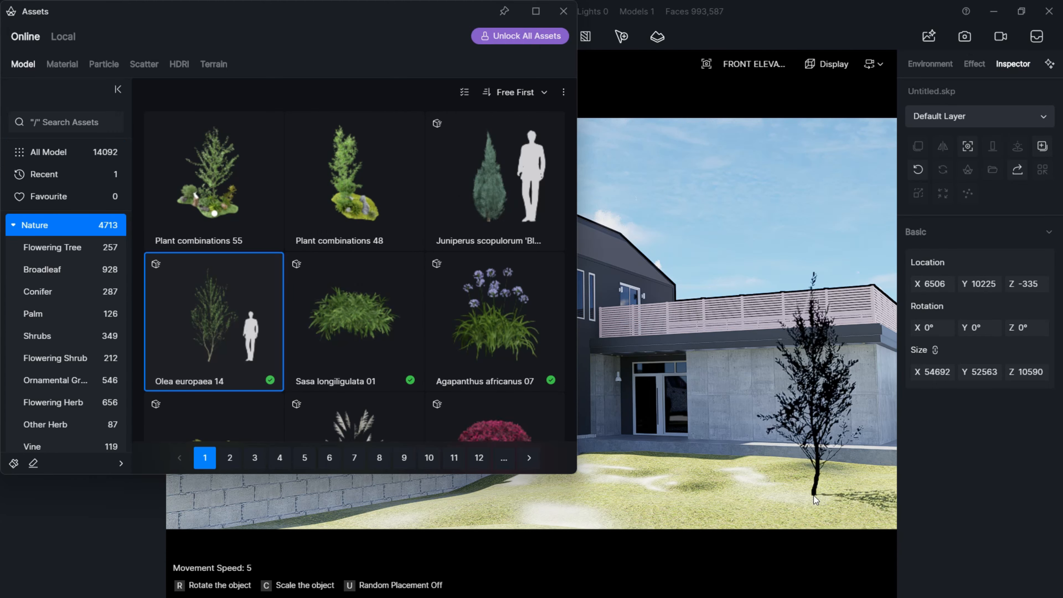
click(797, 514)
click(563, 11)
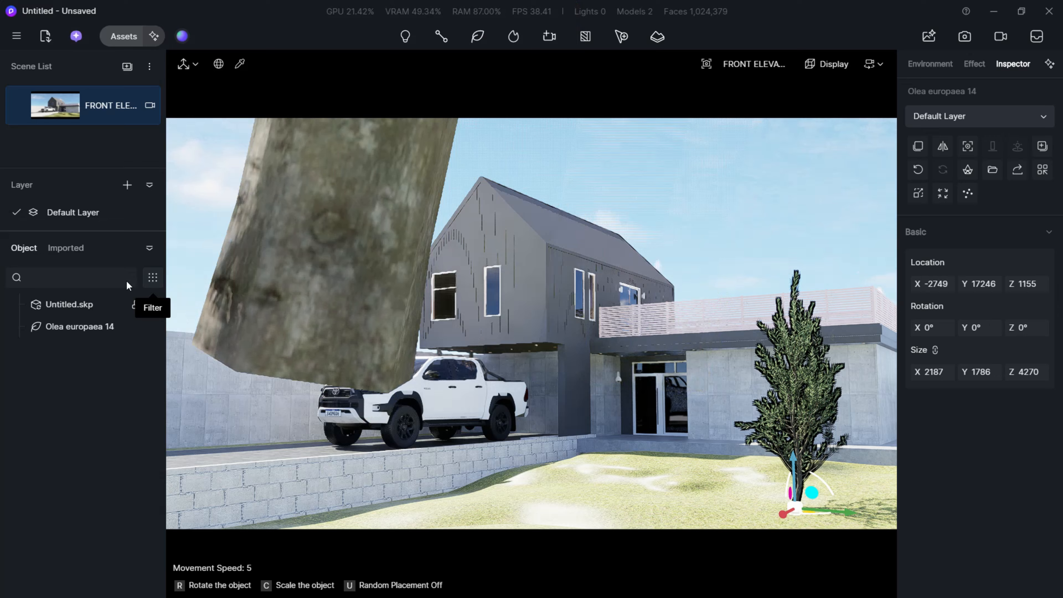
Select the Olea europaea 14 tree in the object list, hide it, show it again and deselect it
click(69, 327)
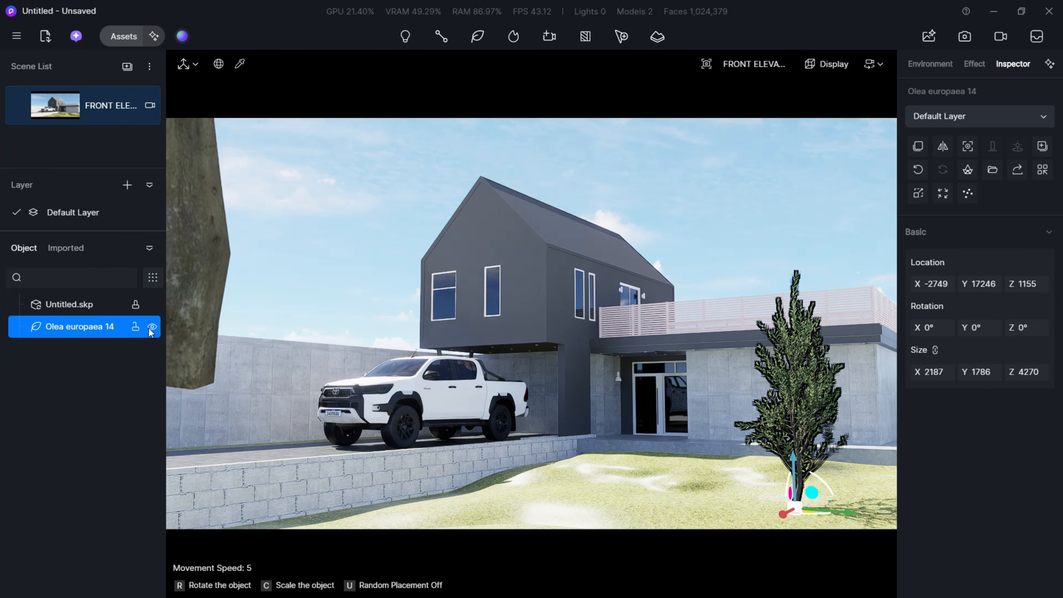
click(152, 327)
click(152, 327)
click(727, 383)
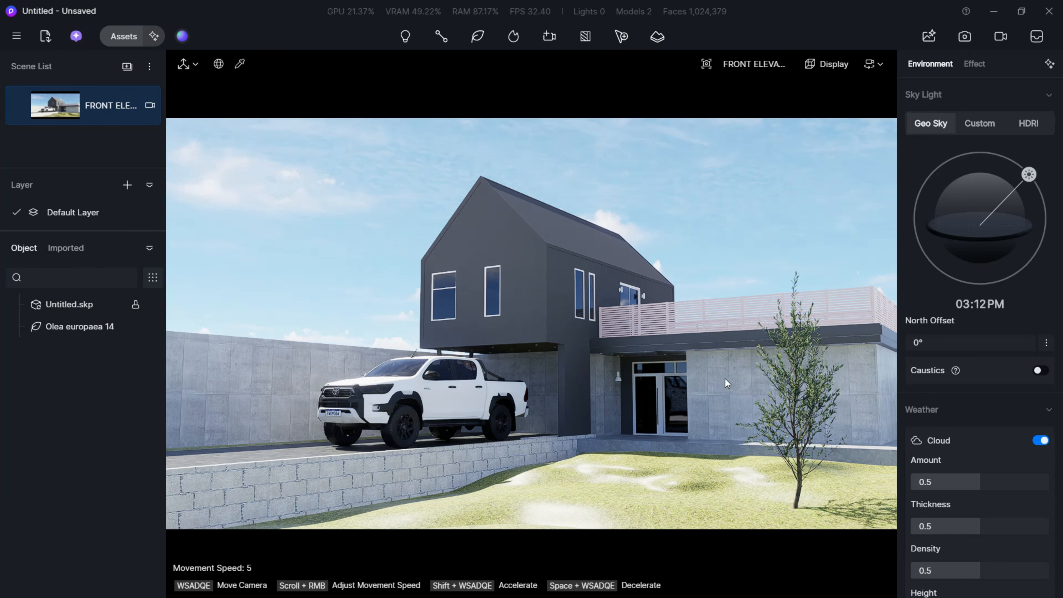
Delete the Olea europaea 14 tree from the scene
click(796, 385)
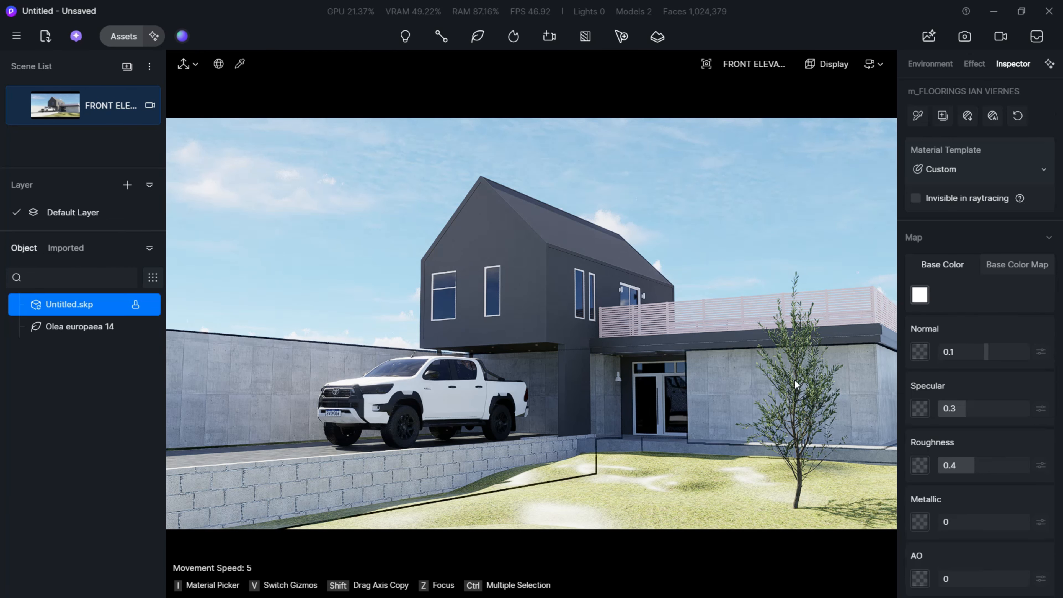
click(796, 279)
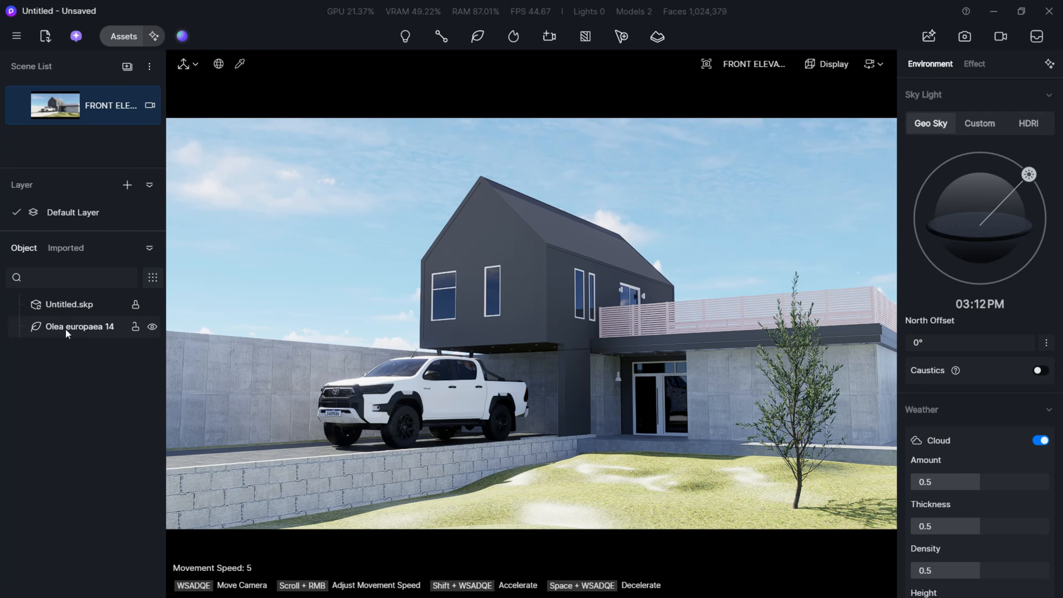
click(77, 329)
key(Delete)
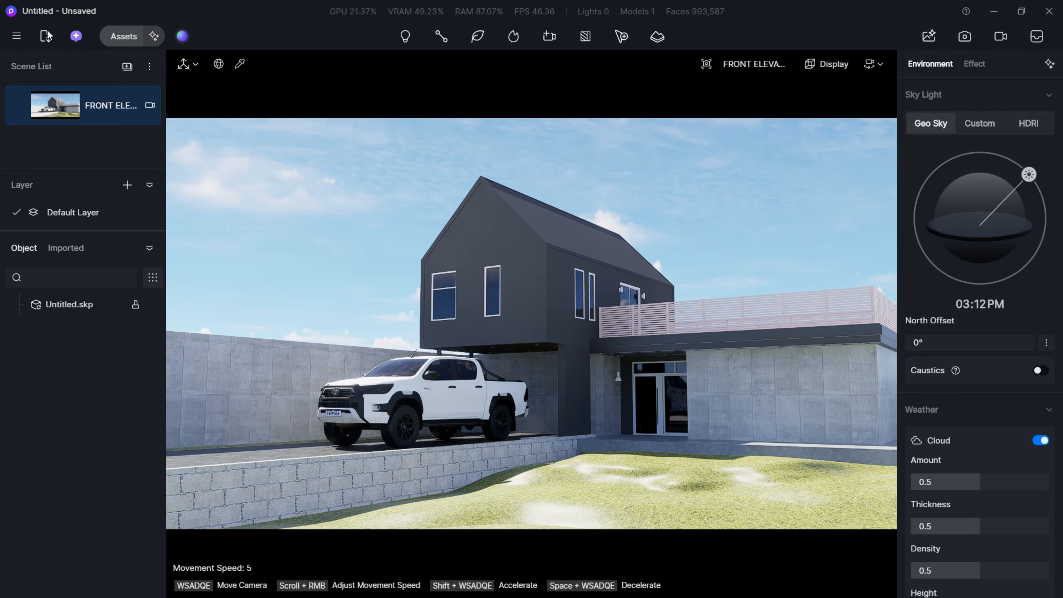
Set the default model unit to Foot (ft) in the general preferences
click(17, 37)
mouse_move(36, 69)
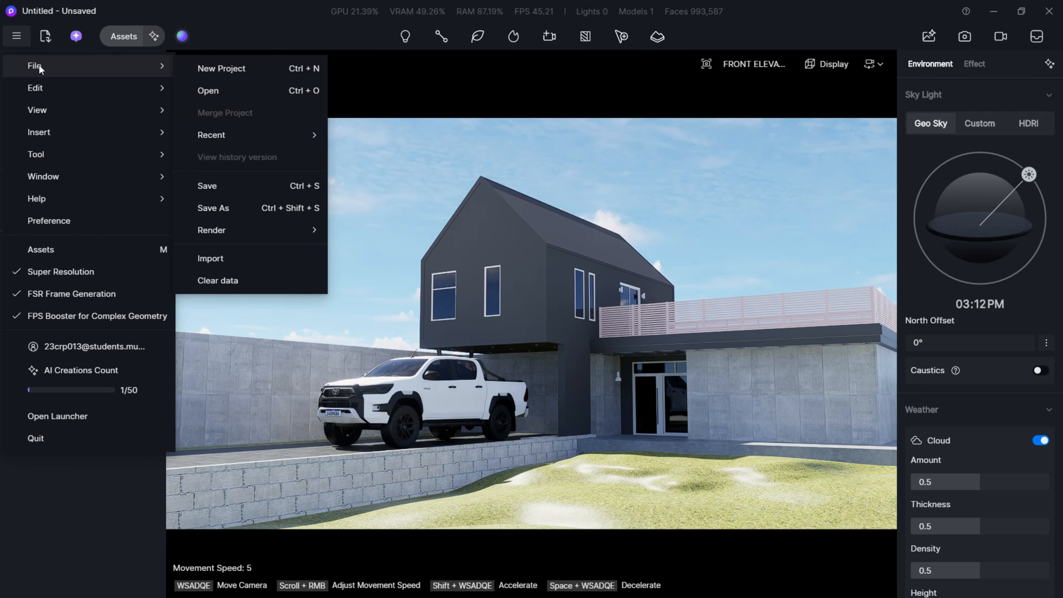
mouse_move(121, 94)
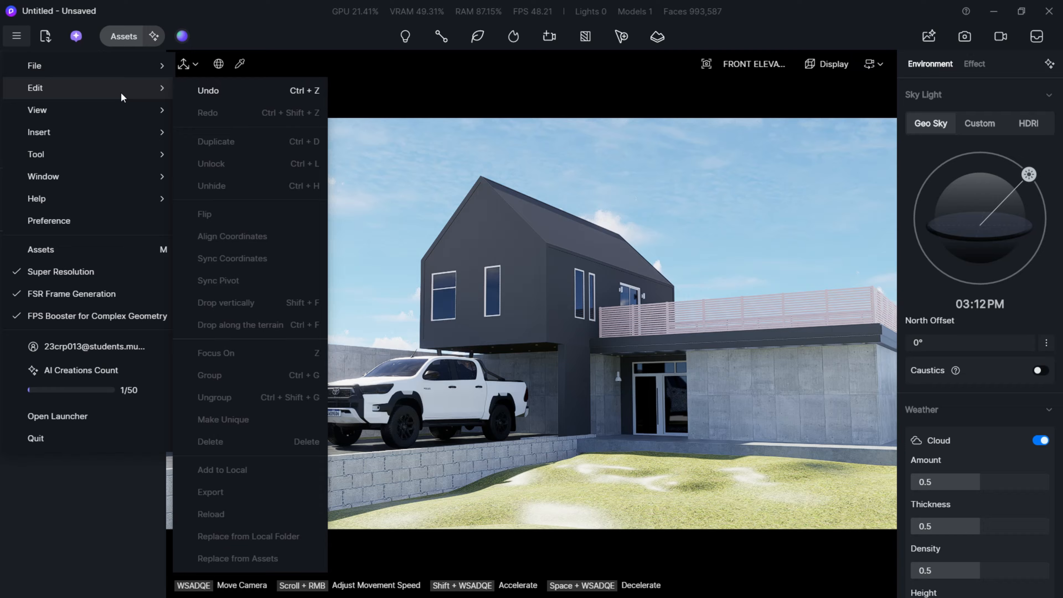
mouse_move(104, 139)
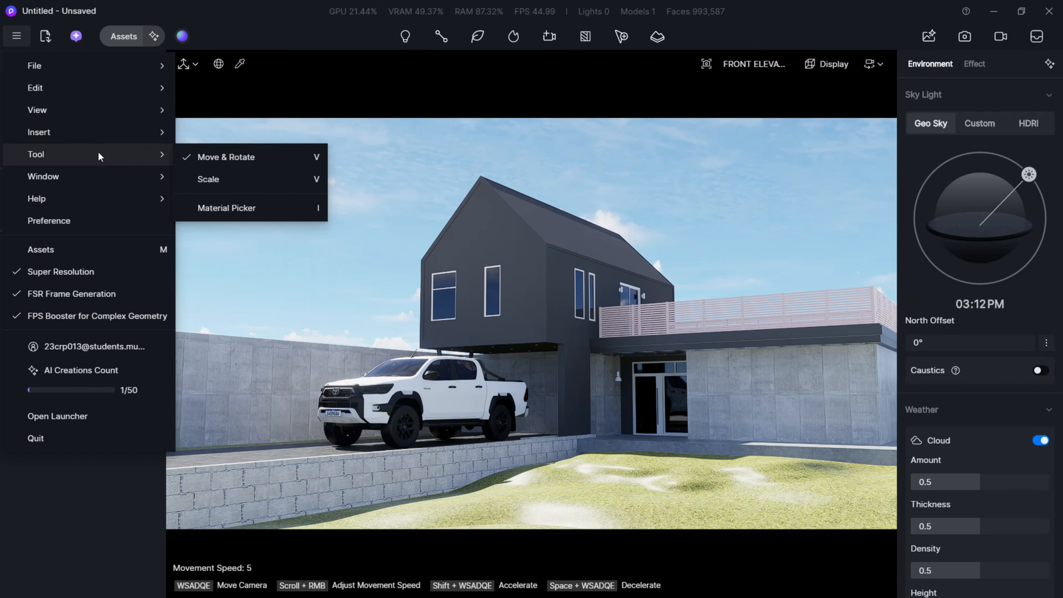
mouse_move(93, 199)
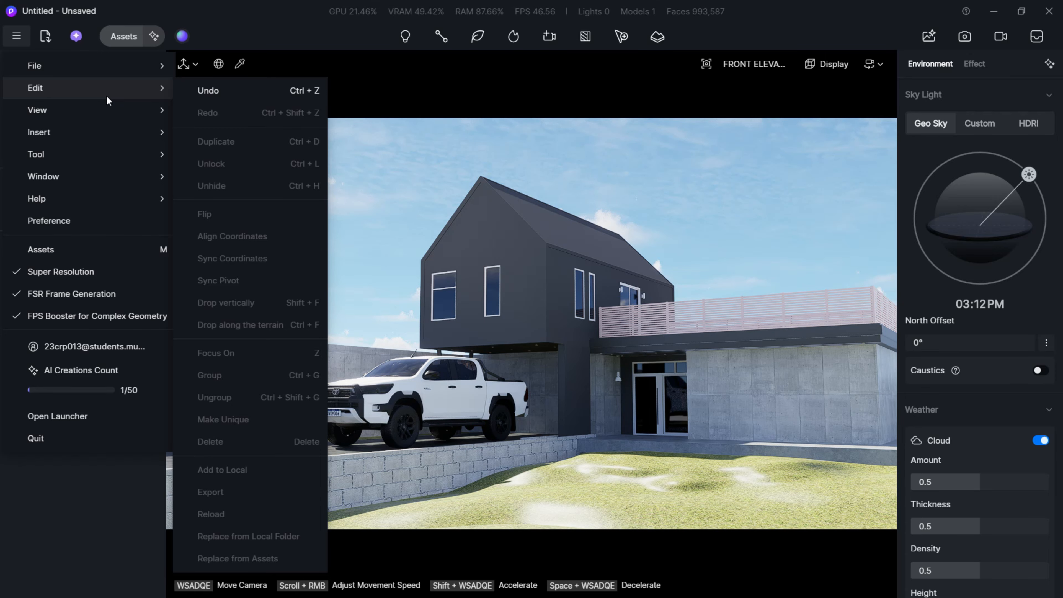
click(77, 223)
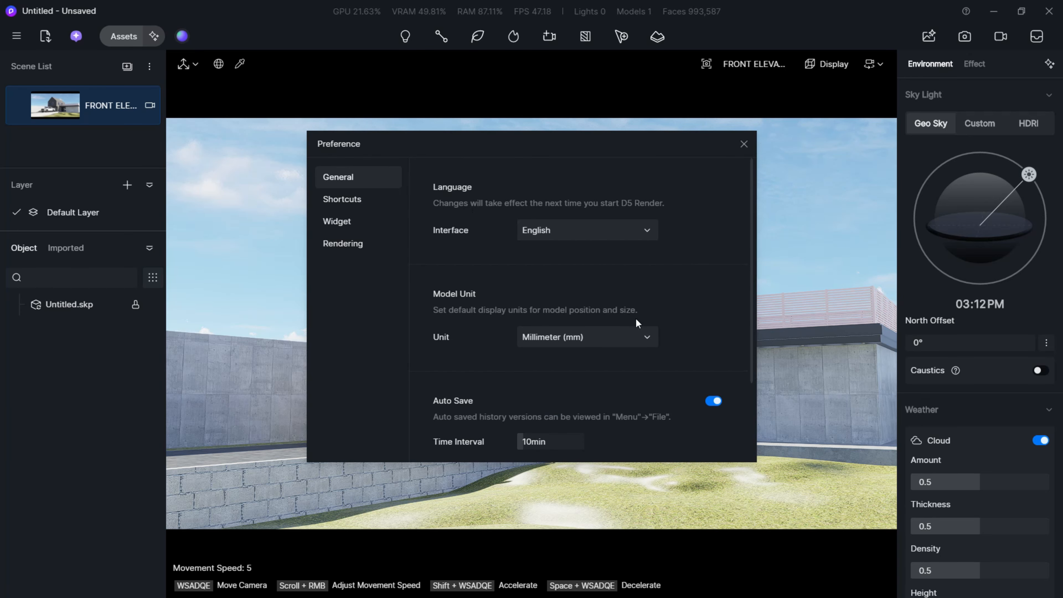
scroll(573, 310, down, 1)
click(636, 305)
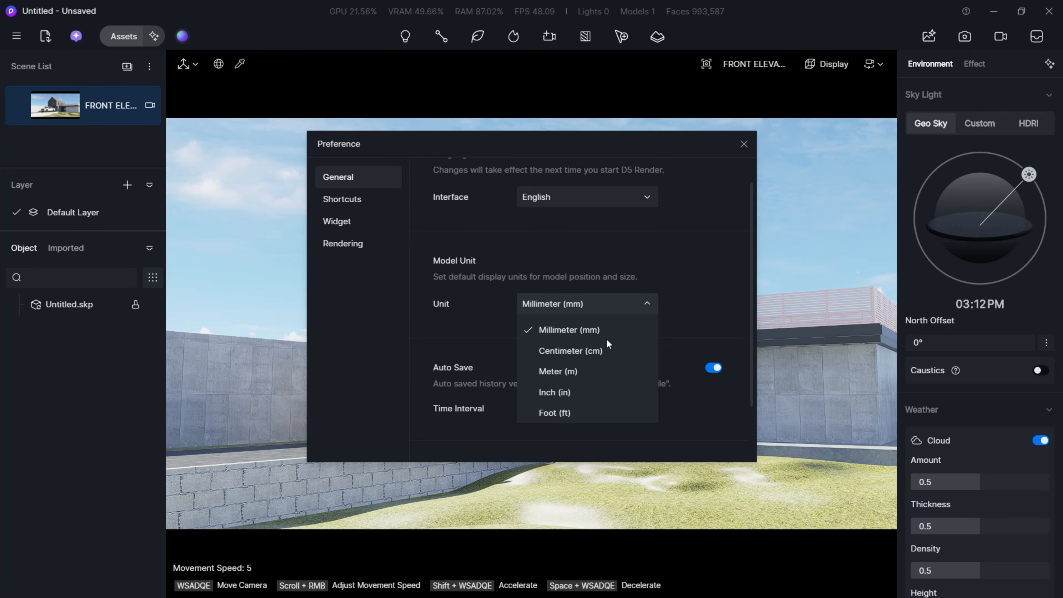
click(558, 393)
click(590, 303)
click(563, 413)
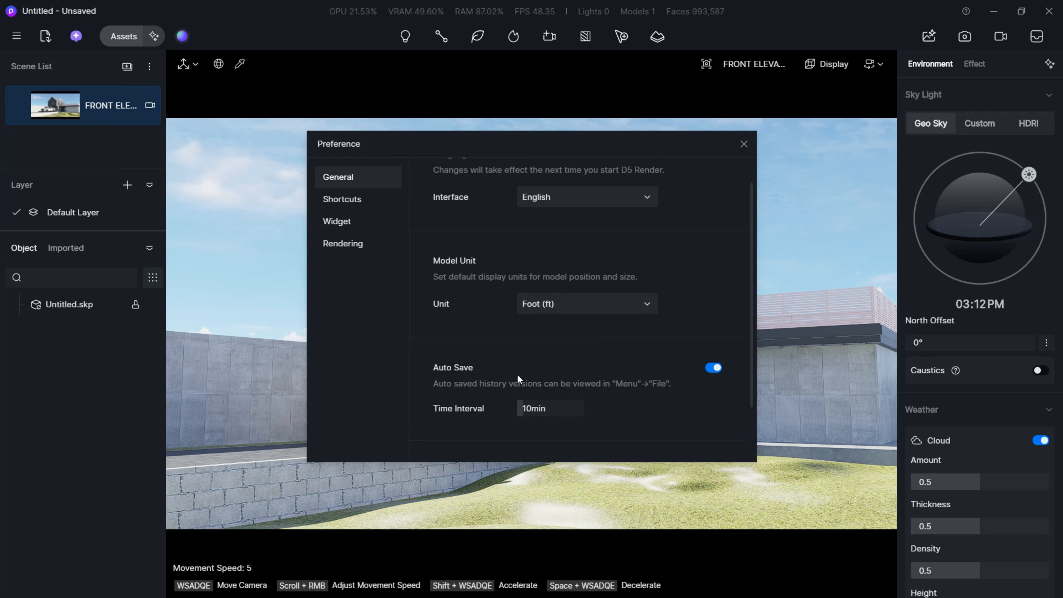
Examine the keyboard shortcuts assigned to the Display and Tool groups in the preferences
click(339, 200)
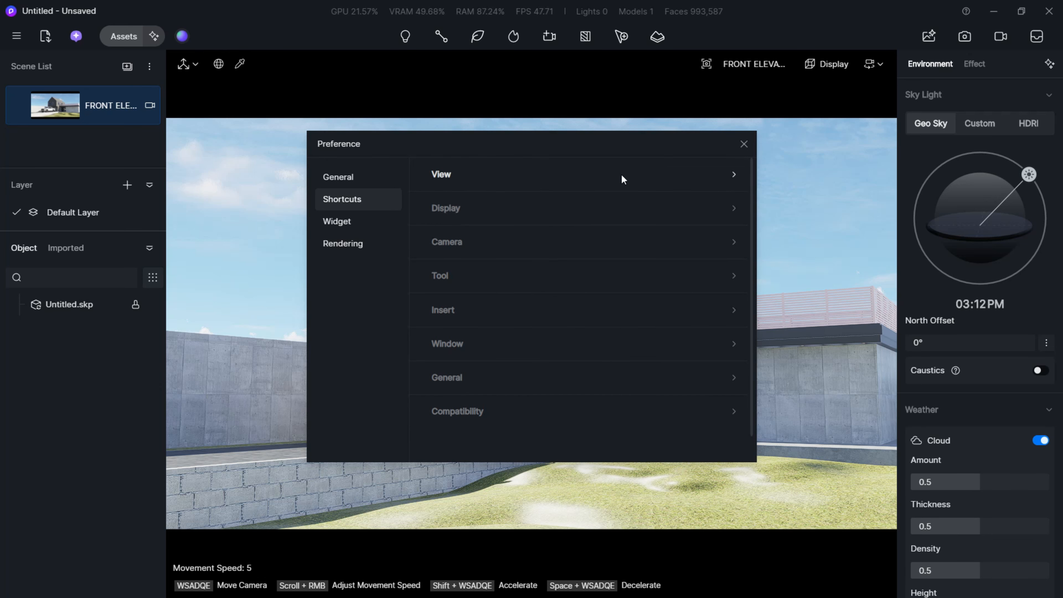
click(556, 212)
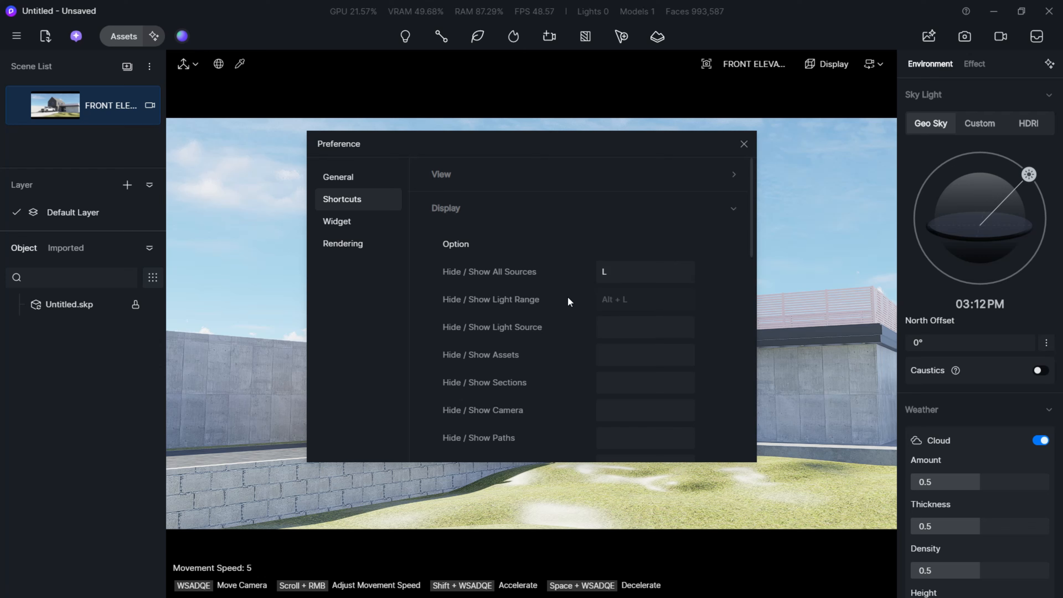
click(538, 206)
click(524, 277)
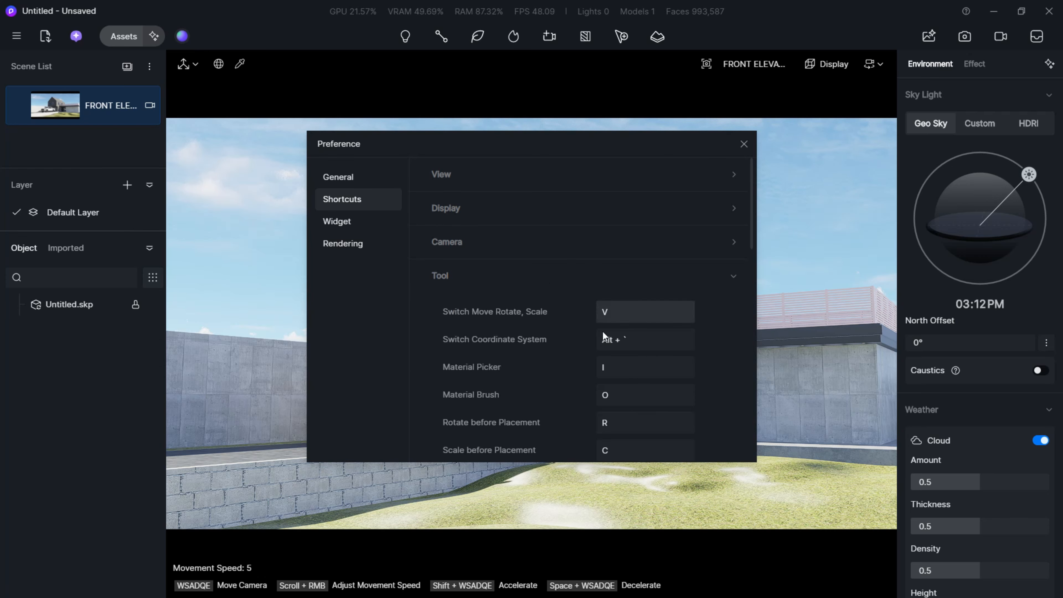
scroll(563, 327, down, 3)
scroll(513, 319, up, 1)
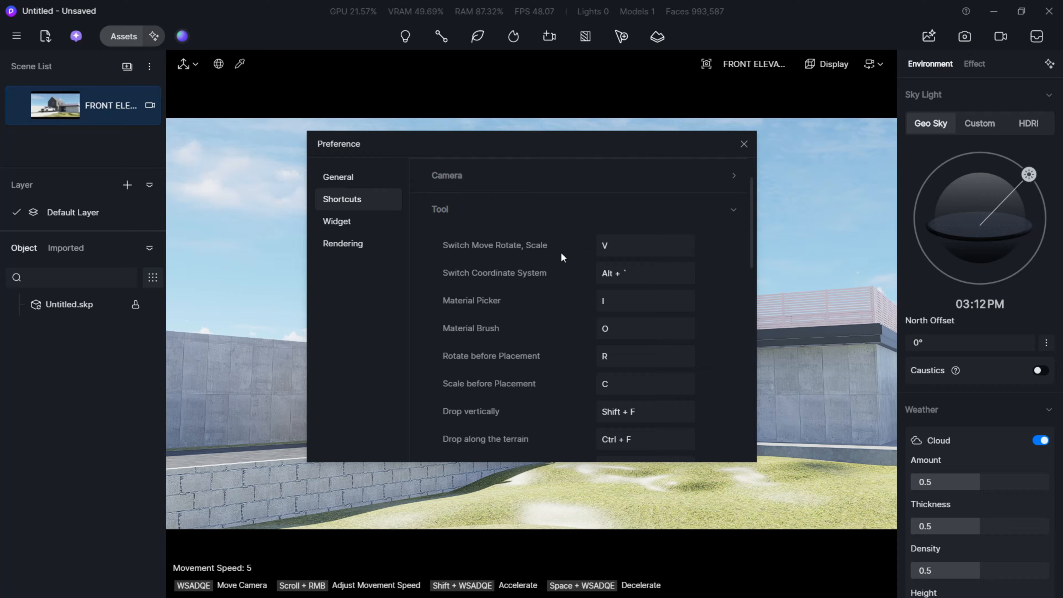
scroll(626, 243, down, 1)
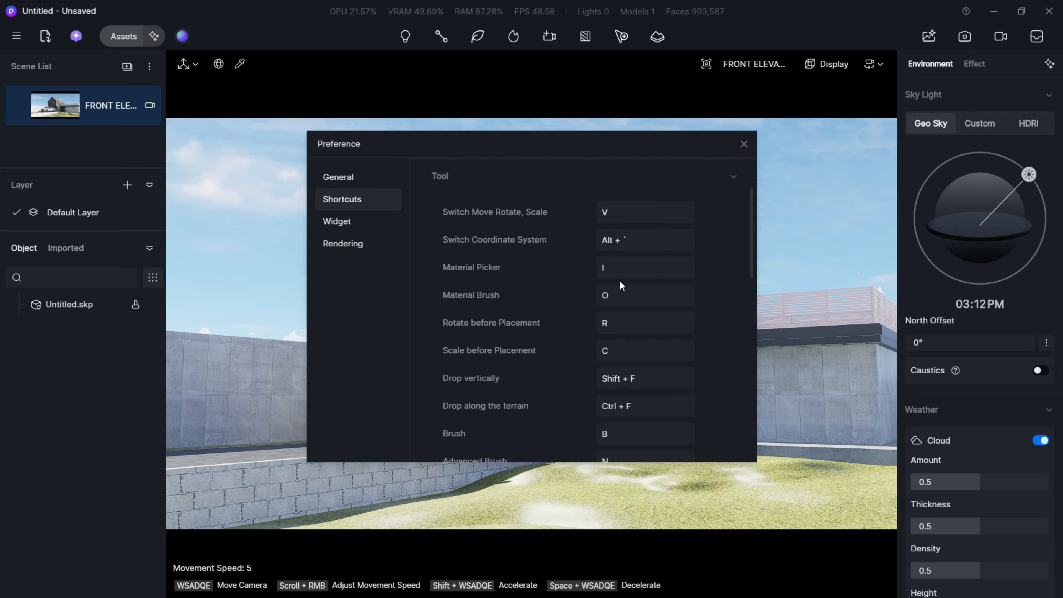
scroll(597, 304, down, 3)
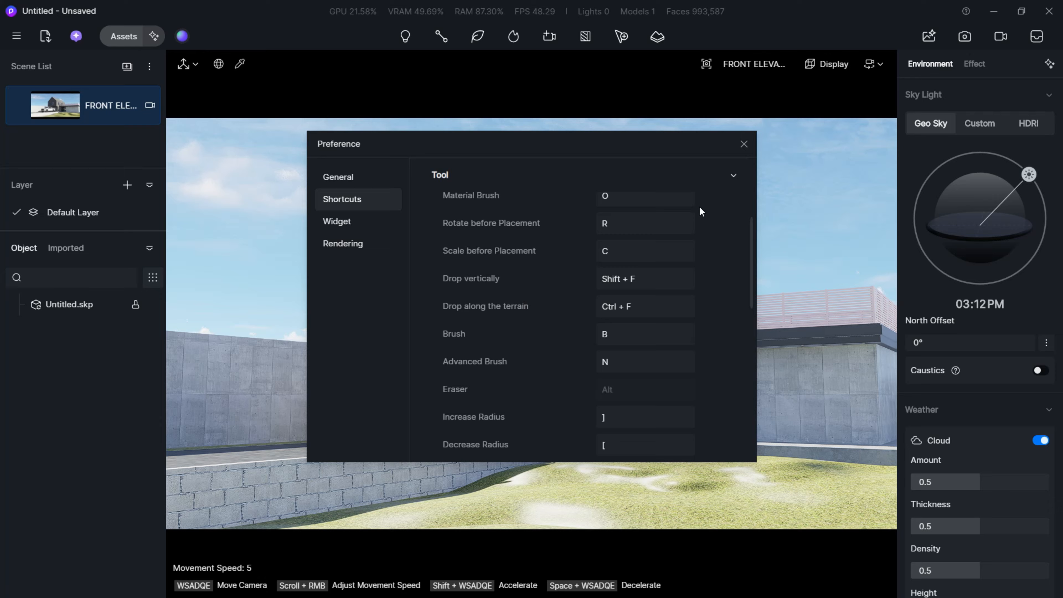
scroll(702, 212, down, 5)
Review the installed widgets, switching Section Tools and Advanced Camera Tool beta off and back on
click(339, 223)
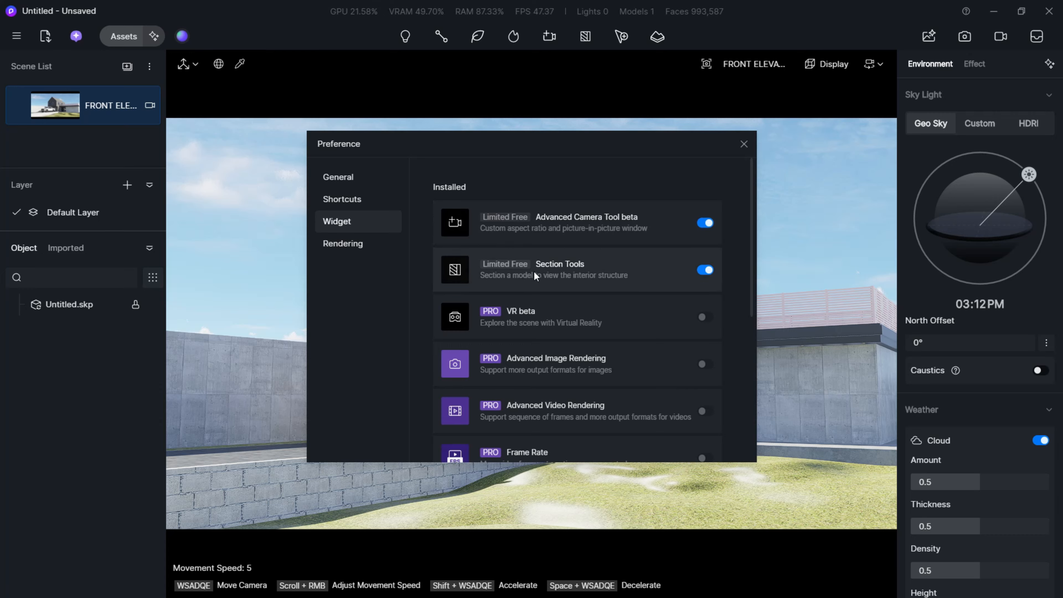
click(707, 271)
click(707, 270)
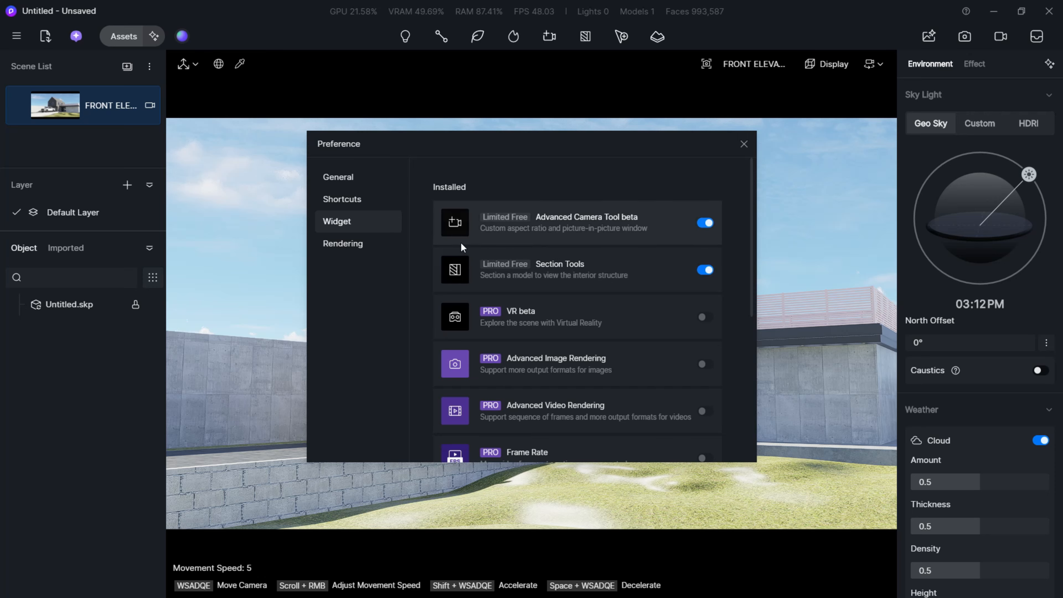
click(705, 223)
click(706, 223)
scroll(505, 333, down, 2)
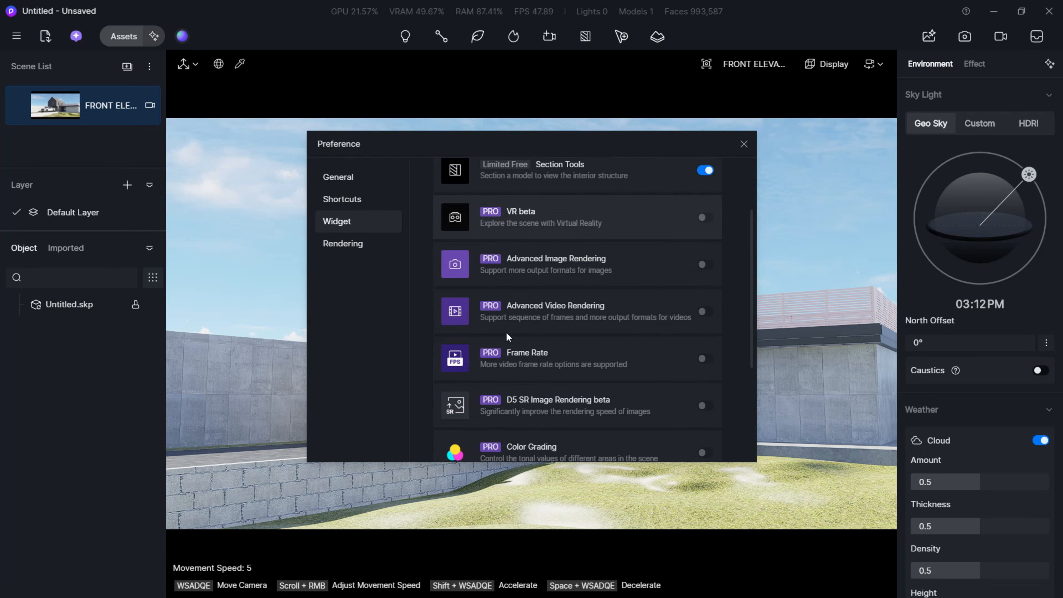
scroll(534, 352, up, 2)
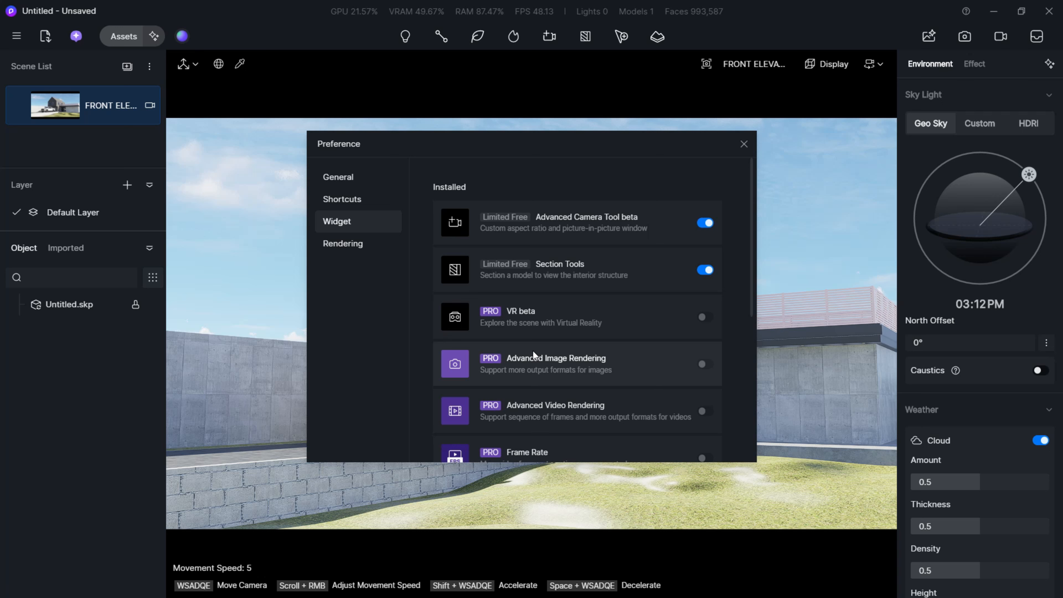
View the Rendering preferences, close the dialog and take a brief look at the AI Agent window
click(365, 244)
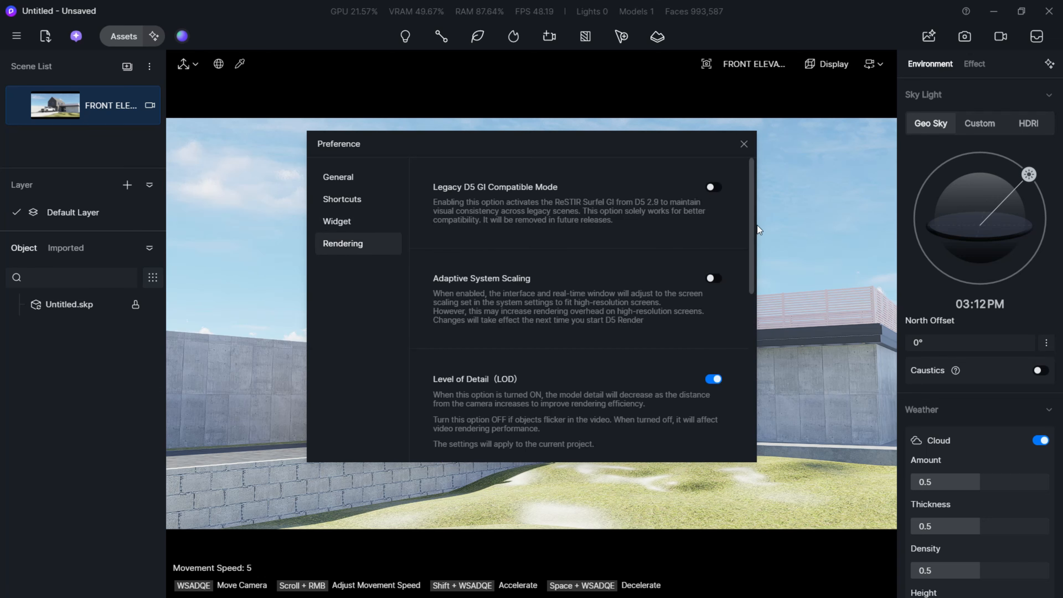
click(744, 144)
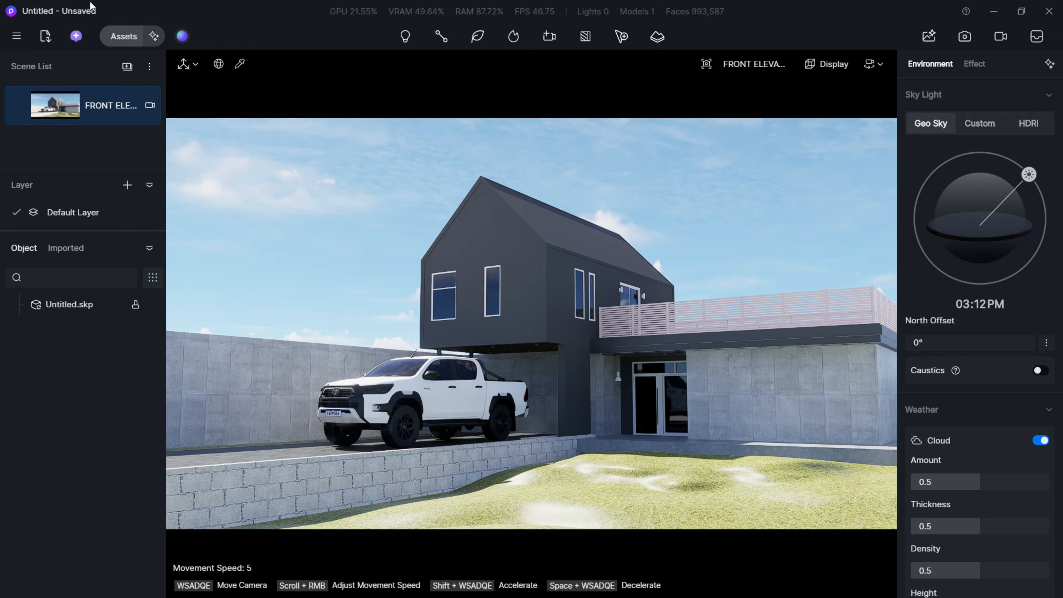
click(69, 36)
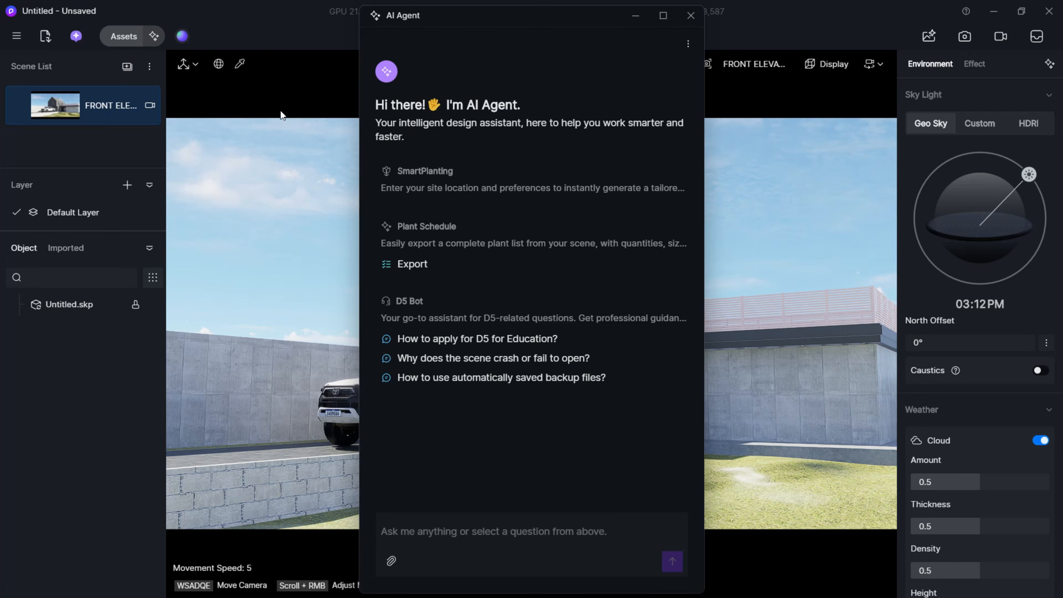
click(690, 15)
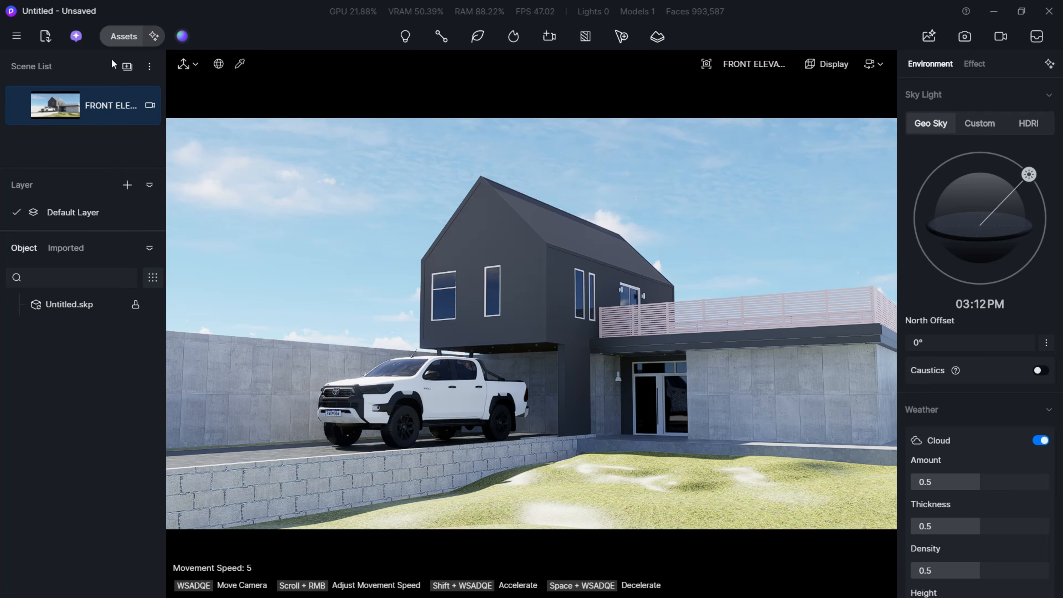
Look through the Material, Particle, Scatter, HDRI and Terrain sections of the online asset library
click(125, 37)
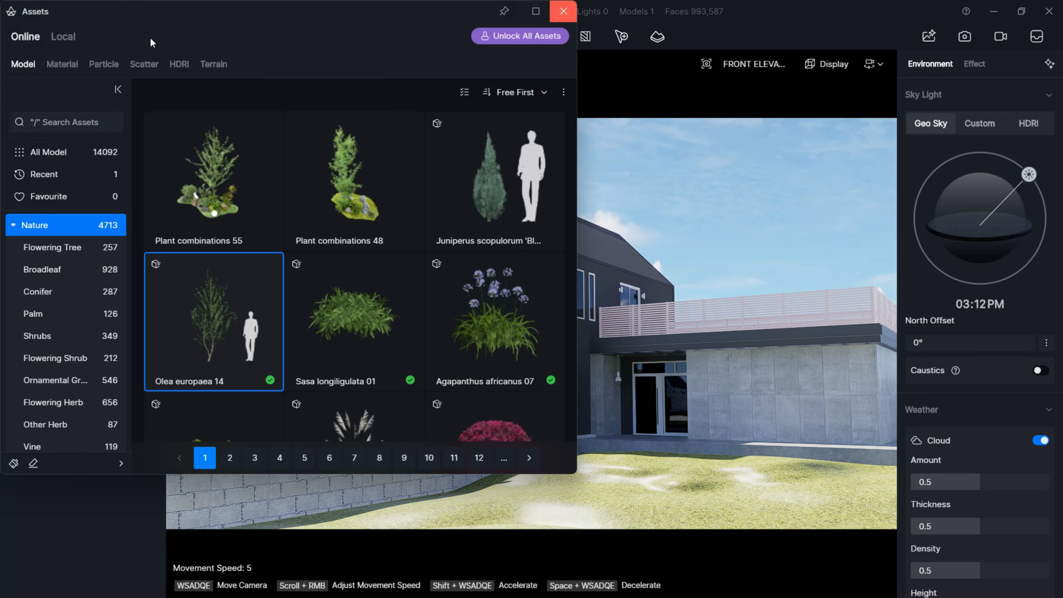
click(61, 64)
click(105, 64)
click(143, 64)
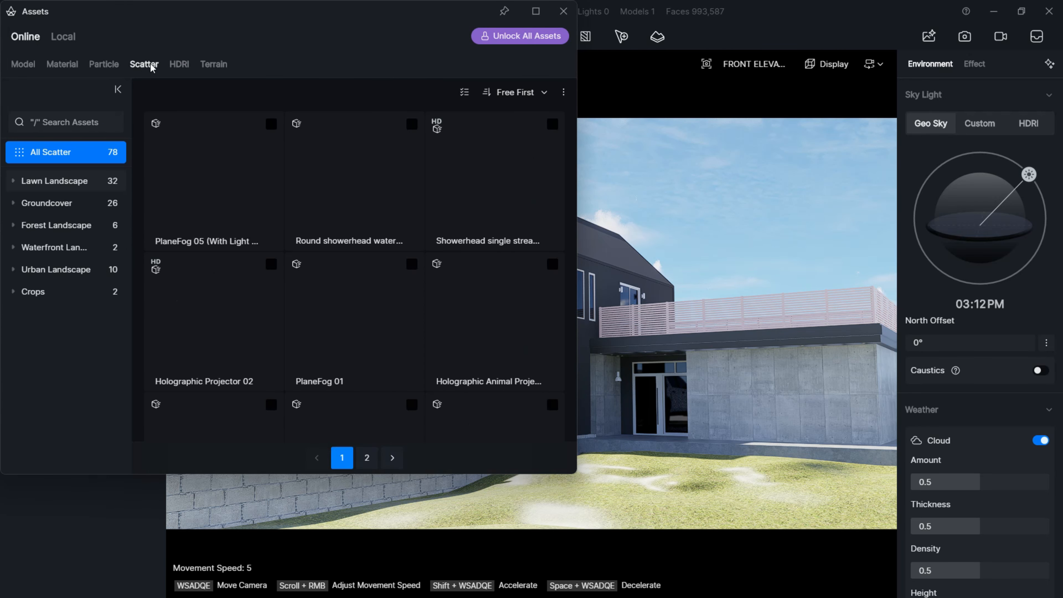
click(179, 64)
click(212, 65)
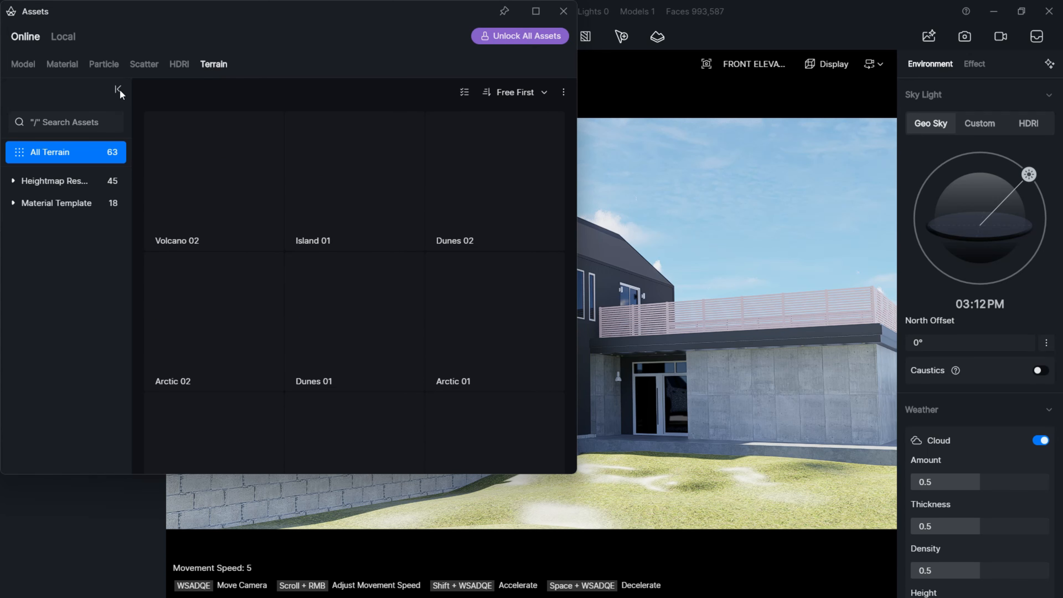
Sort the online material assets by Default and browse the Fabric category
click(62, 66)
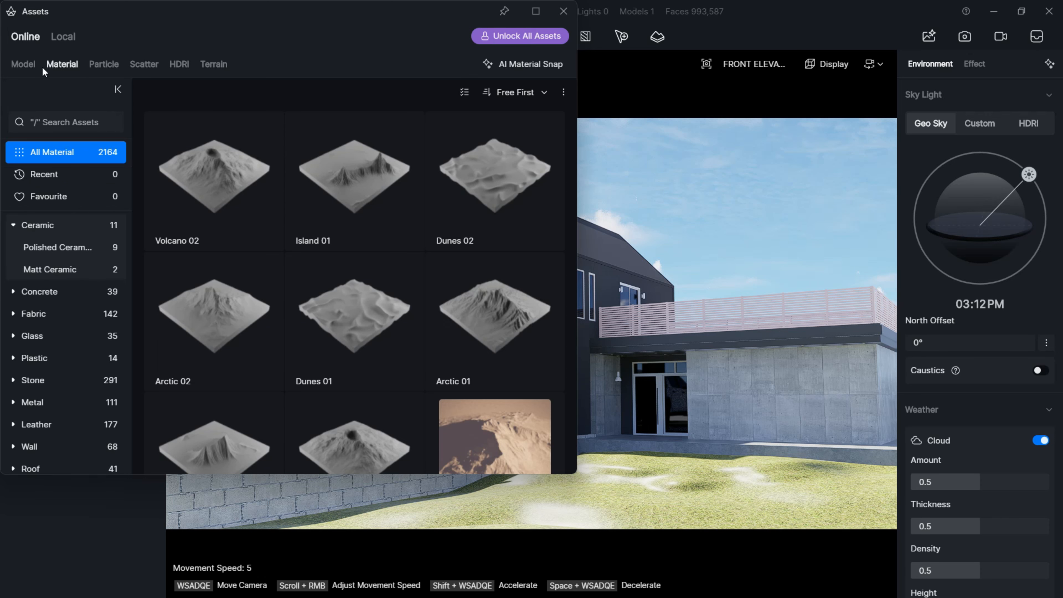
click(524, 95)
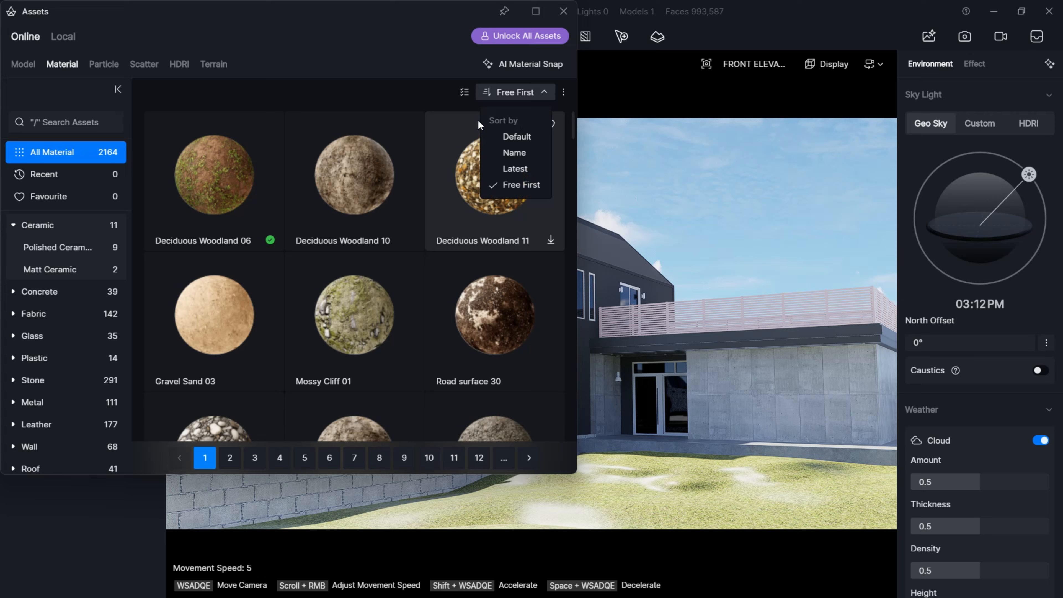
click(498, 134)
scroll(389, 231, down, 2)
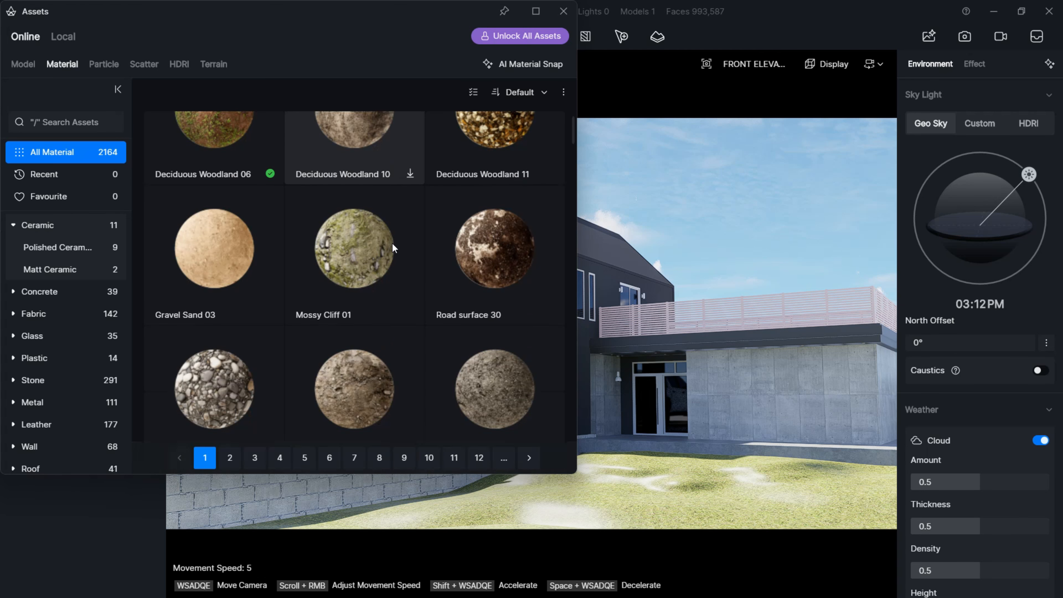
scroll(390, 233, up, 2)
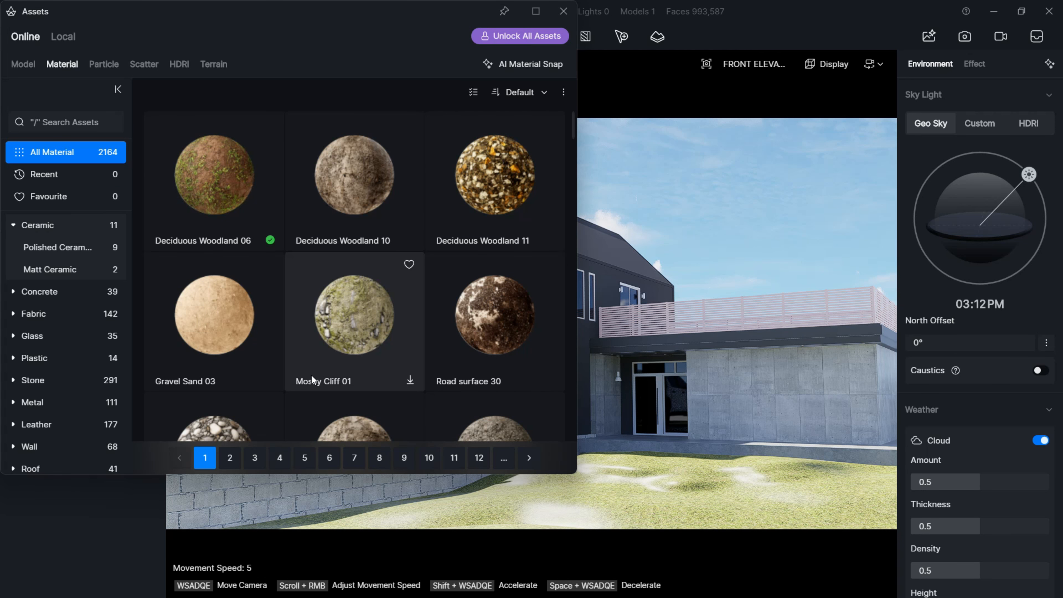
scroll(314, 364, down, 5)
click(65, 309)
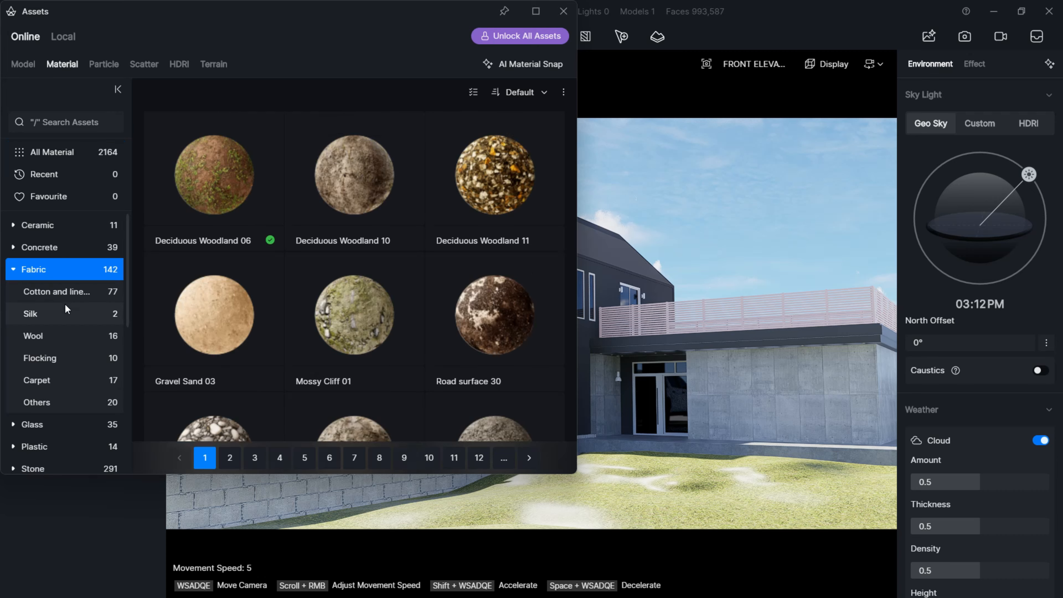
scroll(400, 308, down, 12)
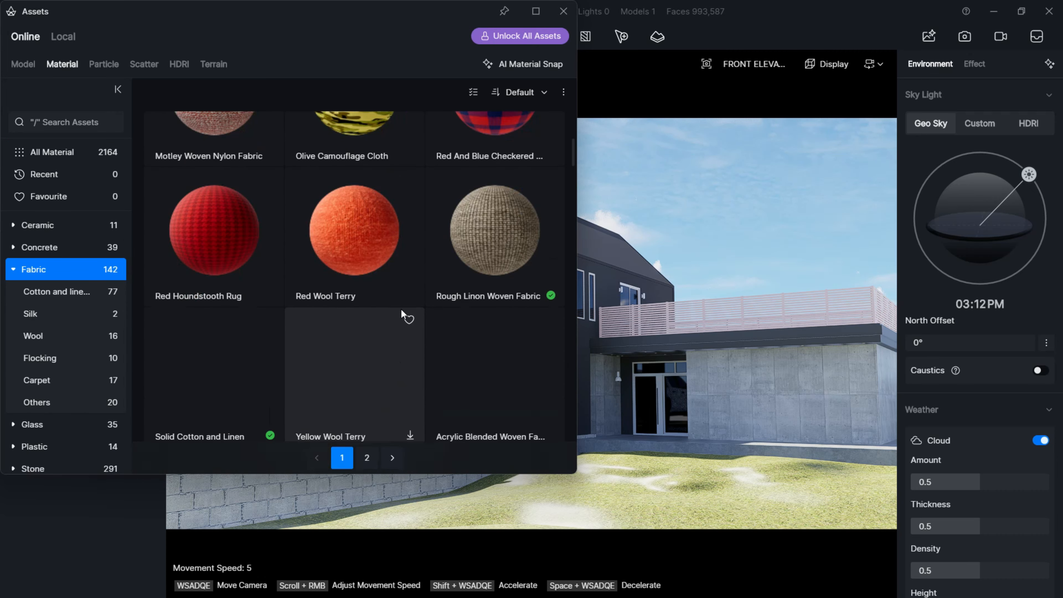
Browse the Fabric materials, their Wool subcategory and the Metal category in the online asset library
scroll(355, 326, down, 8)
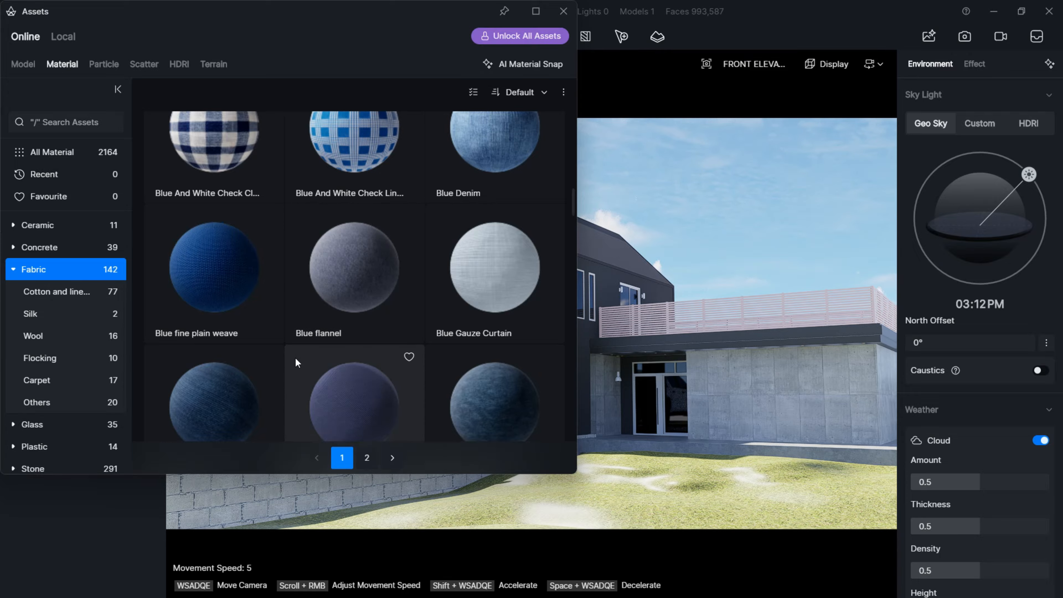
scroll(167, 341, down, 2)
click(80, 335)
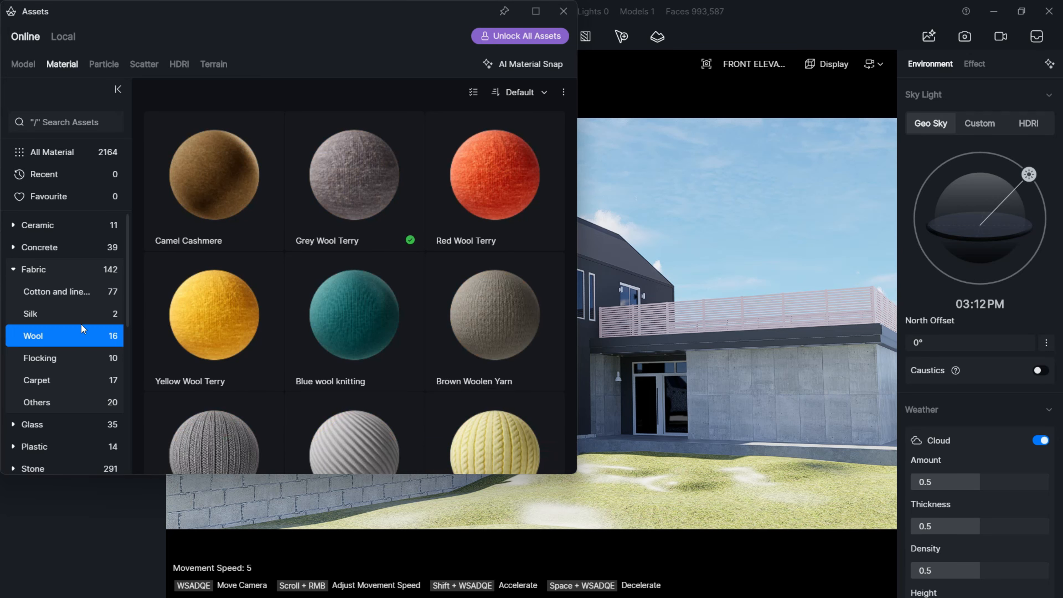
scroll(82, 335, down, 3)
click(74, 360)
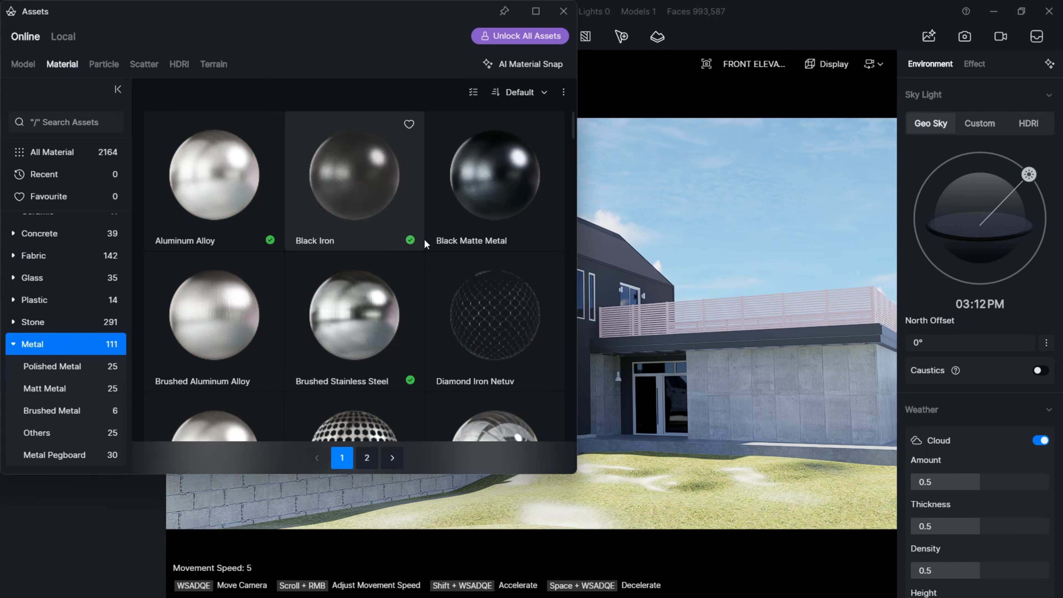
Sort the online materials by Free First, browse the Metal category and close the asset library
click(538, 92)
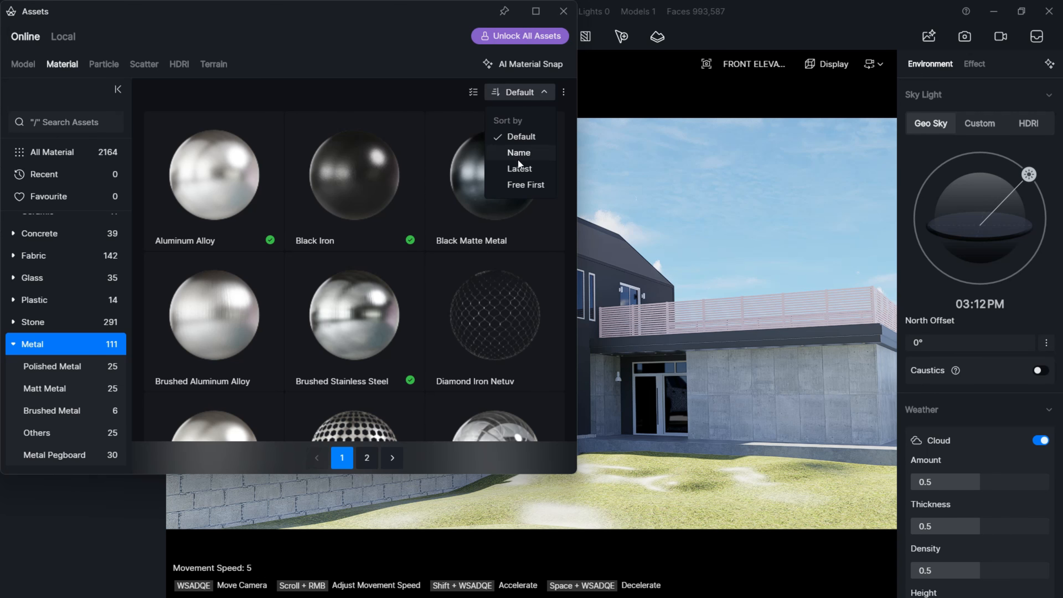
click(521, 184)
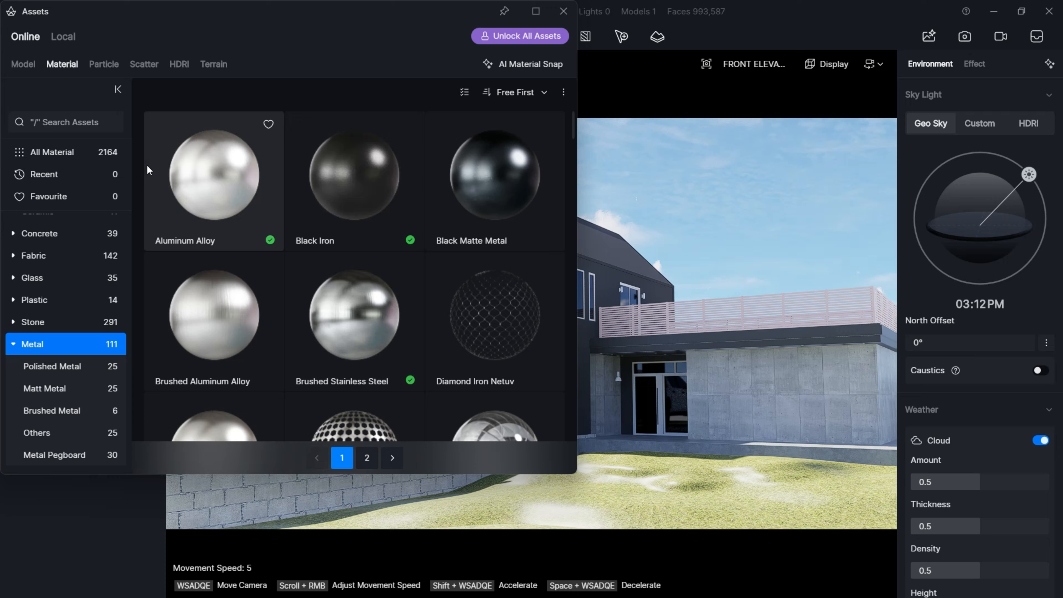
scroll(392, 299, down, 6)
scroll(393, 299, down, 12)
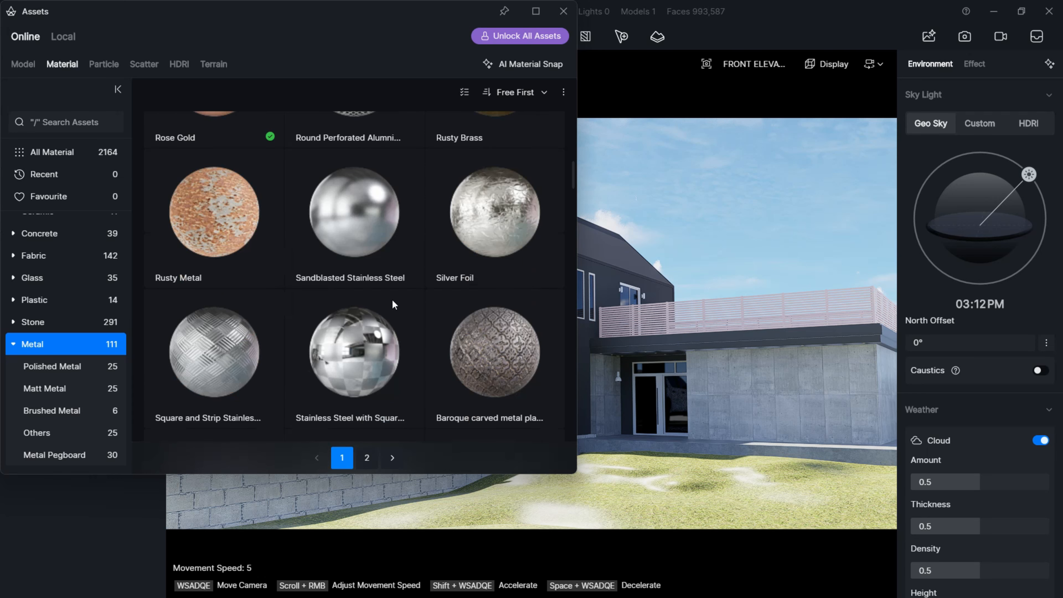
scroll(390, 301, down, 6)
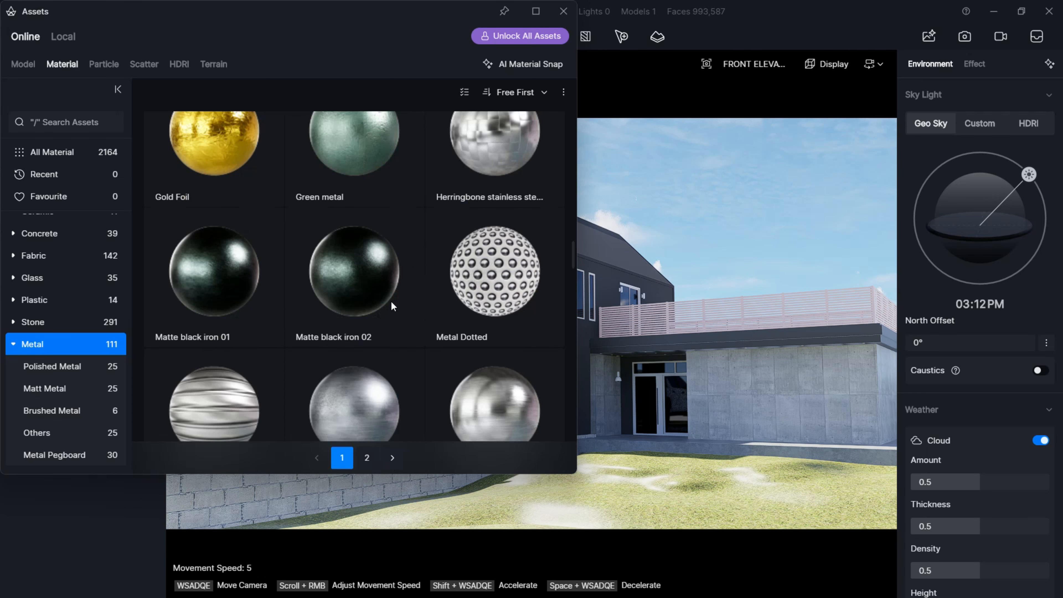
click(24, 64)
click(62, 64)
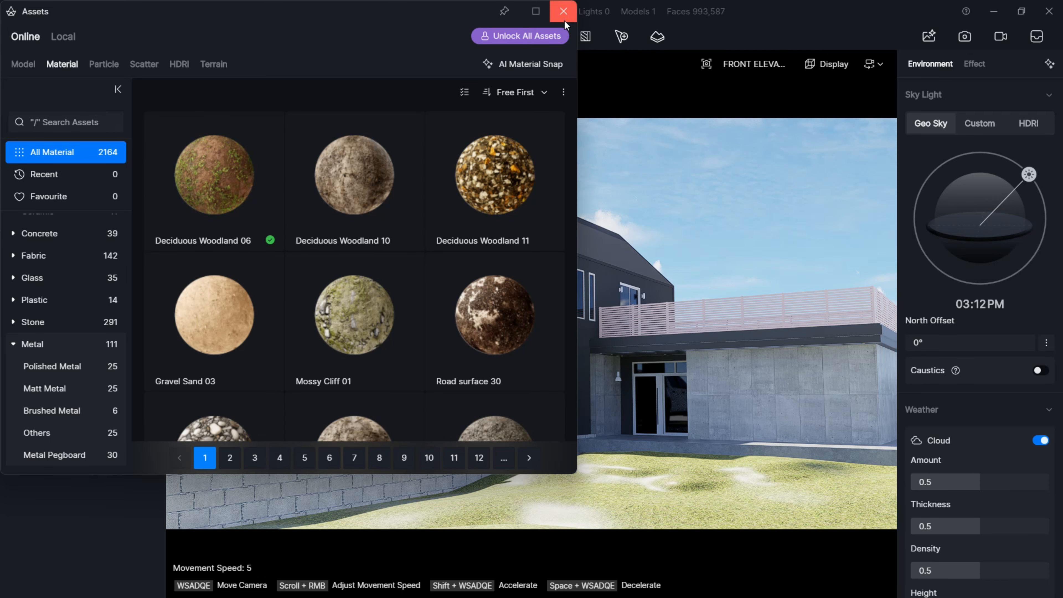
click(563, 11)
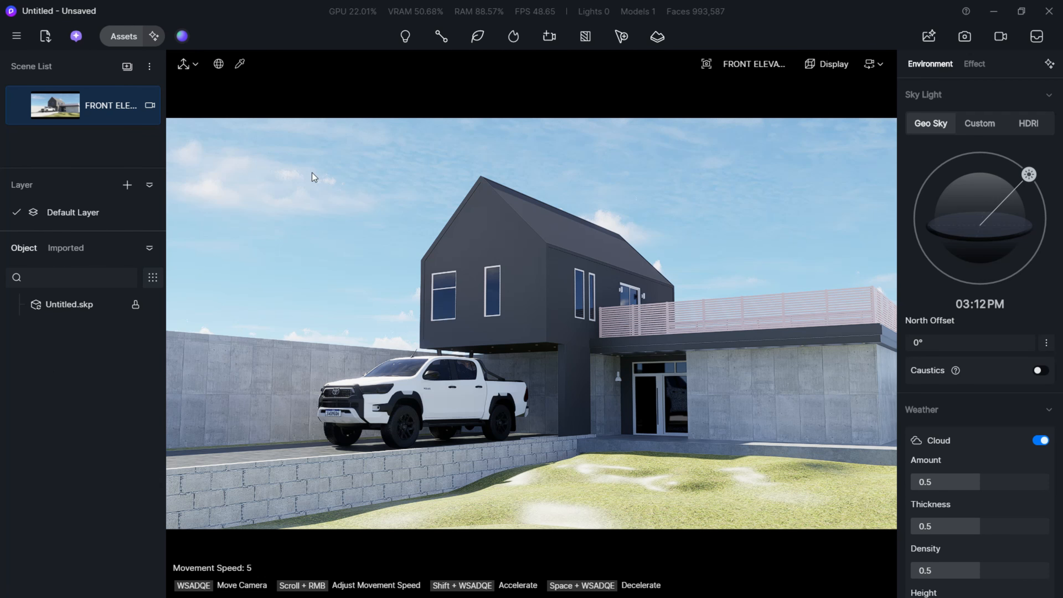
Try the Point Light over the house with the sun moved to 03:22 AM and back to 04:03 PM
click(406, 37)
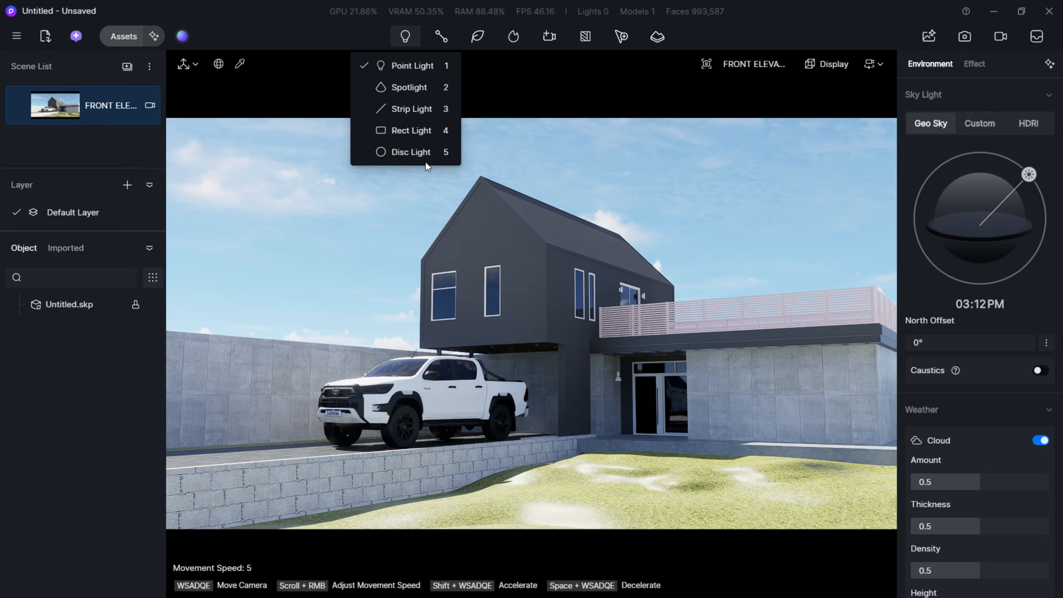
click(415, 66)
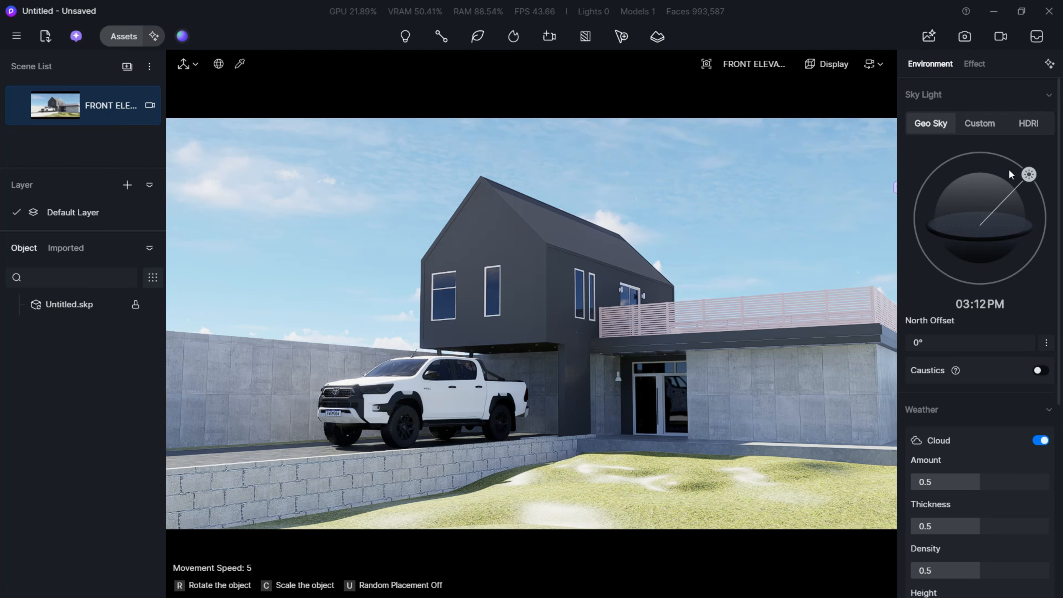
drag(1030, 174, 577, 378)
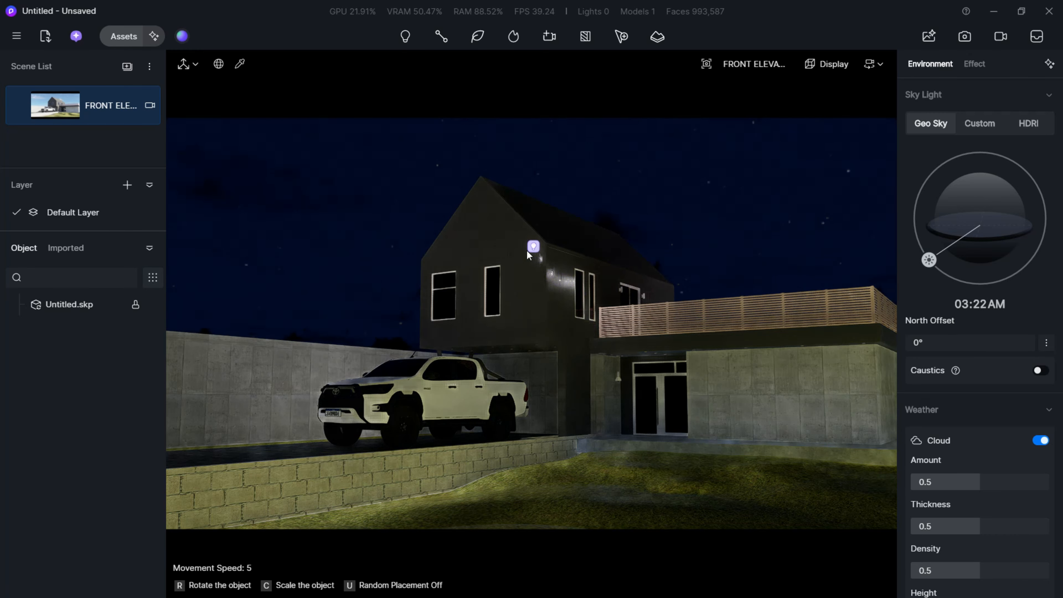
drag(928, 259, 1030, 189)
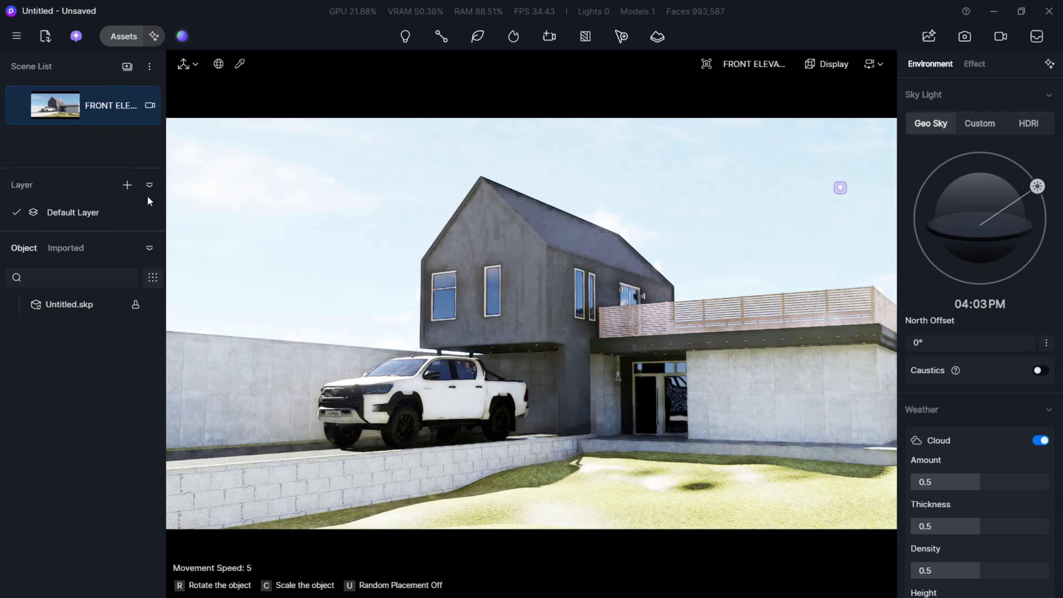
mouse_move(45, 103)
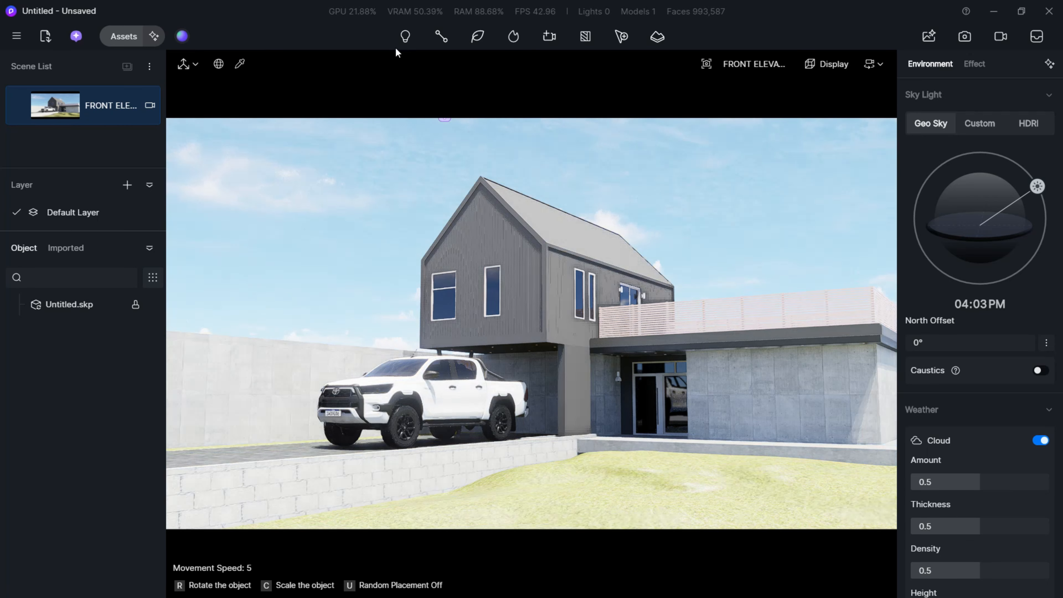
Review the path and nature tool options, browse the online Particle assets and close the asset library
click(436, 42)
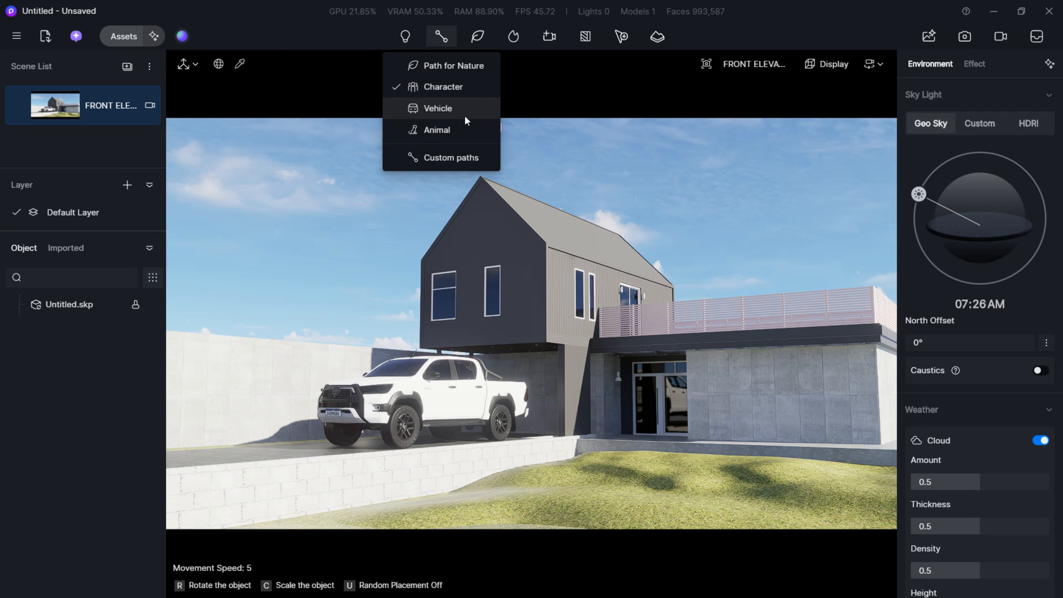
mouse_move(472, 39)
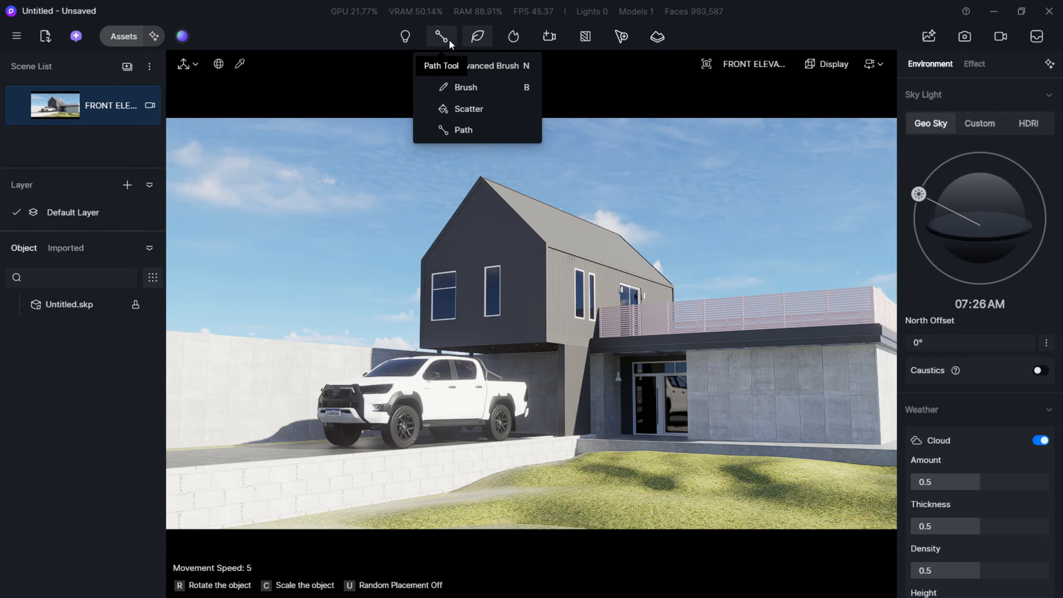
click(513, 36)
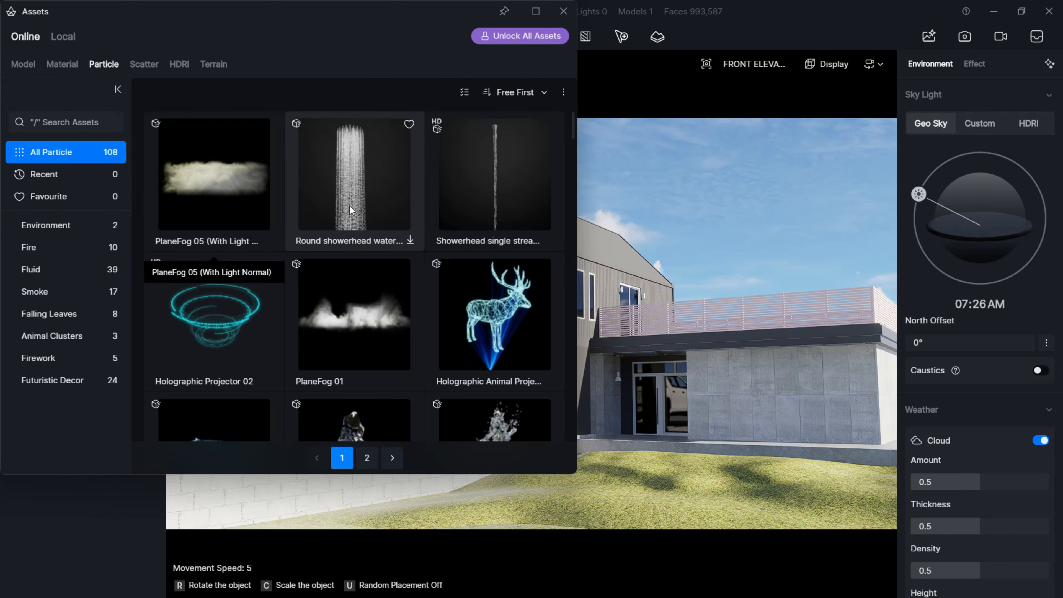
scroll(329, 278, down, 2)
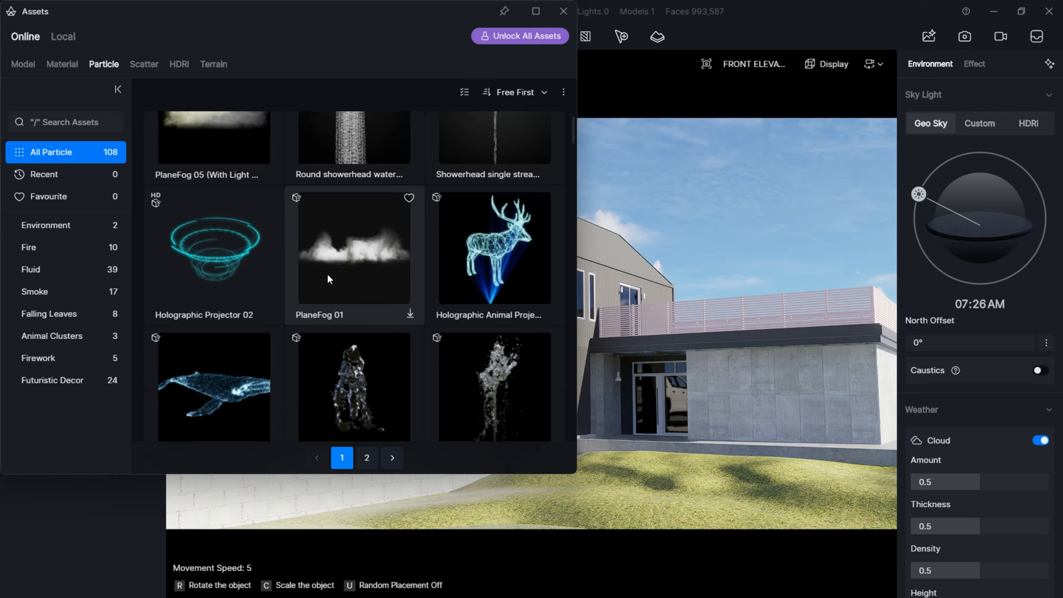
scroll(335, 305, down, 9)
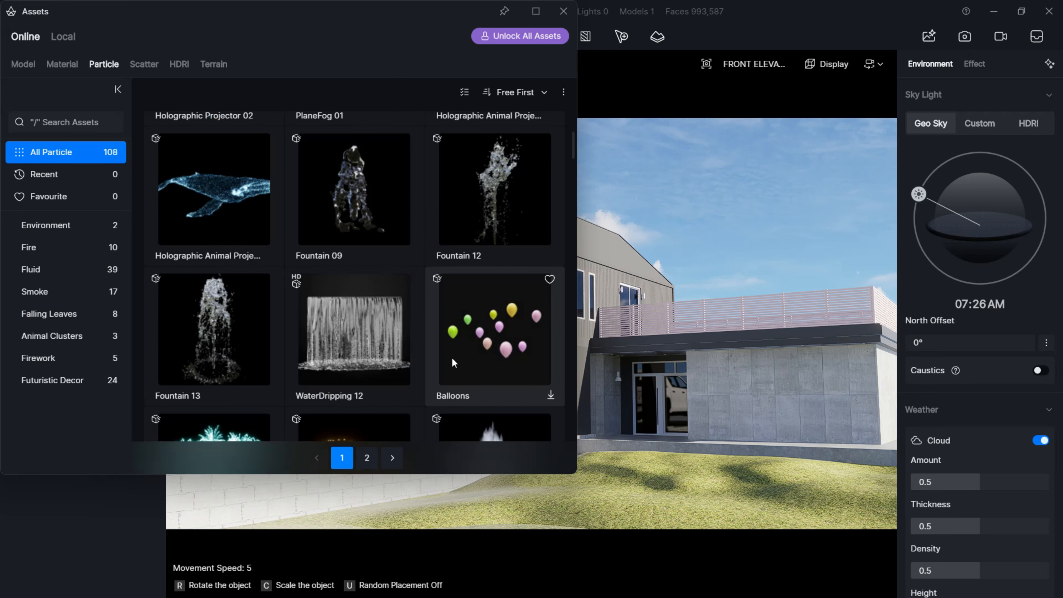
scroll(466, 341, down, 7)
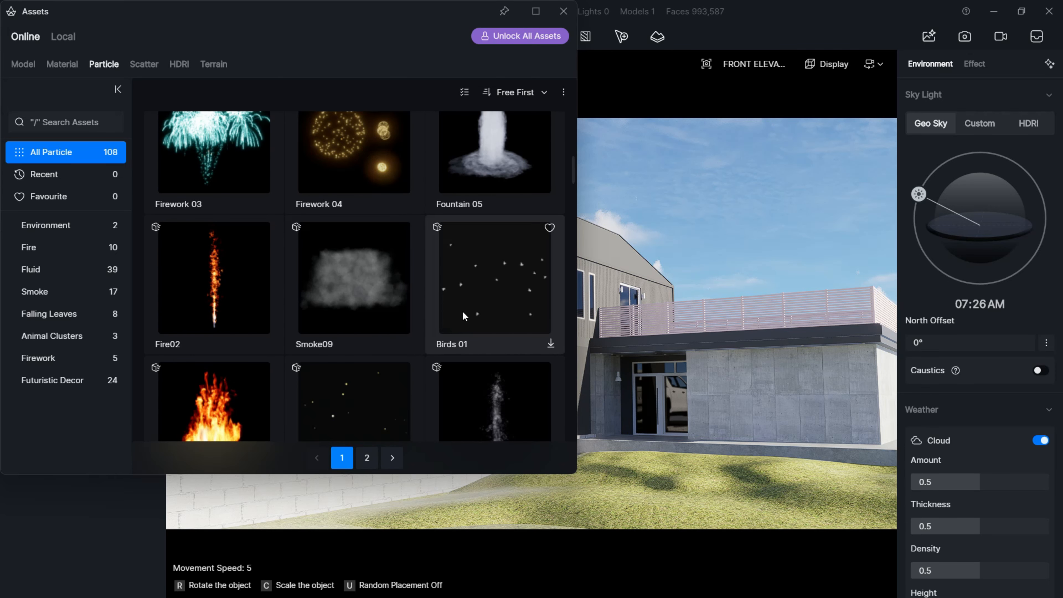
scroll(385, 336, down, 4)
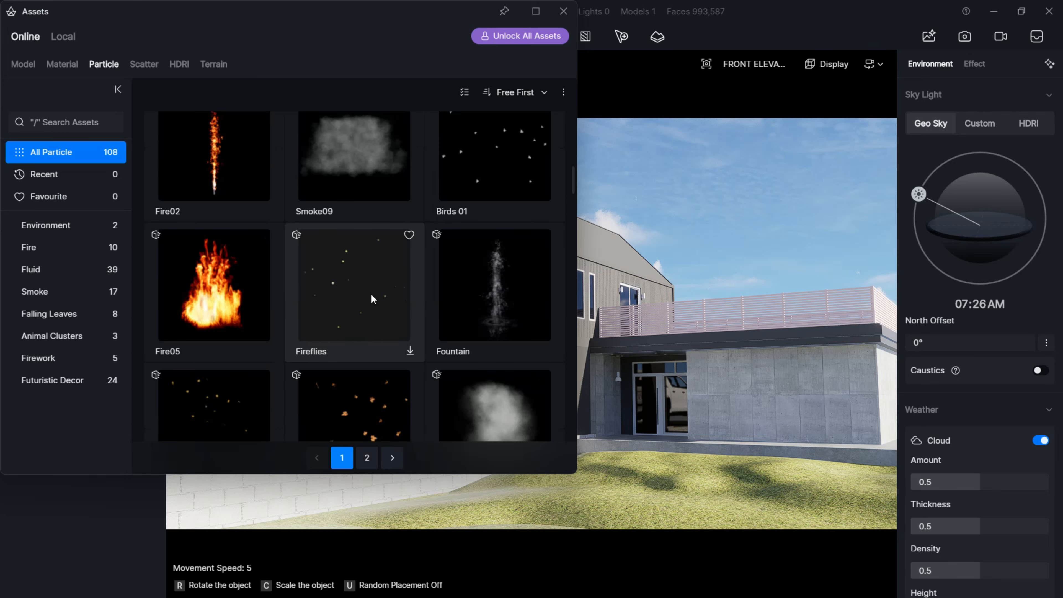
scroll(352, 319, down, 8)
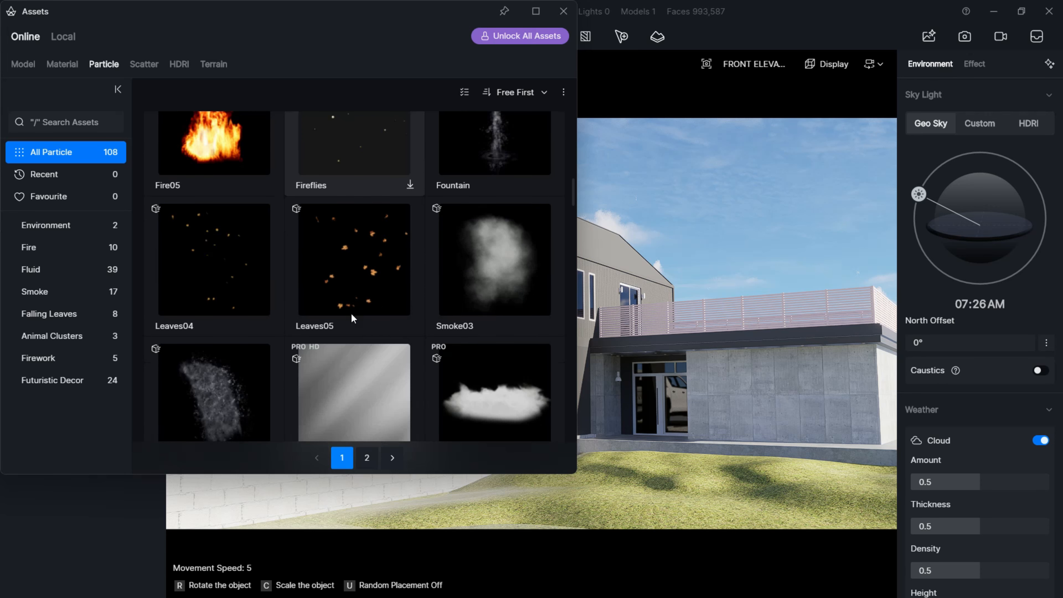
scroll(411, 359, down, 3)
scroll(334, 377, up, 13)
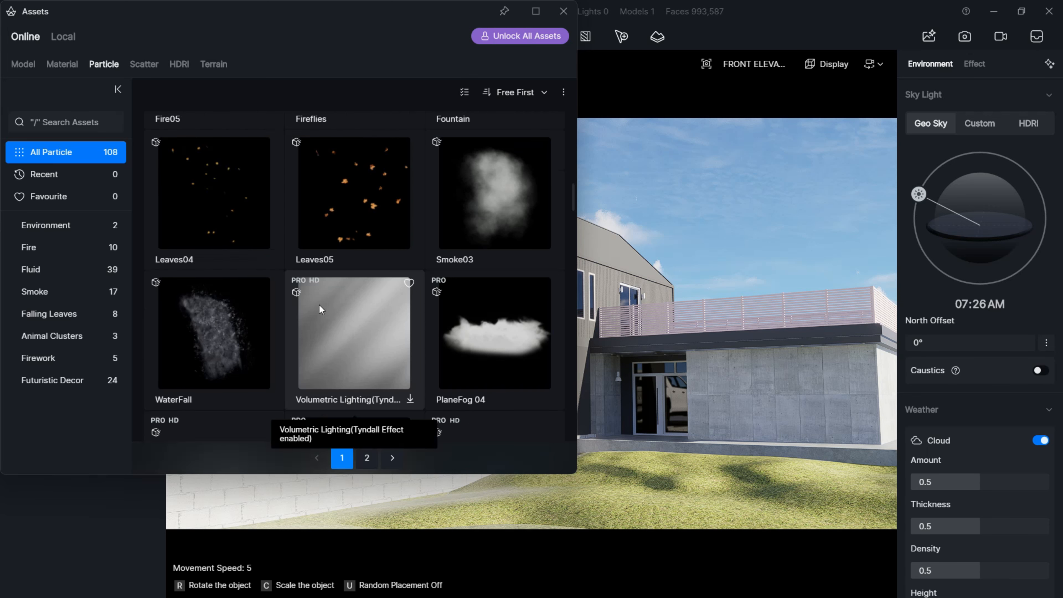
scroll(376, 247, up, 4)
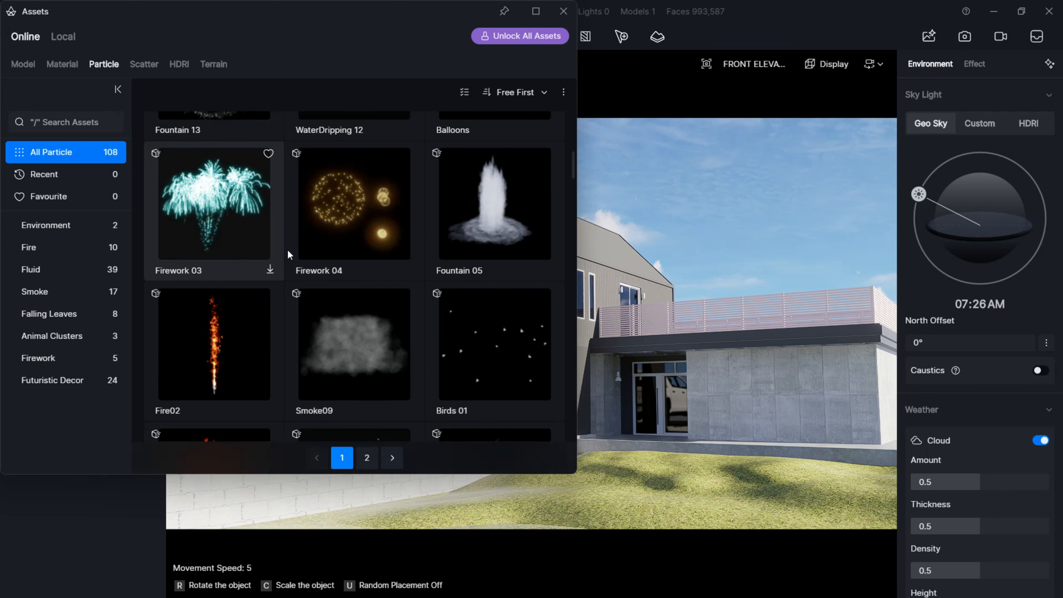
click(563, 11)
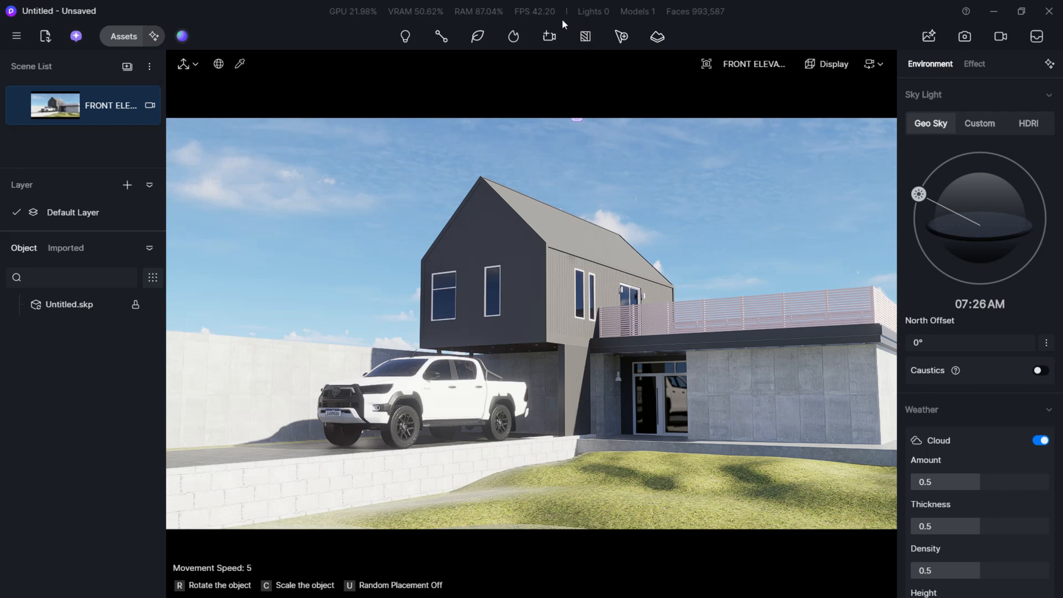
Preview a Section Plane cutting through the house and view the Quick Scatter templates
click(586, 40)
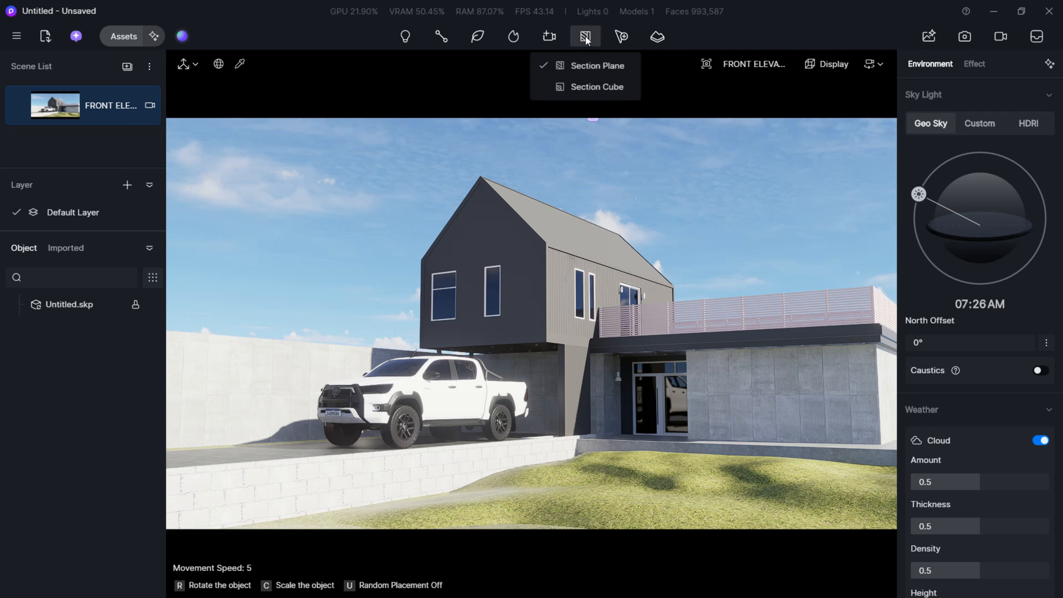
click(594, 64)
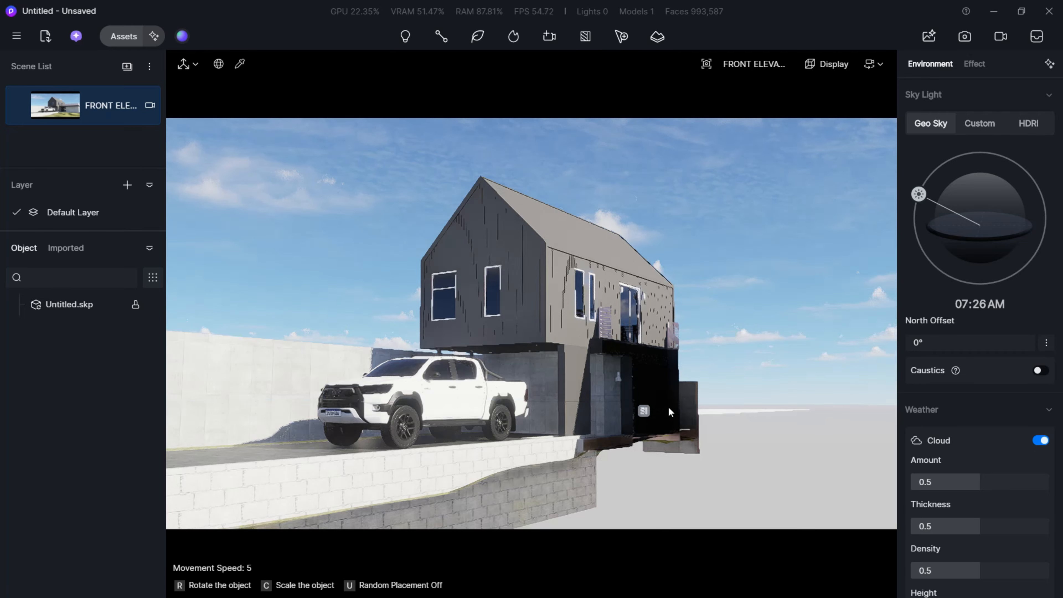
click(622, 36)
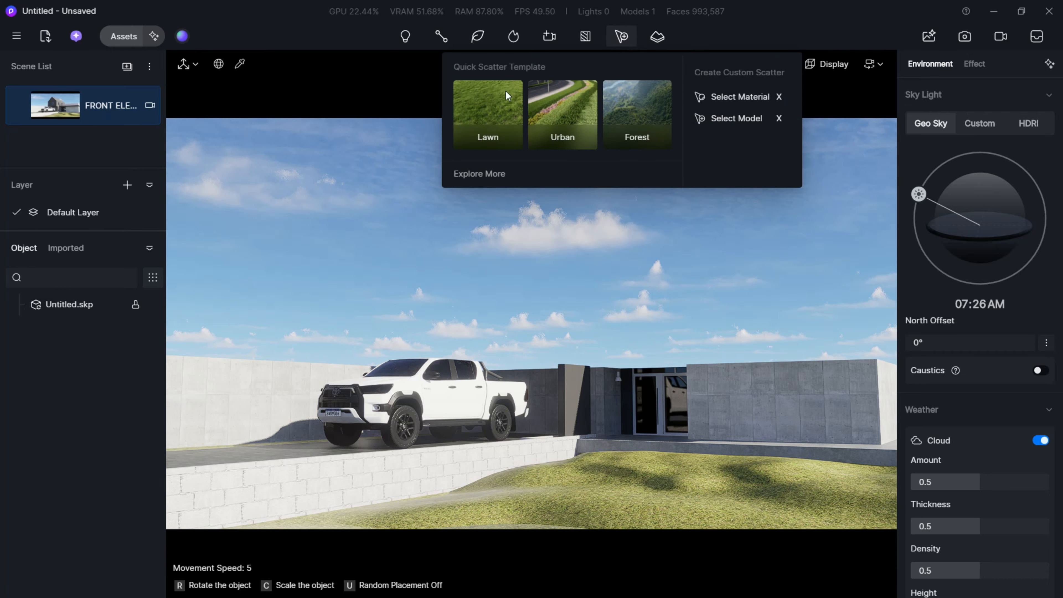
Add a terrain to the scene and leave the Section Plane tool, viewing the ground outside the house
click(661, 40)
click(656, 66)
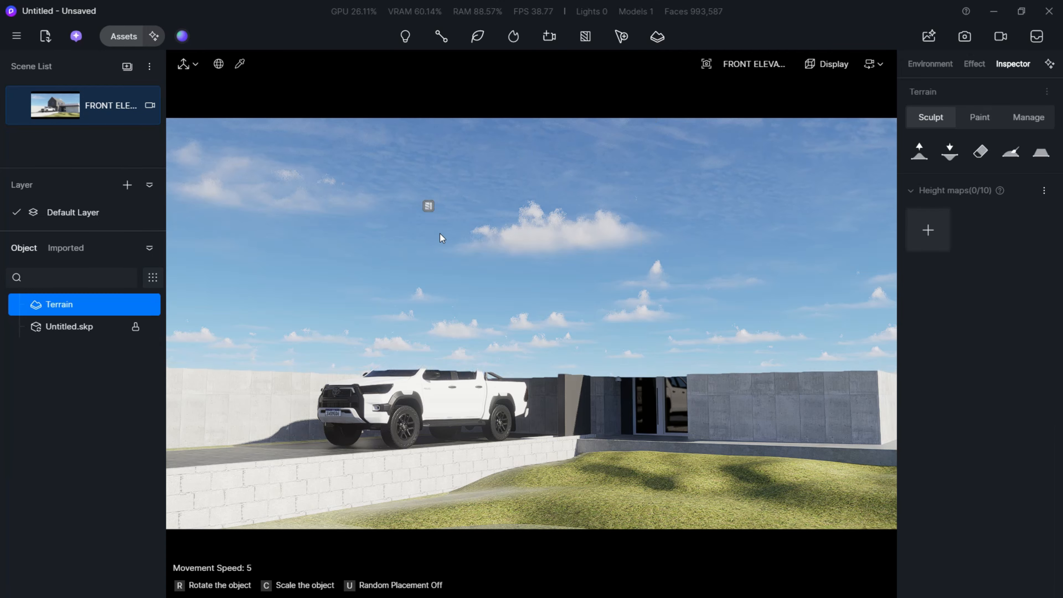
key(Escape)
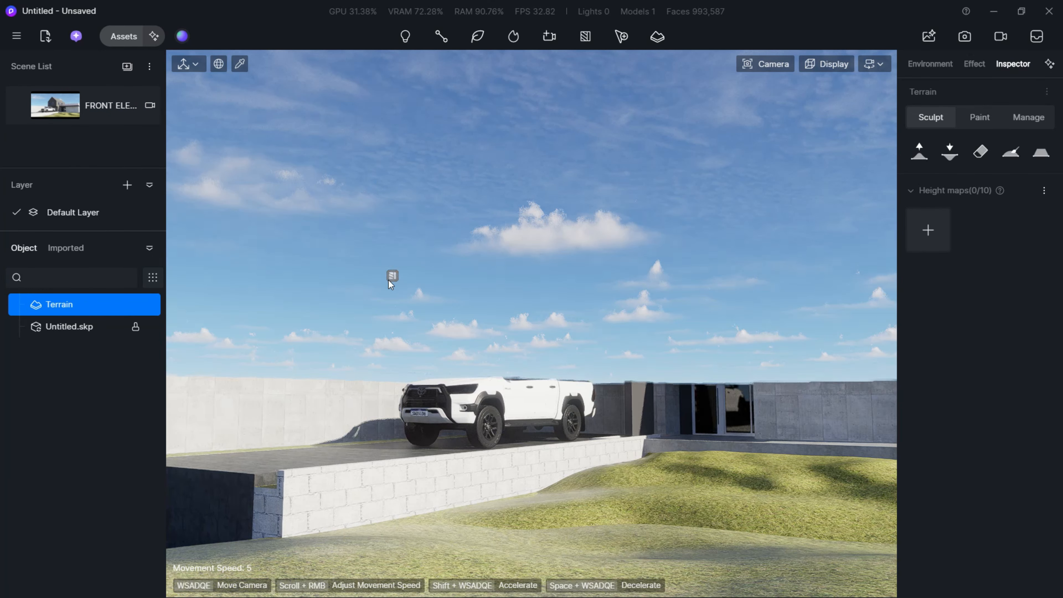
right_drag(438, 256, 226, 293)
key(w)
key(a)
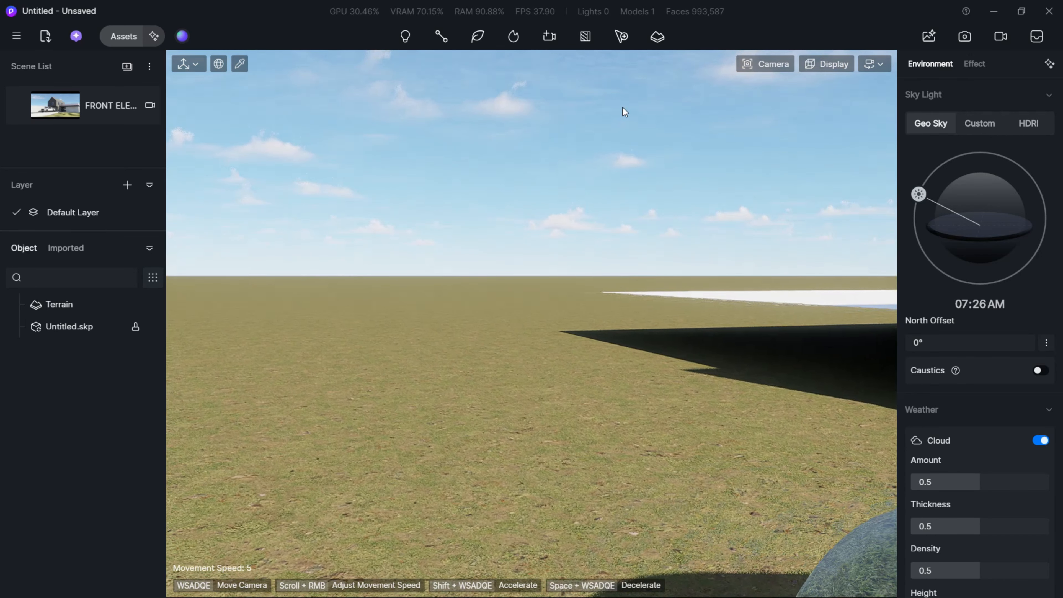
Try to add a second terrain to the scene
click(658, 40)
click(661, 66)
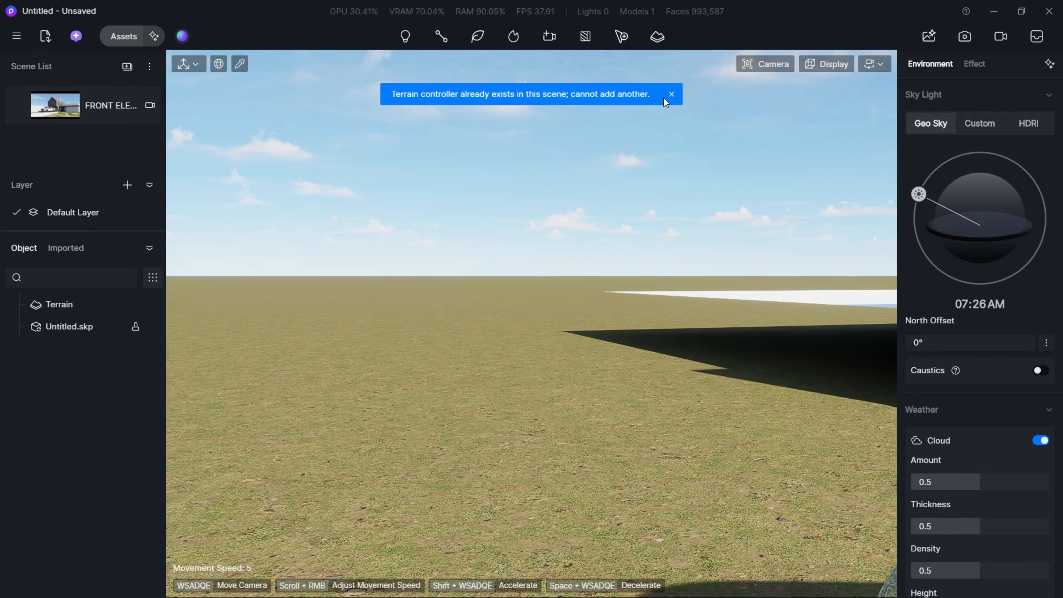
click(671, 95)
Hide the Terrain object and show it again to compare the ground around the model
click(142, 308)
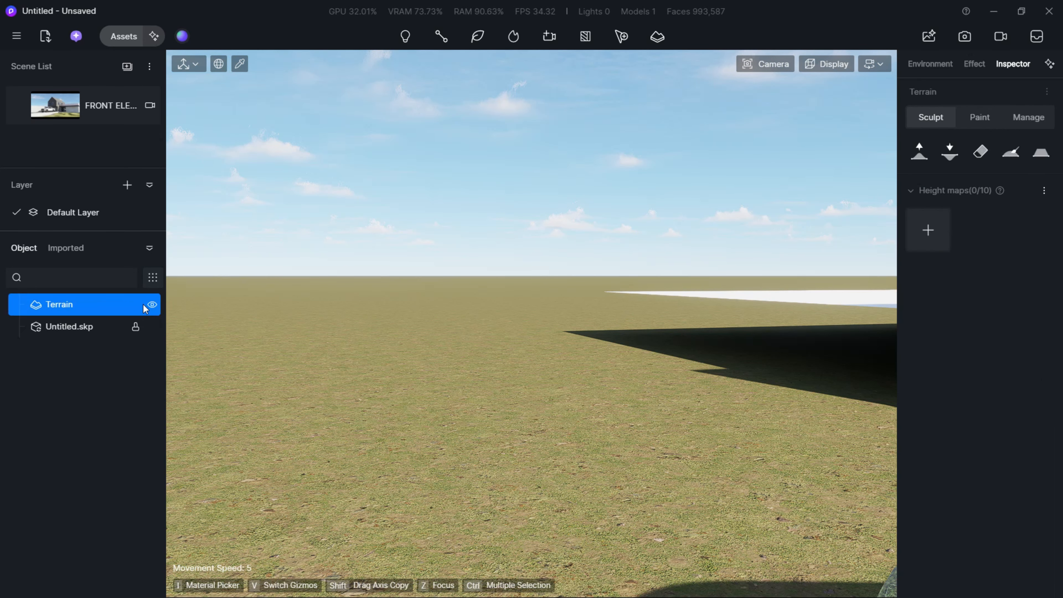
click(153, 306)
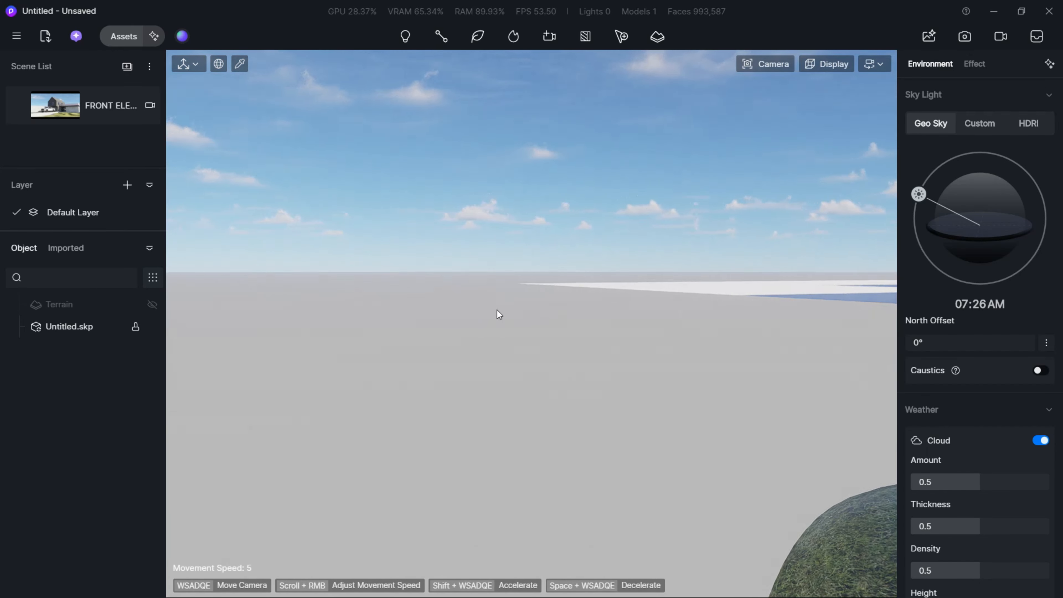
click(144, 310)
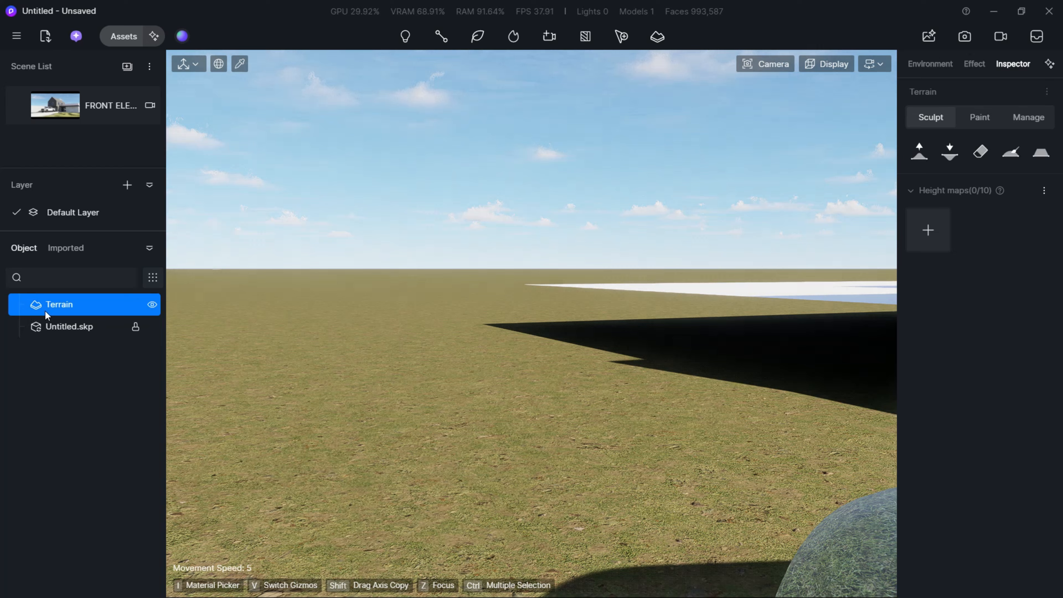
Delete the Terrain object, check the ground in front of the house, and return to the front elevation scene
key(Delete)
click(525, 285)
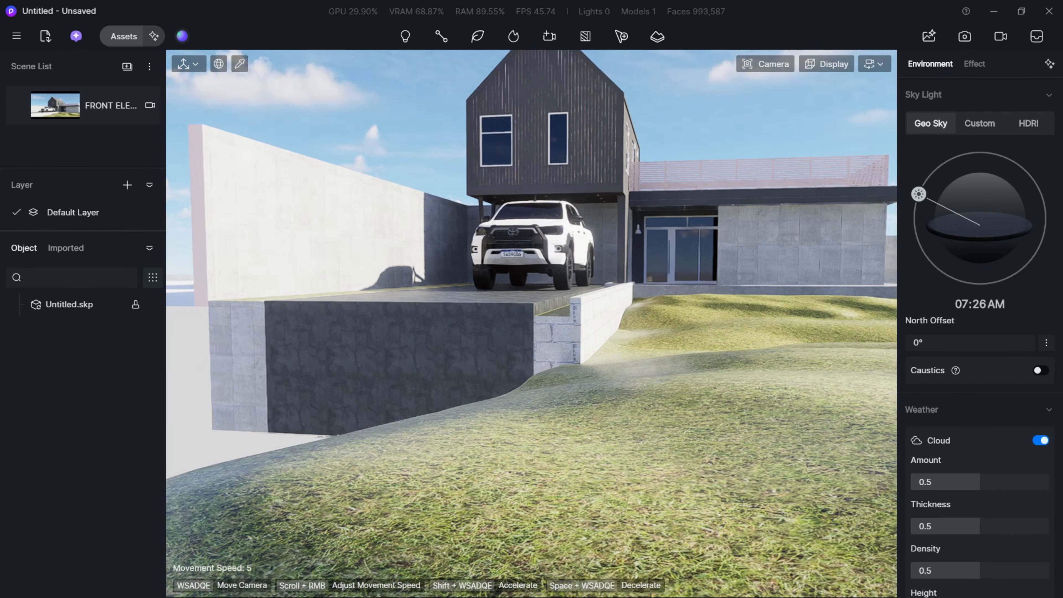
key(q)
right_drag(582, 394, 550, 396)
key(Escape)
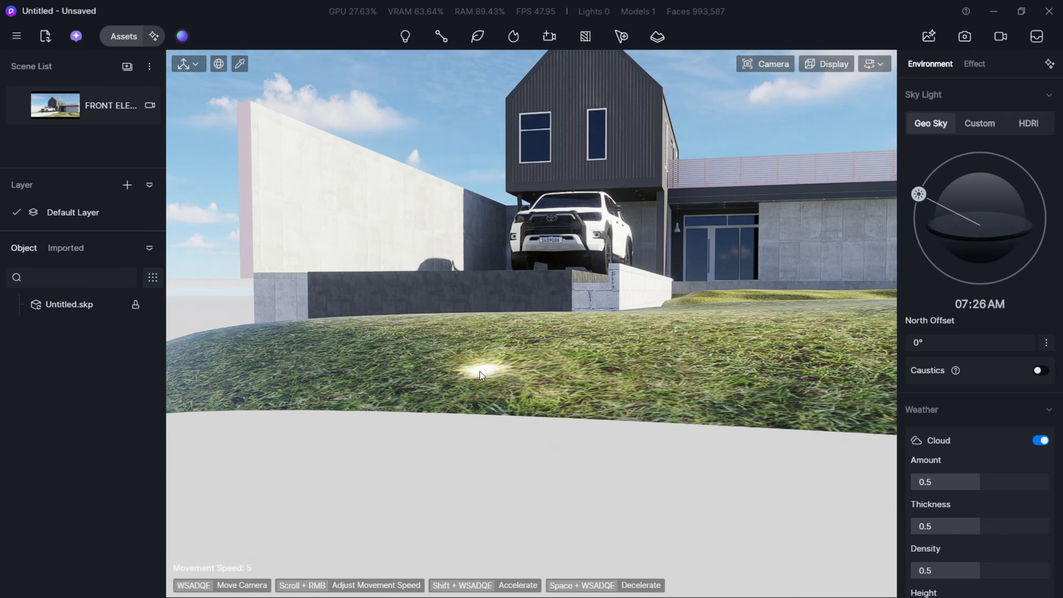
click(59, 119)
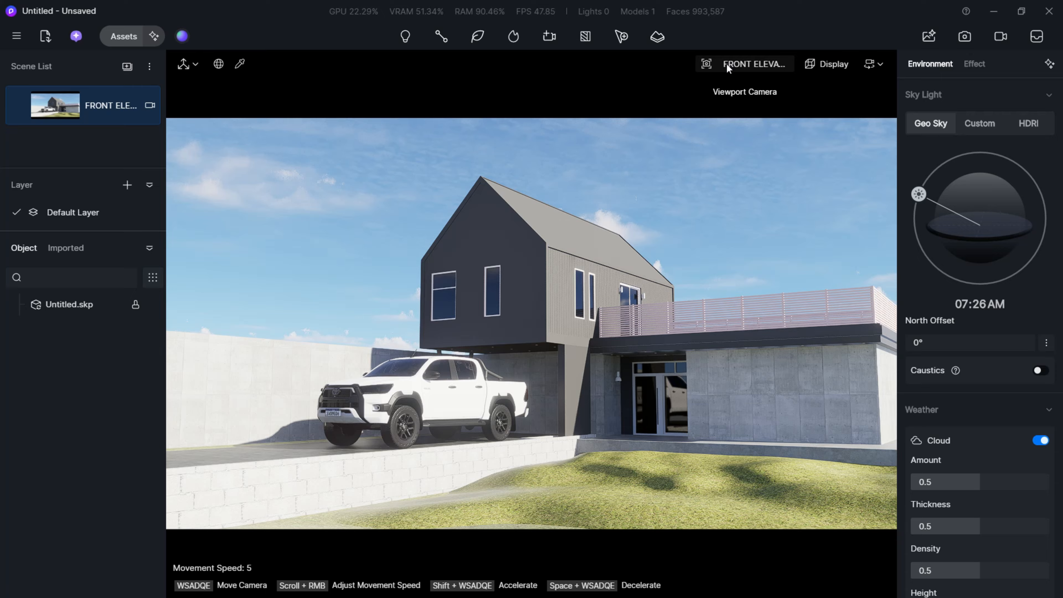
Compare the front elevation with the camera's automatic exposure on and off, leaving it off
key(super)
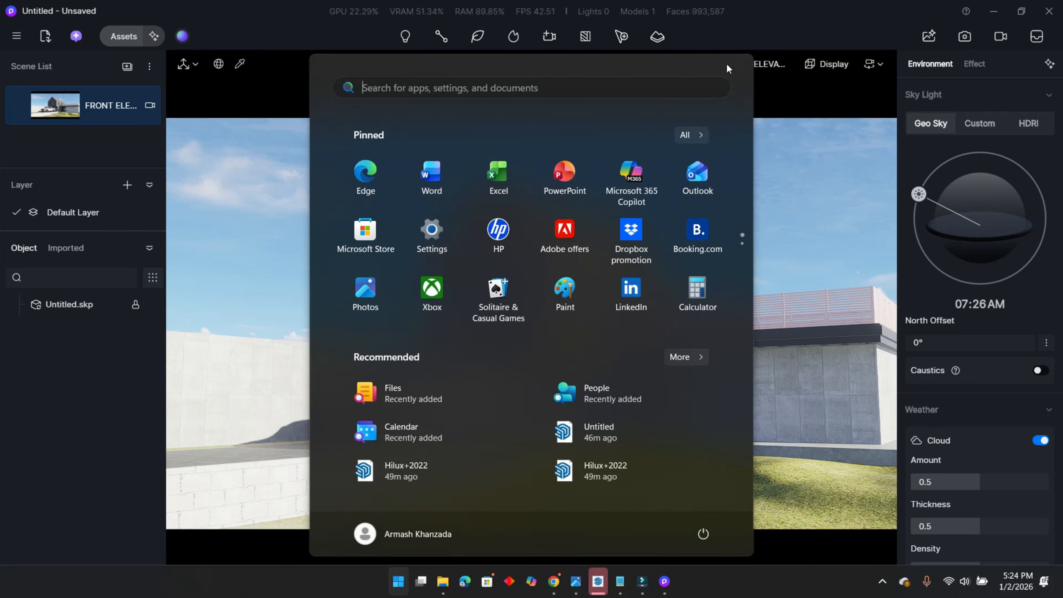
key(super)
click(727, 66)
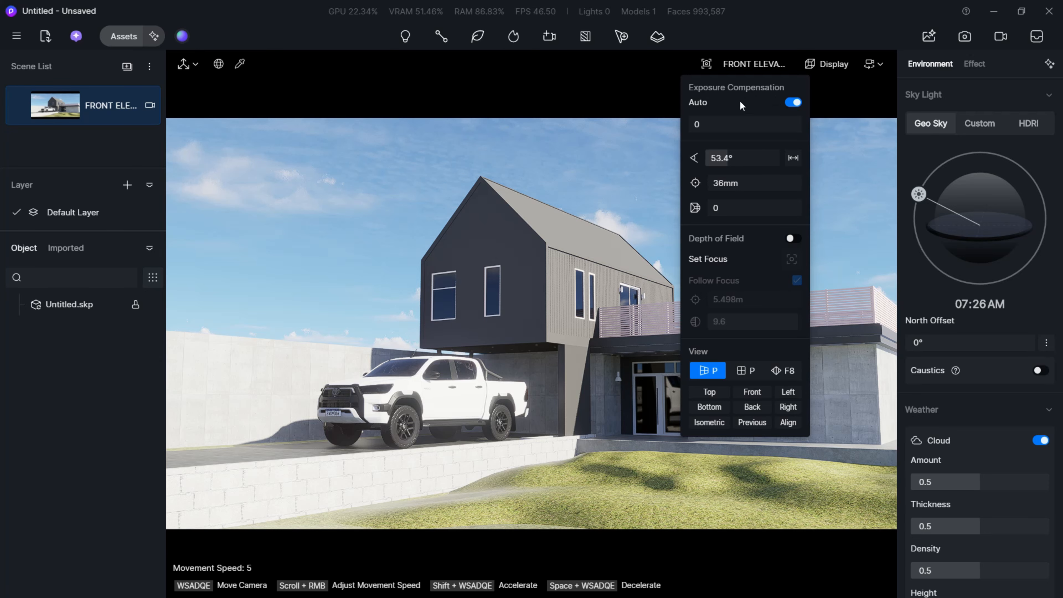
click(792, 103)
click(792, 103)
click(793, 103)
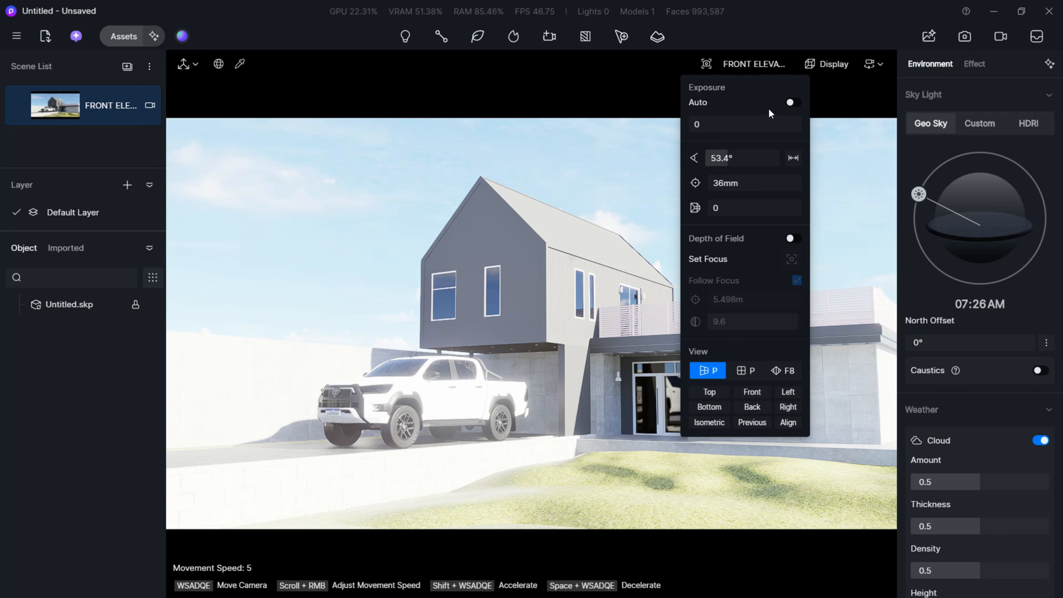
click(791, 105)
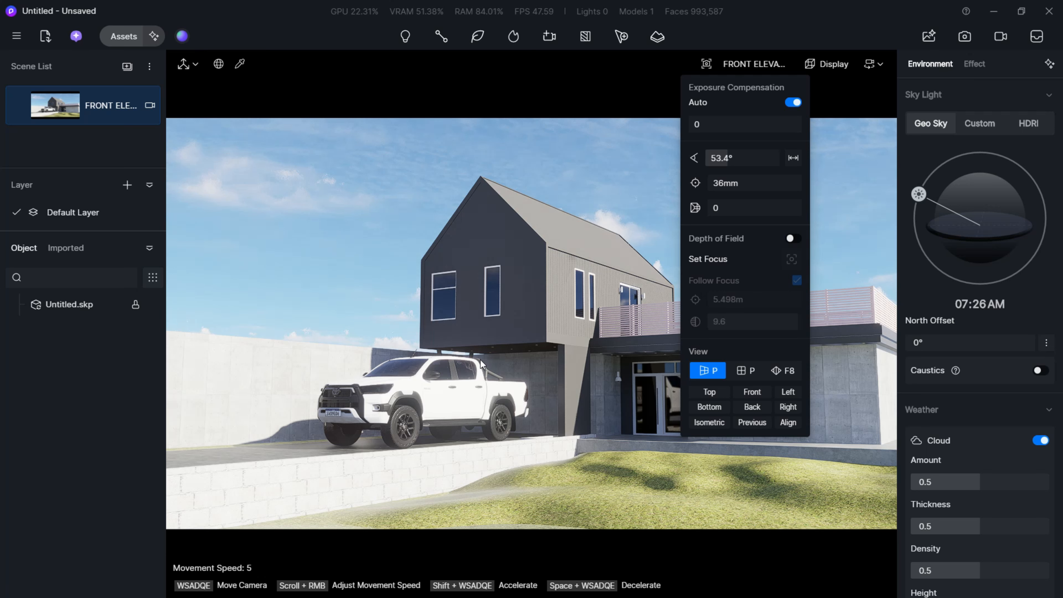
click(792, 105)
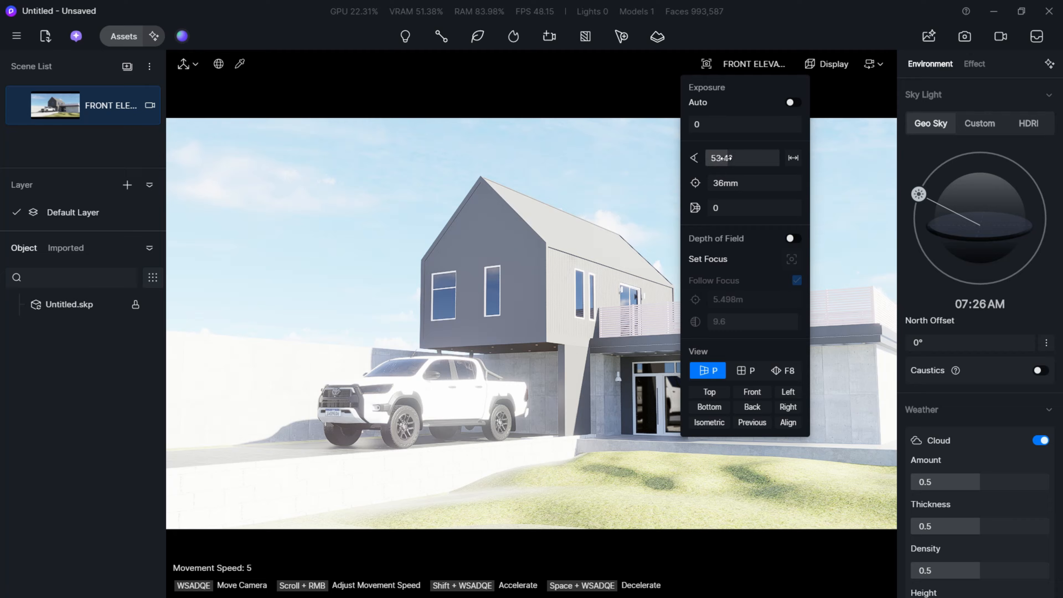
Try a narrower field of view, restore the front elevation scene, and update that scene with automatic exposure off
drag(727, 158, 744, 183)
click(50, 102)
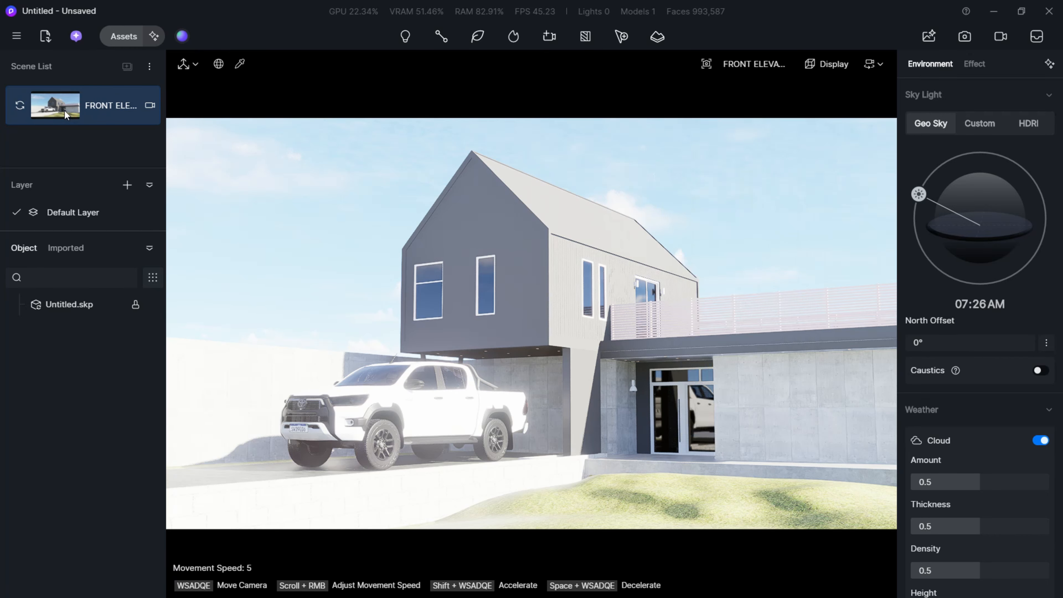
click(745, 65)
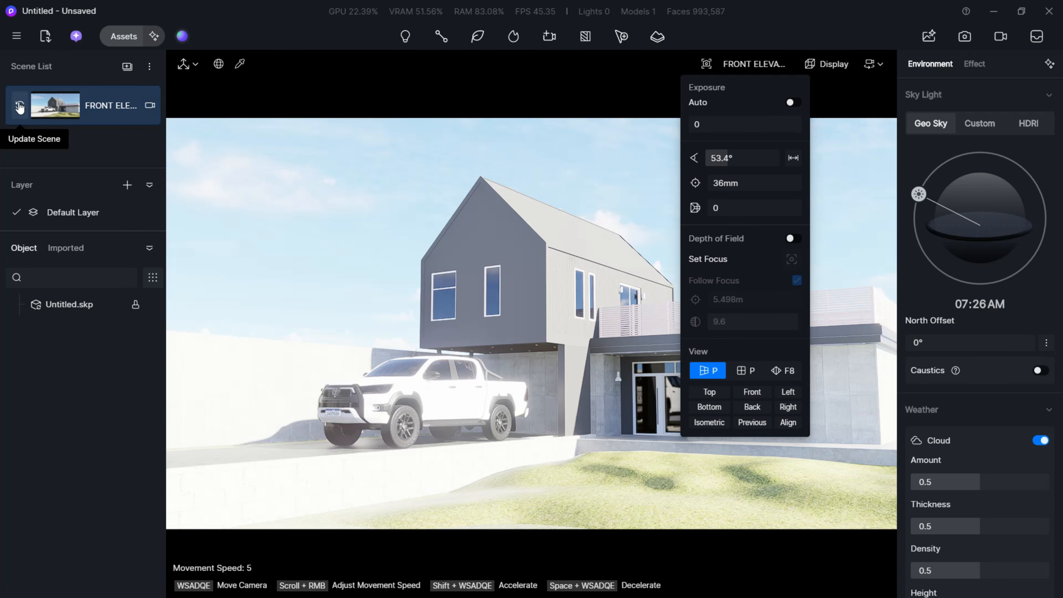
click(6, 115)
Try parallel projection for the camera and switch it to two-point perspective
click(738, 67)
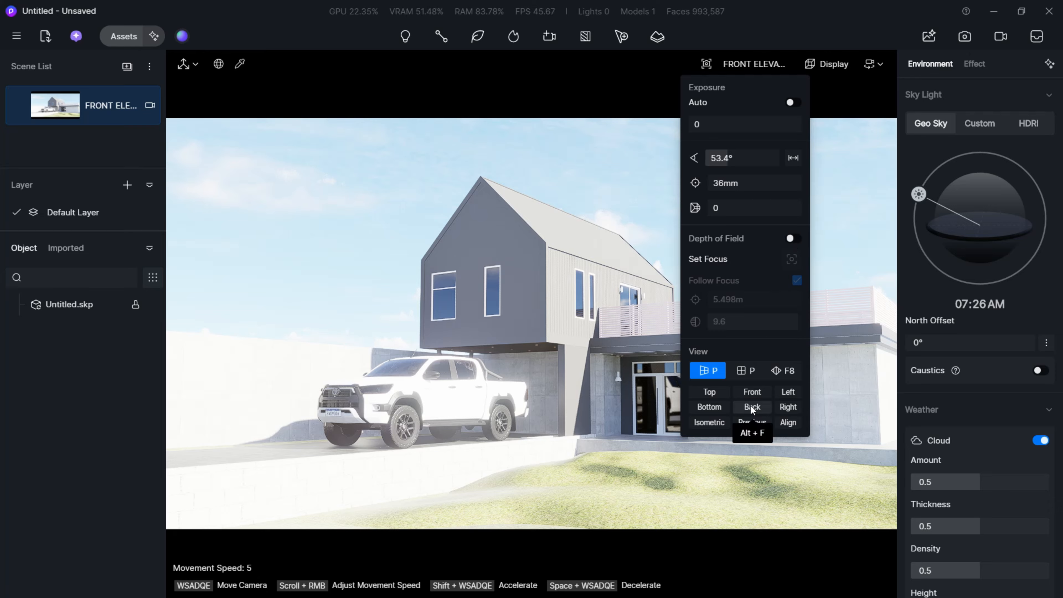
click(737, 377)
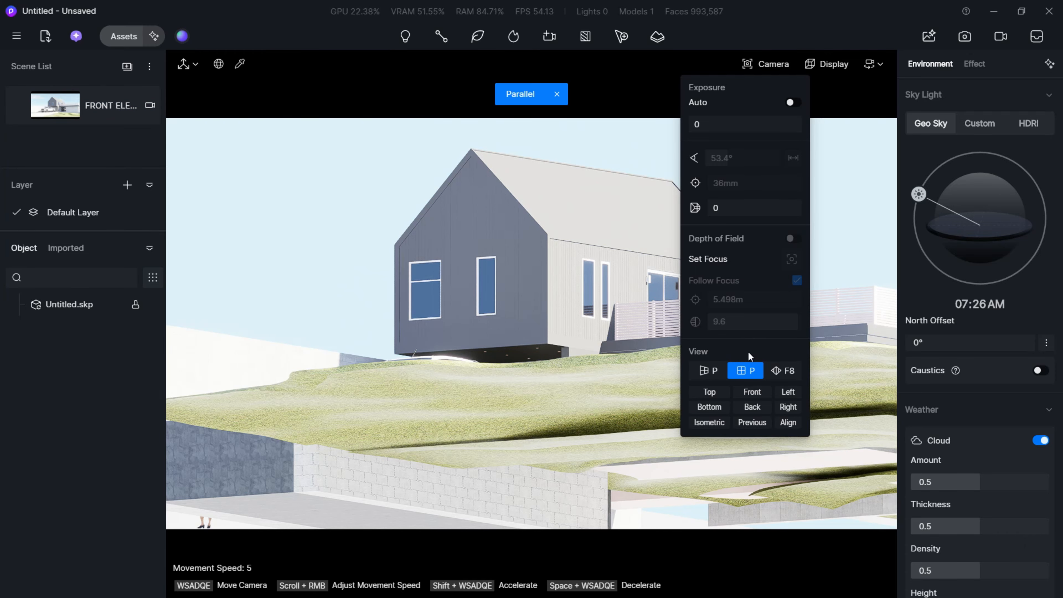
click(783, 370)
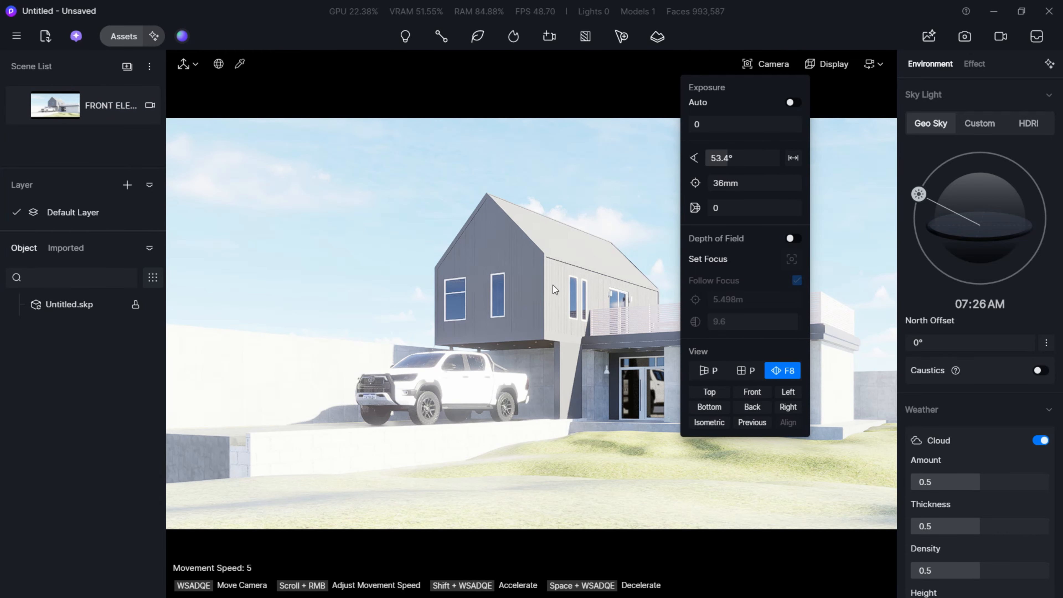
click(594, 104)
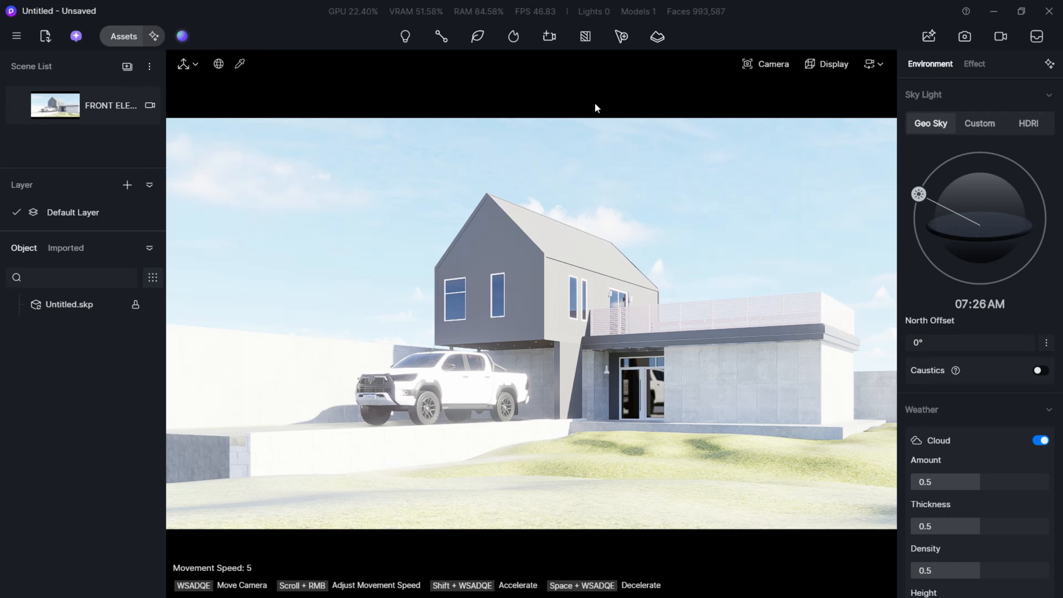
Move the camera closer to the single-storey concrete wing, enable automatic exposure, and update the front elevation scene with this view
key(w)
key(d)
key(w)
key(d)
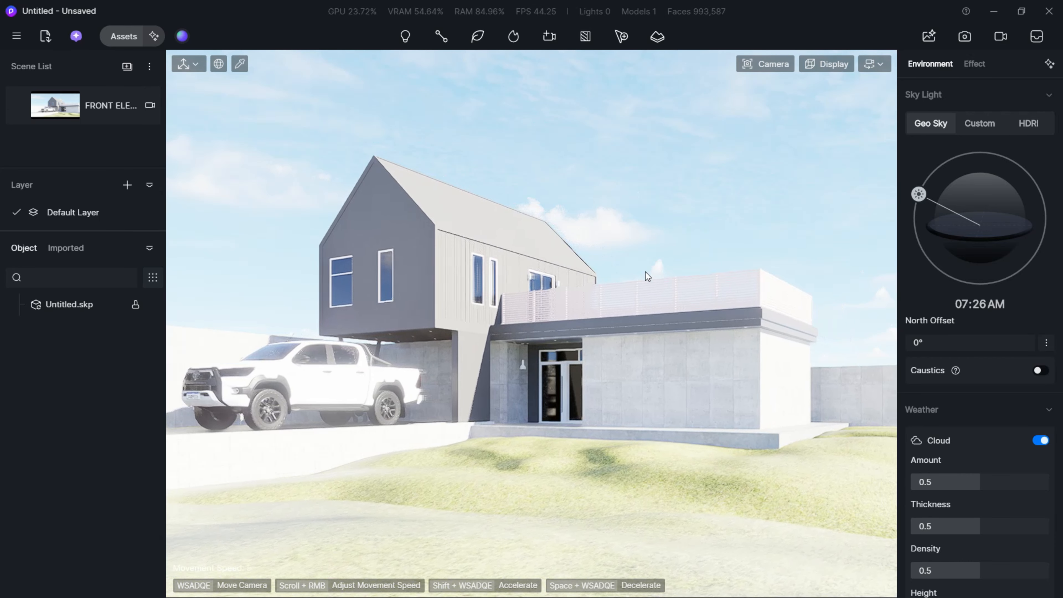
key(w)
key(d)
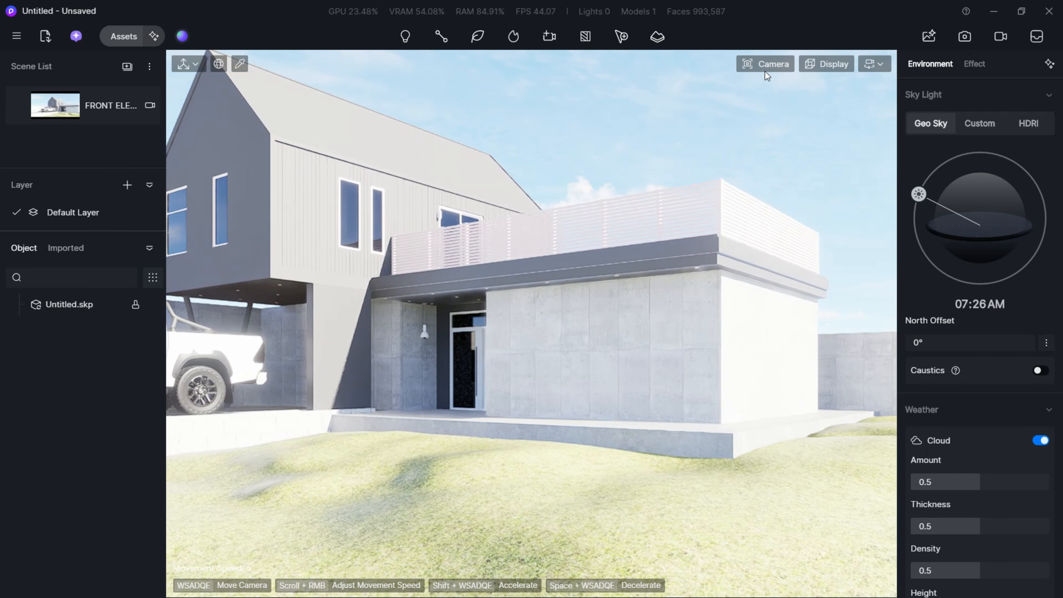
click(766, 66)
click(21, 111)
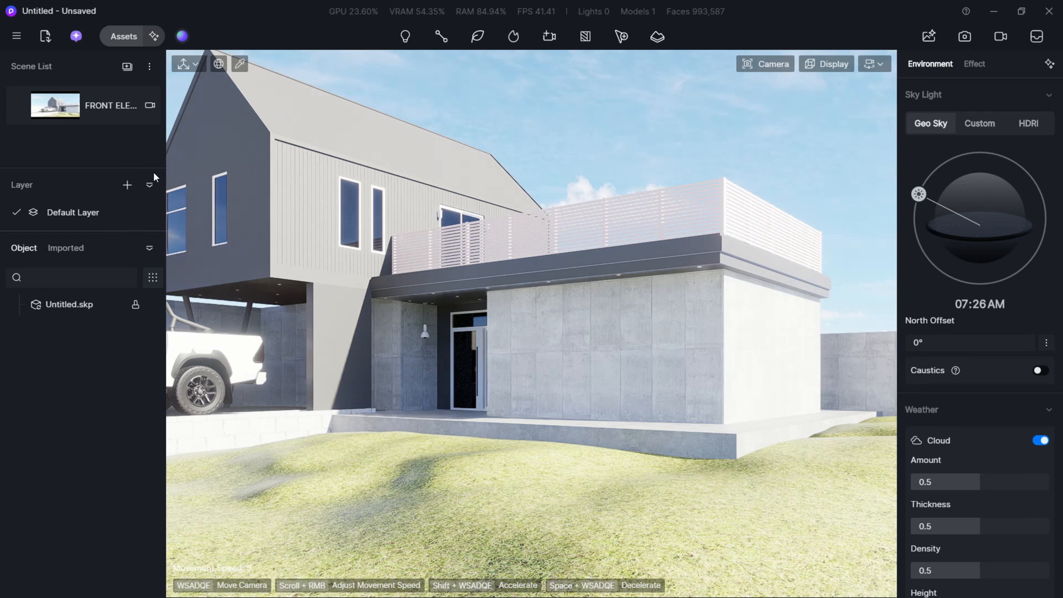
key(w)
key(d)
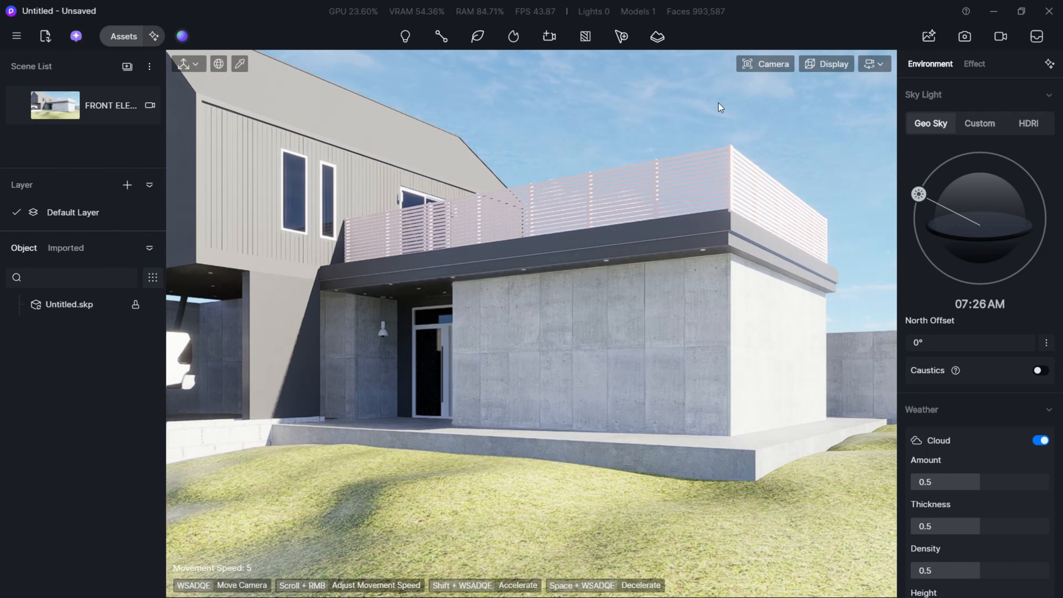
Switch the camera to normal perspective and move closer to the corner of the concrete wing
click(766, 64)
click(724, 371)
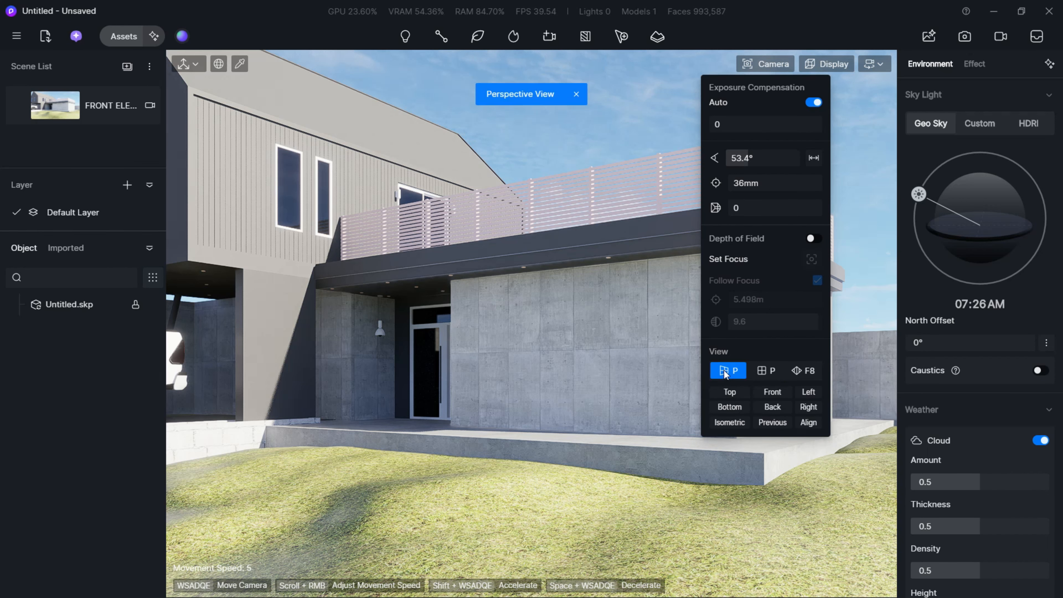
click(573, 127)
key(w)
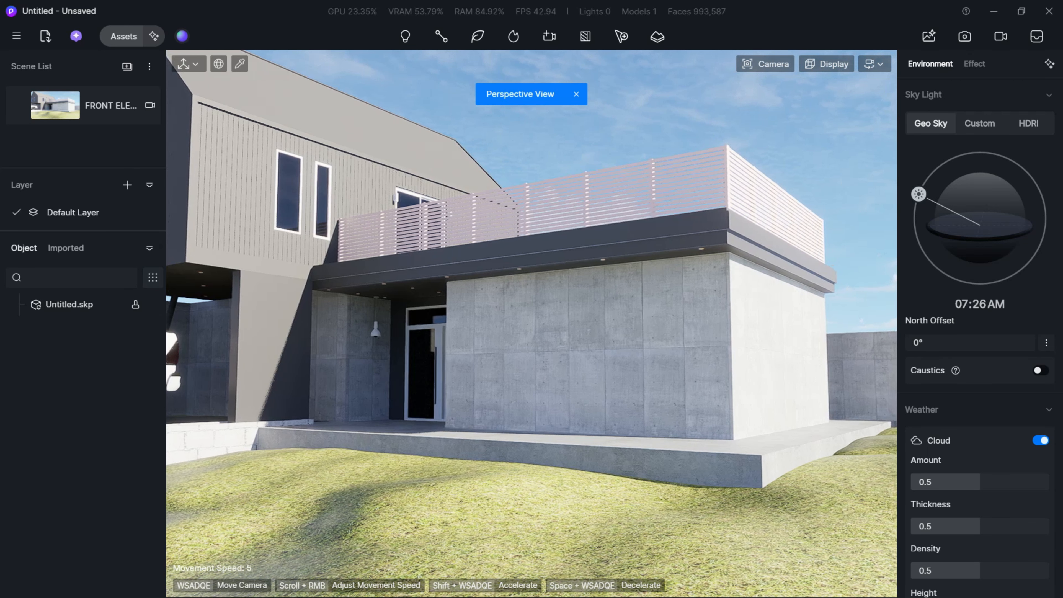
right_drag(573, 128, 635, 127)
right_drag(723, 332, 743, 334)
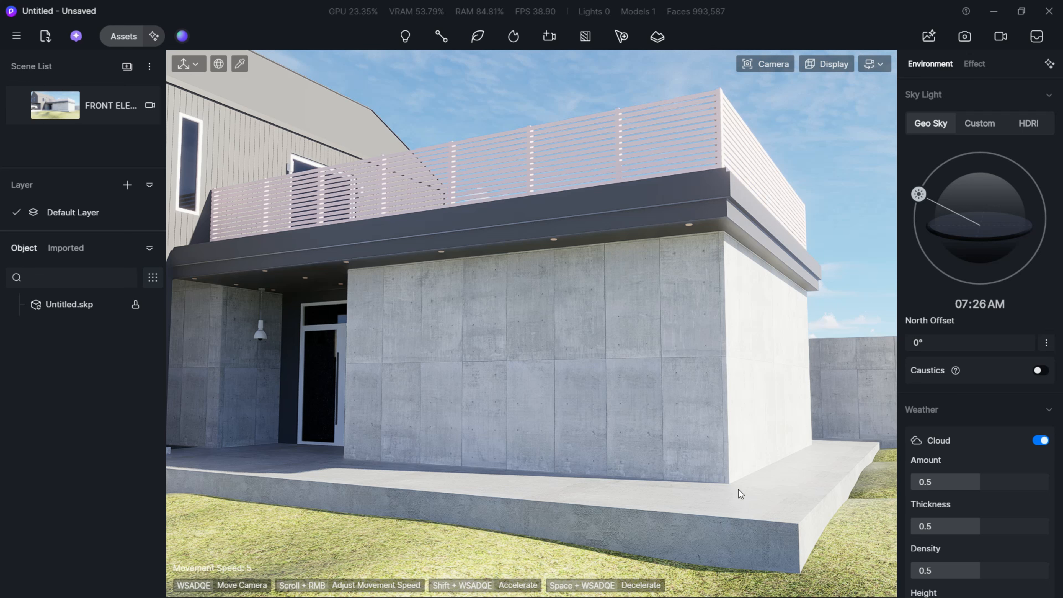
Compare two-point perspective with normal perspective at the wall corner, leaving the camera in two-point perspective
click(763, 71)
click(808, 372)
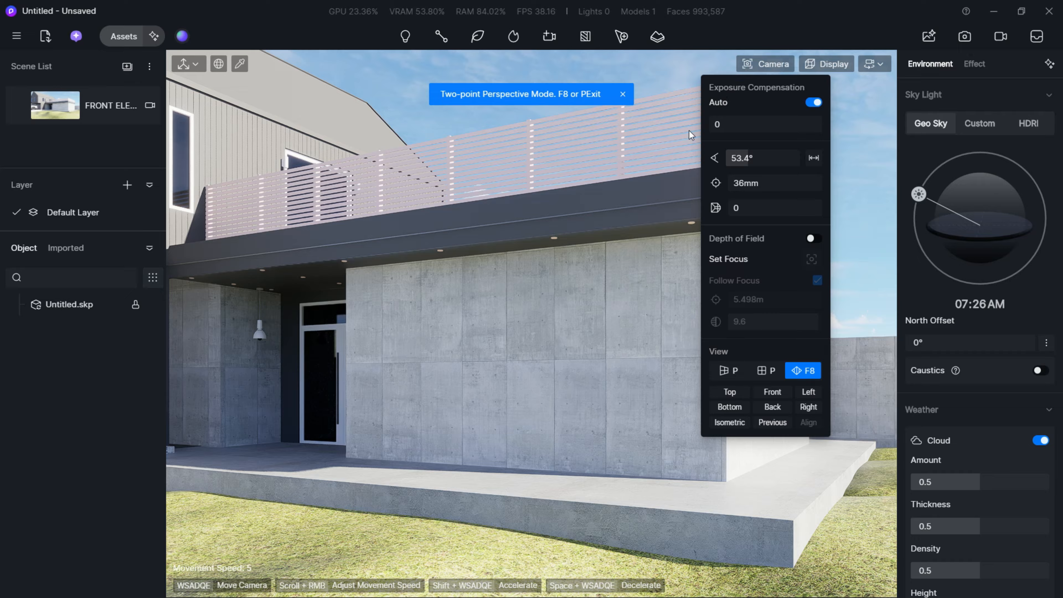
key(d)
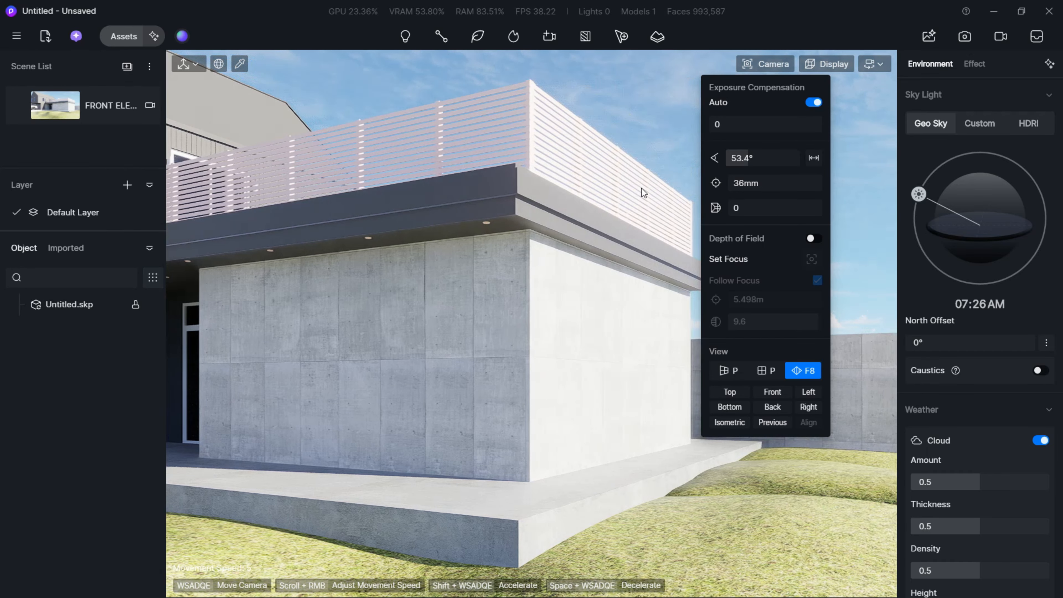
key(a)
click(727, 373)
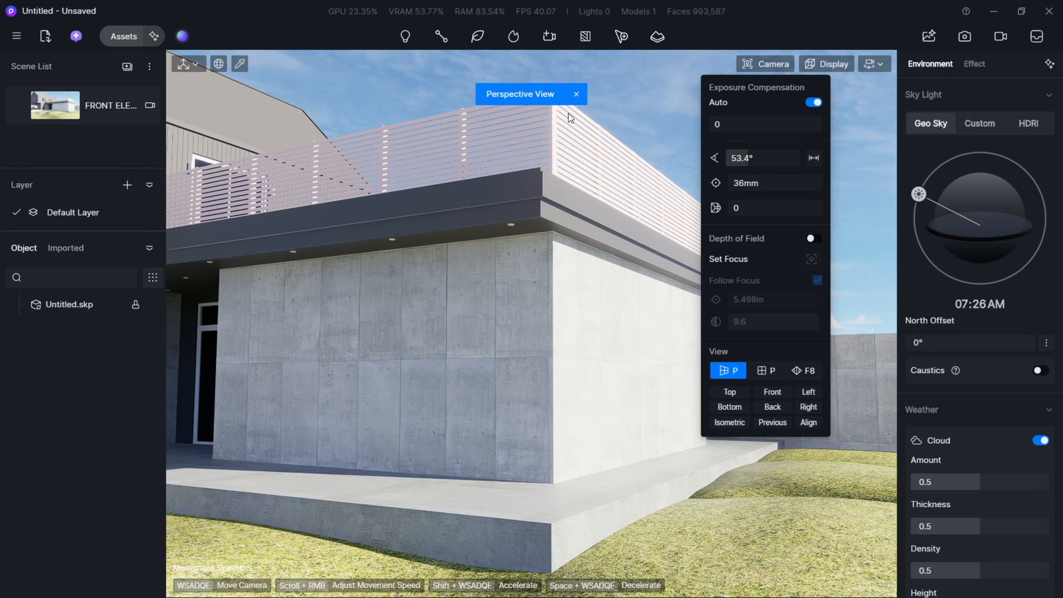
click(799, 371)
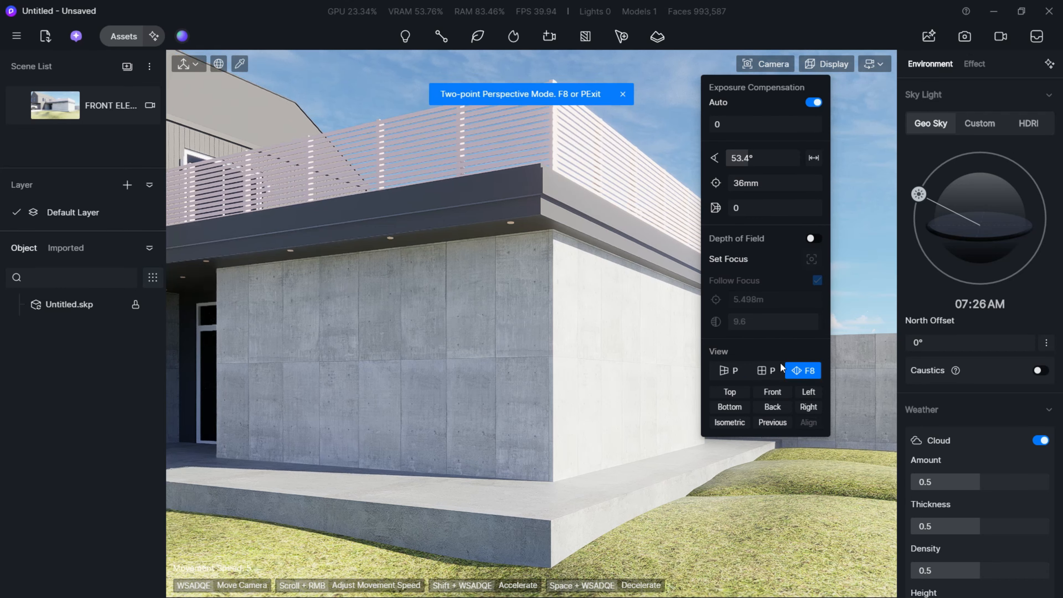
click(811, 66)
click(810, 66)
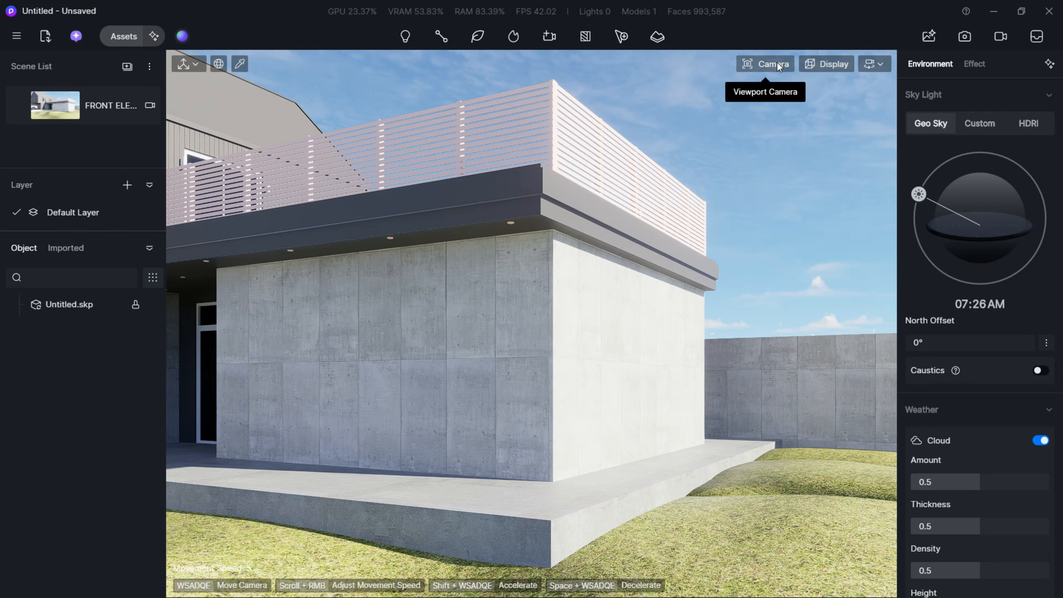
Show the rule-of-thirds grid in the viewport and line up the concrete wing's corner with its right-hand vertical line
click(820, 61)
click(867, 107)
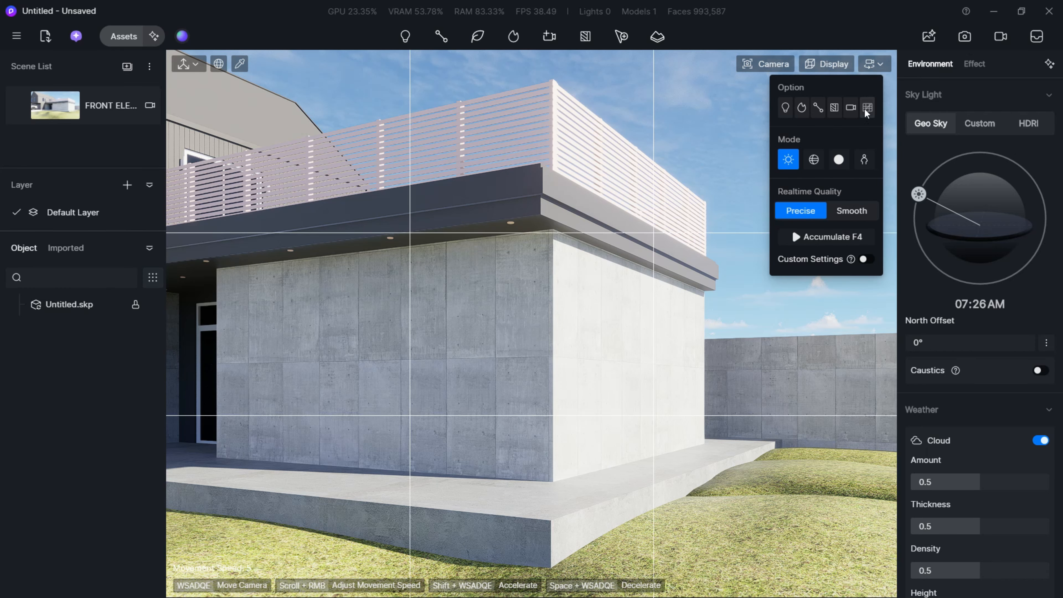
key(a)
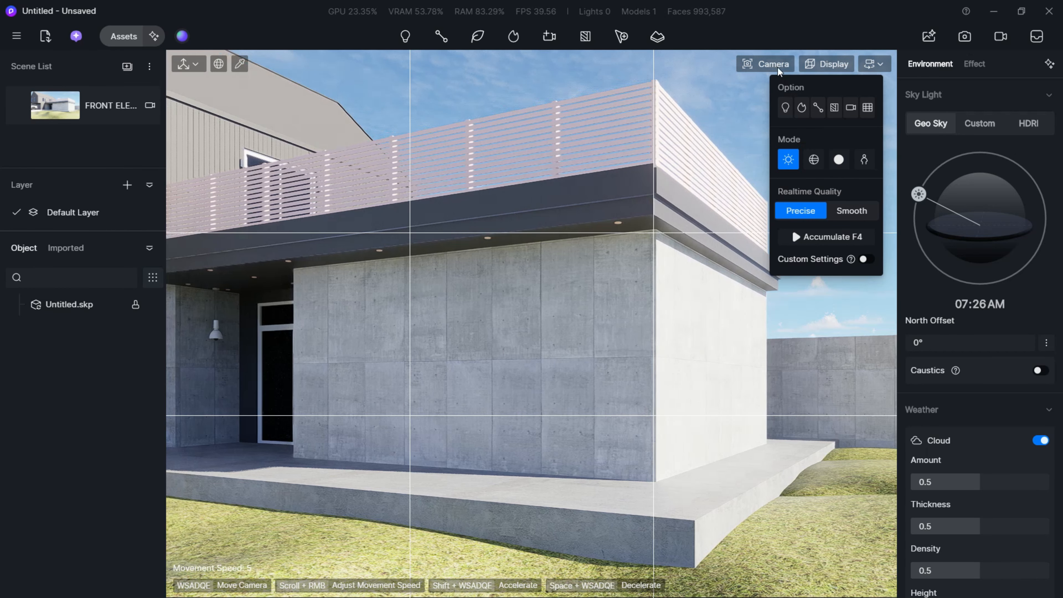
click(773, 64)
click(693, 25)
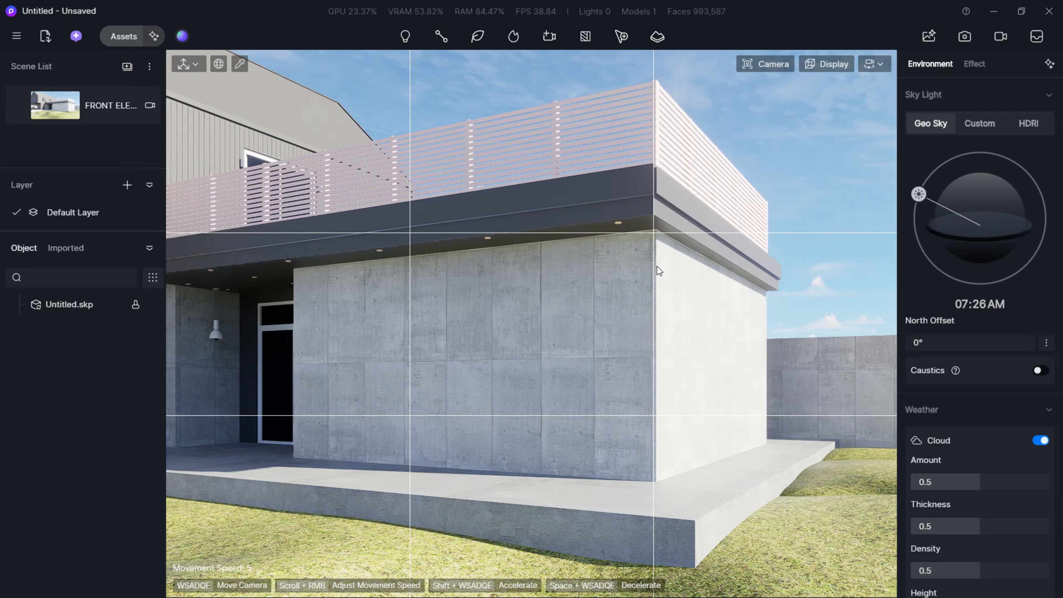
key(d)
key(a)
mouse_move(655, 231)
right_down()
mouse_move(664, 227)
mouse_move(645, 228)
mouse_move(656, 232)
right_up()
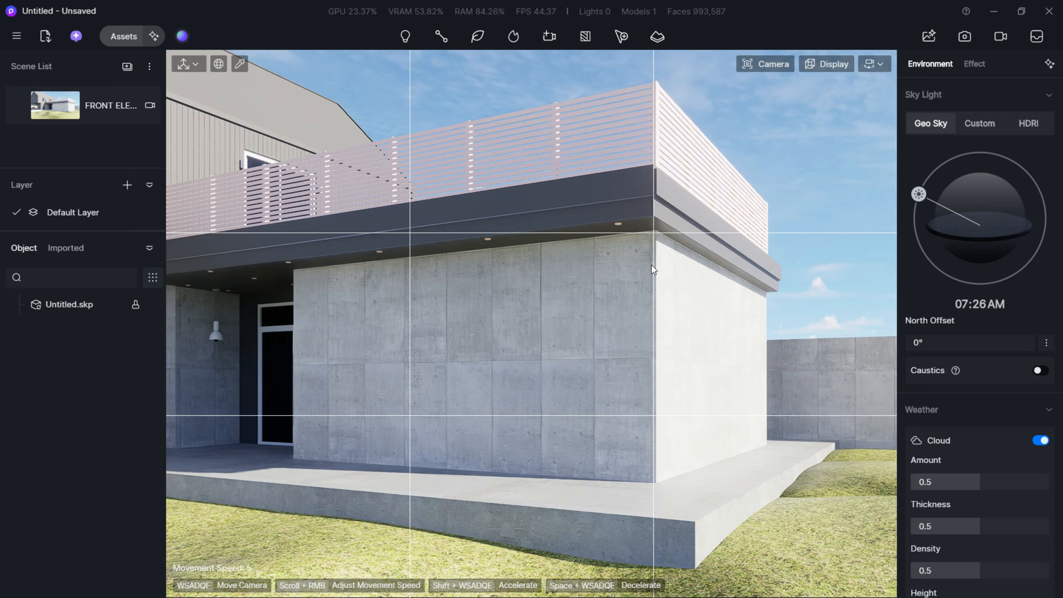
Compare the standard perspective and two-point perspective projections of the concrete wall corner, ending in two-point perspective
click(778, 64)
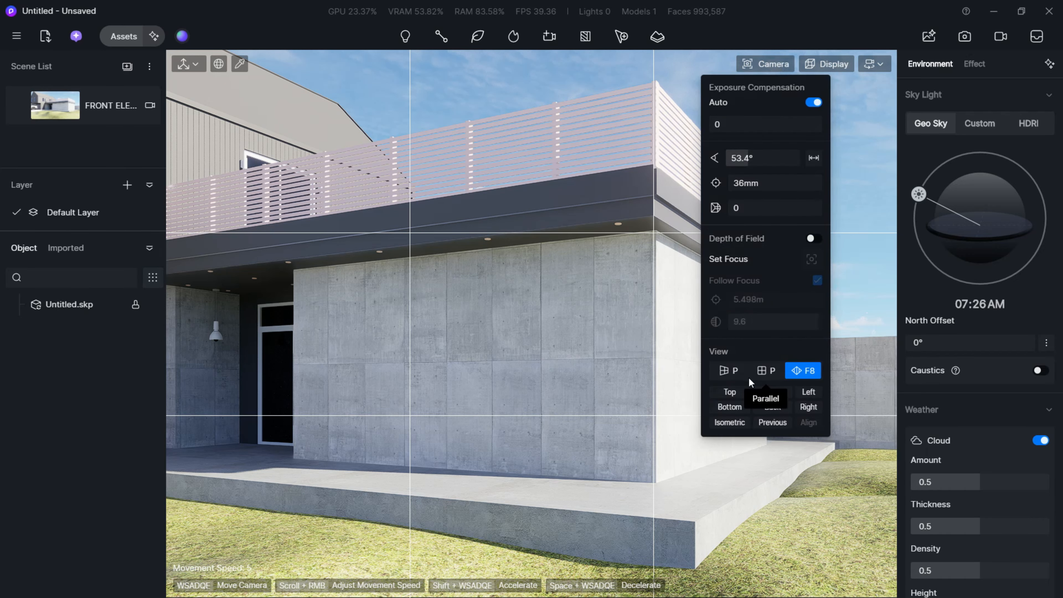
click(730, 371)
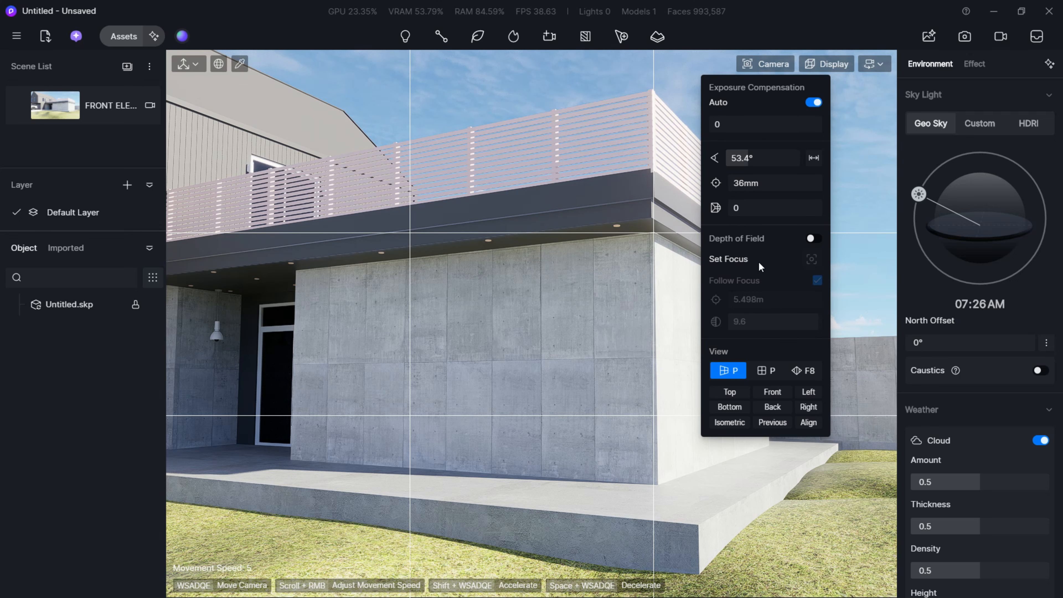
click(793, 370)
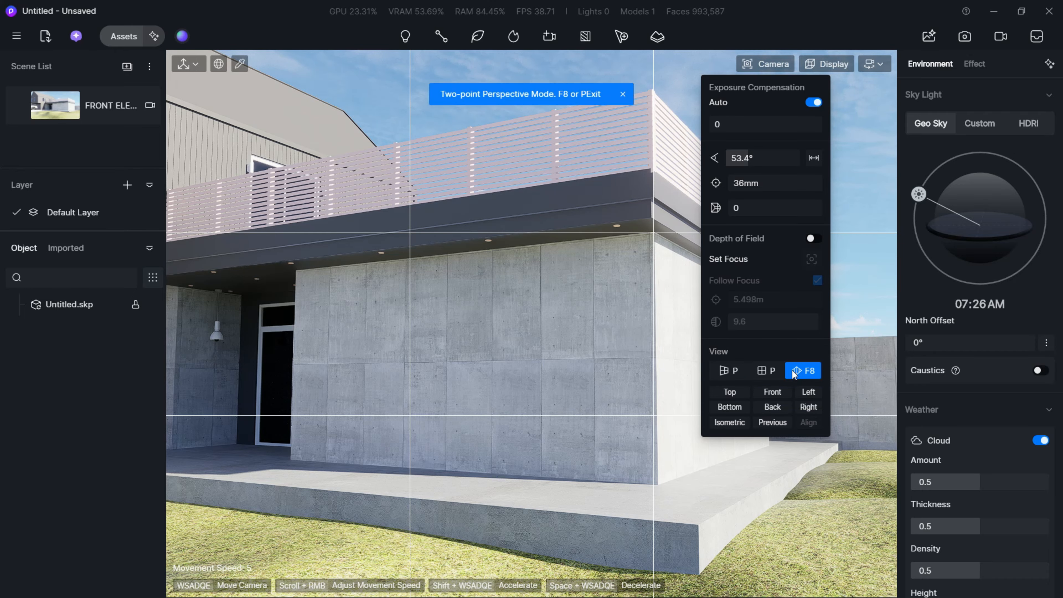
click(738, 369)
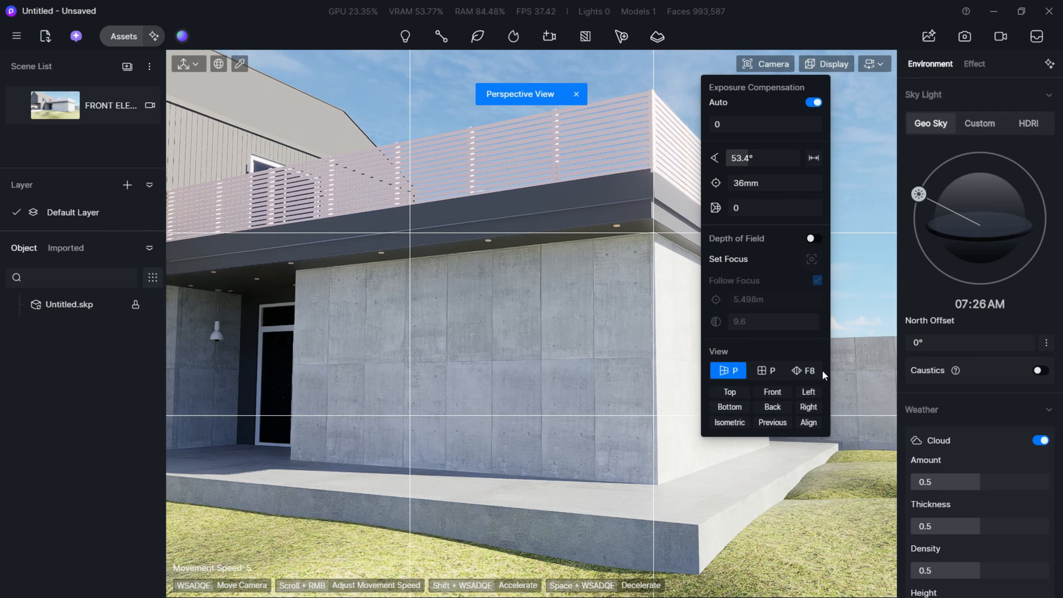
click(802, 369)
click(717, 368)
click(812, 369)
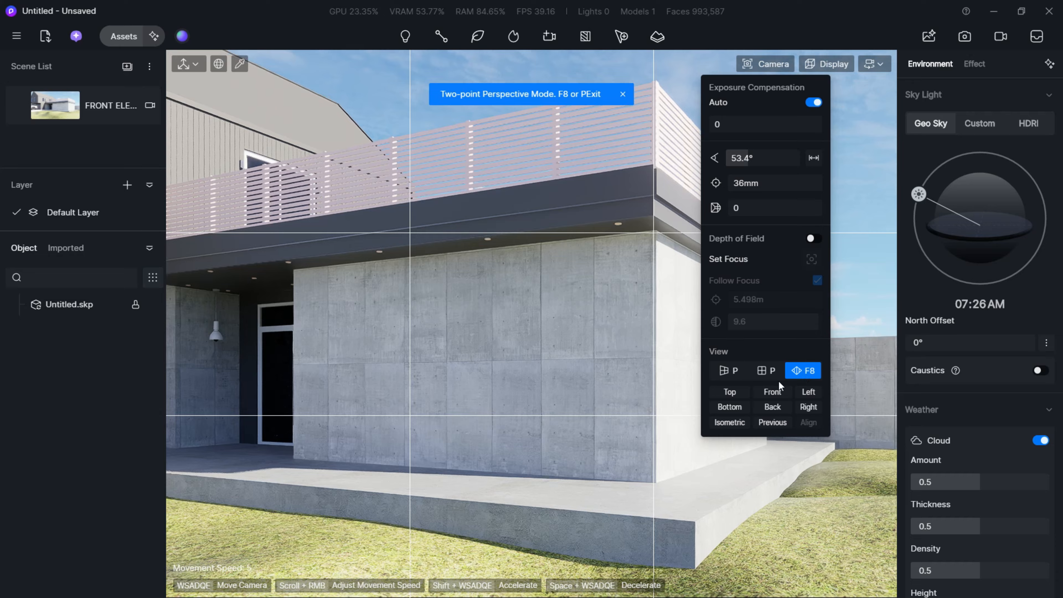
Preview the top, front, left, bottom, back, right and isometric preset views of the model, then go back to the previous view
click(731, 392)
click(772, 393)
click(808, 392)
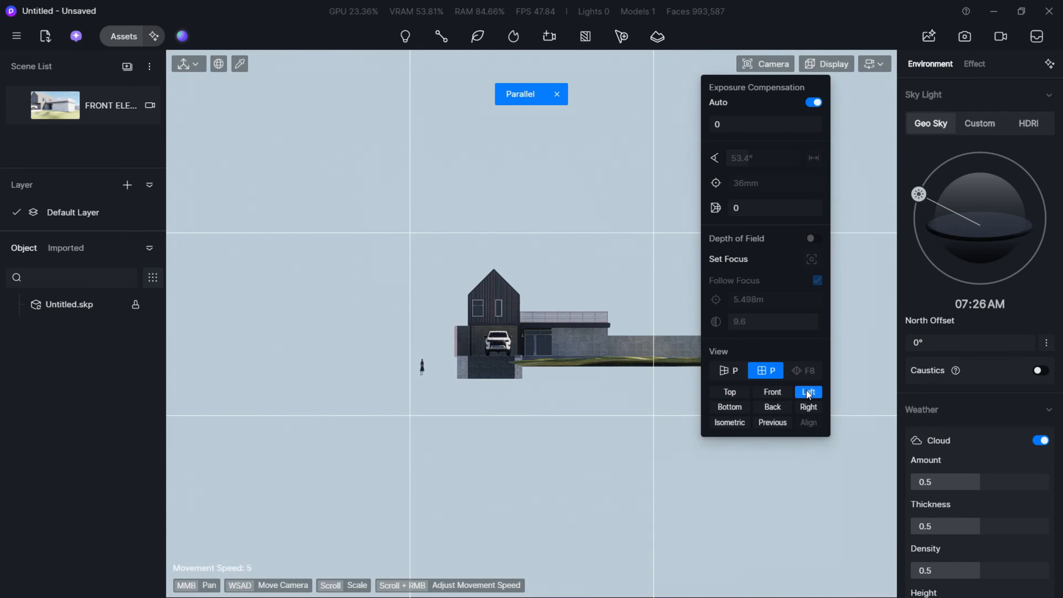
click(740, 405)
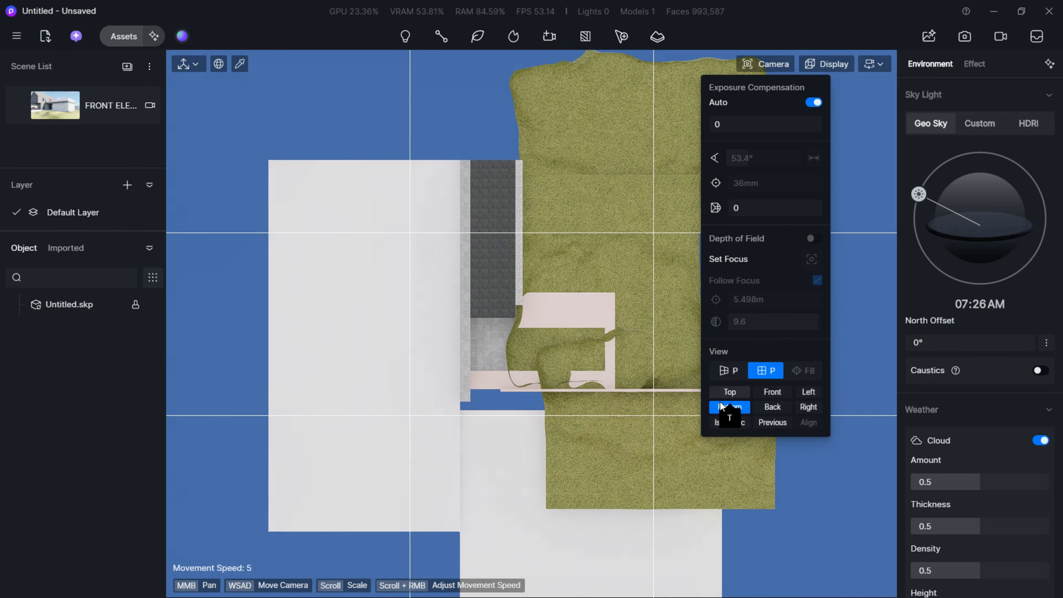
click(772, 407)
click(807, 407)
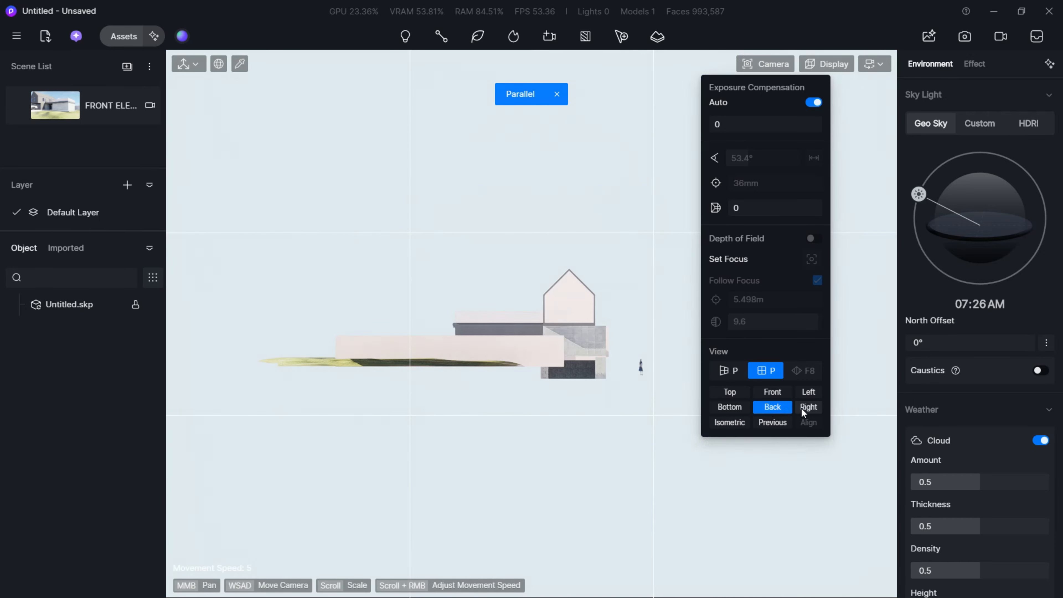
click(747, 424)
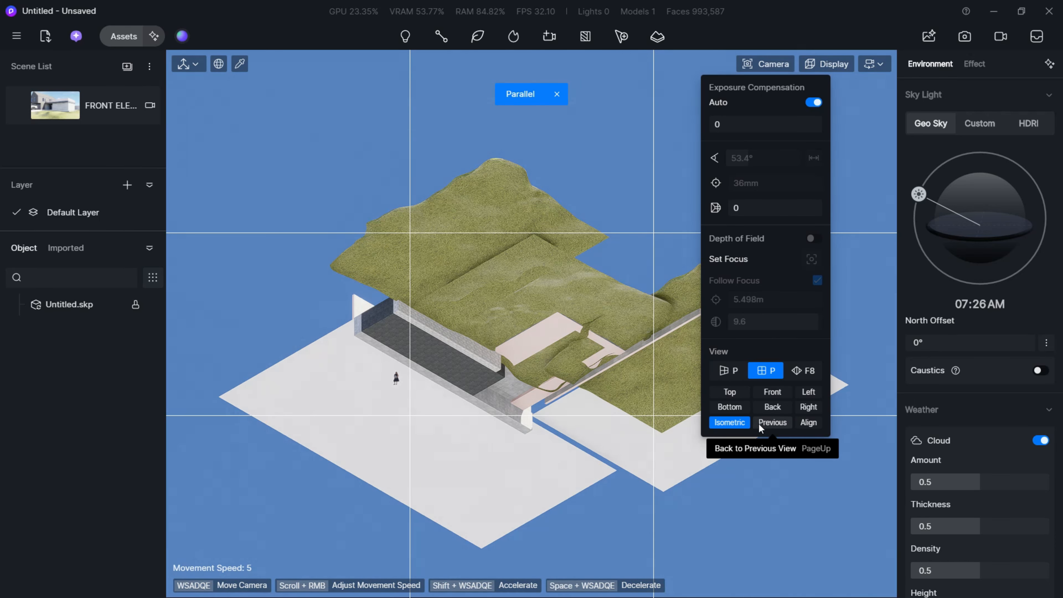
click(770, 422)
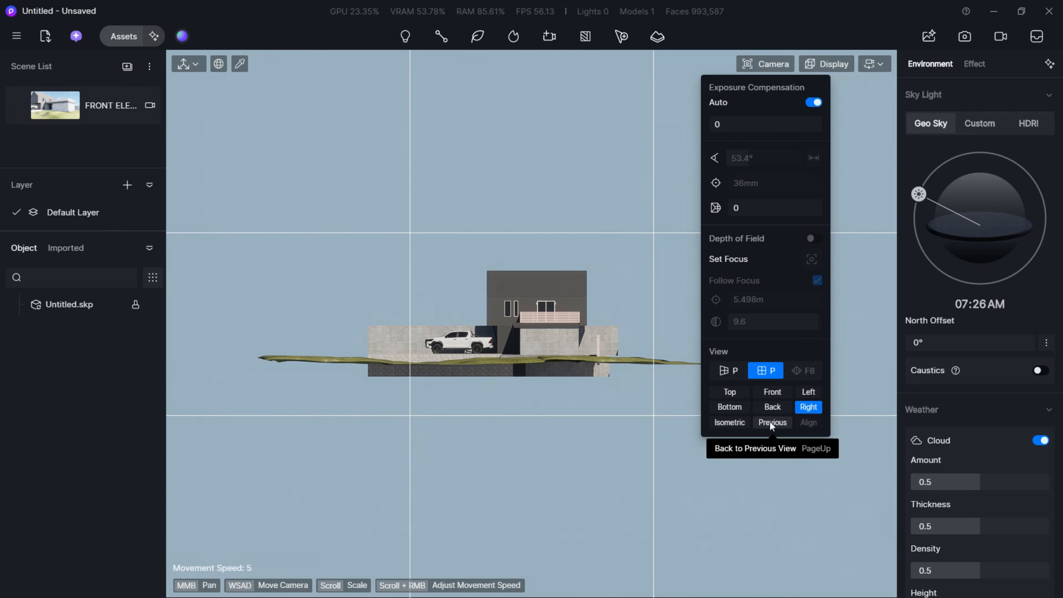
Leave the parallel projection for two-point perspective and recall the saved FRONT ELEVATION scene
click(729, 371)
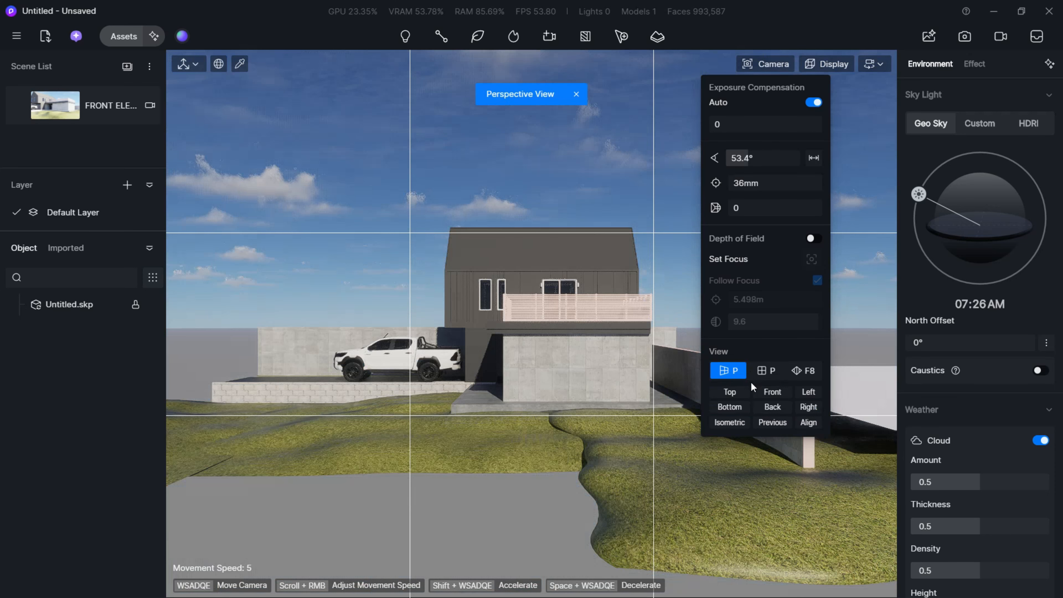
click(804, 371)
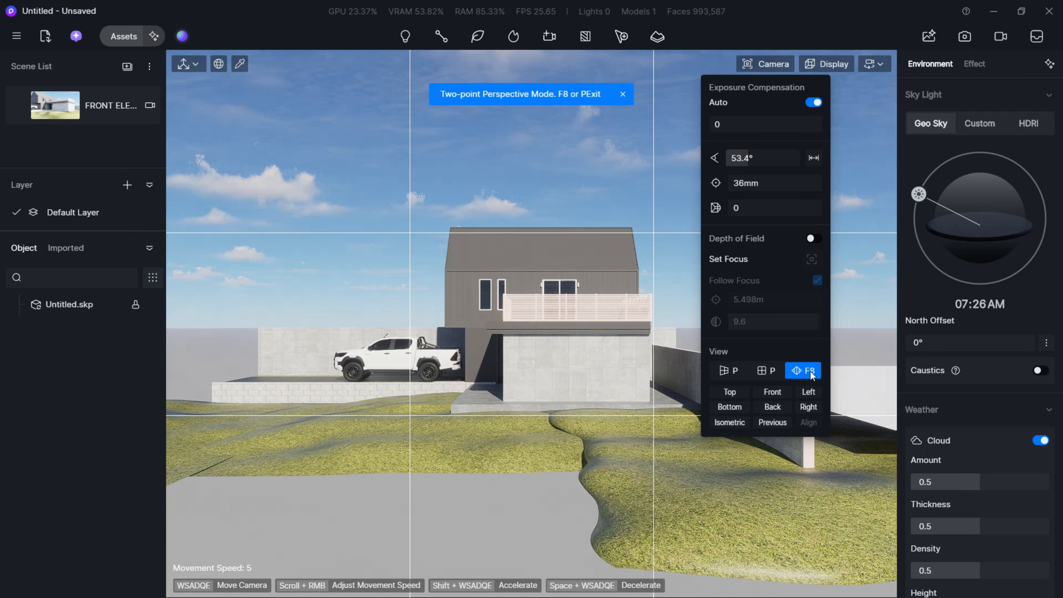
click(57, 102)
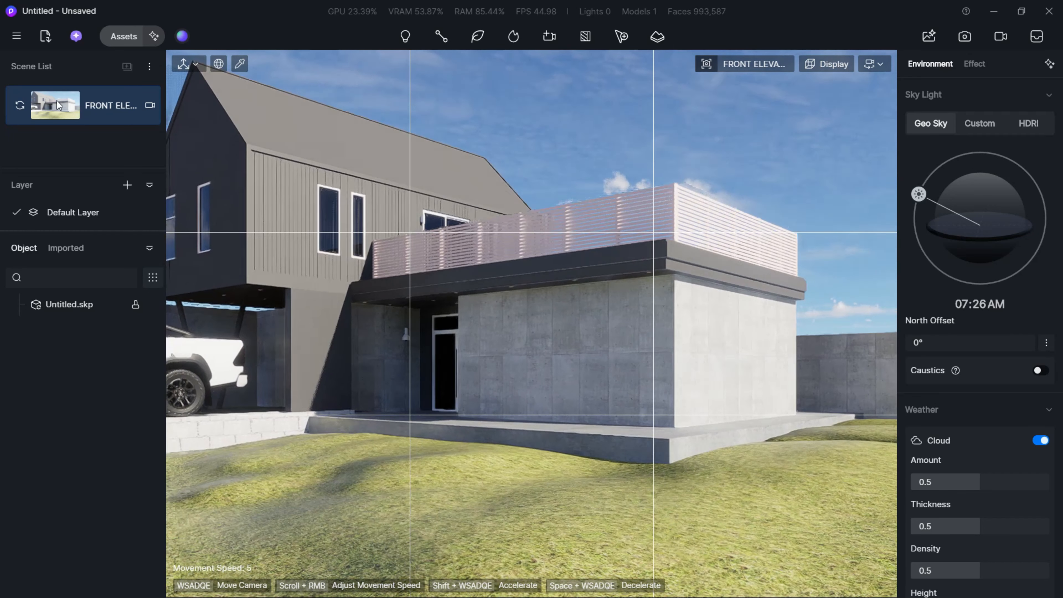
Reframe the camera at ground level so the whole house and the parked white pickup are in view
key(s)
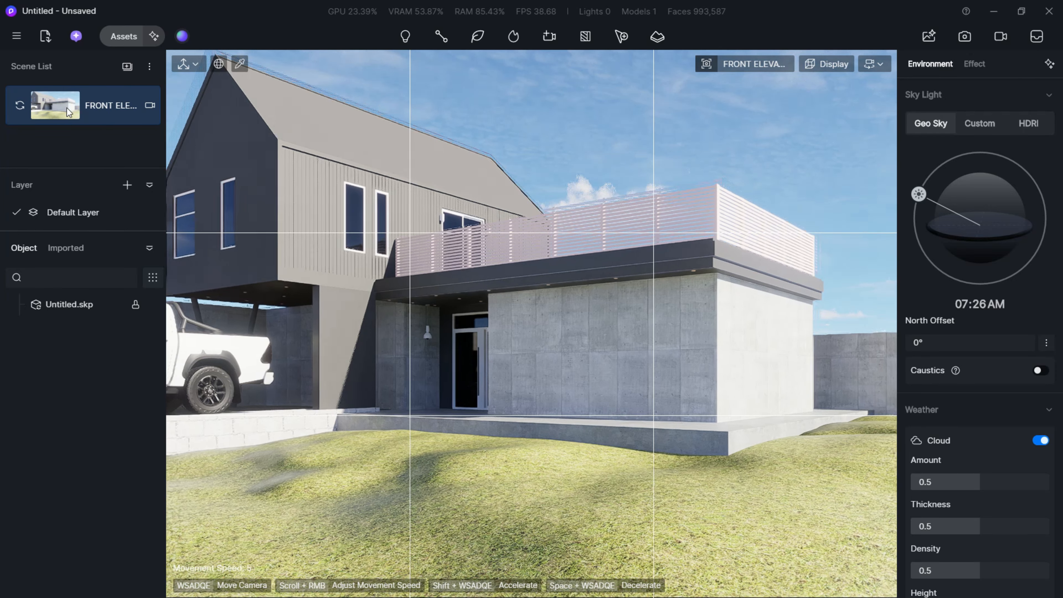
key(a)
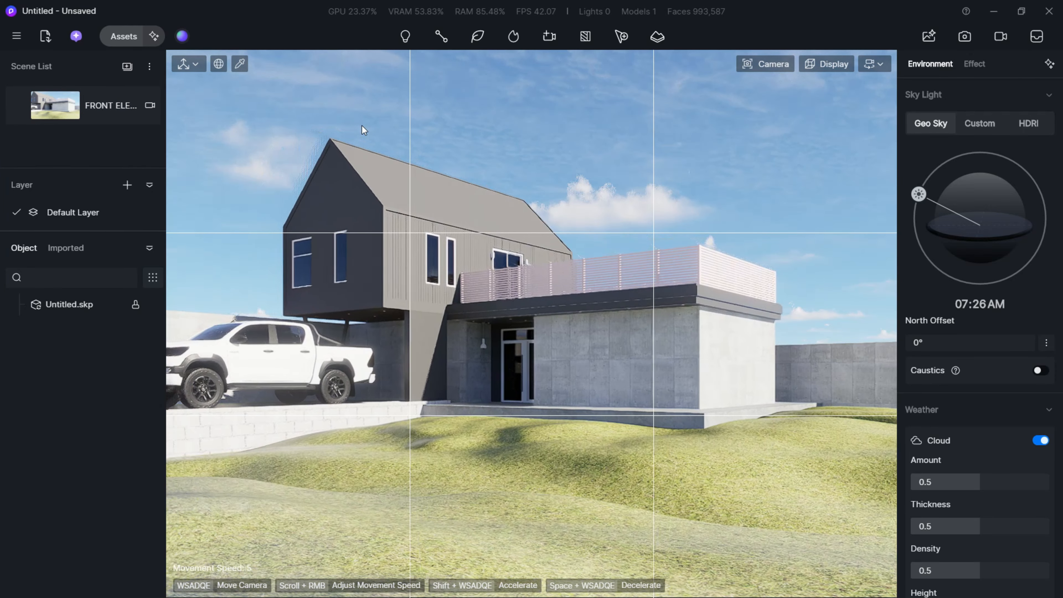
key(a)
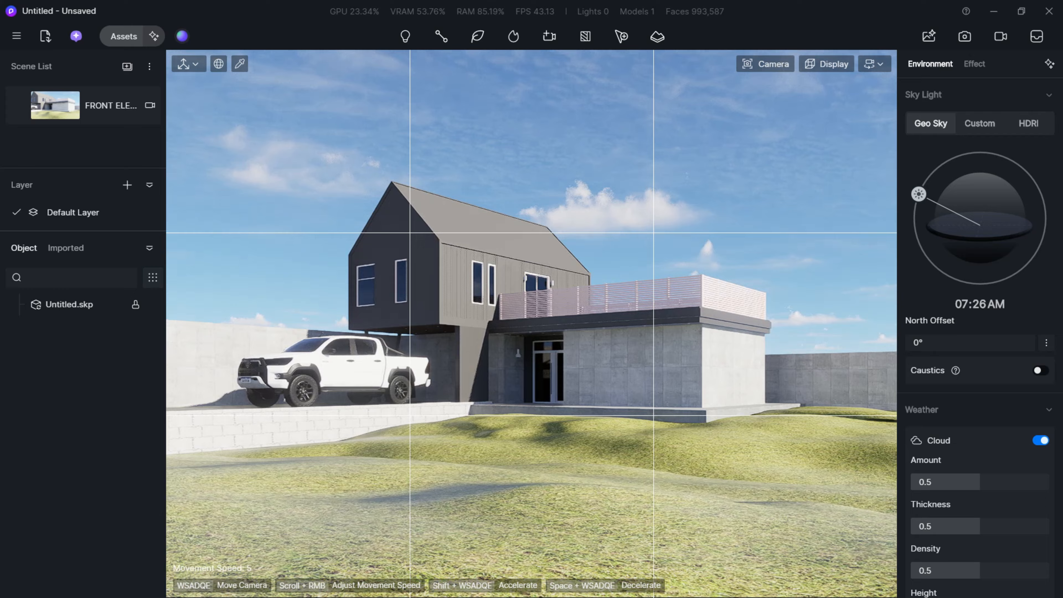
key(w)
key(a)
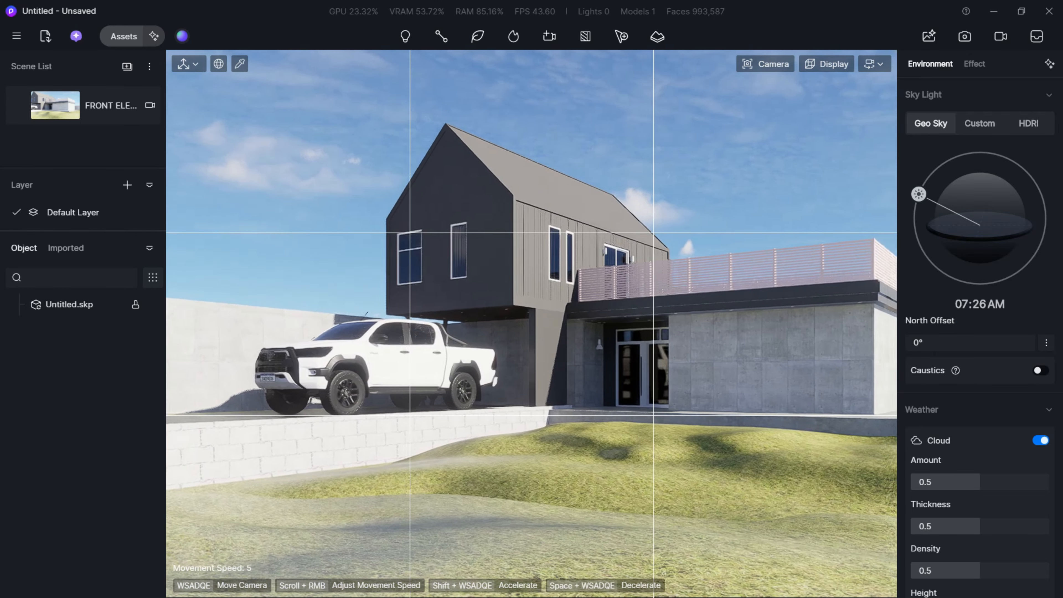
right_drag(532, 325, 628, 324)
key(s)
key(w)
right_drag(532, 324, 465, 324)
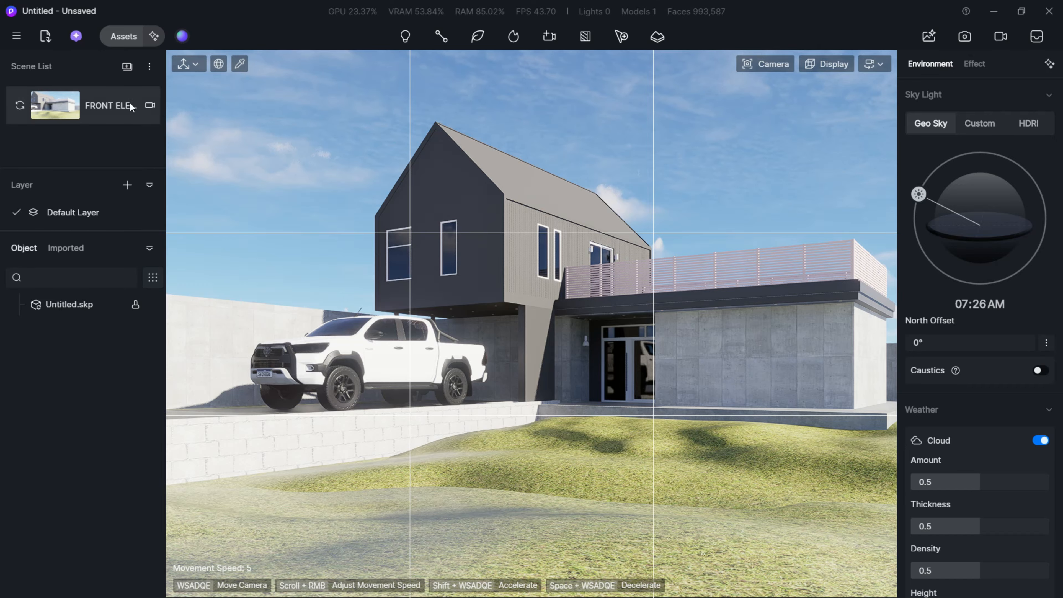
Set the FRONT ELEVATION scene camera's aspect ratio to 16:9 and update the scene with the current view
click(149, 105)
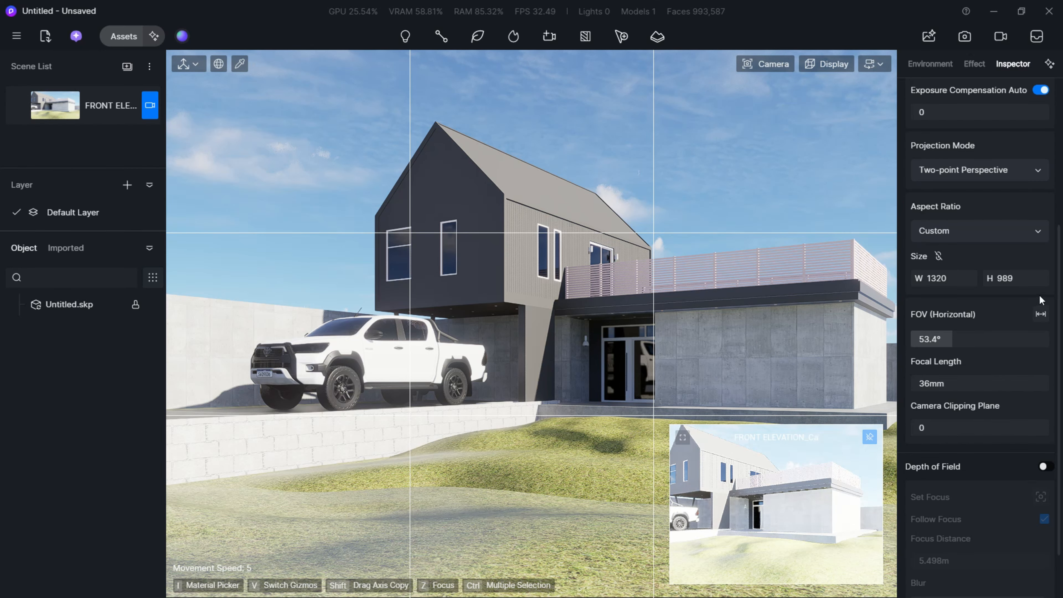
click(992, 230)
click(976, 254)
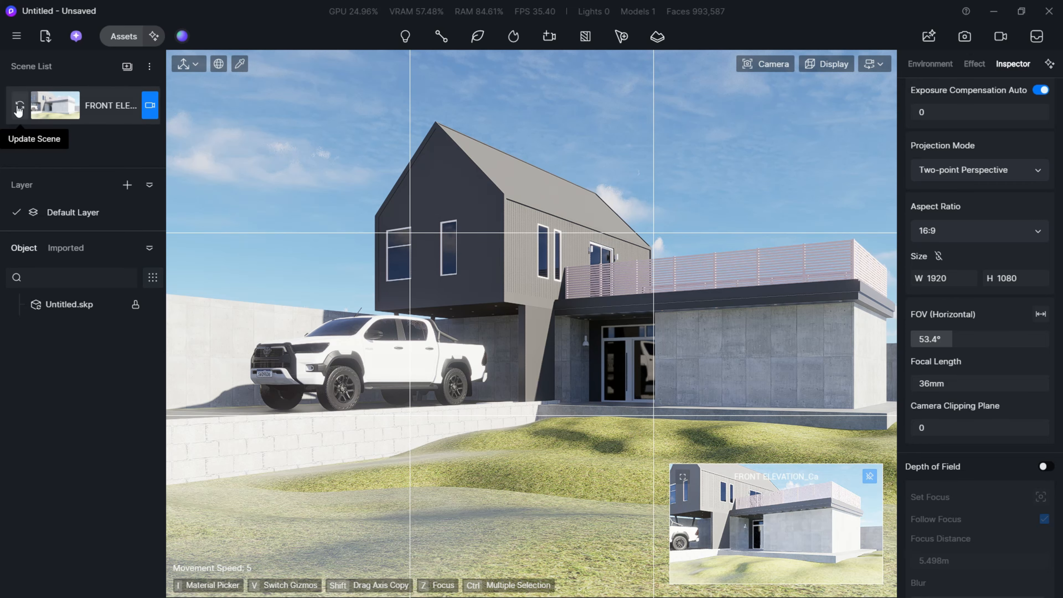
click(19, 108)
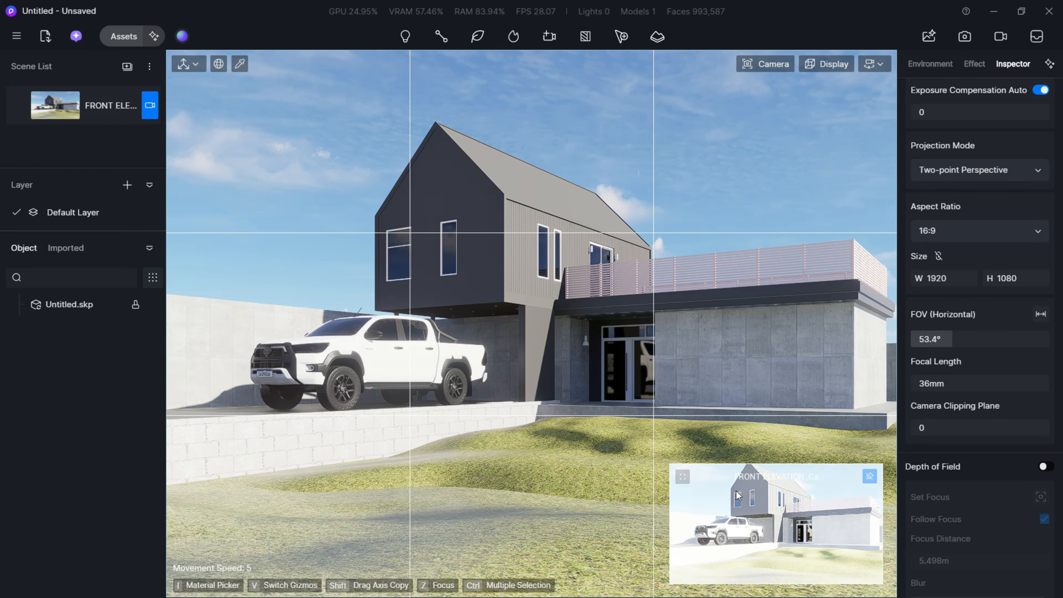
Show the FRONT ELEVATION camera at full viewport size and set its aspect ratio to 16:9
click(683, 476)
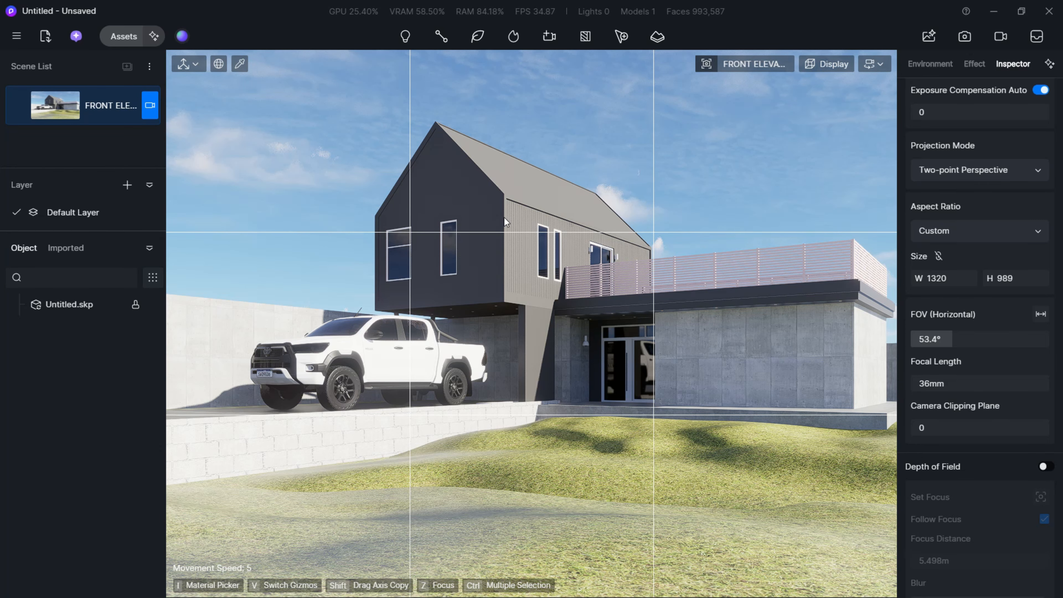
click(1040, 231)
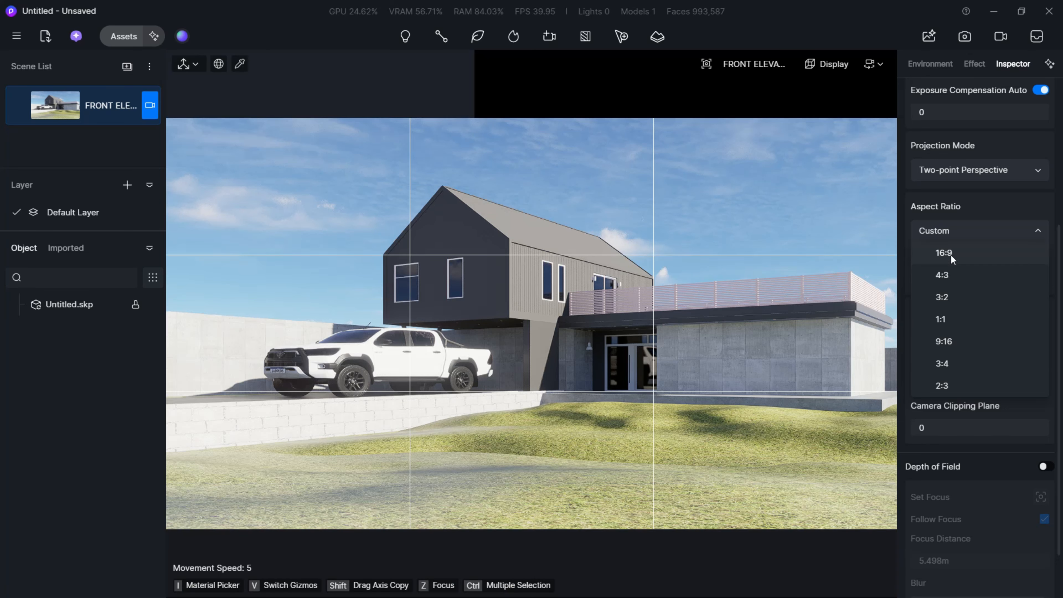
click(951, 253)
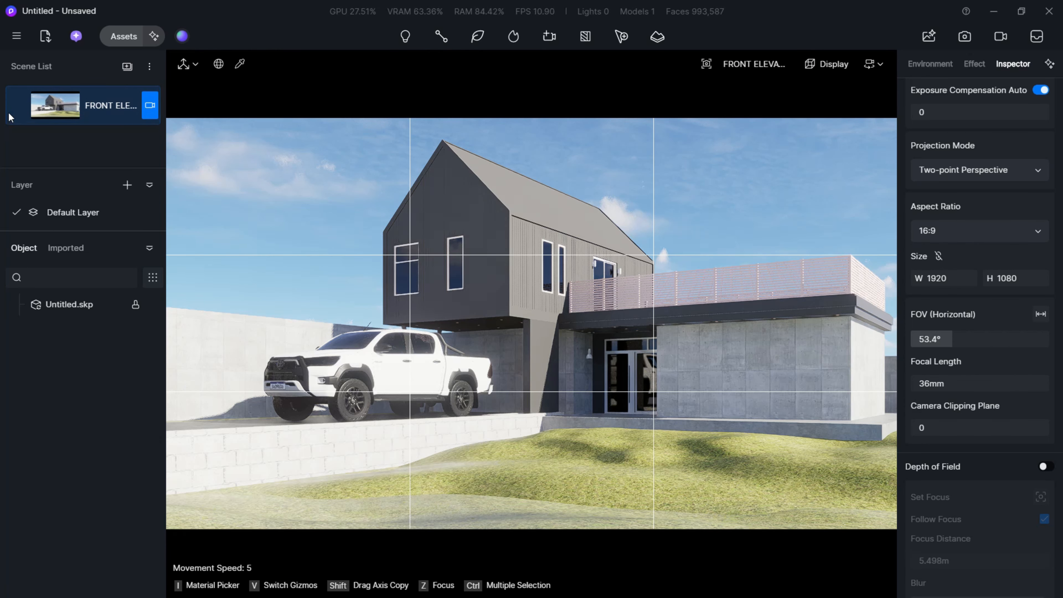
Fine-tune the house framing, check its two-point projection, update the FRONT ELEVATION scene and close its camera properties
right_drag(506, 185, 512, 185)
key(w)
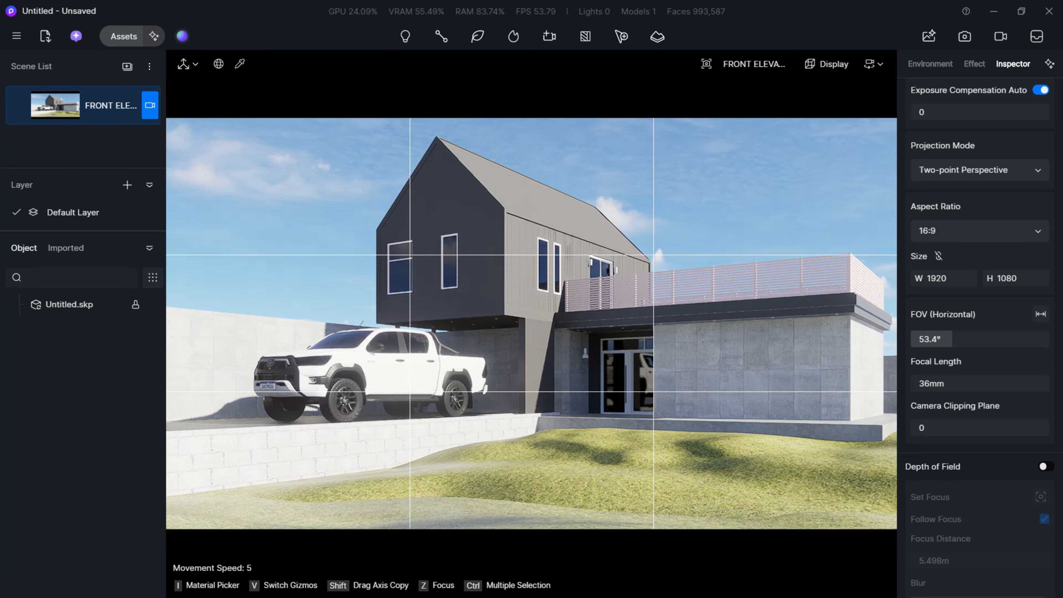
click(745, 63)
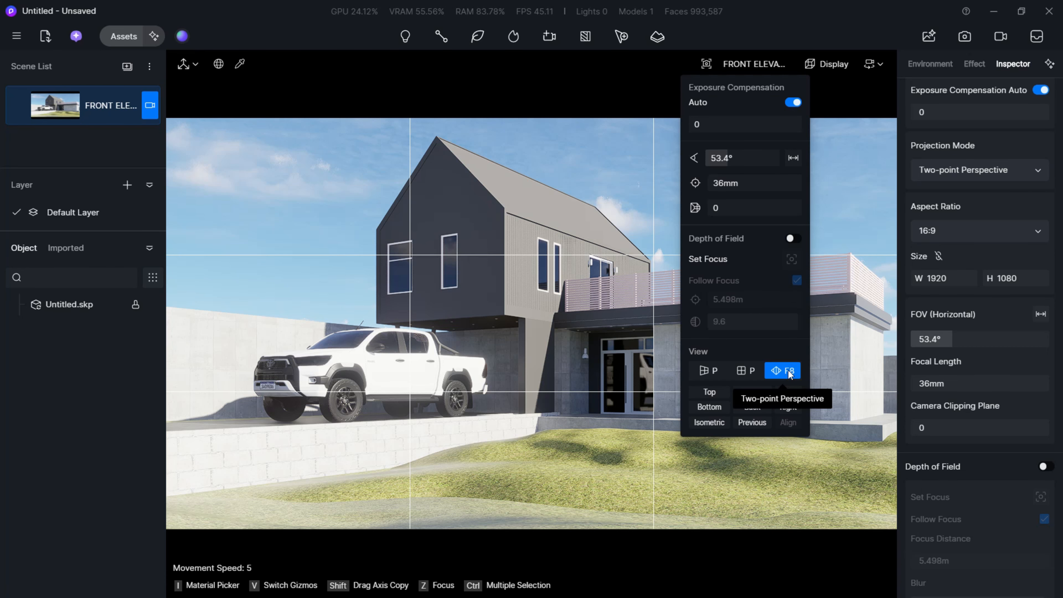
click(624, 214)
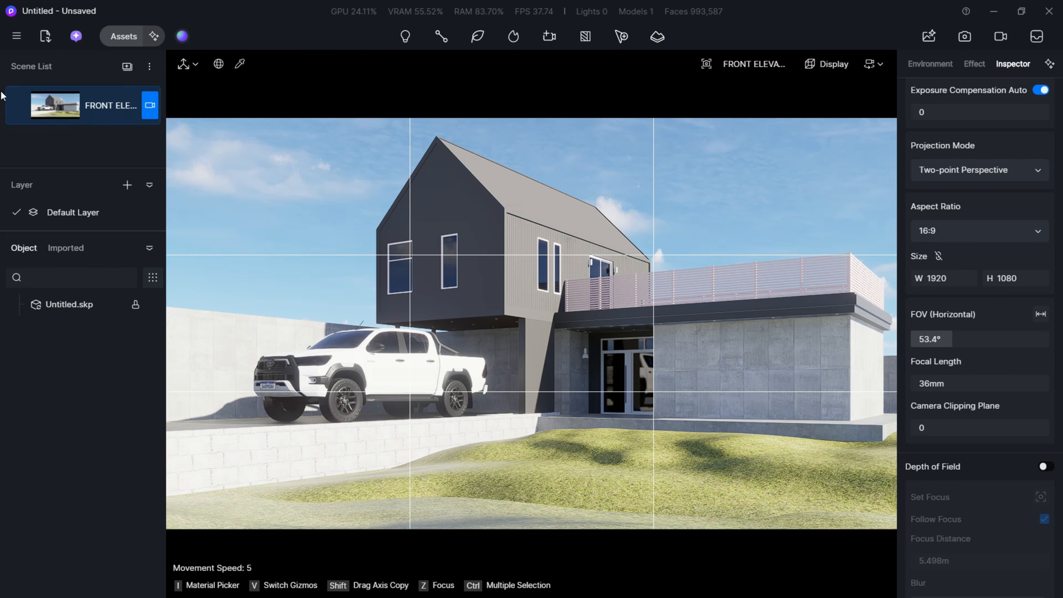
click(23, 108)
click(149, 106)
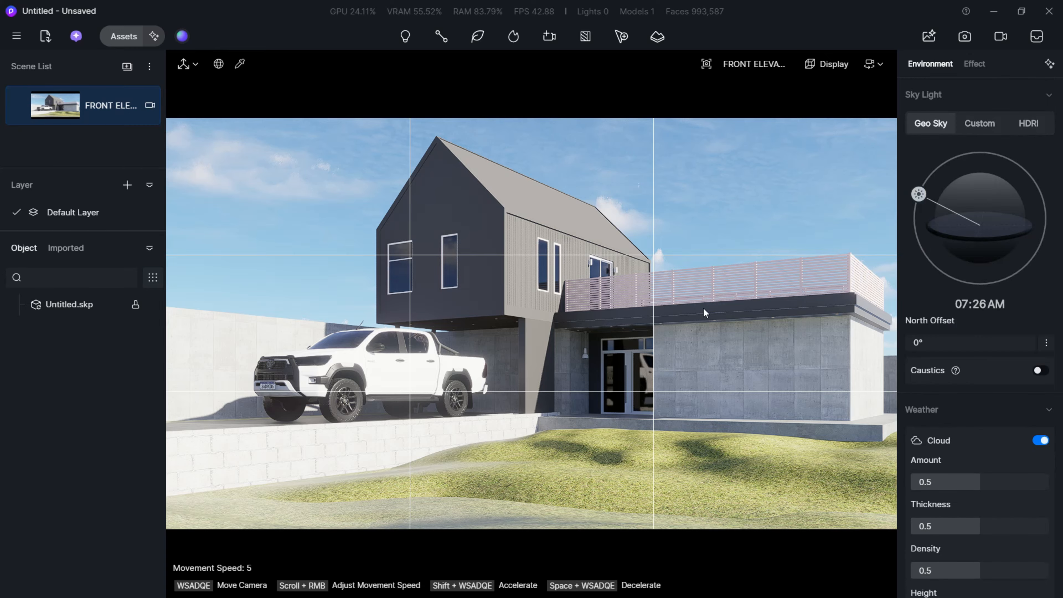
Turn the camera away from the saved framing and recall the FRONT ELEVATION scene to test it
right_drag(485, 300, 506, 300)
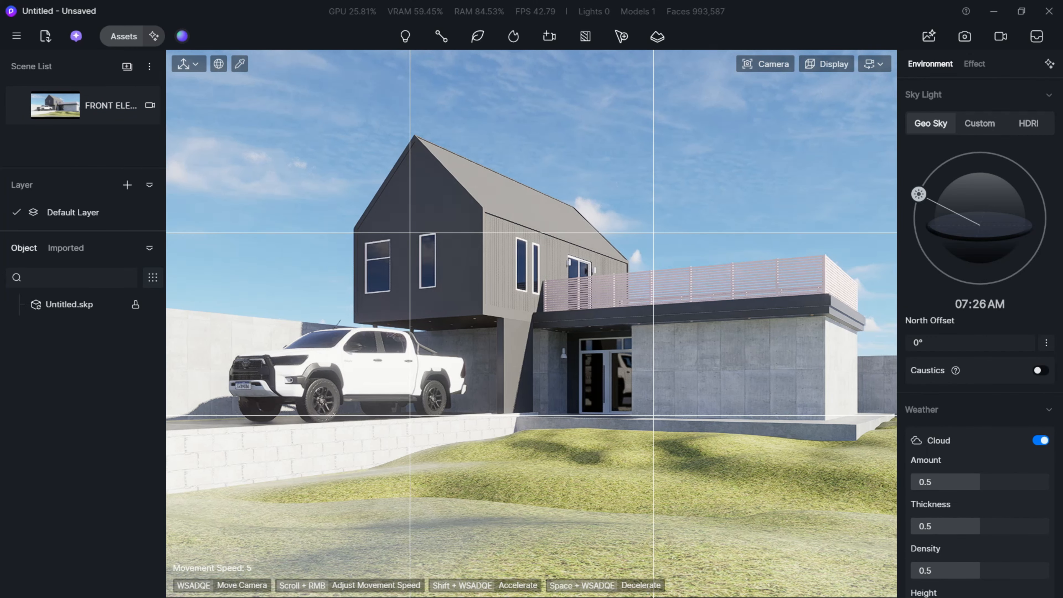
click(54, 110)
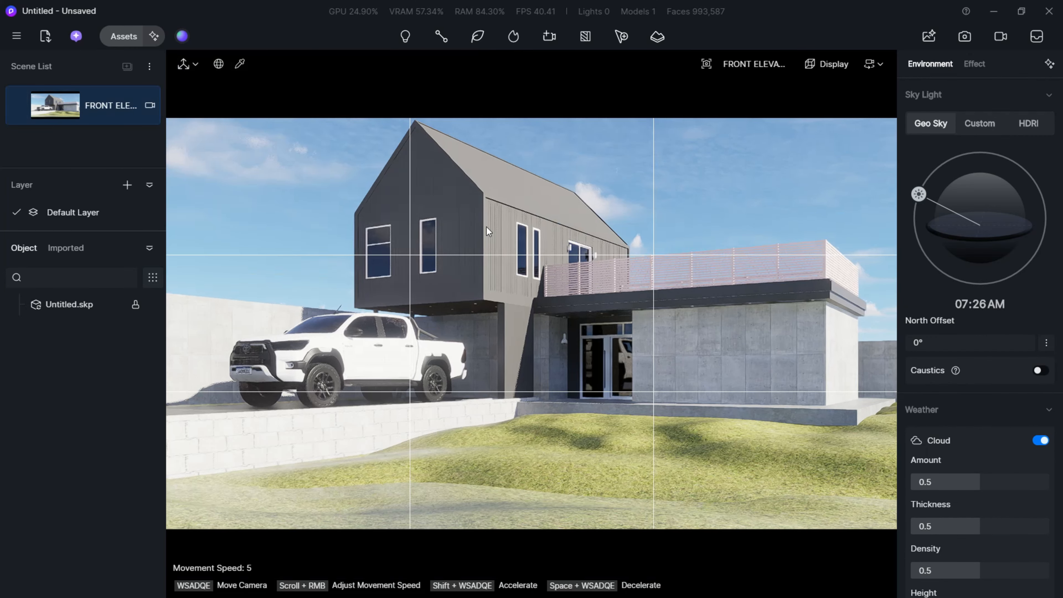
right_drag(548, 274, 586, 274)
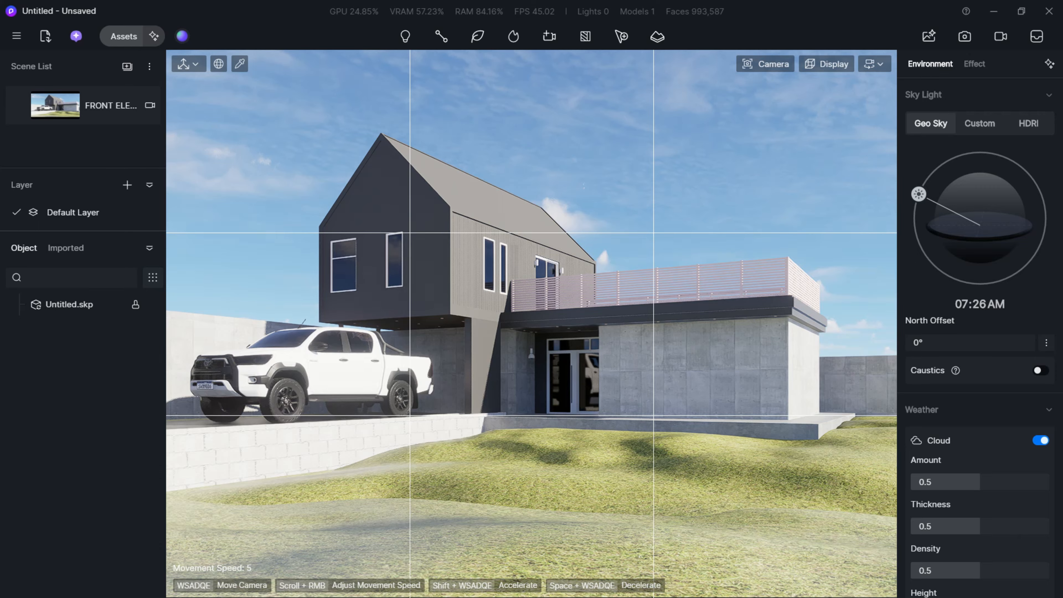
click(57, 106)
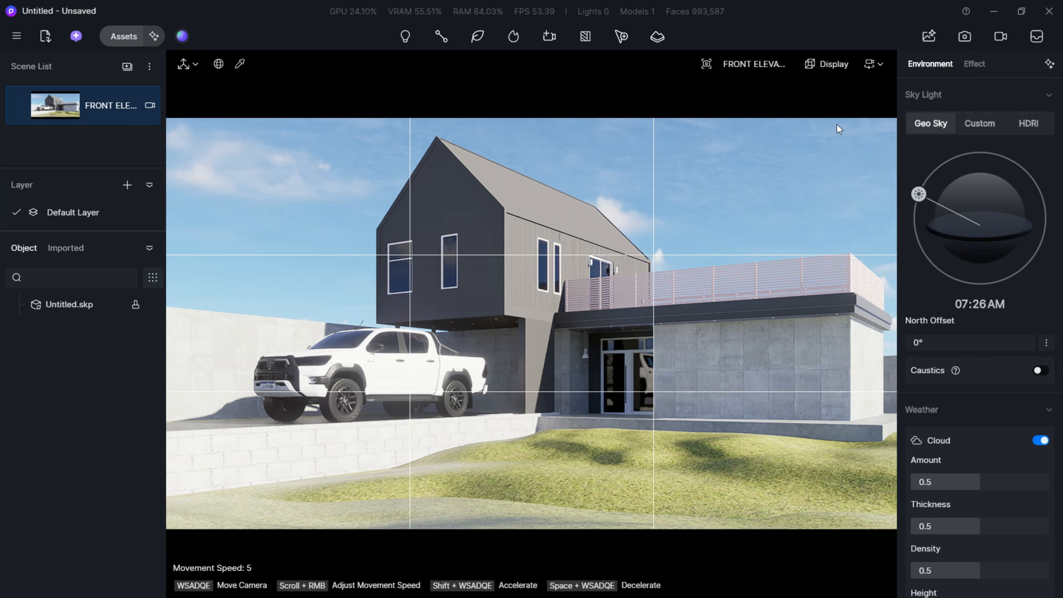
Change the viewport display mode from lit to wireframe
click(736, 72)
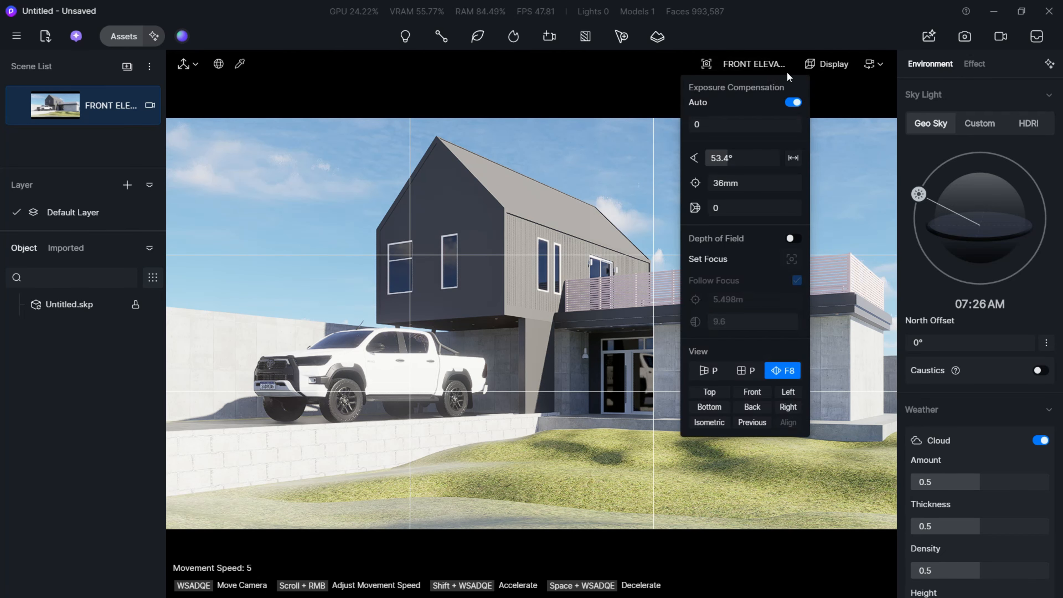
click(816, 66)
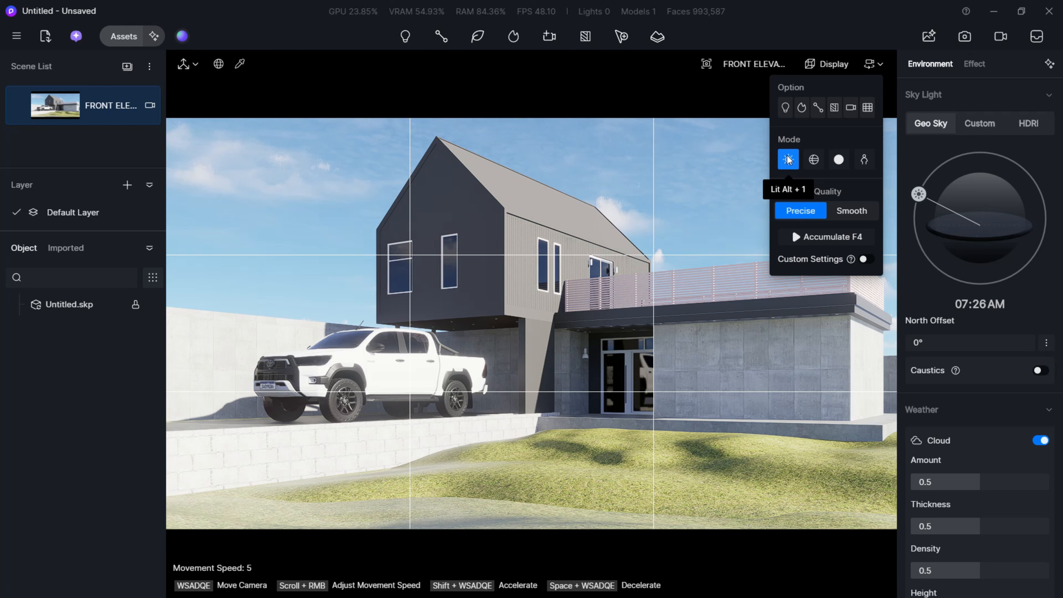
click(814, 160)
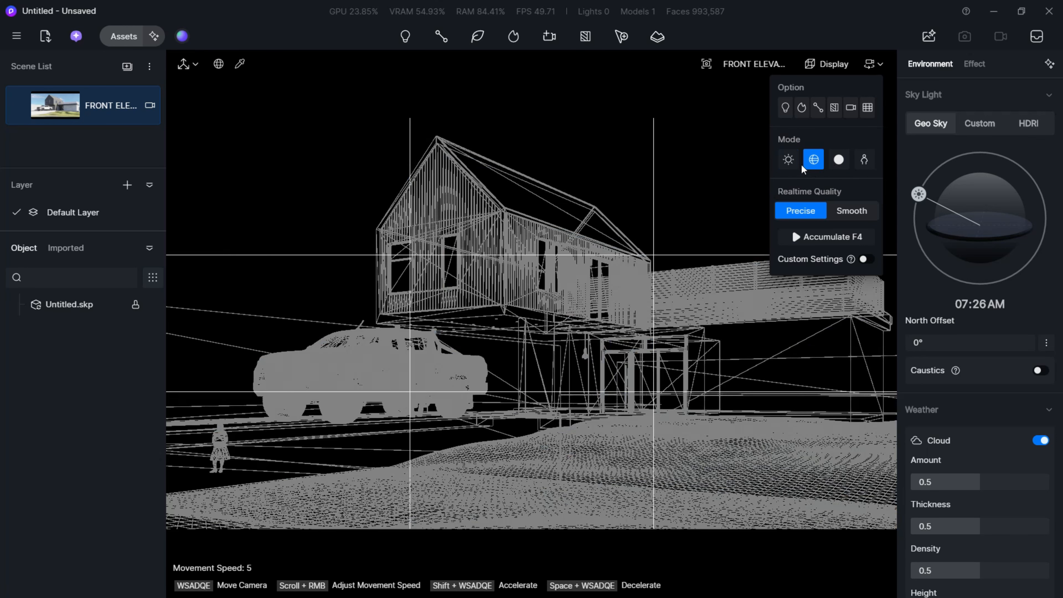
Preview the house in clay display mode from a slightly turned view, and return the viewport to lit mode
click(835, 164)
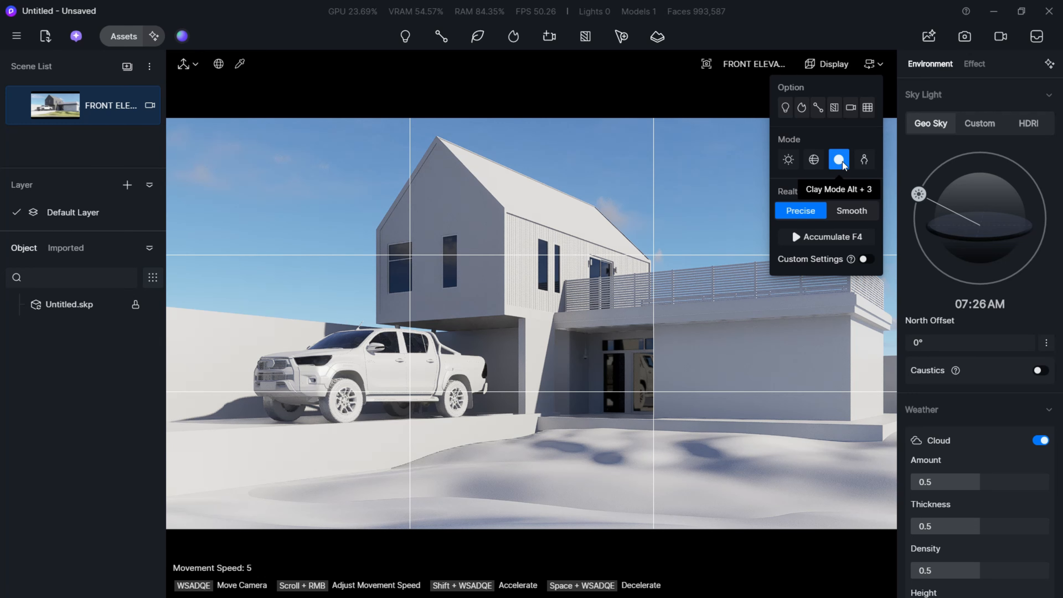
click(865, 160)
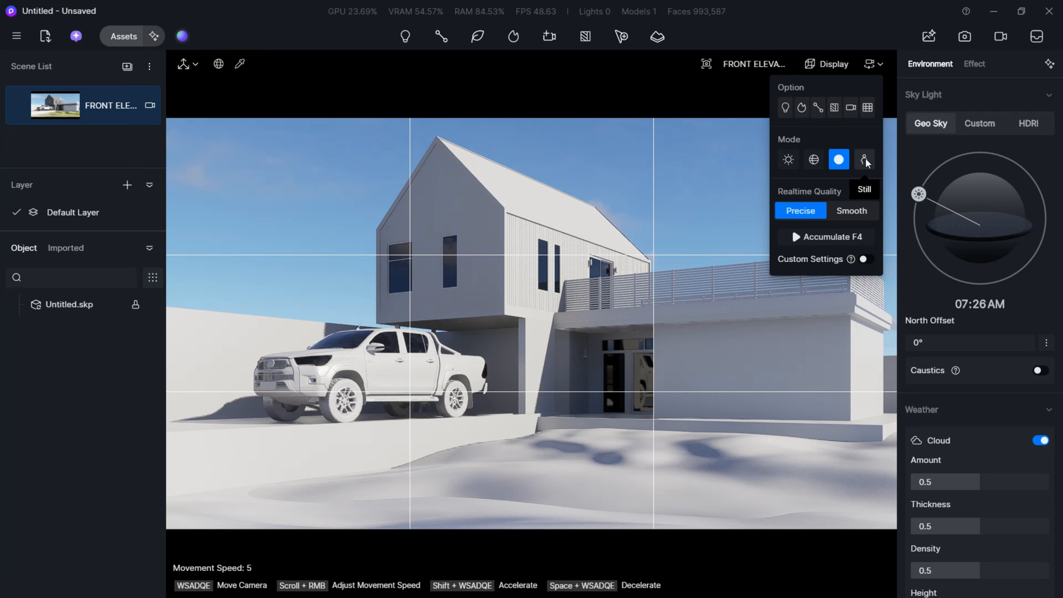
click(744, 99)
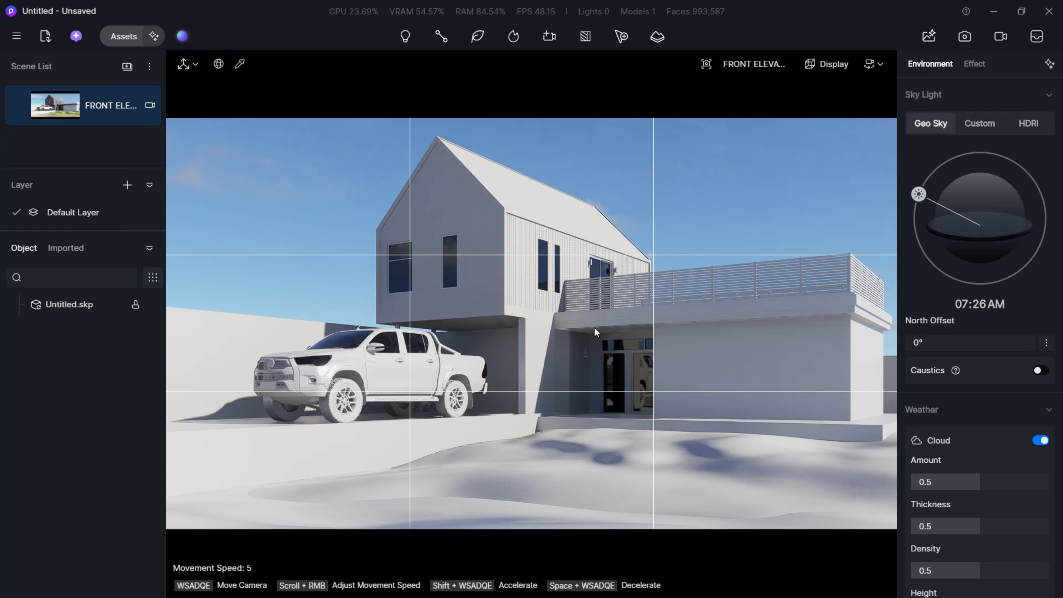
right_drag(594, 326, 582, 288)
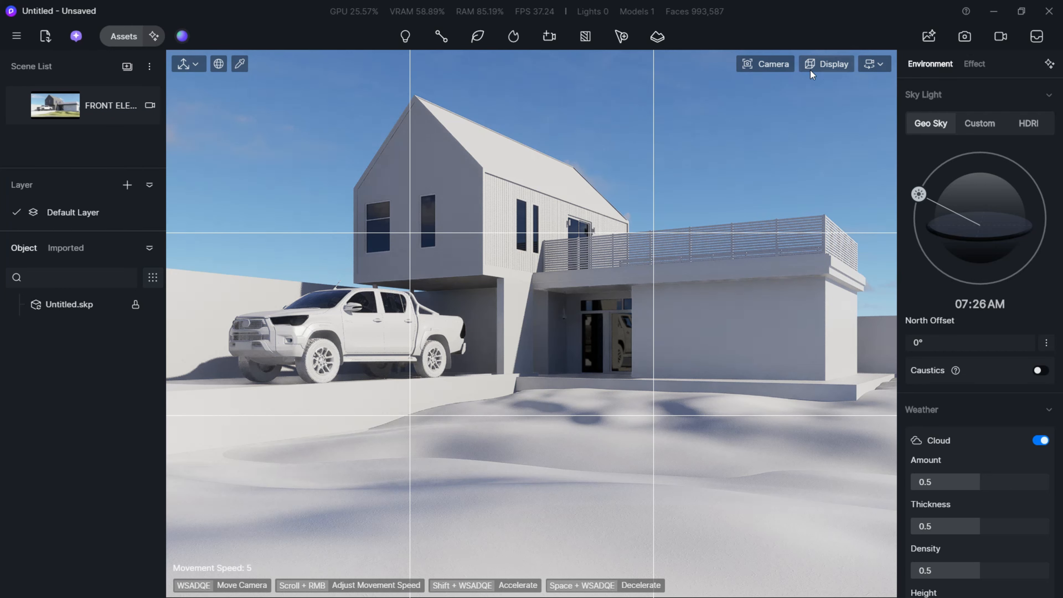
click(825, 64)
click(791, 158)
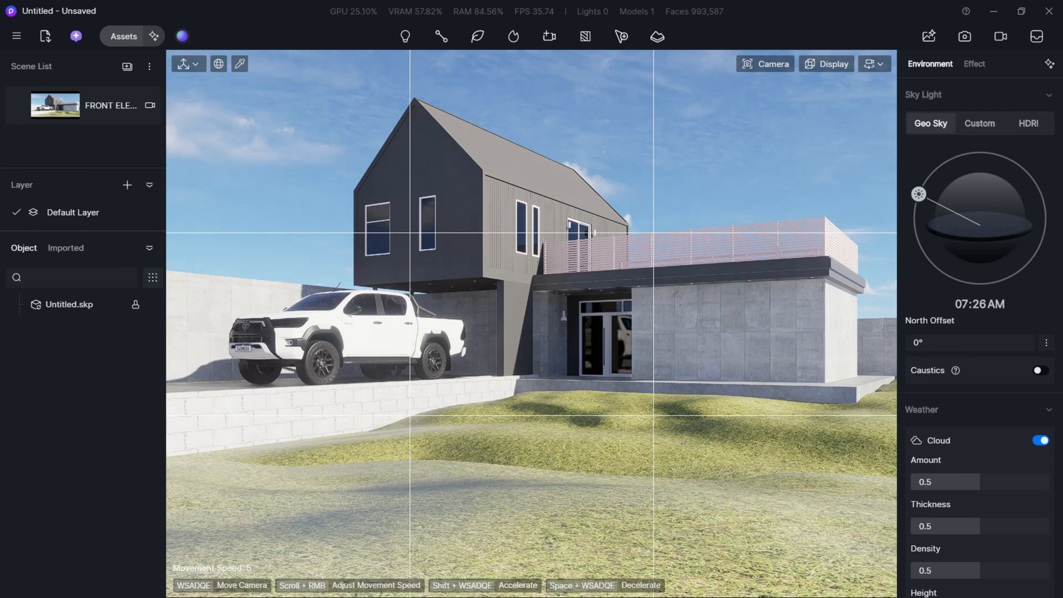
Open the online model assets and show the Character category
click(124, 36)
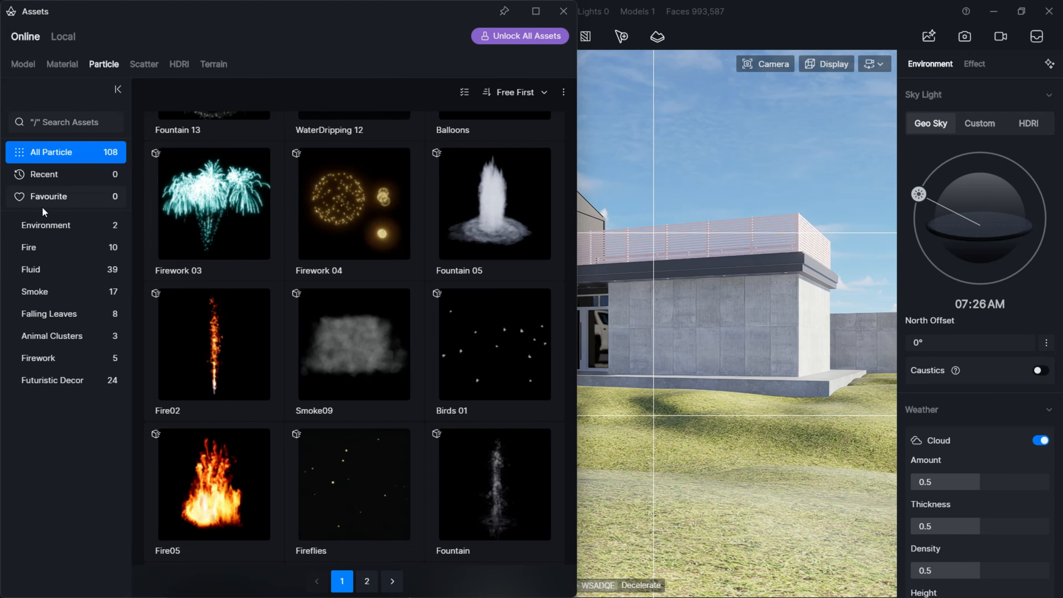
click(23, 64)
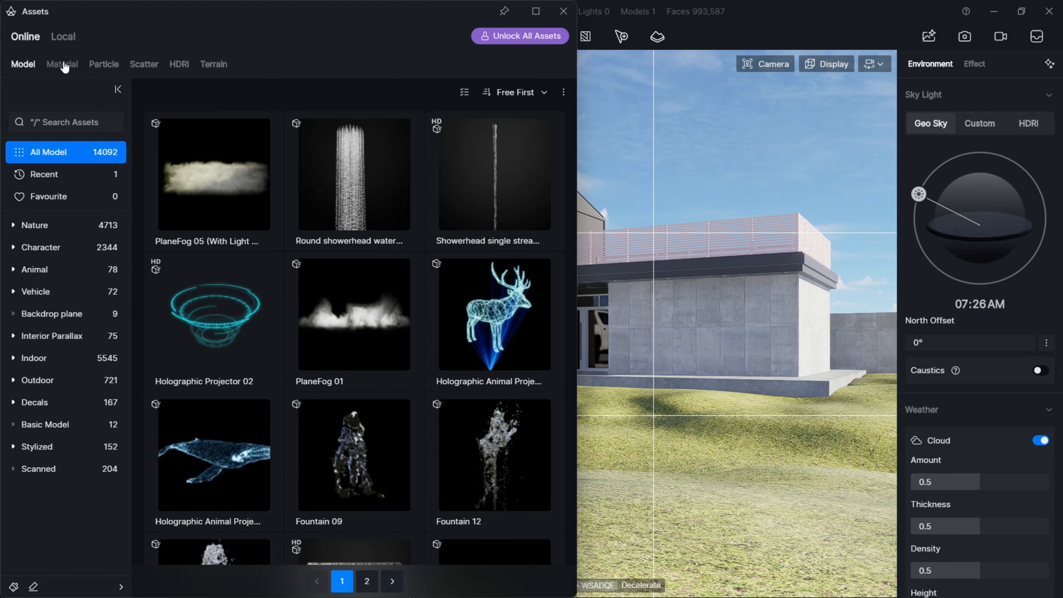
click(64, 248)
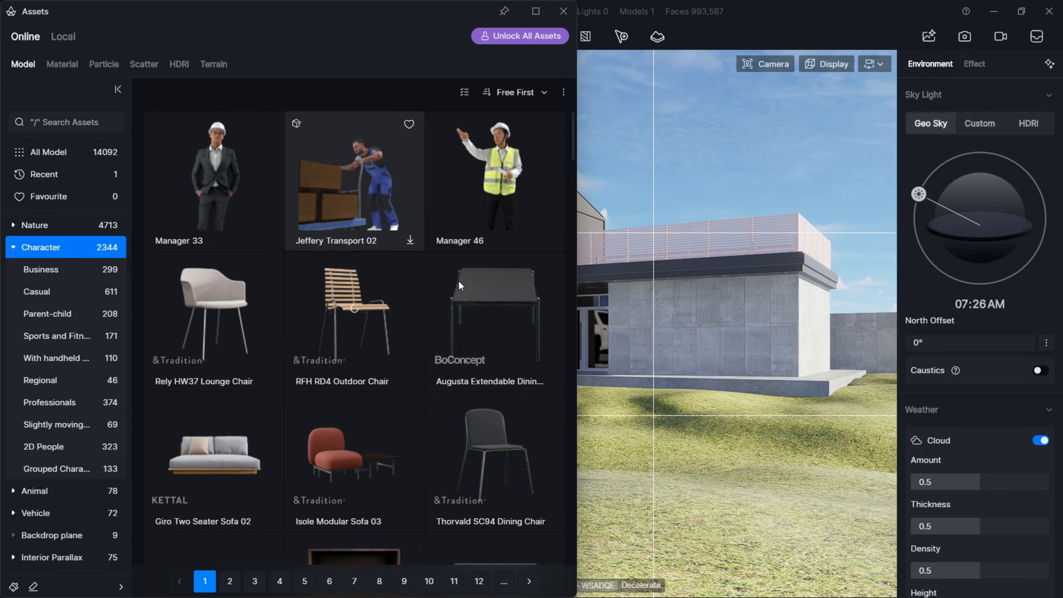
Place the Mason Male Standing 02 character on the grass in front of the house and rotate it 90° about Z
scroll(401, 389, down, 10)
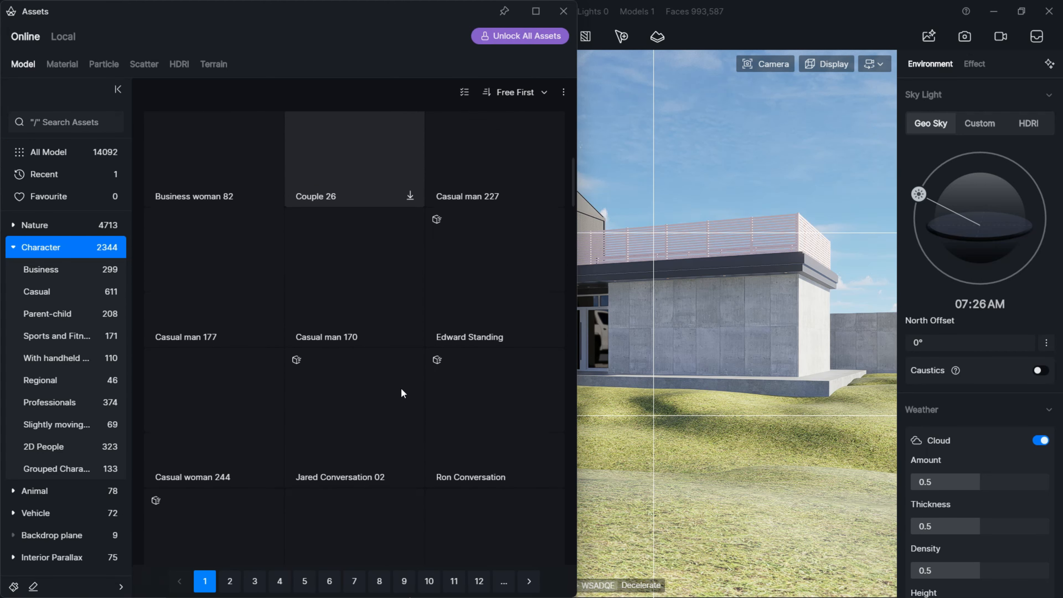
scroll(400, 387, up, 6)
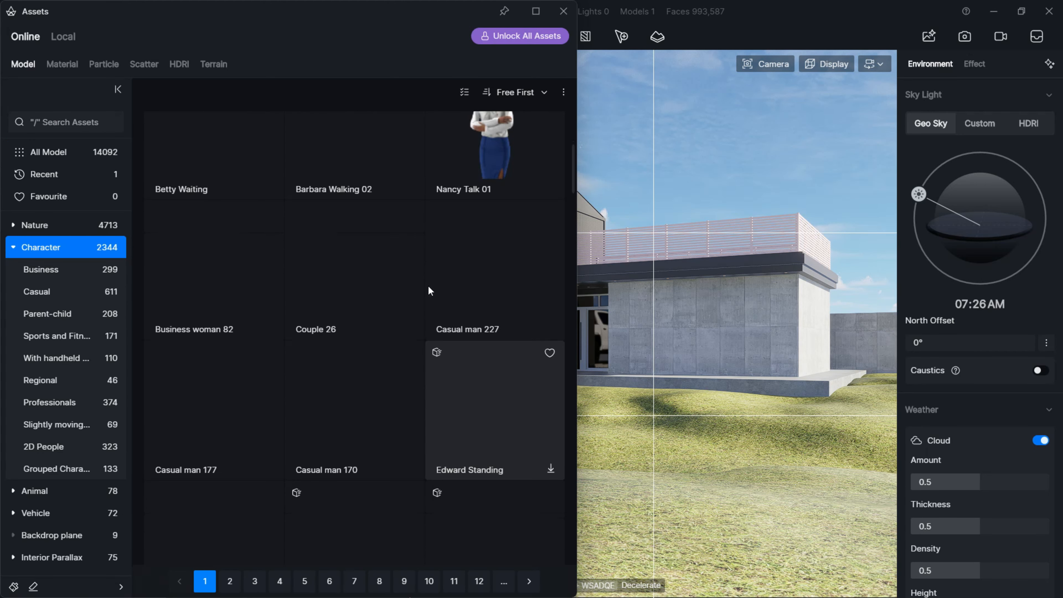
scroll(457, 306, down, 5)
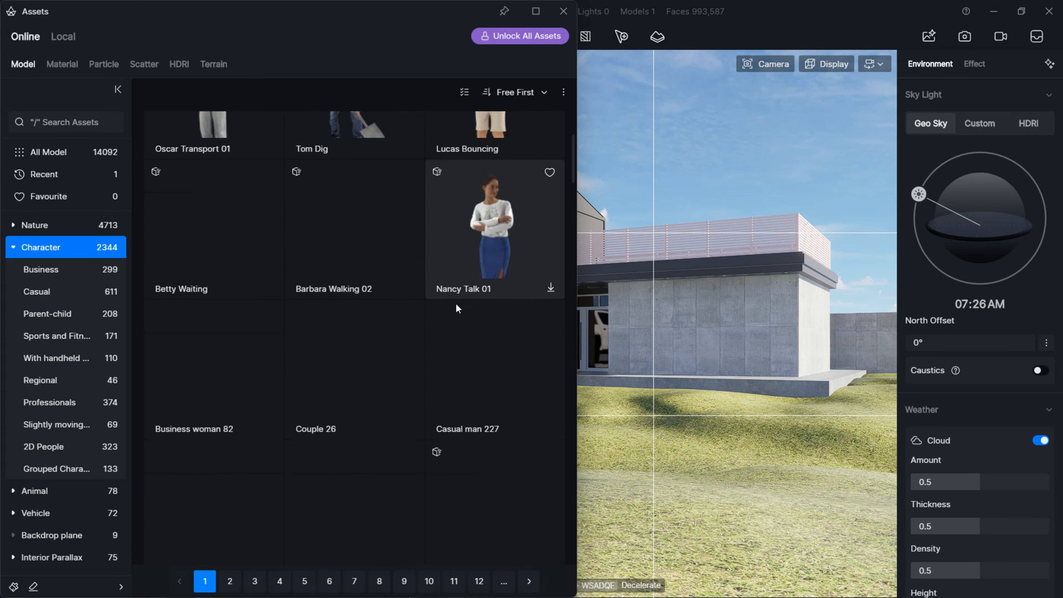
scroll(455, 304, down, 15)
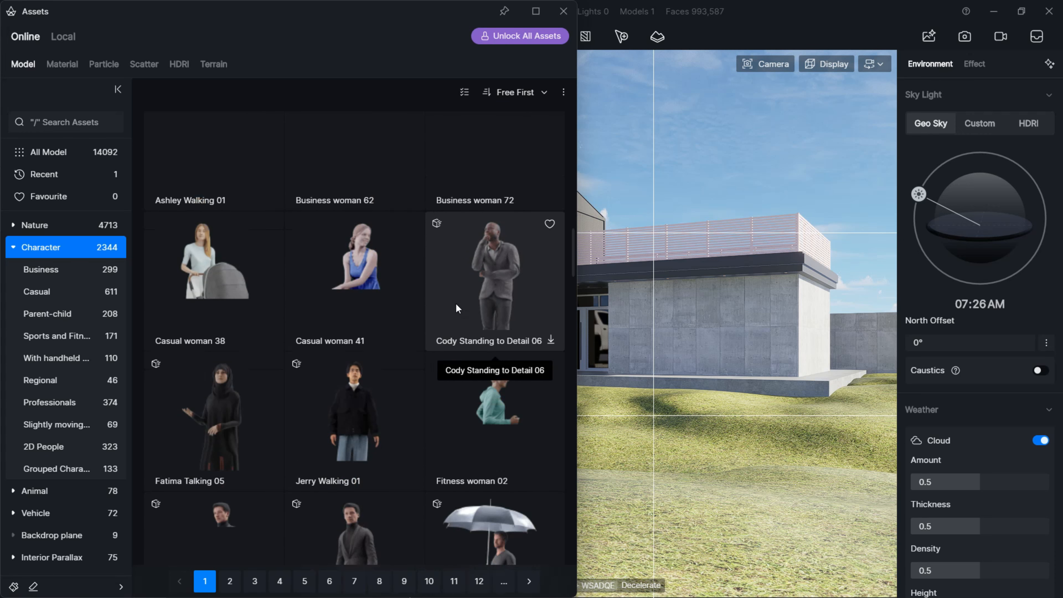
scroll(457, 308, up, 12)
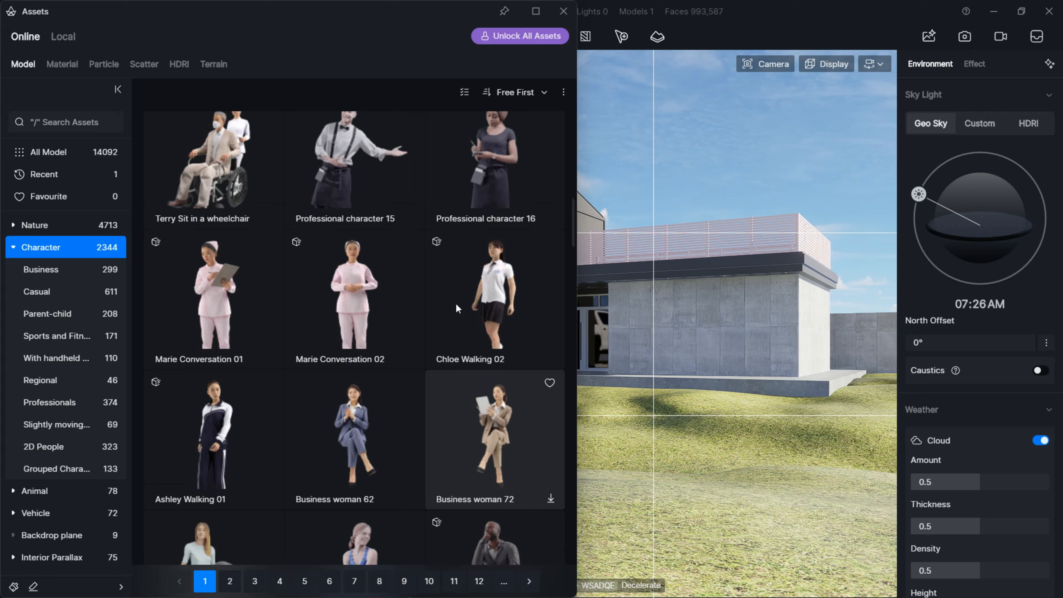
scroll(456, 304, up, 12)
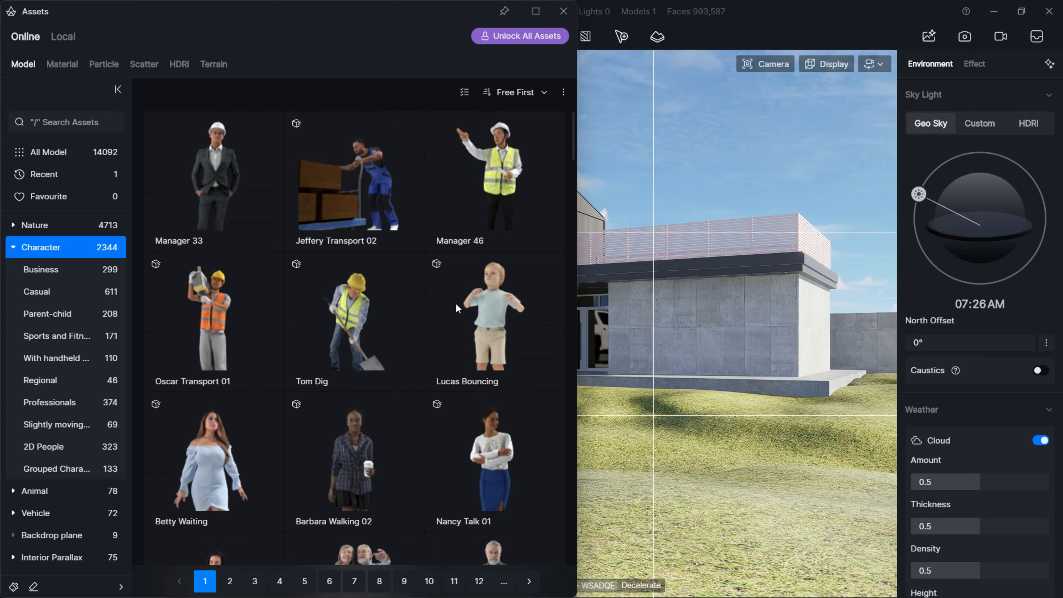
scroll(457, 309, down, 20)
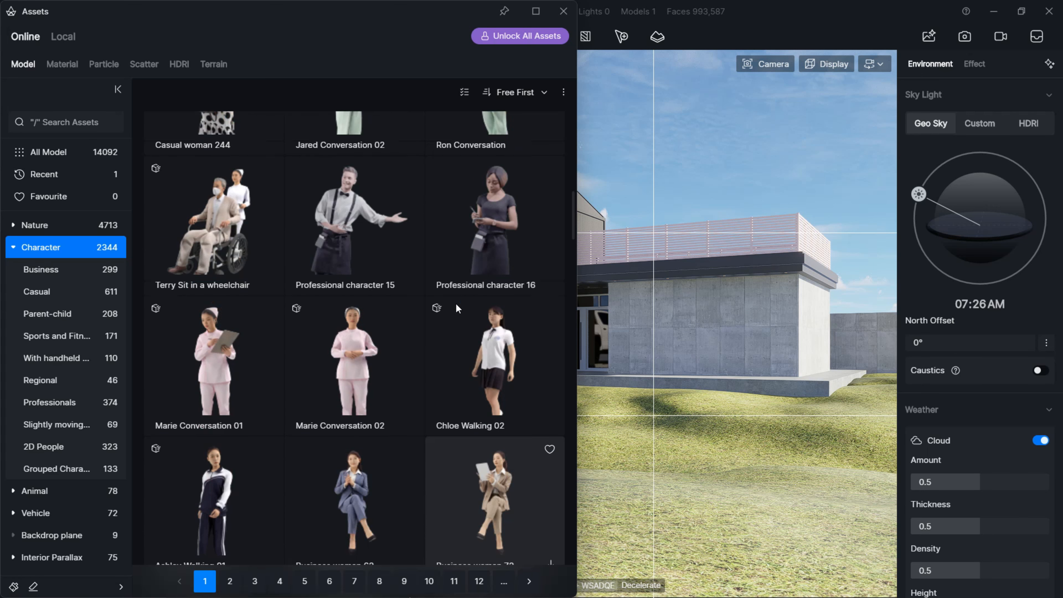
scroll(455, 302, down, 9)
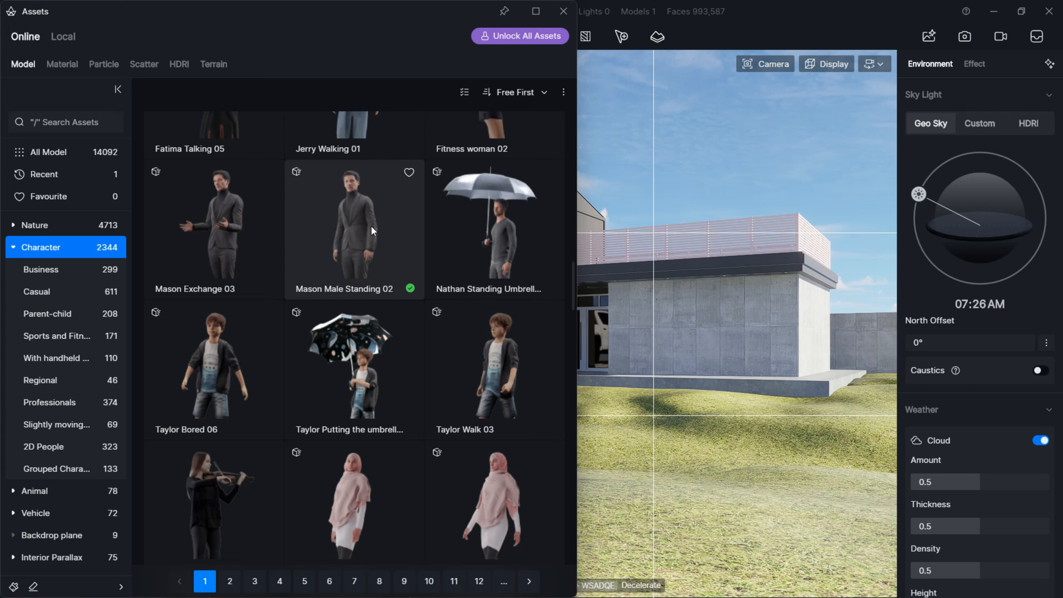
scroll(419, 310, down, 1)
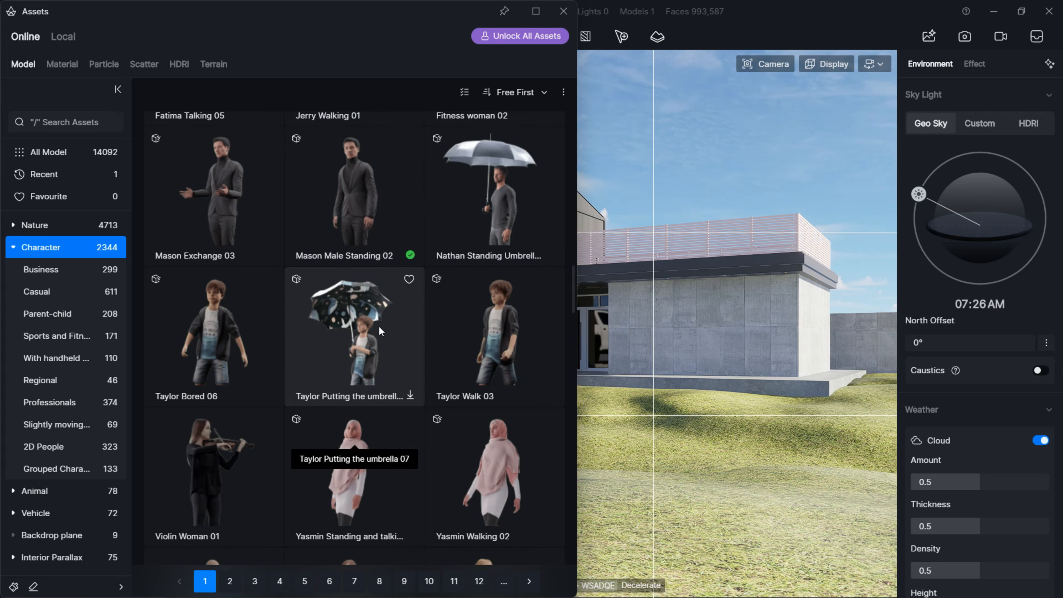
click(373, 218)
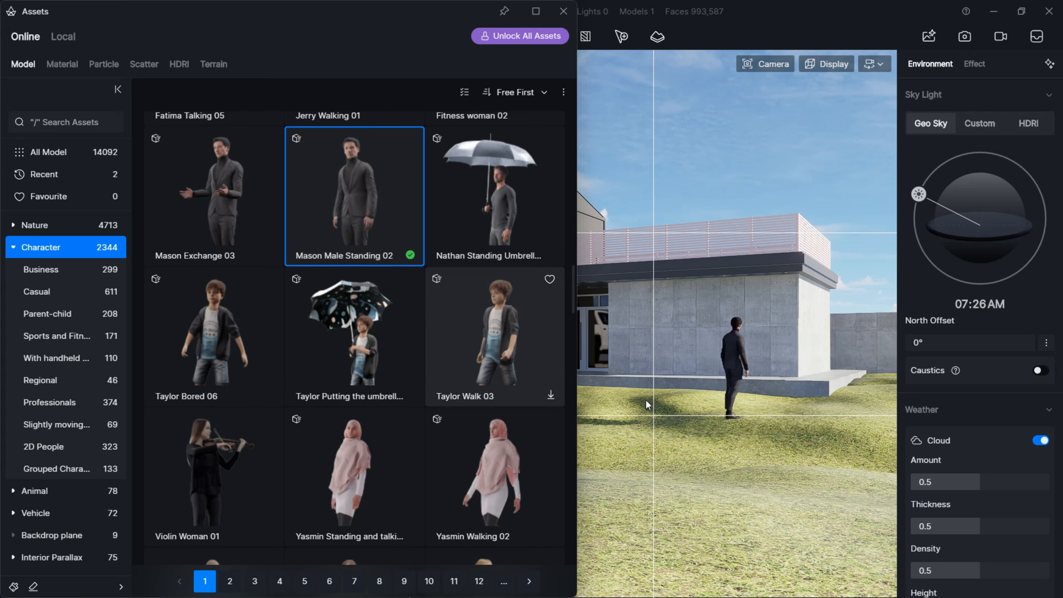
click(690, 532)
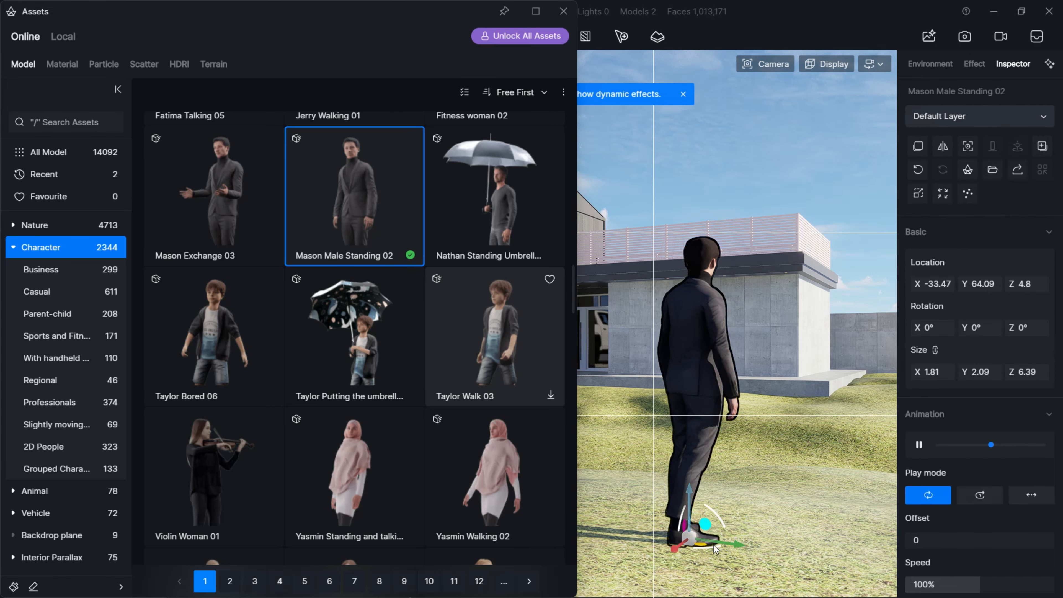
drag(701, 547, 502, 536)
click(851, 162)
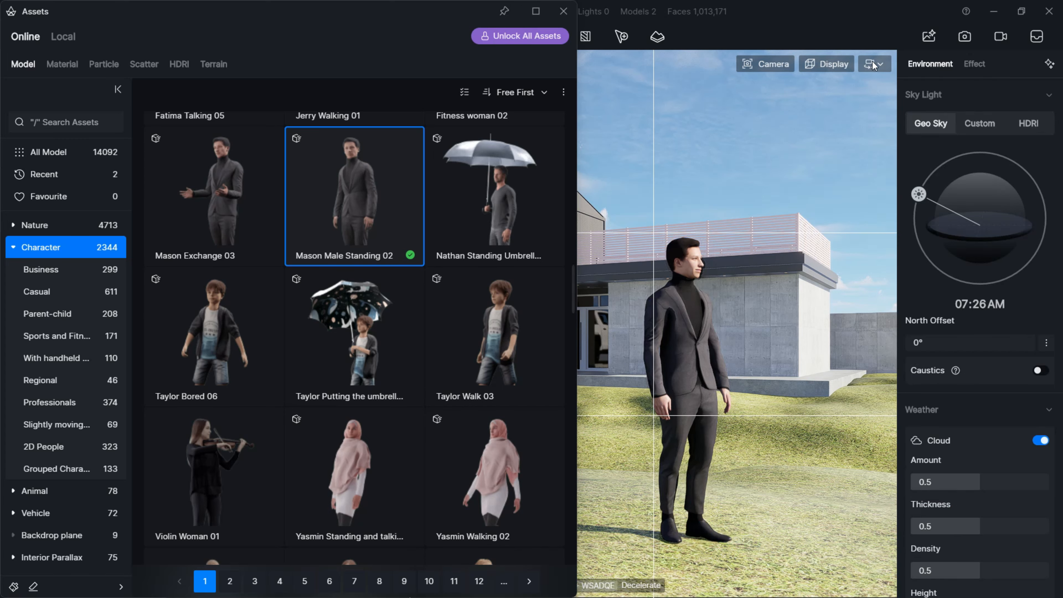
Toggle the viewport display between Still and Dynamic to compare the placed character with and without animation
mouse_move(839, 65)
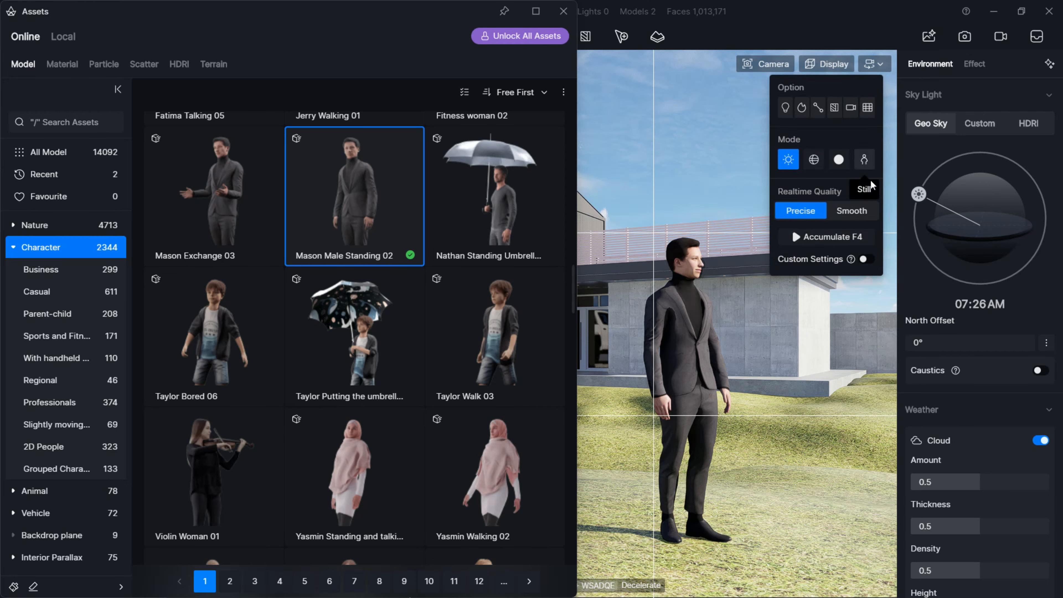
click(863, 160)
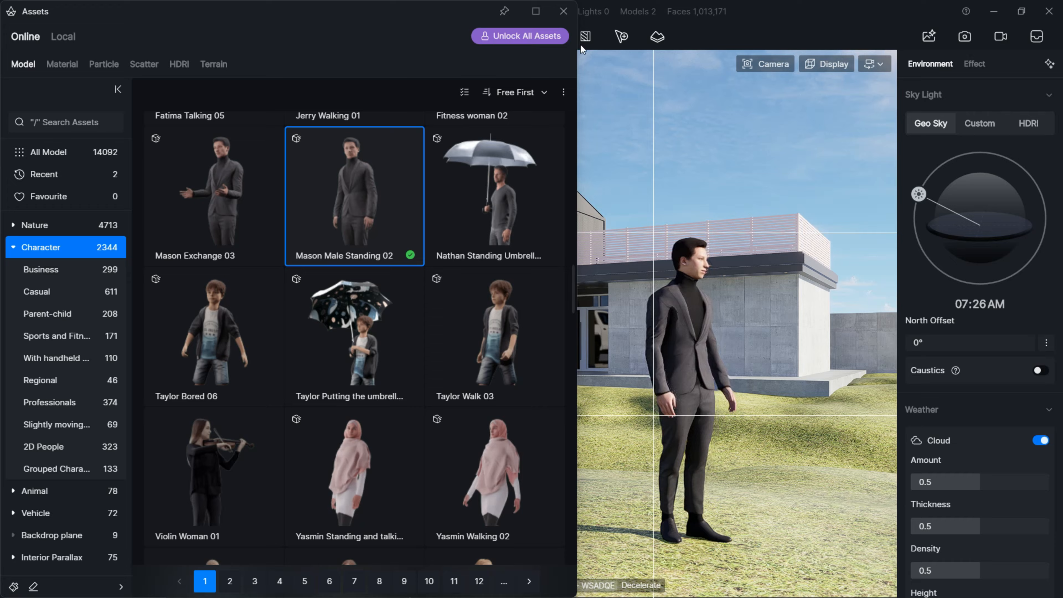
click(730, 310)
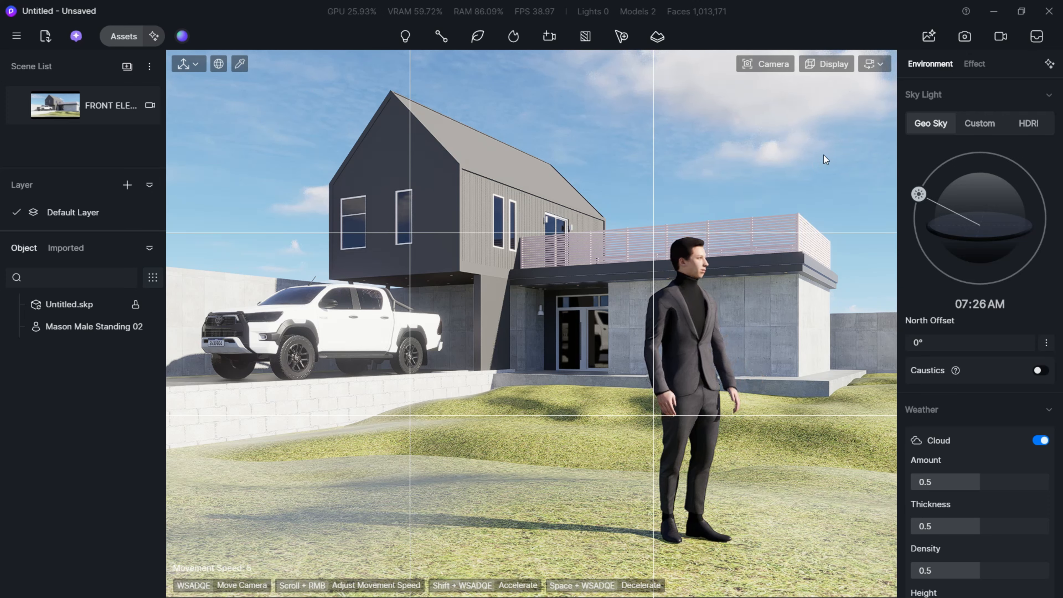
click(869, 65)
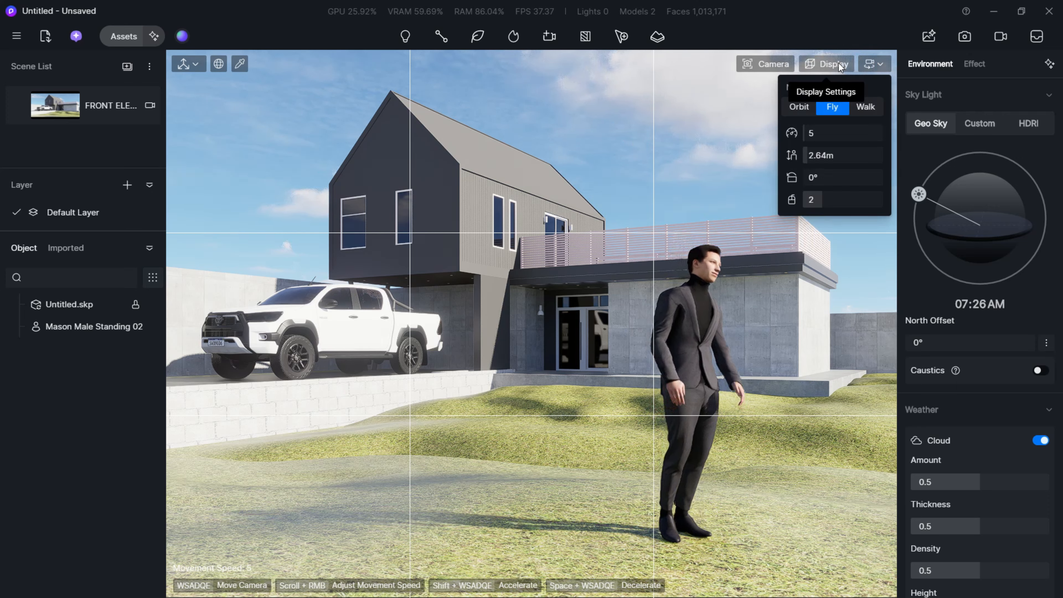
click(826, 63)
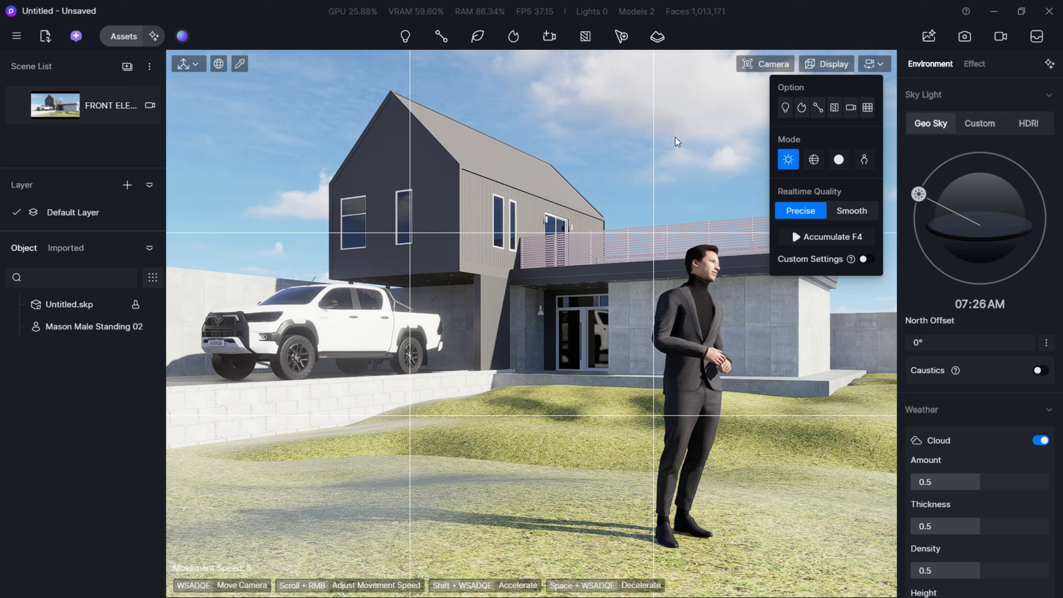
click(555, 131)
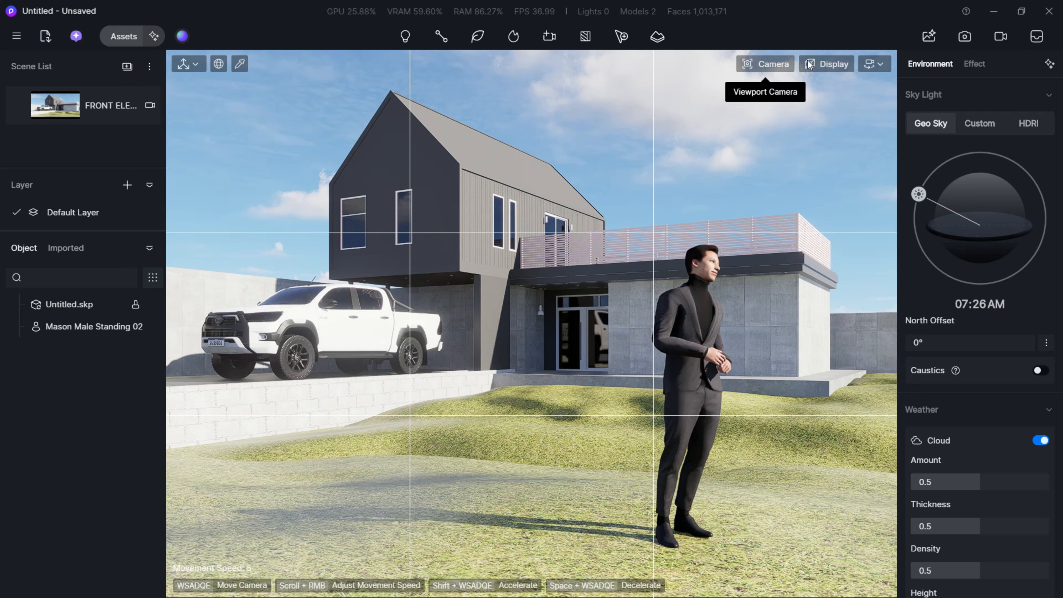
click(874, 64)
click(864, 160)
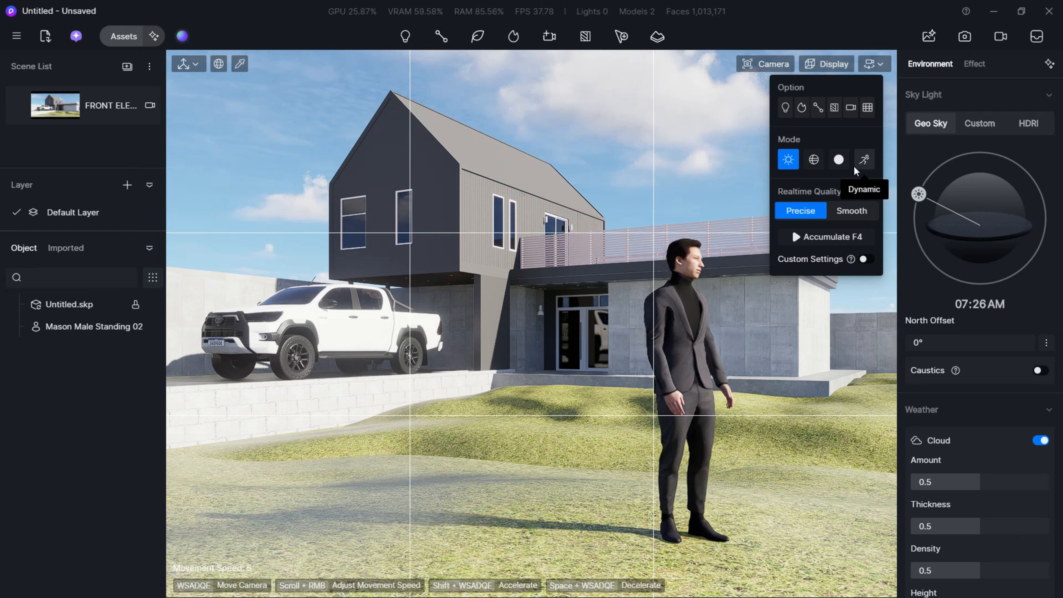
click(864, 160)
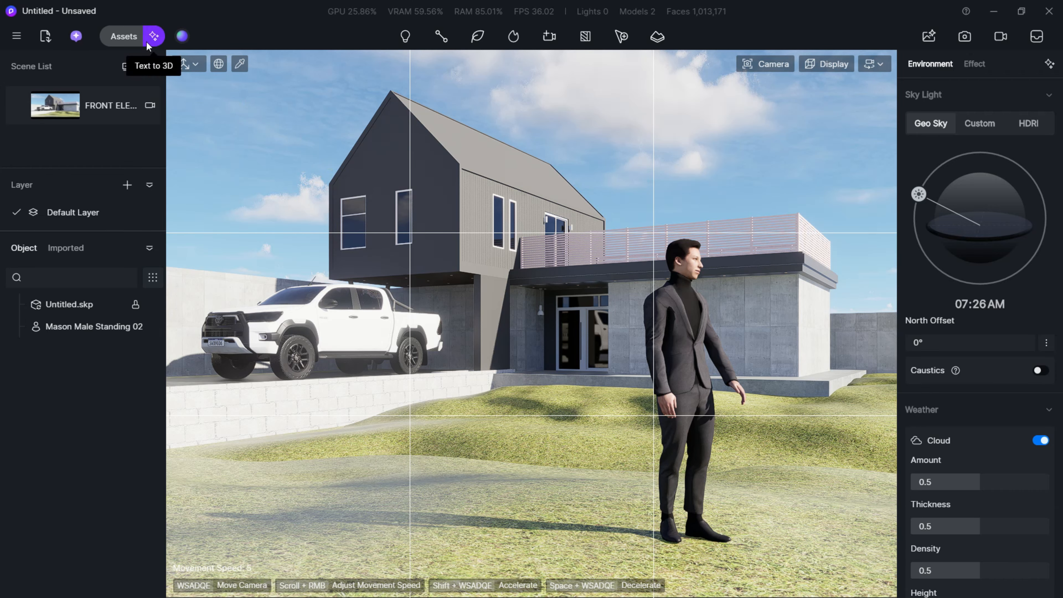
Close the asset library and delete the Mason Male Standing 02 character from the scene
click(124, 36)
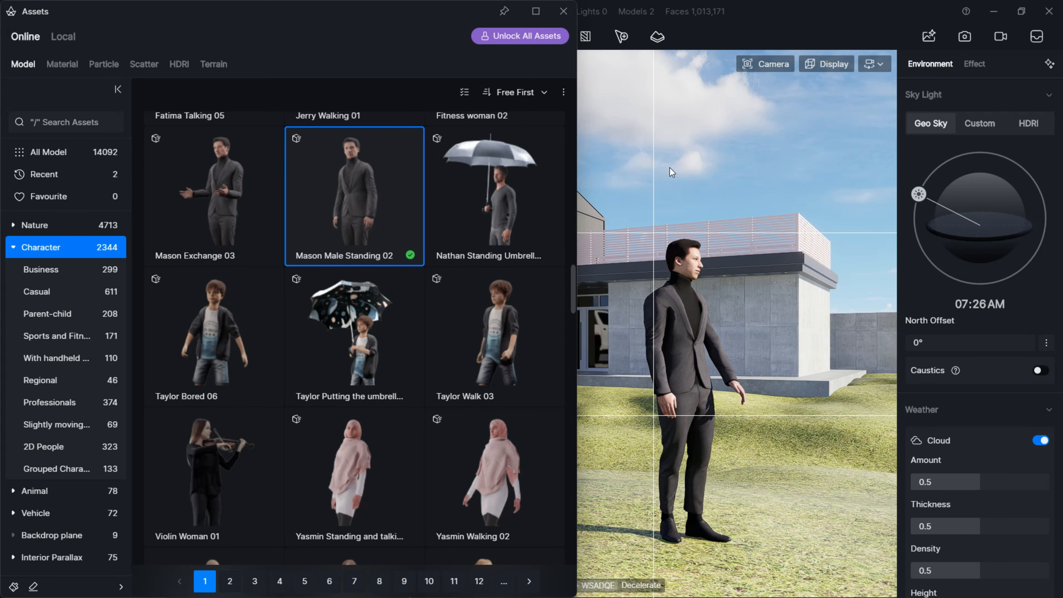
click(564, 13)
click(687, 295)
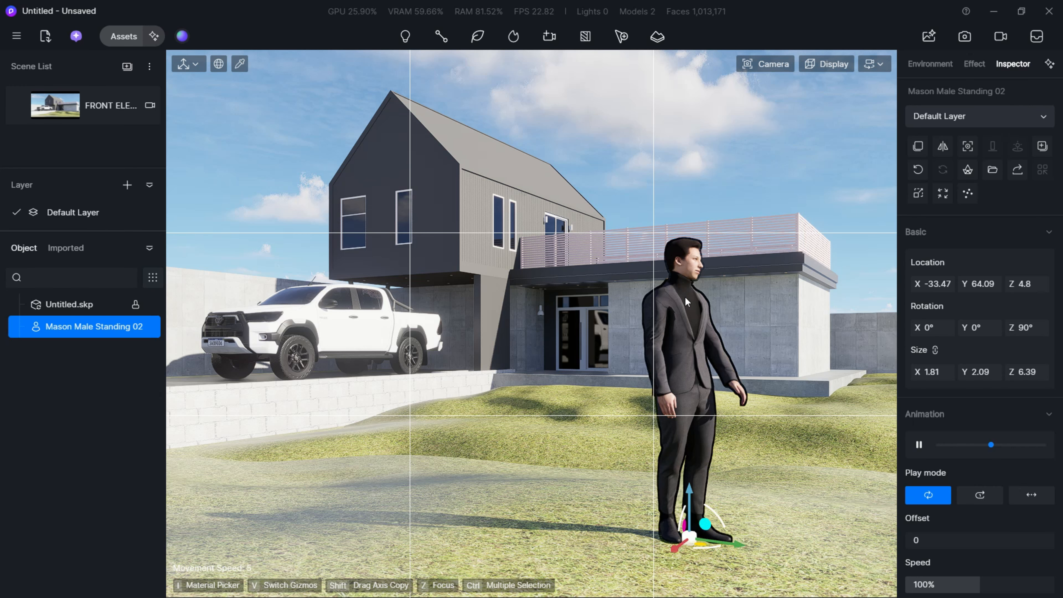
key(Delete)
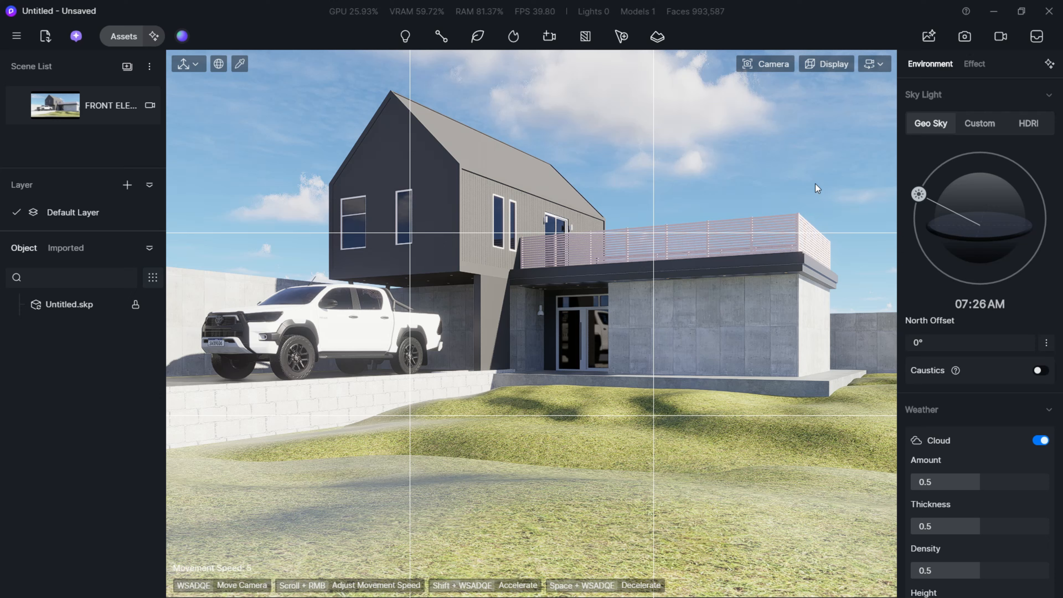
Switch the viewport navigation to Orbit, try it around the house and reopen the navigation options
click(871, 64)
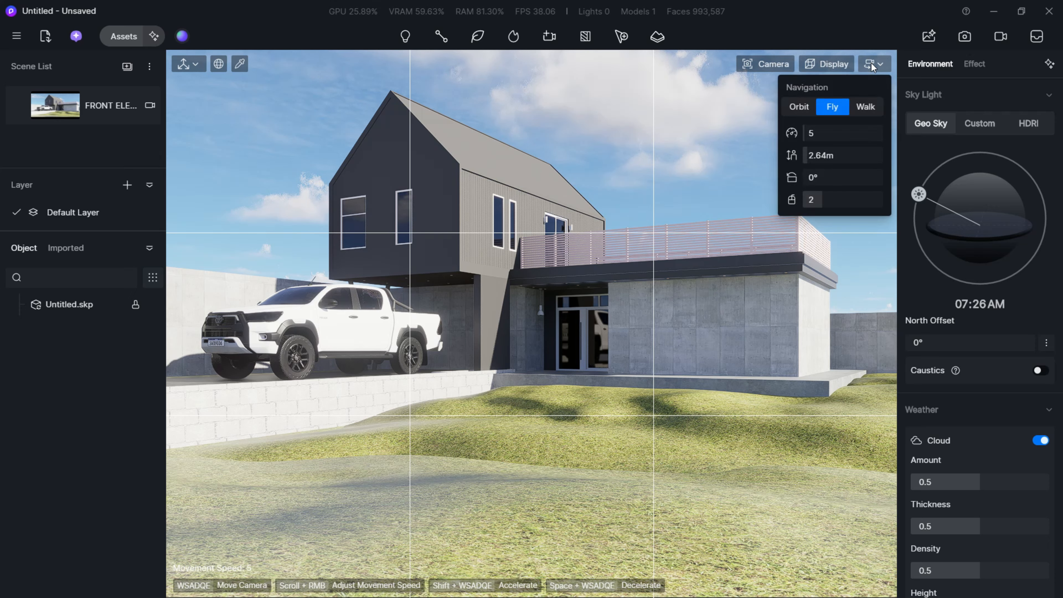
click(804, 105)
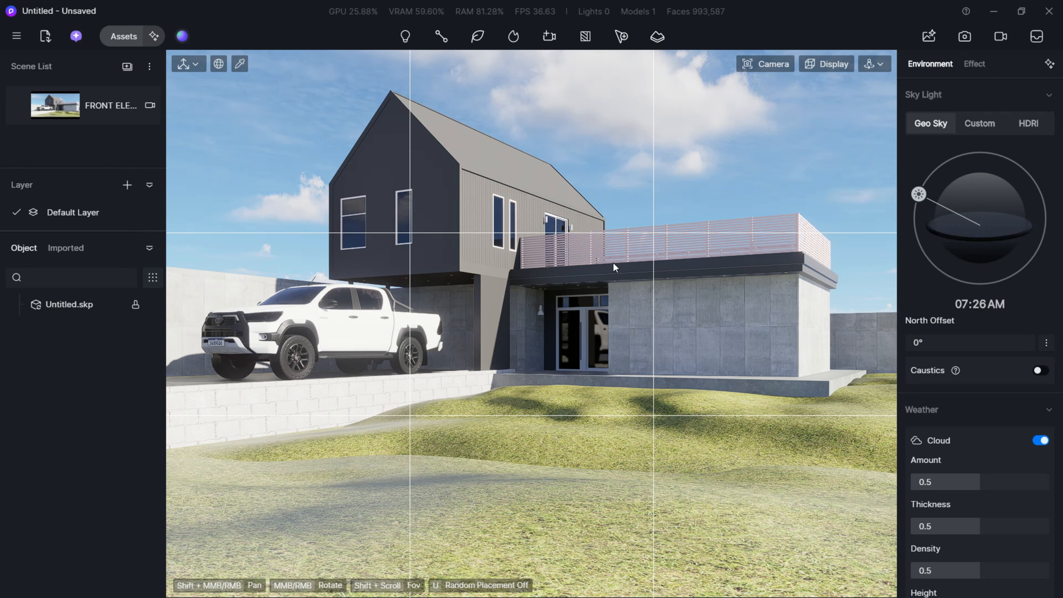
middle_drag(638, 294, 693, 276)
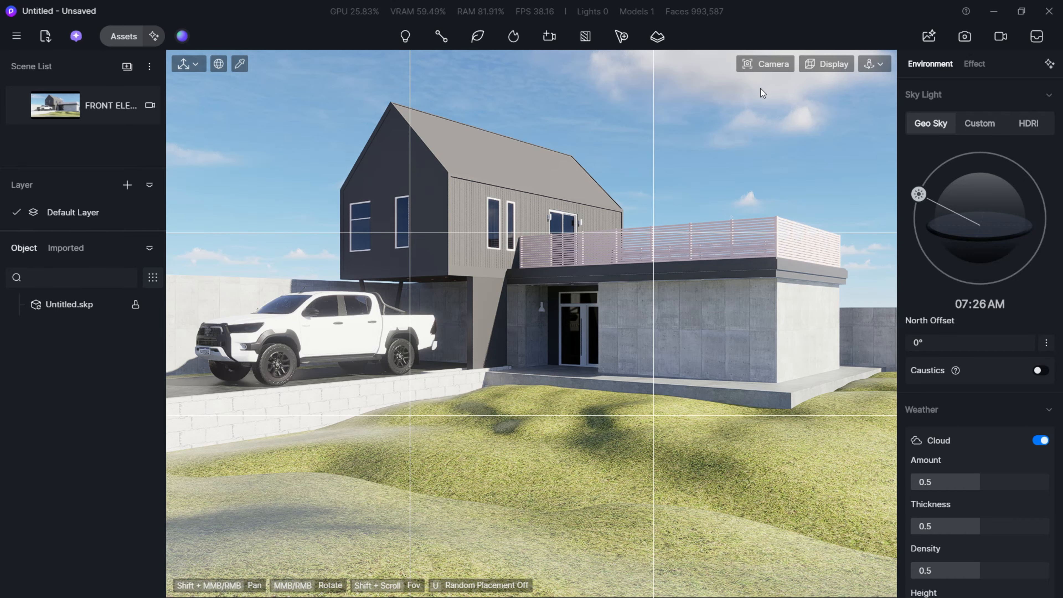
click(871, 64)
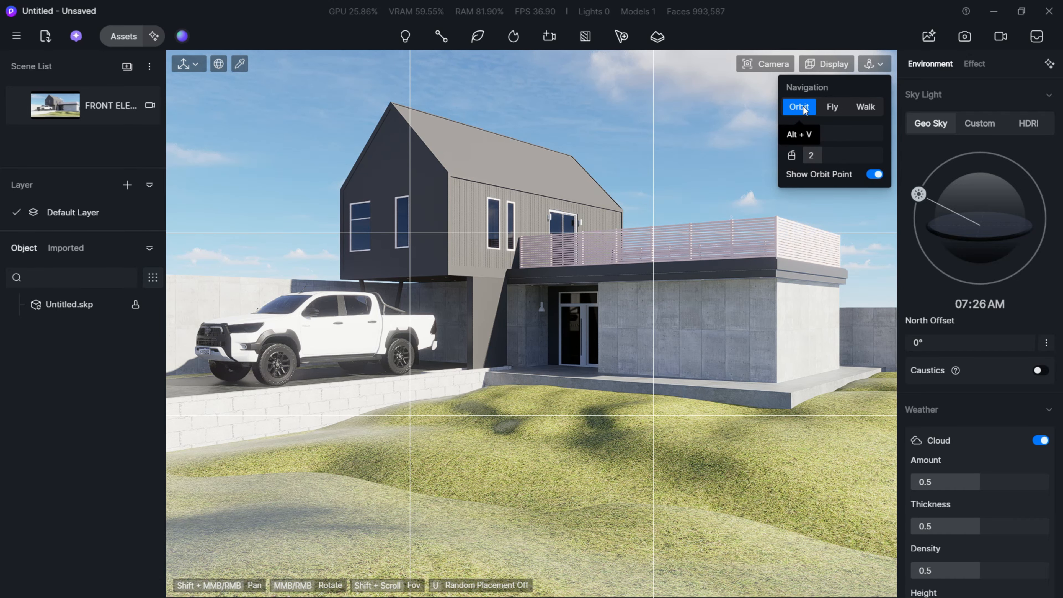
Compare the Orbit and Fly navigation modes and leave the viewport navigation set to Fly
click(832, 107)
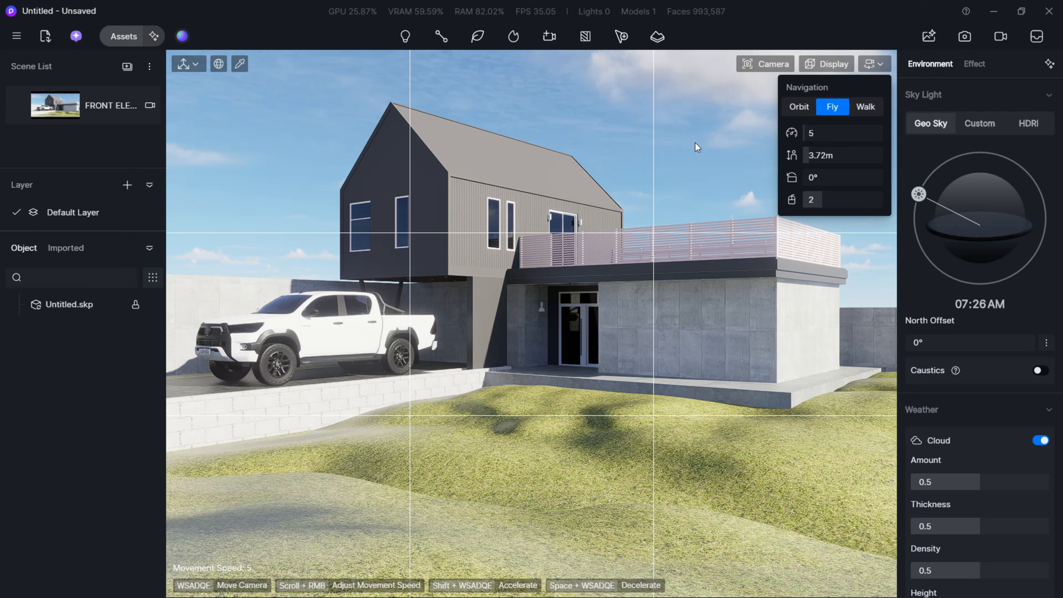
click(714, 156)
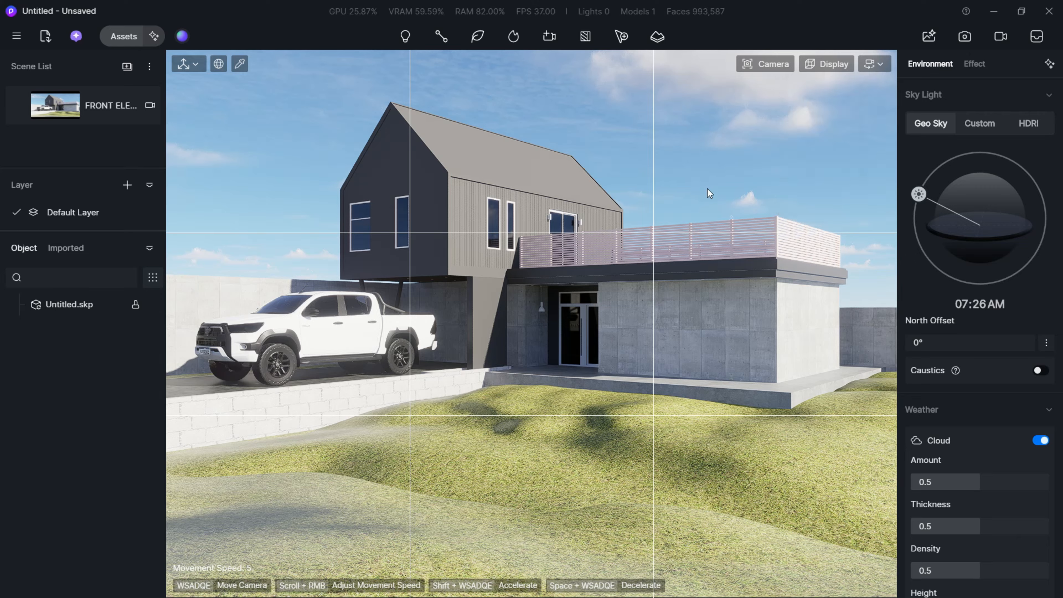
click(867, 63)
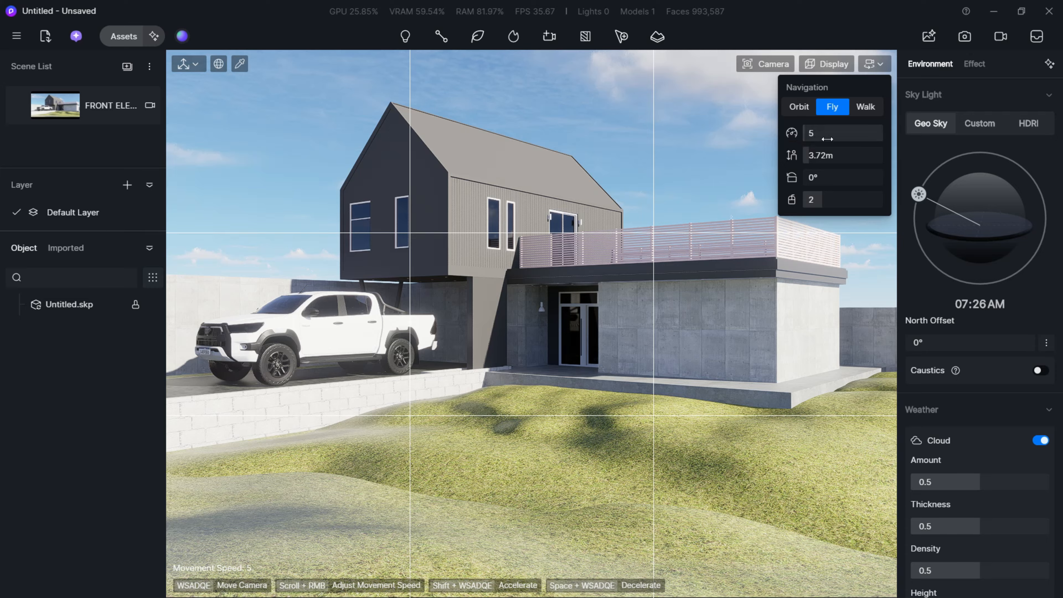
click(799, 107)
click(824, 110)
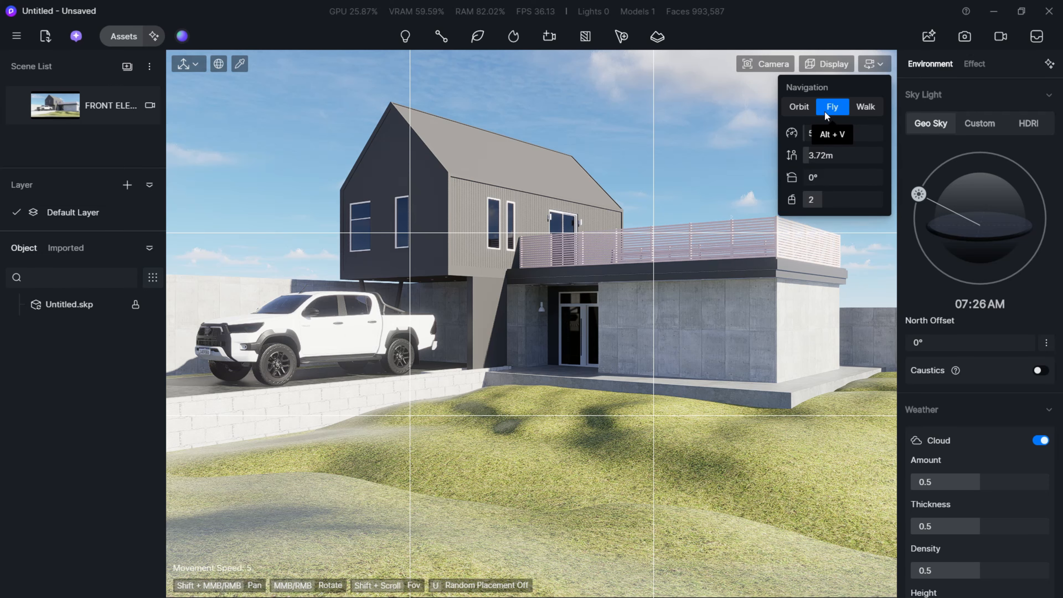
click(692, 165)
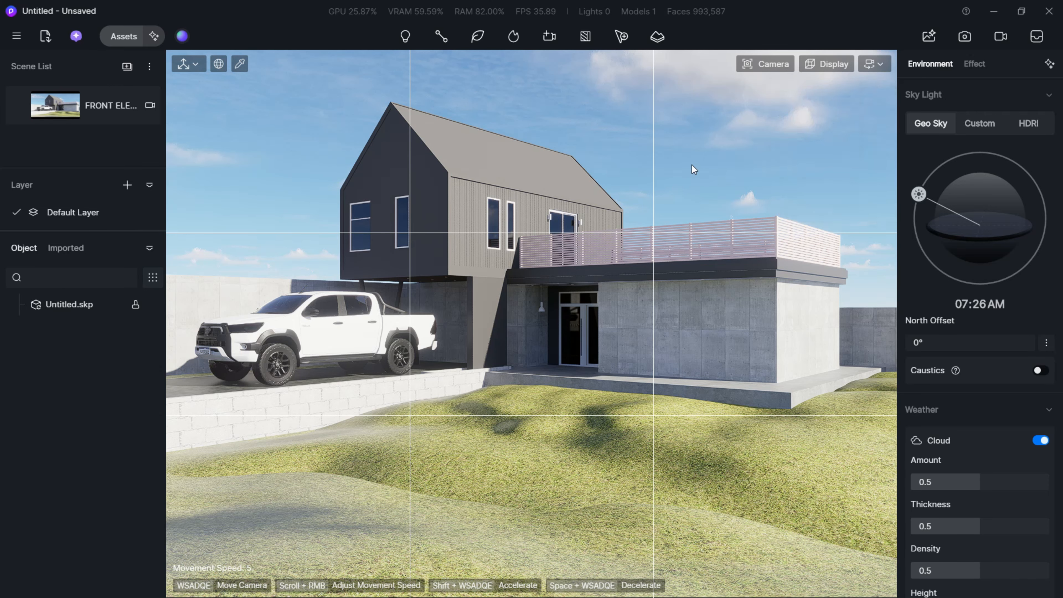
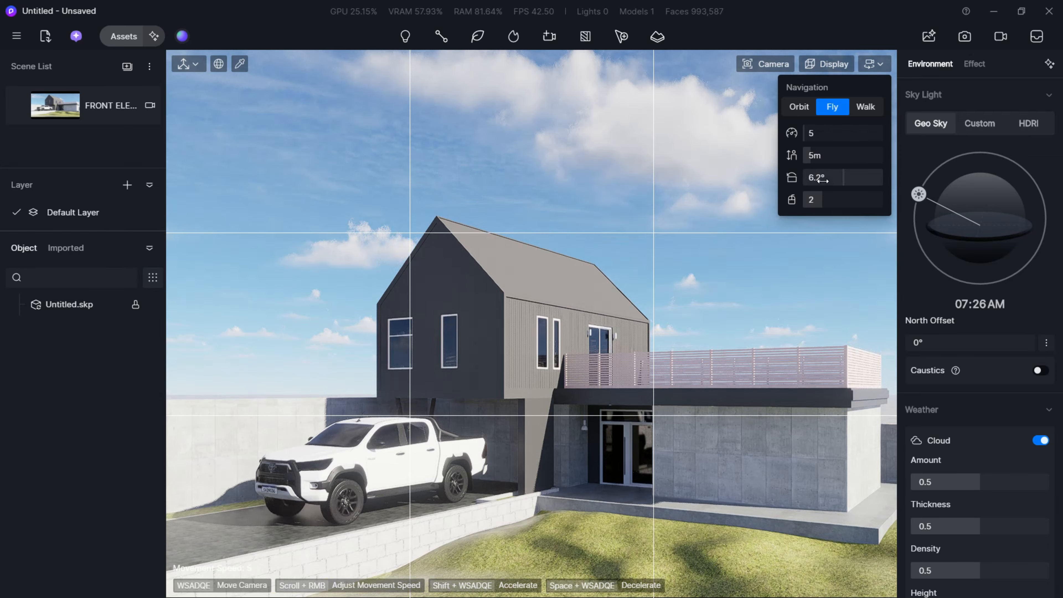
Try tilting the camera to -15.5° in the Fly navigation options and set the tilt back to 0°
drag(814, 177, 808, 179)
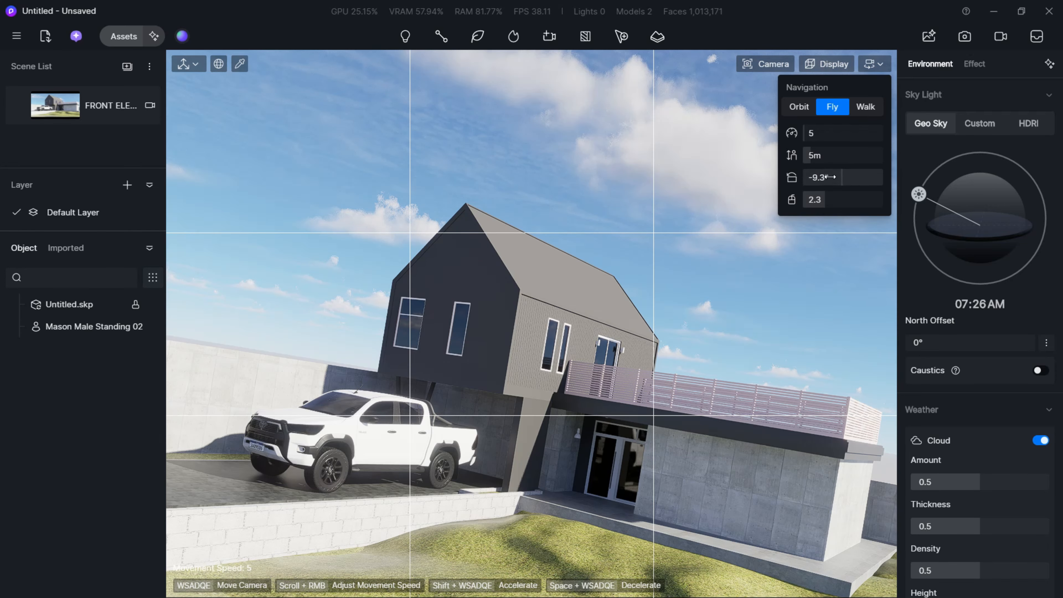
drag(839, 177, 836, 177)
click(836, 177)
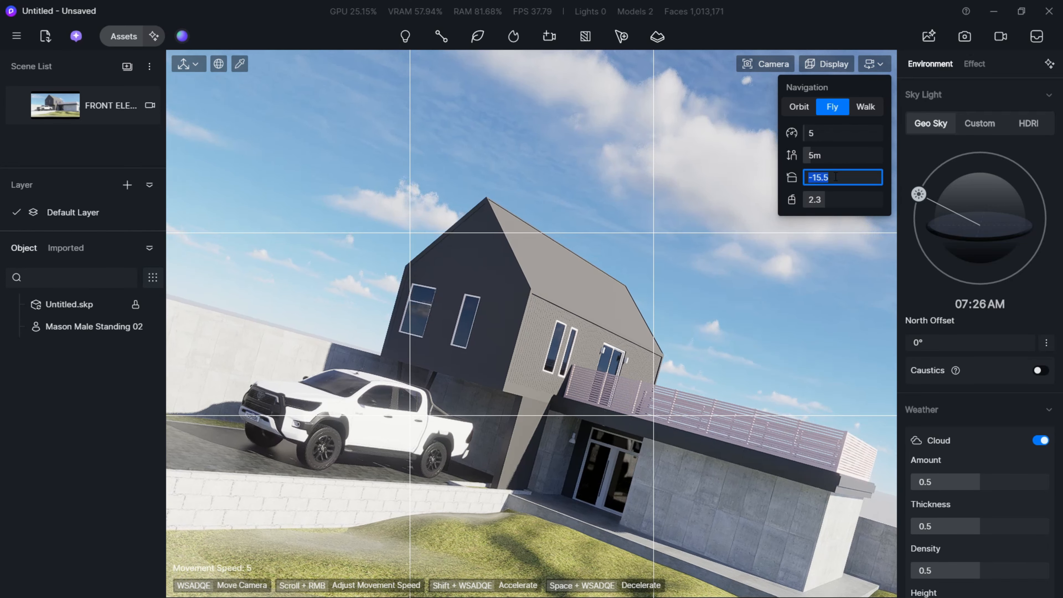
text(0)
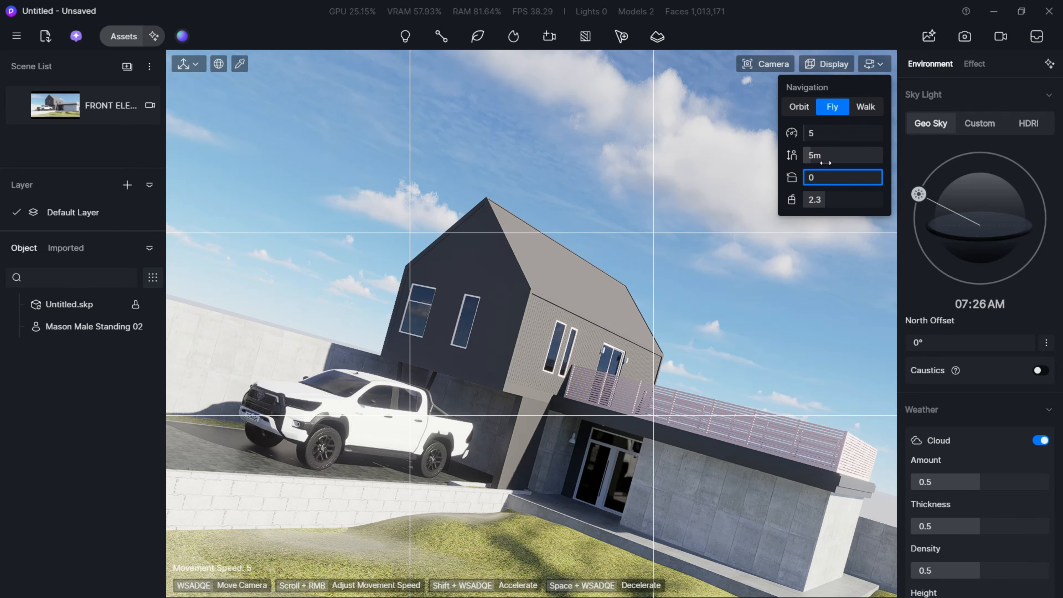
key(Return)
click(832, 156)
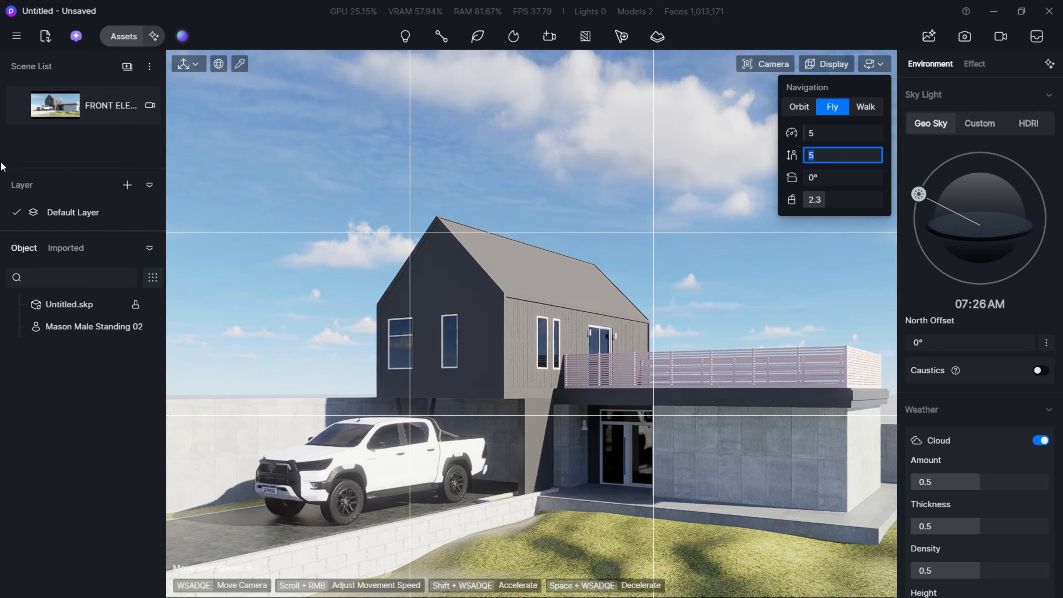
Return to the saved front elevation scene and delete the Mason Male Standing 02 character from the grass
click(105, 120)
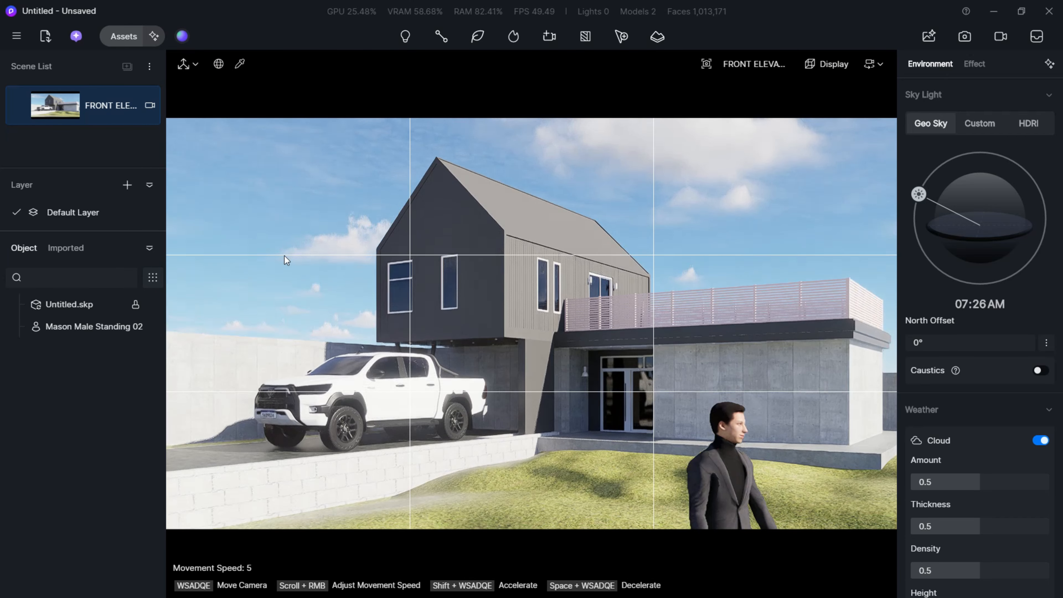
click(734, 390)
key(Delete)
click(967, 65)
click(937, 65)
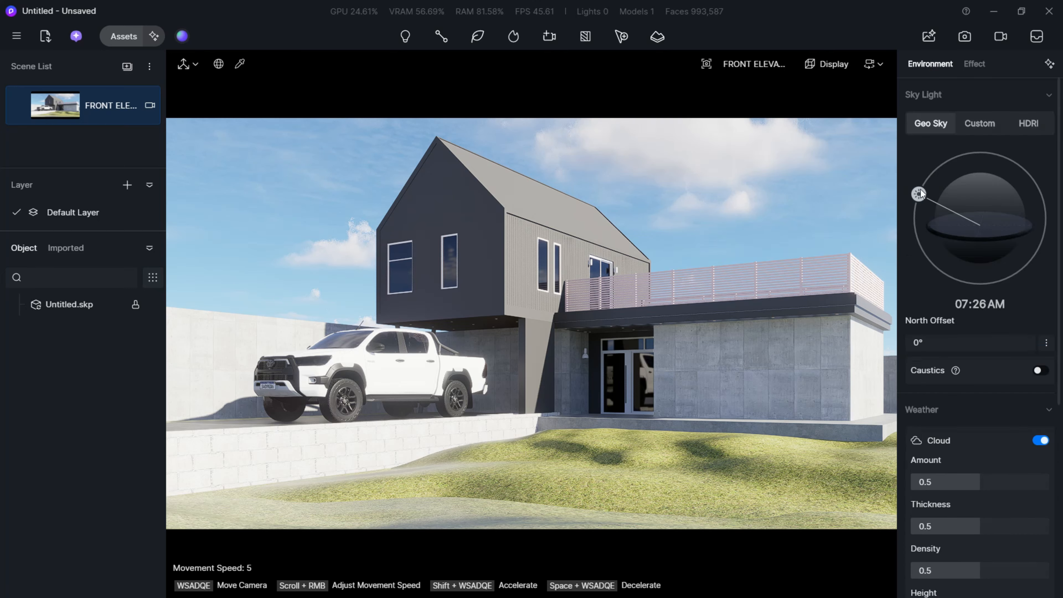
Set the Geo Sky sun time to 08:06 AM with a north offset of 11.5° and enable Caustics
mouse_move(920, 192)
mouse_down()
mouse_move(980, 164)
mouse_move(1020, 192)
mouse_move(1002, 174)
mouse_move(938, 174)
mouse_move(925, 197)
mouse_move(929, 176)
mouse_move(944, 170)
mouse_move(1004, 170)
mouse_move(1015, 178)
mouse_move(946, 168)
mouse_move(926, 187)
mouse_up()
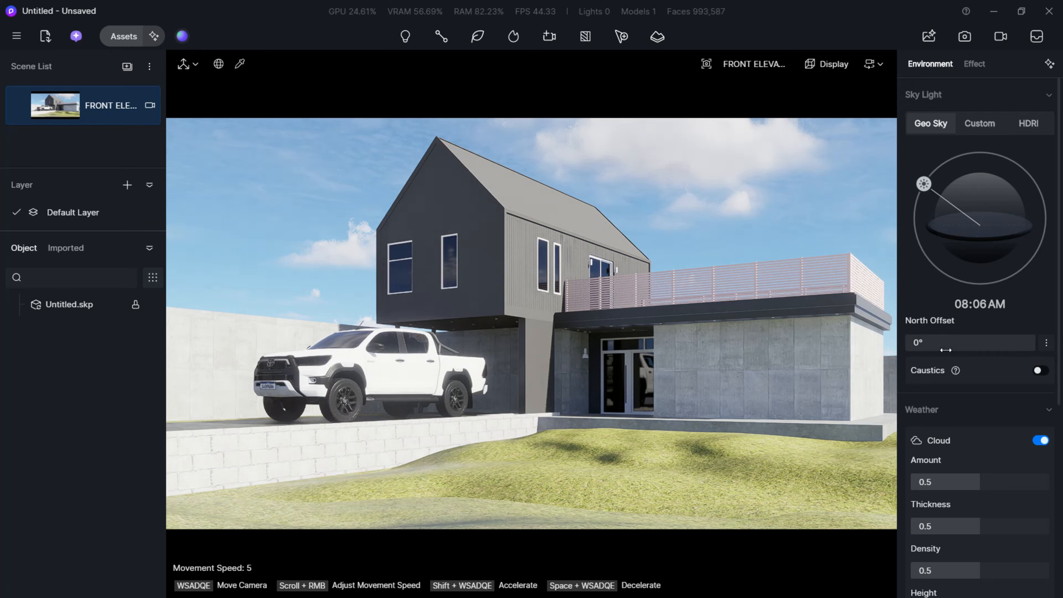
mouse_move(945, 350)
mouse_down()
mouse_move(927, 343)
mouse_move(965, 342)
mouse_move(930, 343)
mouse_up()
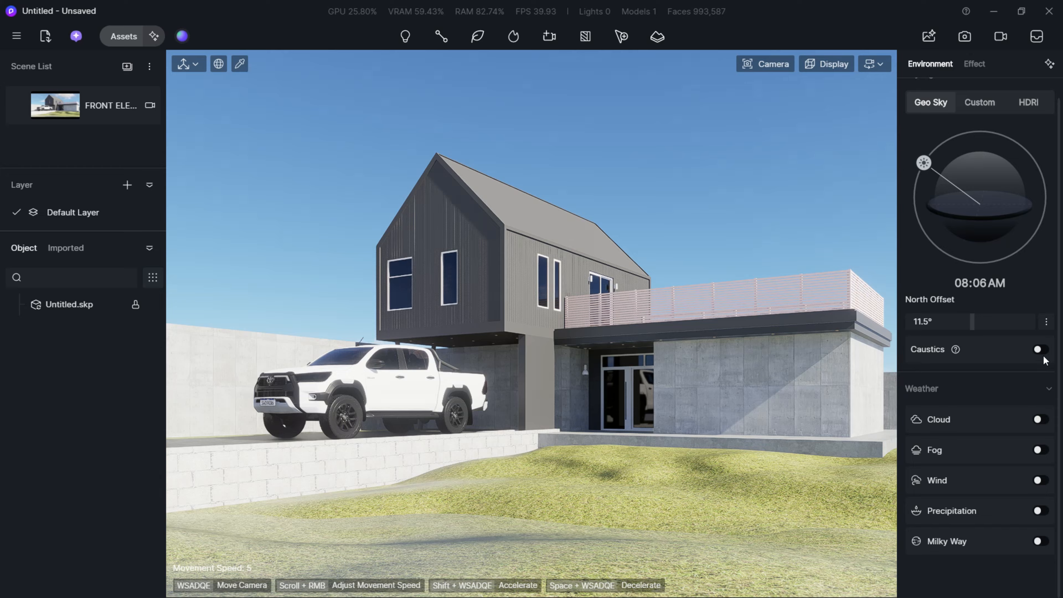
click(1042, 350)
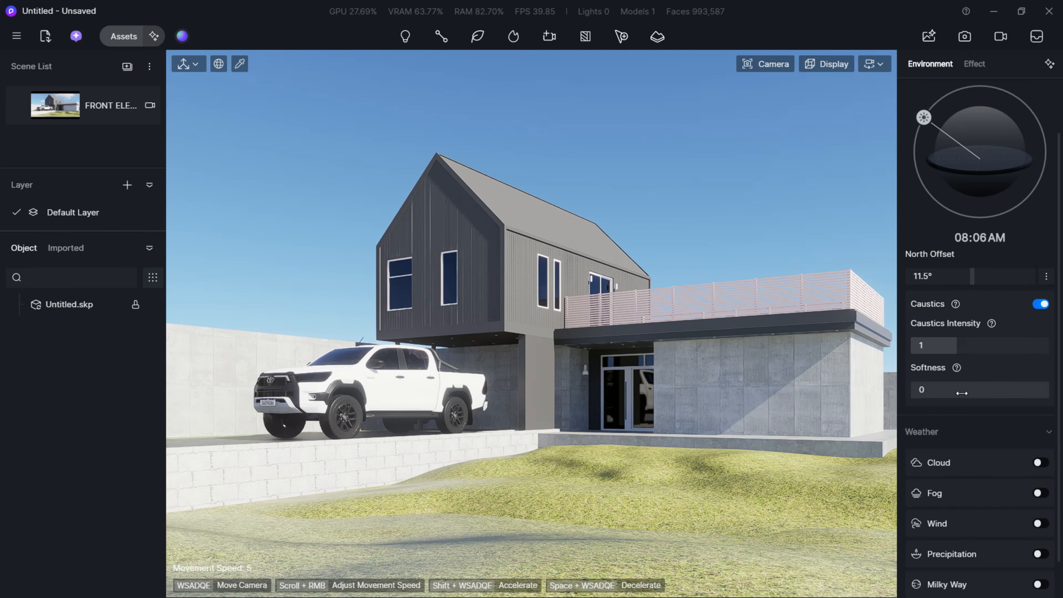
Enable clouds, try an amount of 1, and set the cloud amount to 0.41 and thickness to 0.43
click(1040, 462)
scroll(960, 460, down, 1)
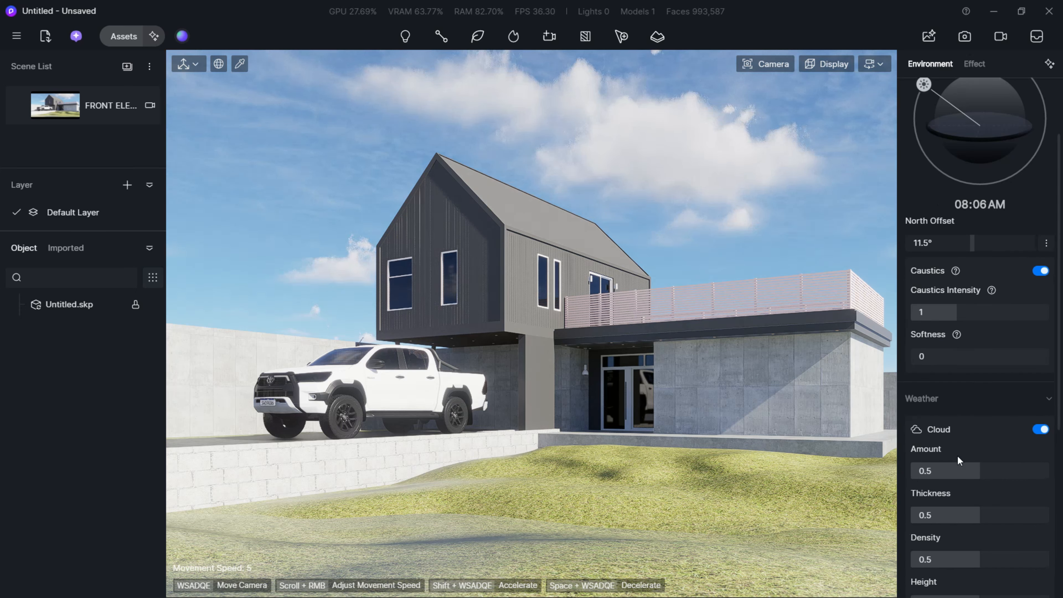
drag(978, 464, 1050, 469)
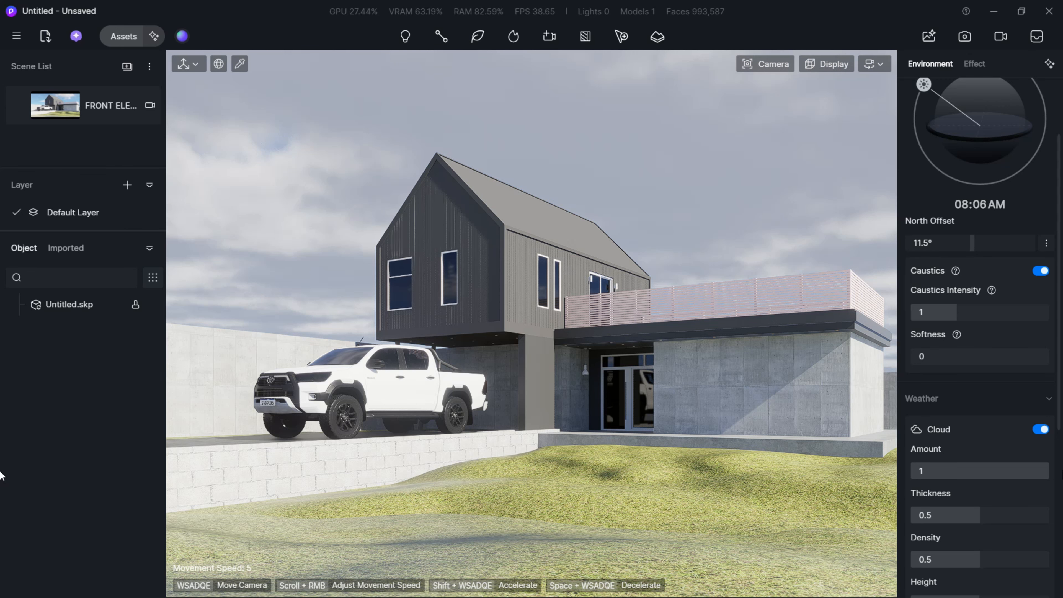
drag(1044, 471, 964, 516)
scroll(965, 515, down, 2)
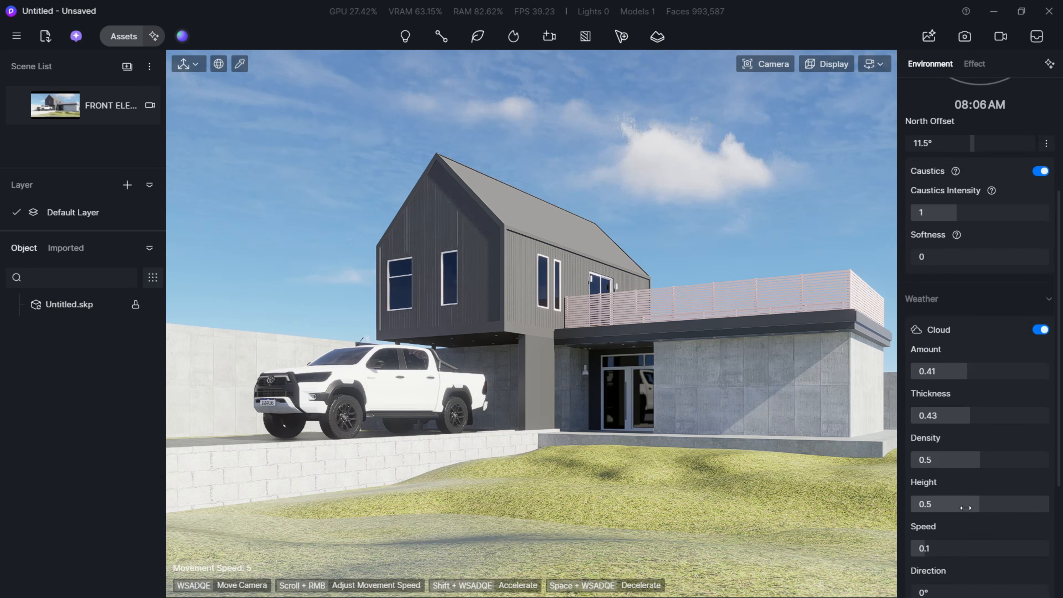
Try a different cloud density and turn the clouds off
drag(984, 462, 1026, 492)
scroll(1020, 460, down, 1)
scroll(956, 502, down, 2)
click(1041, 230)
Try out fog and a wind strength of 0.21, turning each weather effect off again
click(1041, 261)
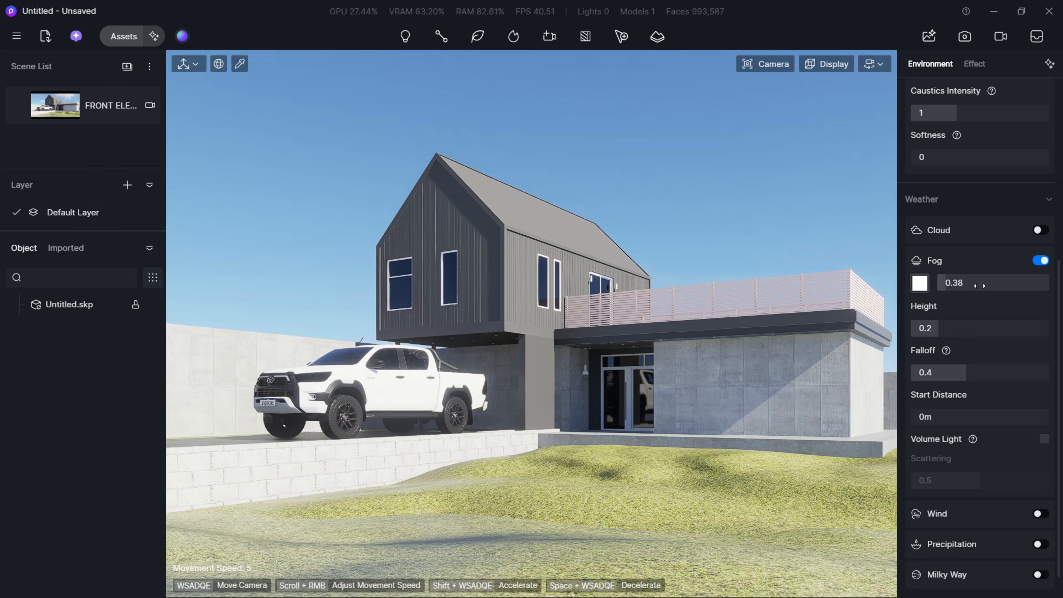
click(1041, 261)
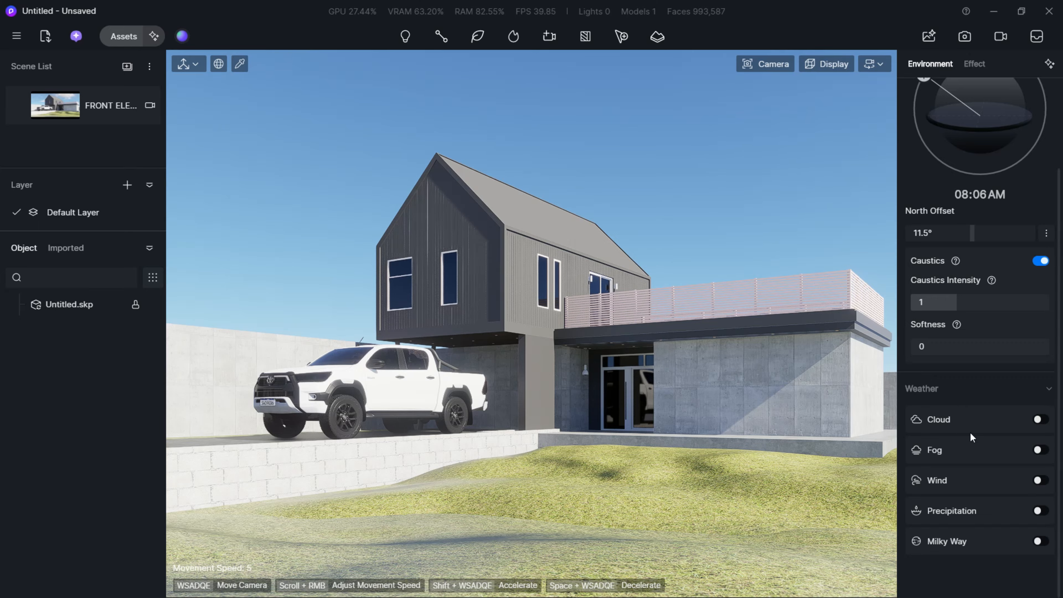
click(1039, 480)
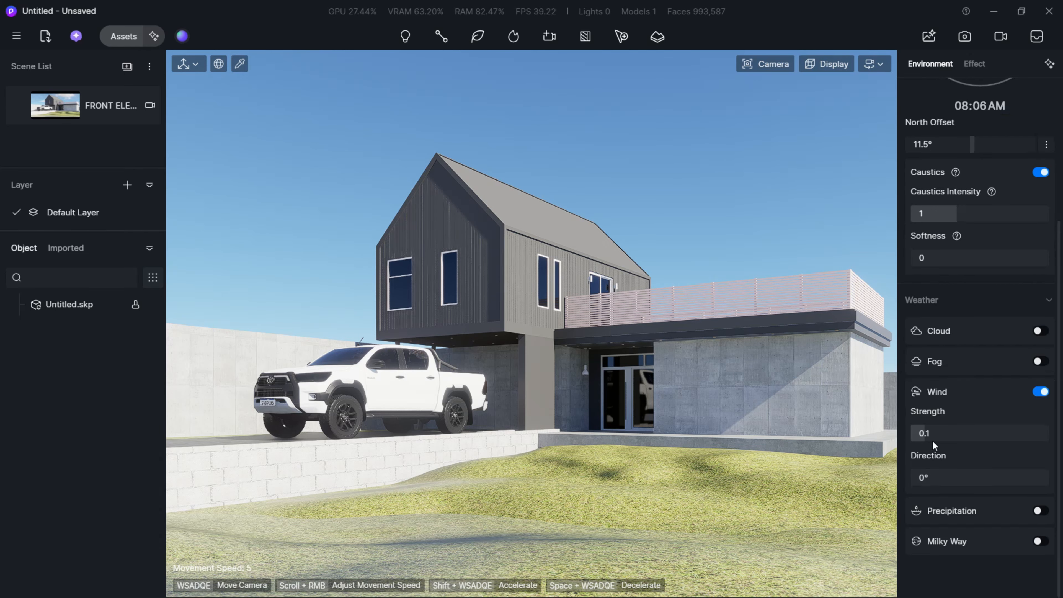
mouse_move(930, 433)
mouse_down()
mouse_move(1021, 434)
mouse_move(925, 433)
mouse_move(937, 433)
mouse_up()
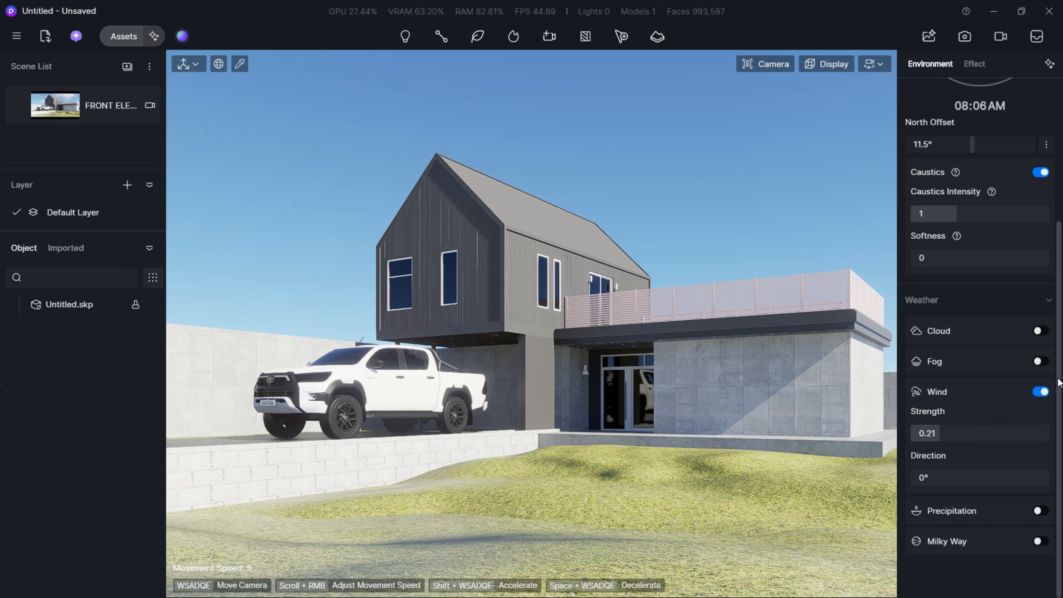
click(1041, 391)
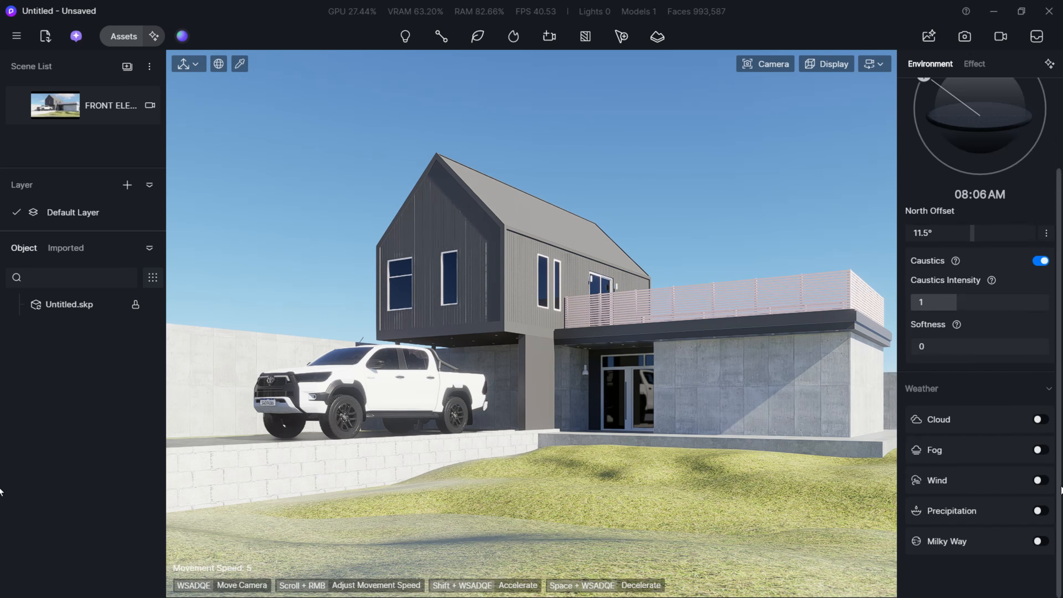
Enable precipitation as snow with a strength of 1 and a puddle value of 0.88
click(1038, 510)
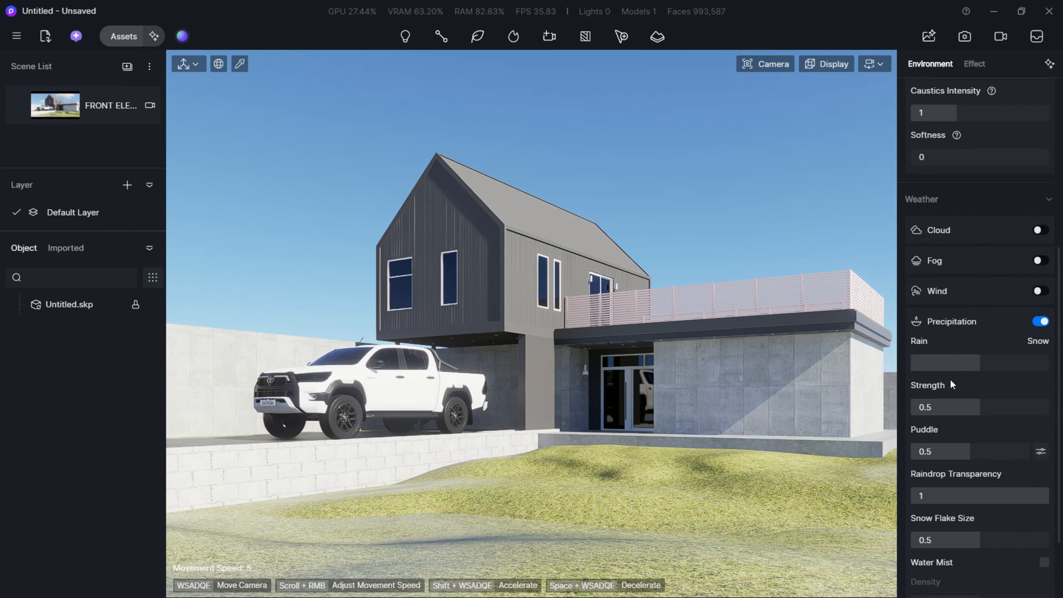
drag(954, 363, 1062, 369)
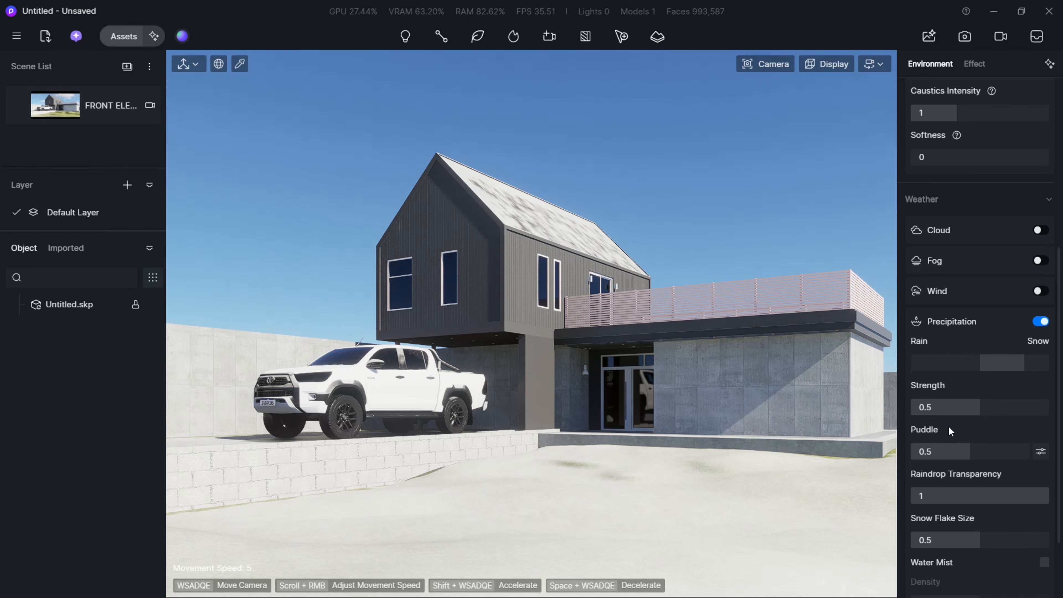
click(1006, 406)
drag(1006, 406, 1048, 407)
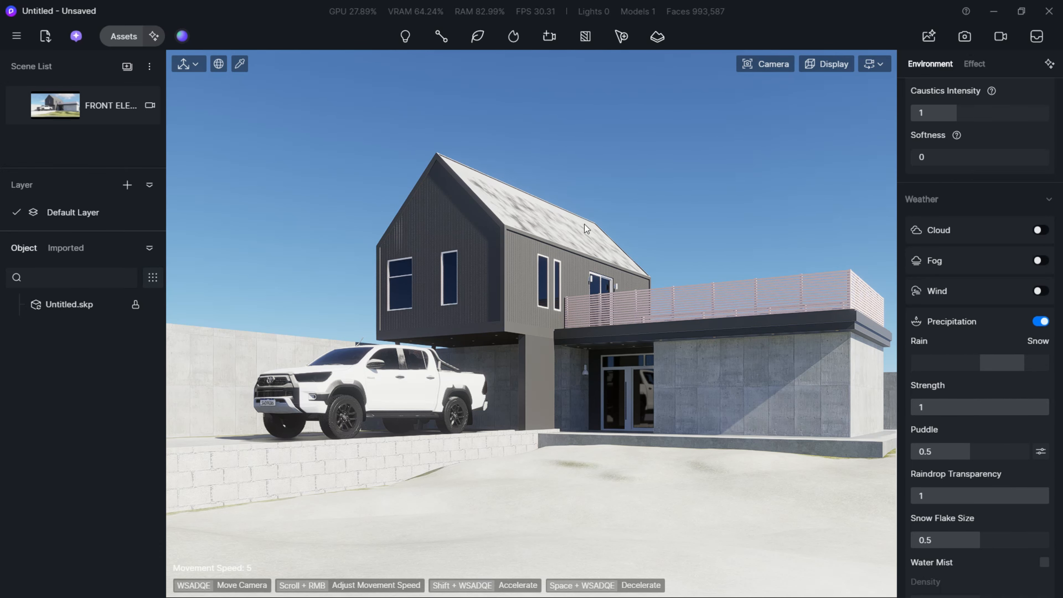
drag(969, 452, 1015, 455)
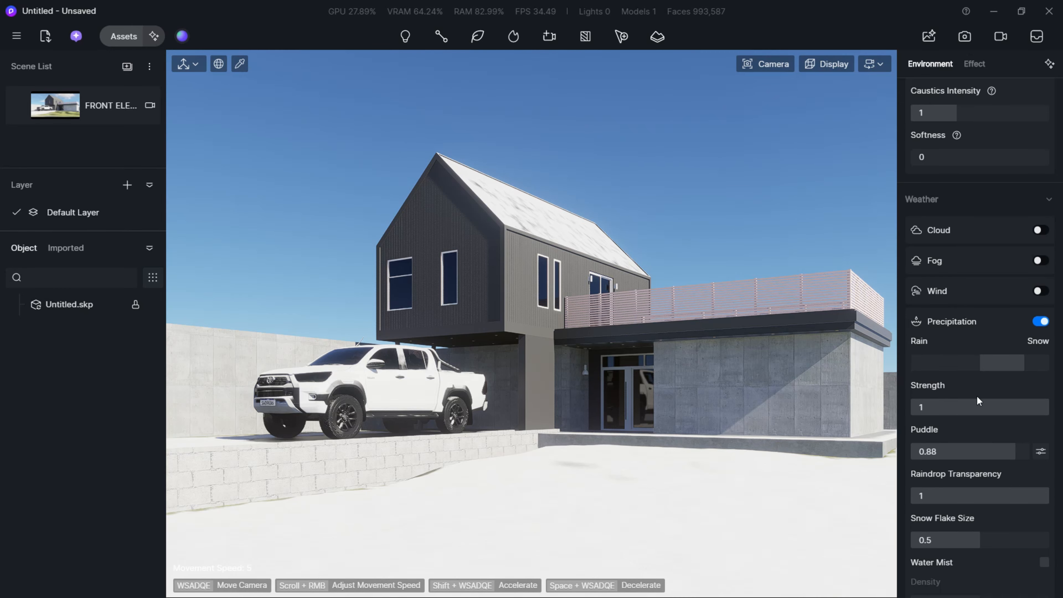
Switch the precipitation to rain, check the puddles on the grass from a lower camera height, and turn precipitation off
click(963, 362)
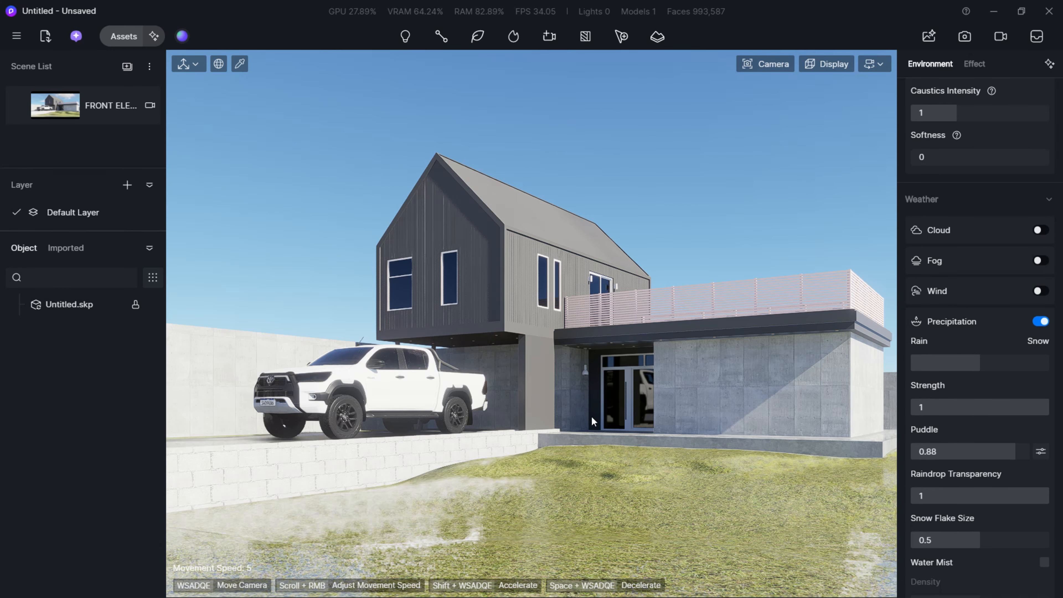
key(q)
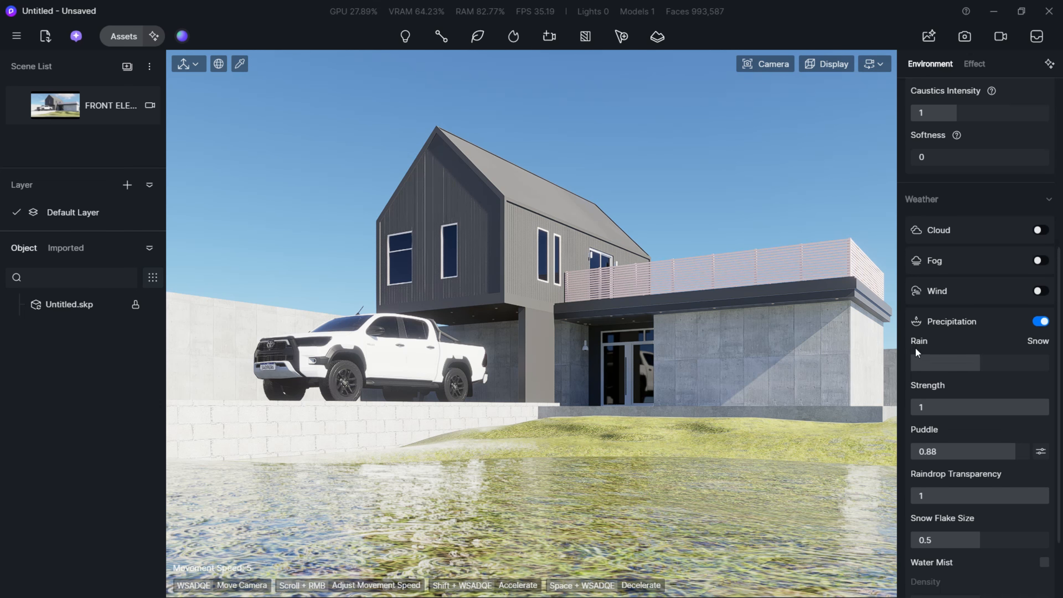
mouse_move(925, 362)
mouse_down()
mouse_move(1040, 362)
mouse_move(916, 364)
mouse_up()
click(1041, 321)
scroll(976, 377, up, 5)
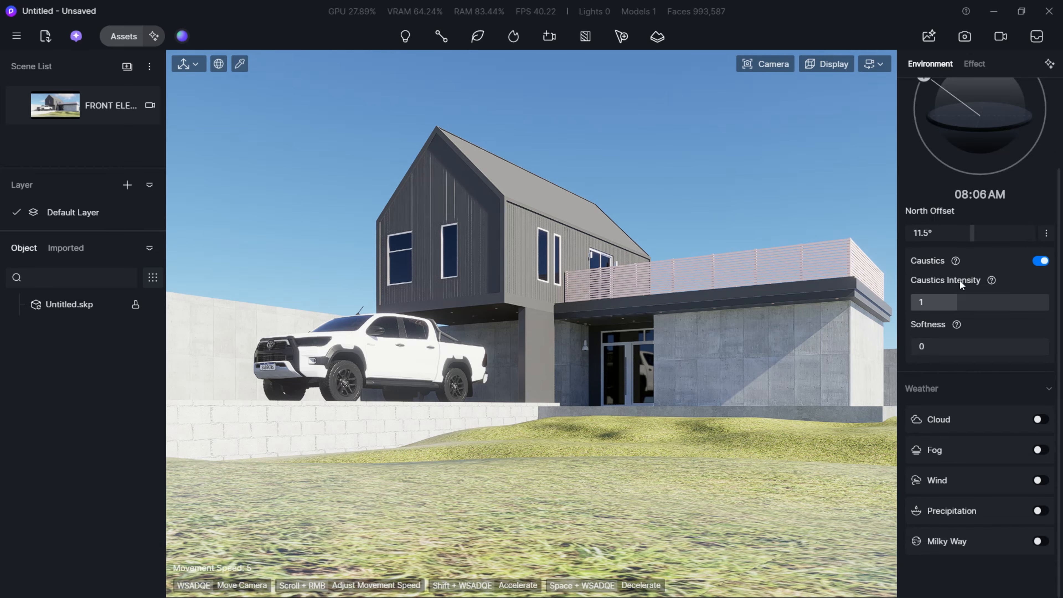
scroll(971, 251, up, 3)
Turn off automatic exposure in the post-processing effects and update the saved front elevation scene
click(974, 63)
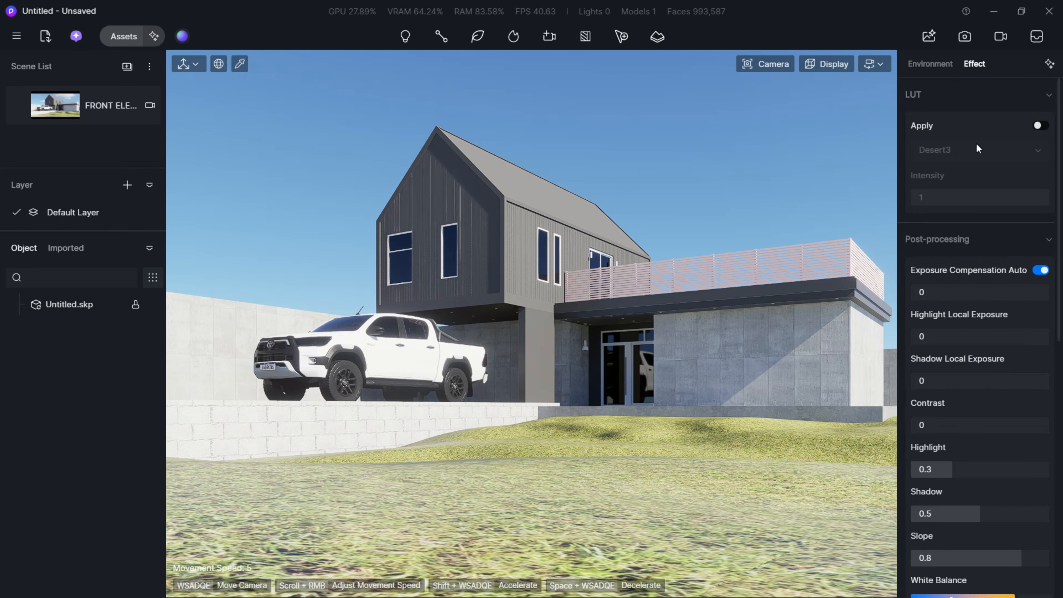
click(1041, 270)
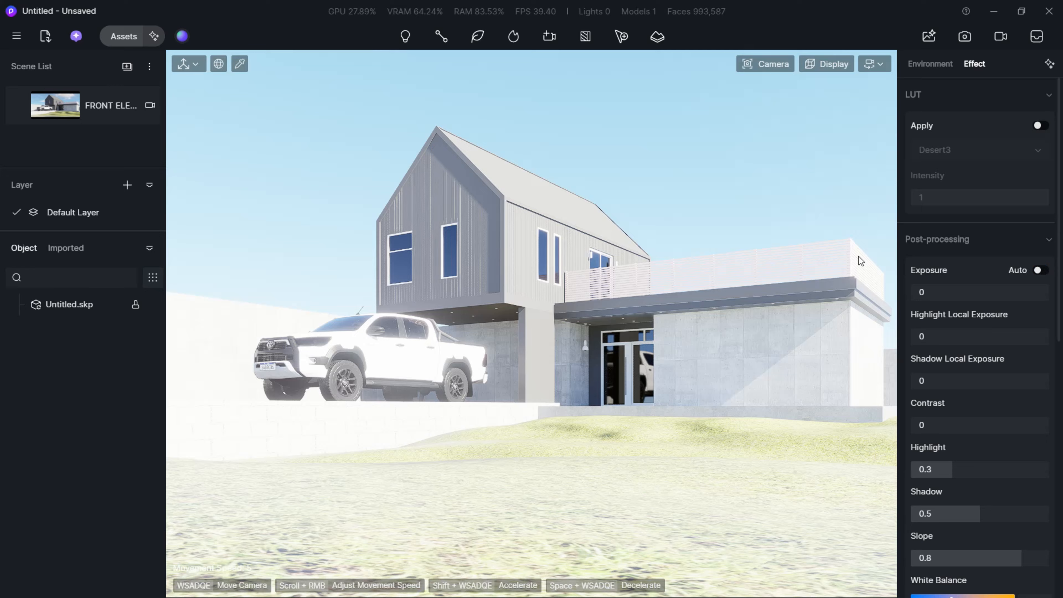
click(19, 105)
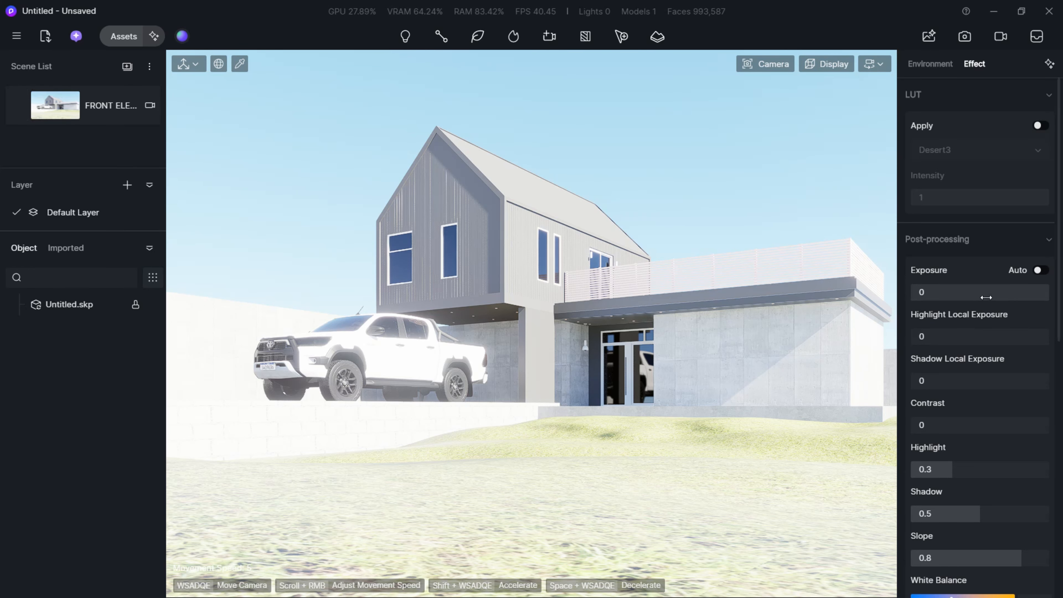
Set the exposure to -0.22 and Highlight Local Exposure to 0.24 in post-processing
drag(983, 293, 972, 295)
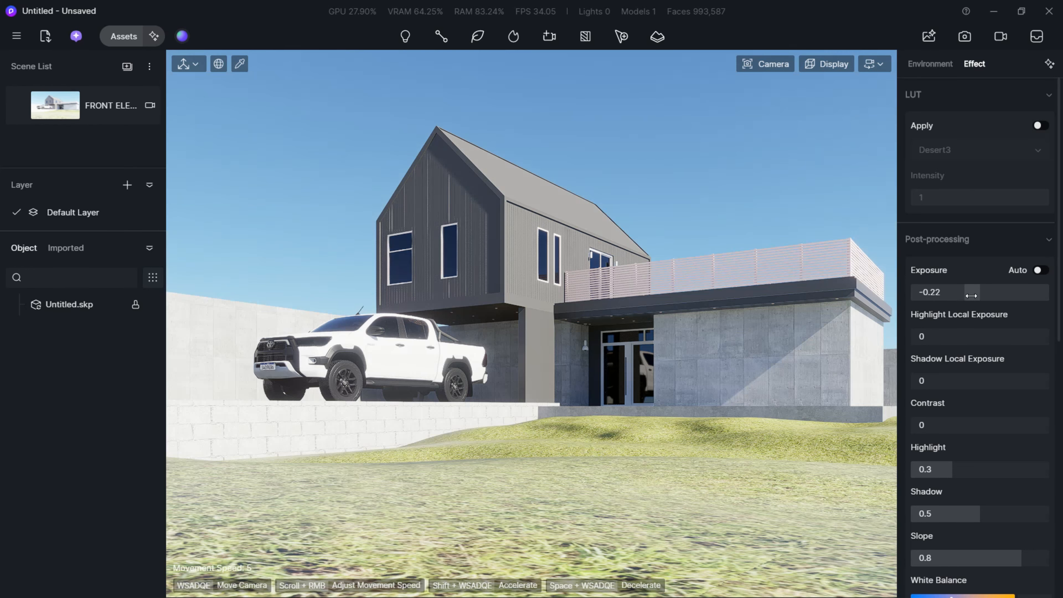
drag(957, 340, 999, 340)
scroll(991, 359, down, 2)
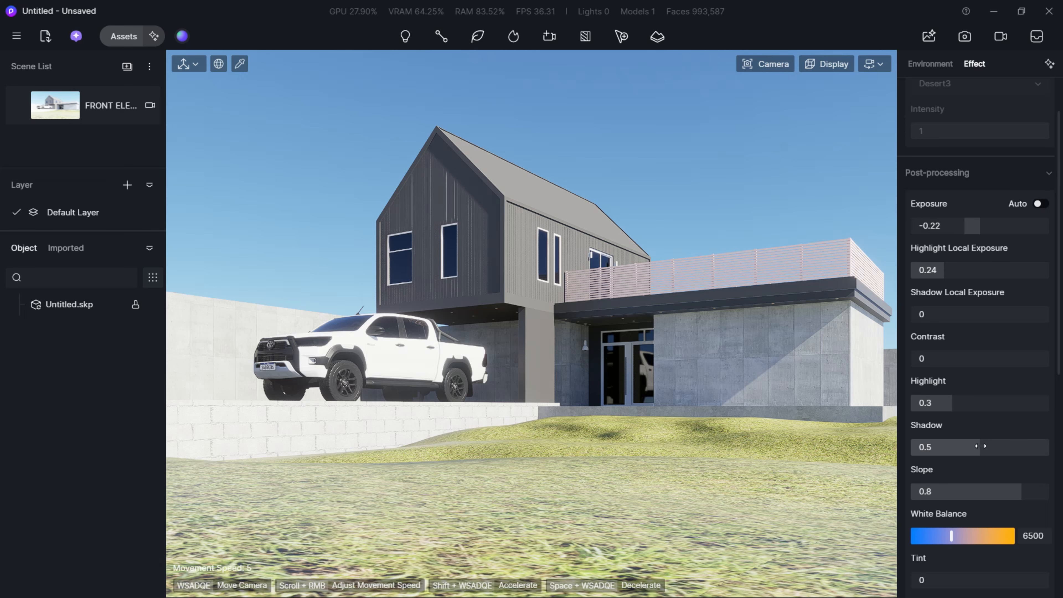
Adjust the white balance in the post-processing effects
drag(928, 533, 953, 535)
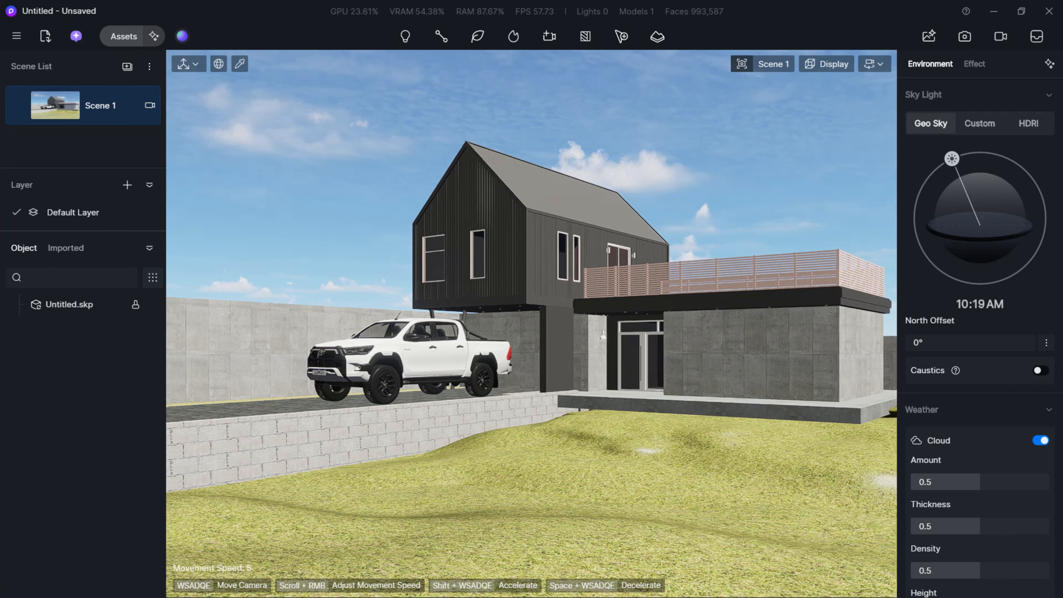
Place the Miscellaneous trees 16 model from the online Nature assets on the lawn in front of the house
mouse_move(637, 373)
right_down()
mouse_move(586, 386)
mouse_move(779, 352)
mouse_move(688, 335)
mouse_move(652, 366)
right_up()
right_drag(624, 425, 595, 412)
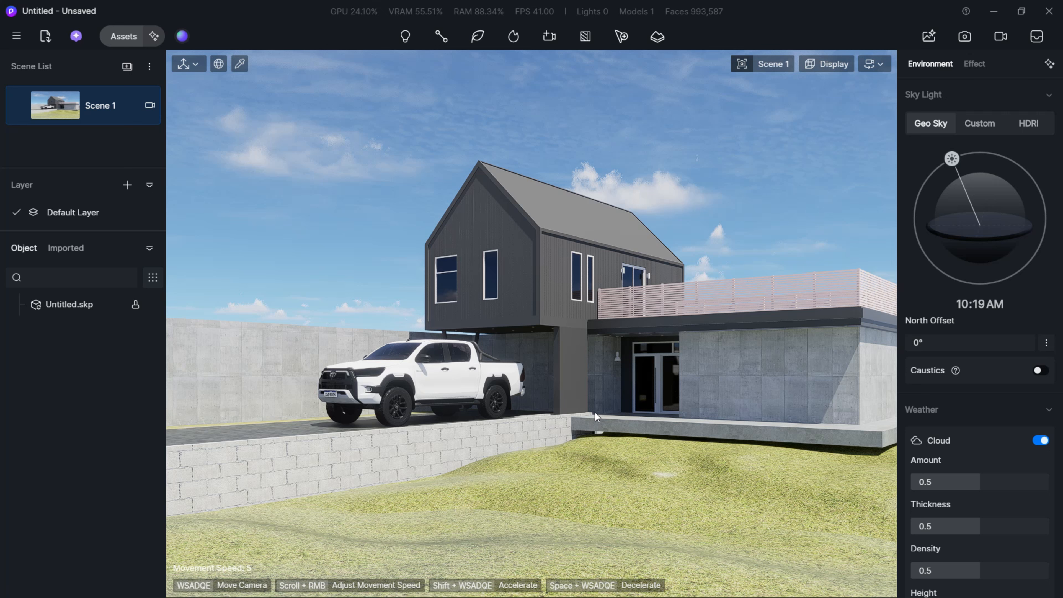
click(108, 32)
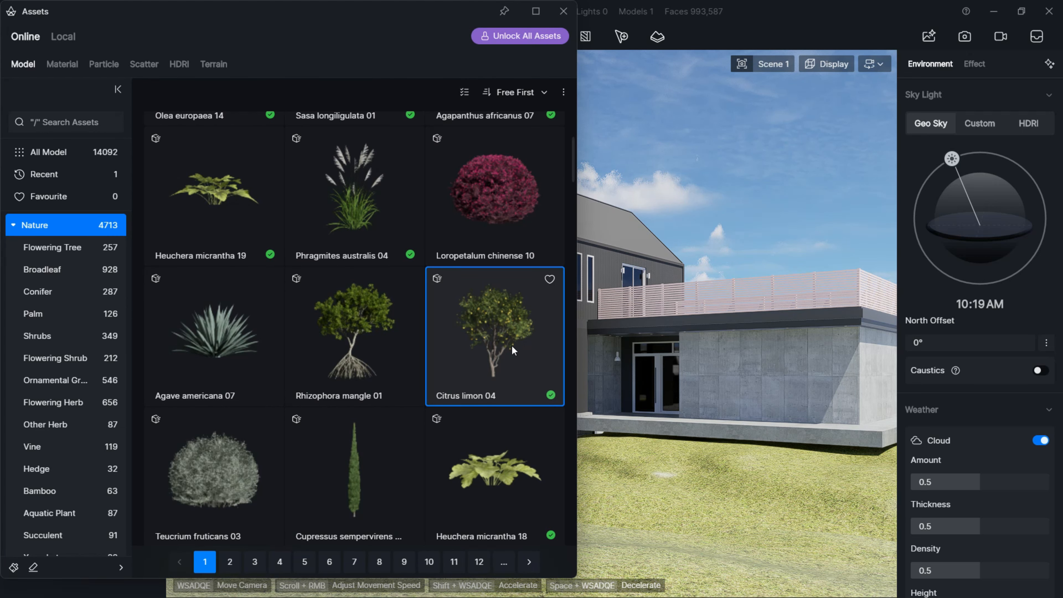
scroll(426, 378, down, 3)
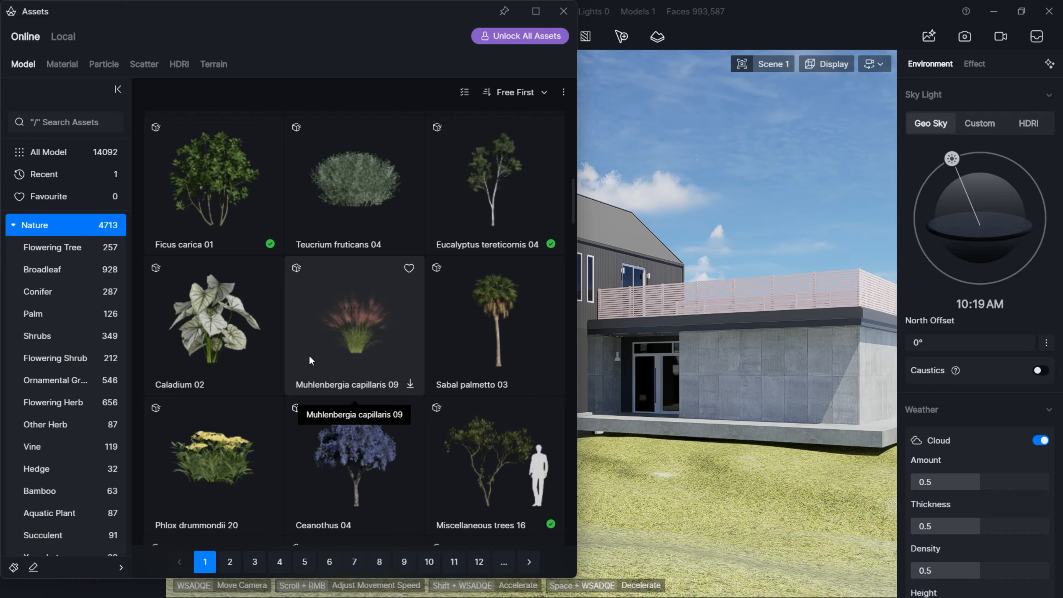
scroll(483, 359, down, 2)
click(485, 315)
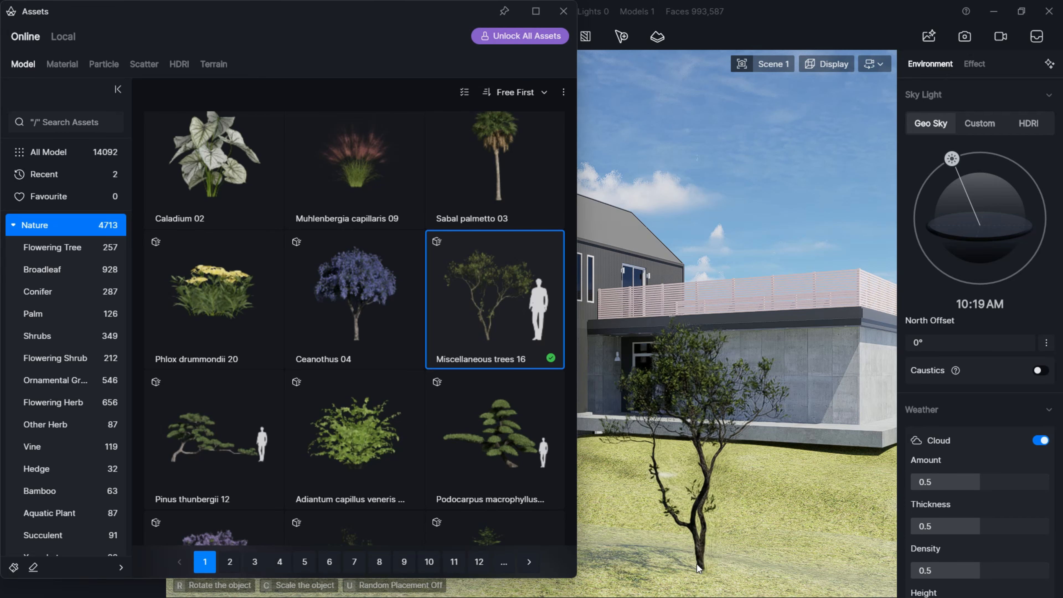
click(697, 564)
click(564, 14)
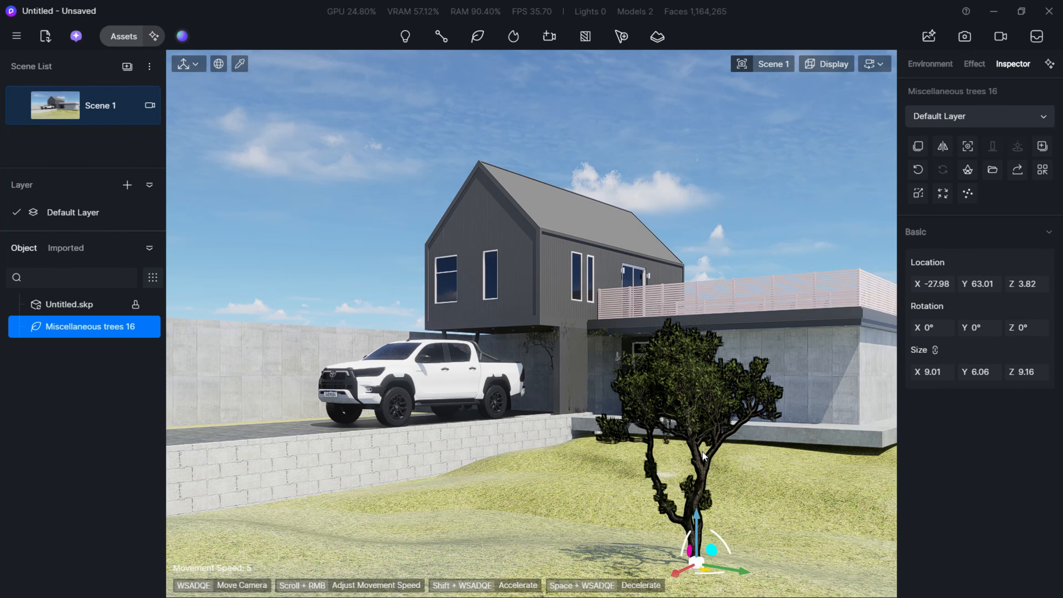
Copy the tree and paste three copies near the house entrance, on the lawn before the concrete wall, and on the driveway
key(Escape)
click(678, 395)
click(694, 508)
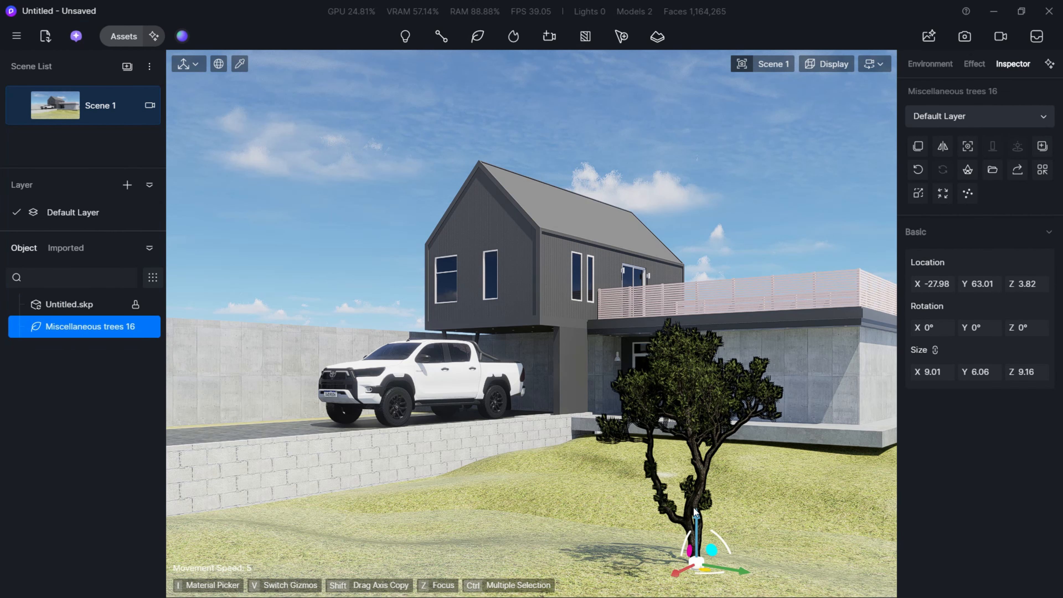
key(ctrl+c)
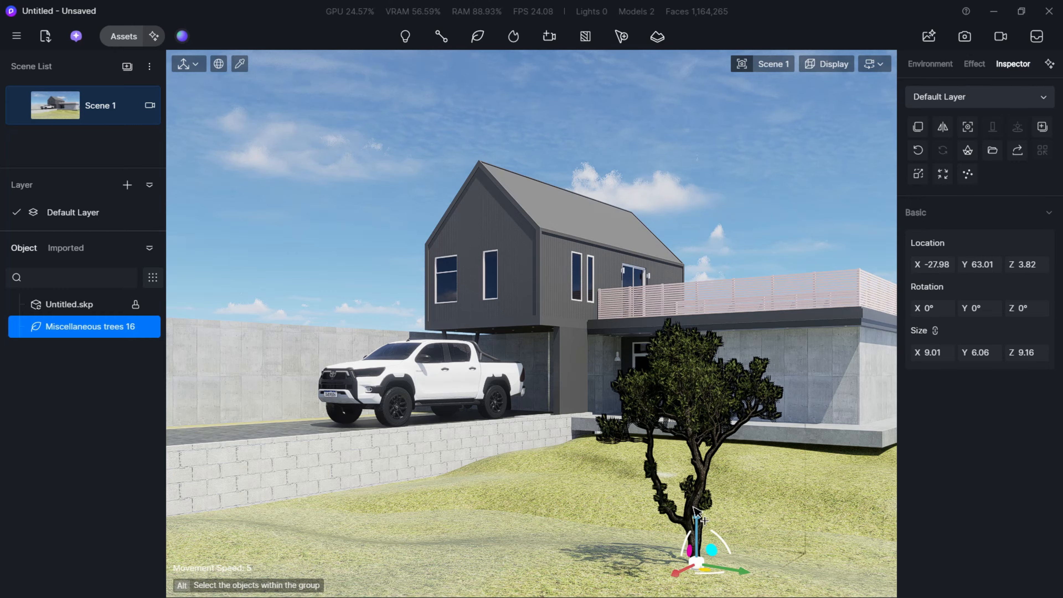
key(ctrl+v)
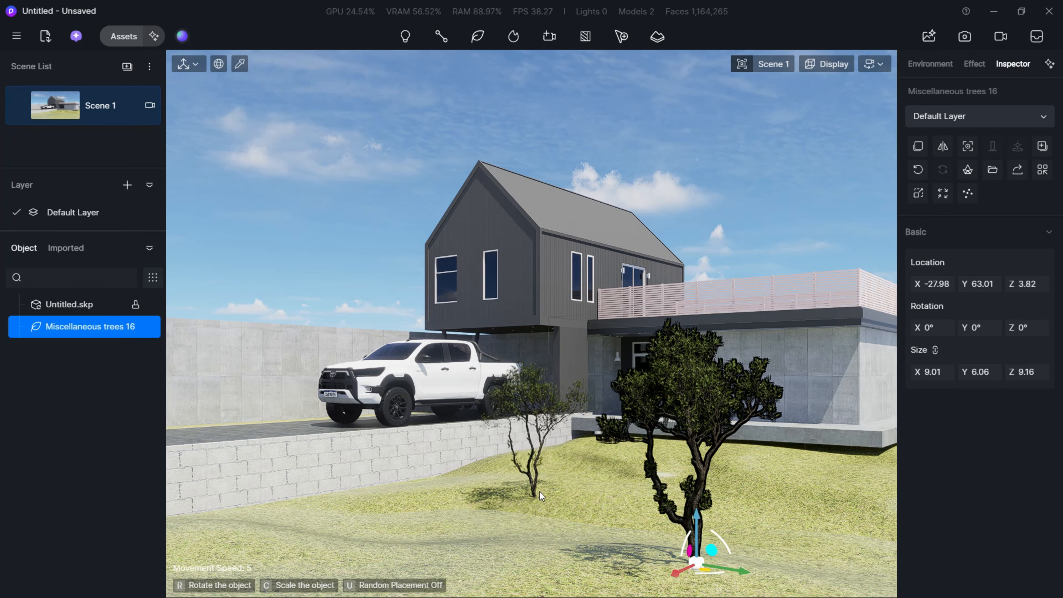
click(555, 476)
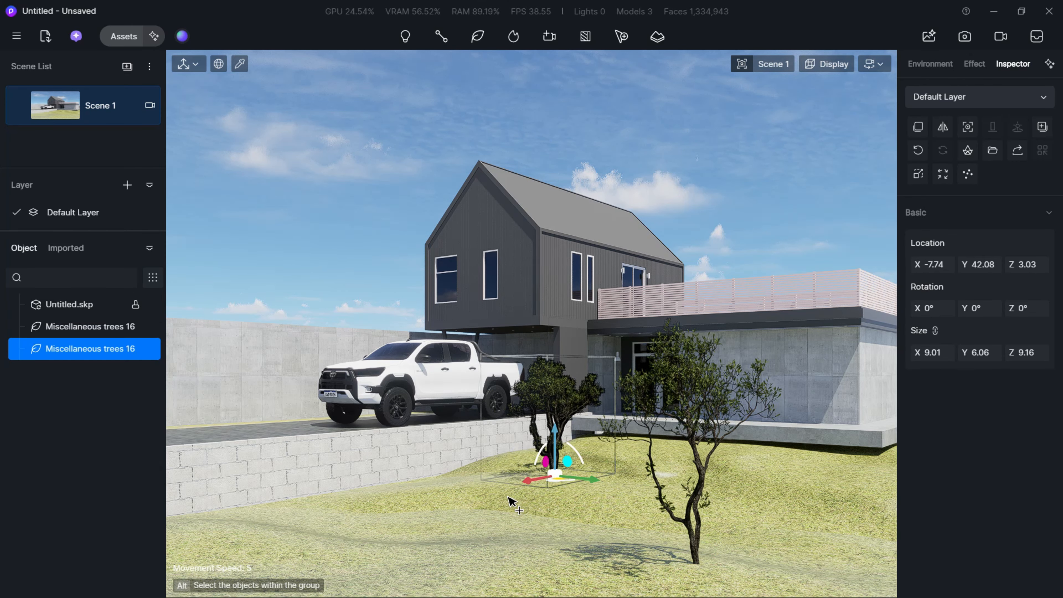
key(ctrl+v)
click(825, 535)
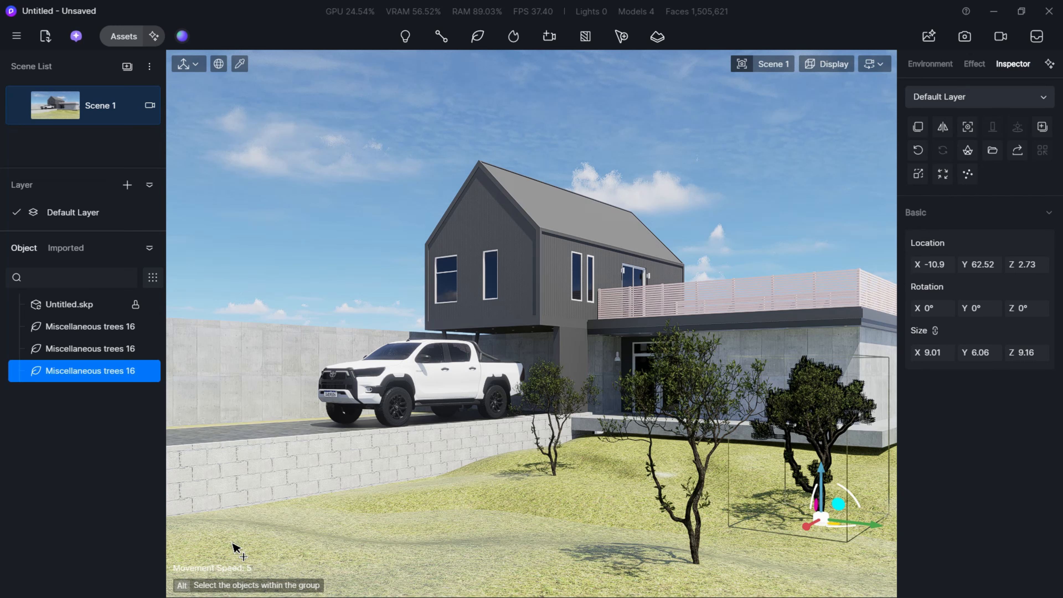
key(ctrl+v)
click(200, 436)
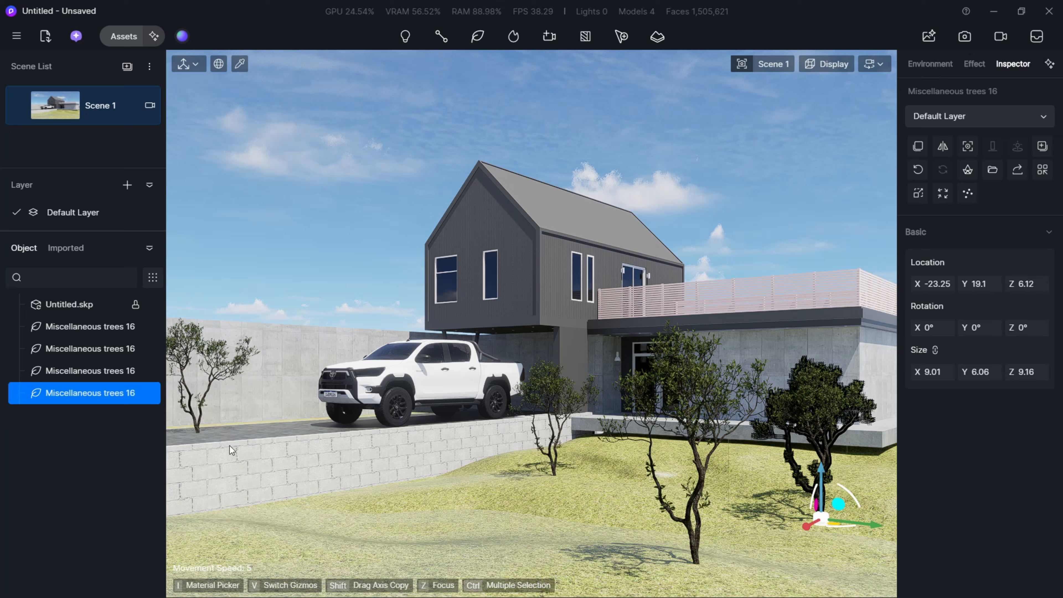
click(465, 499)
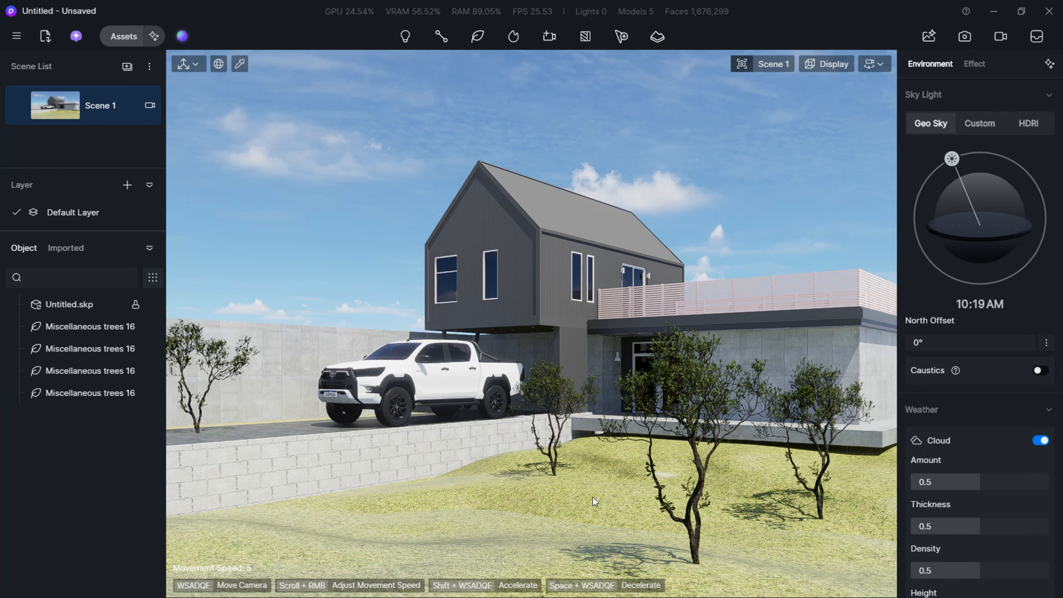
Shift the foreground tree along the Y axis to about 63.34 and paste a copy of it beside it on the lawn
click(689, 528)
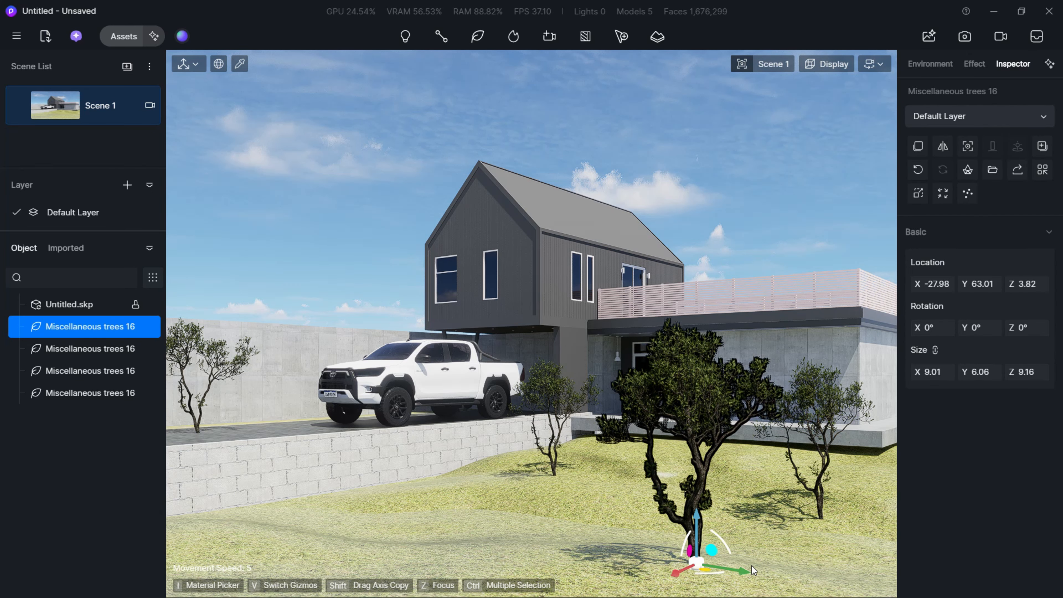
mouse_move(747, 571)
mouse_down()
mouse_move(719, 567)
mouse_move(750, 575)
mouse_up()
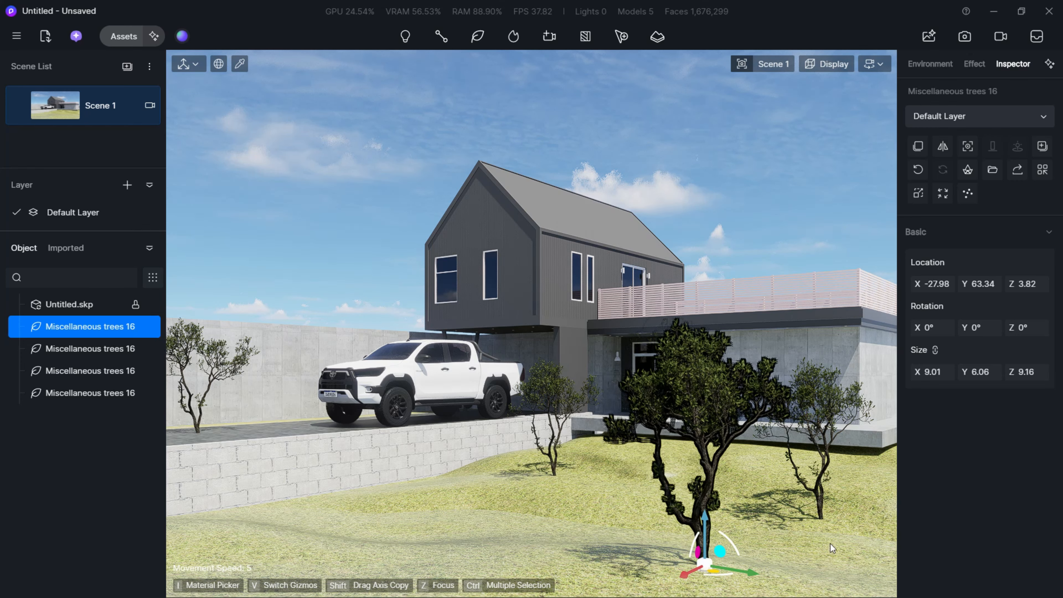
key(ctrl+c)
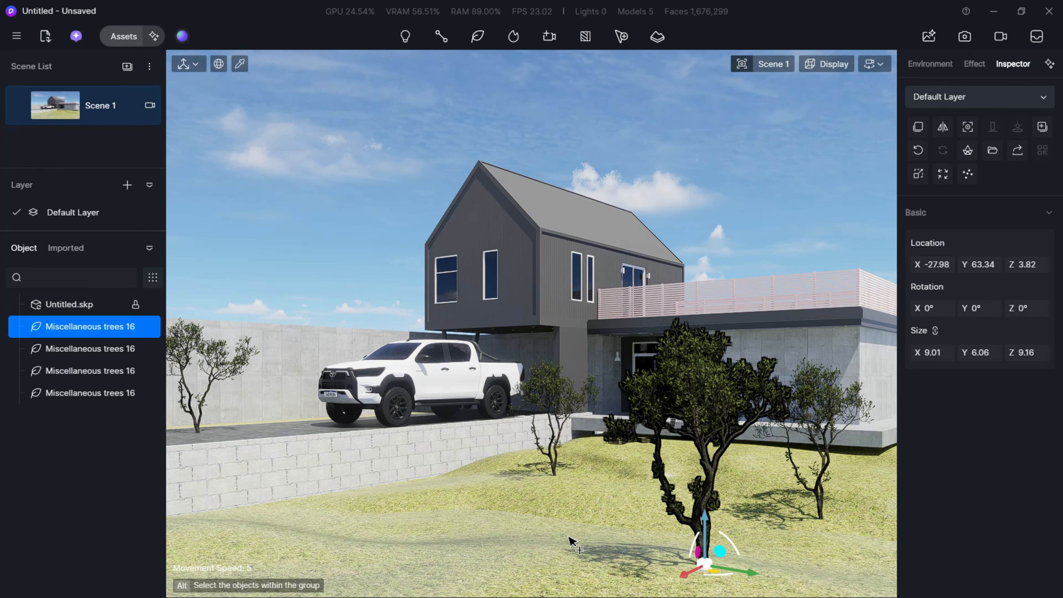
key(ctrl+v)
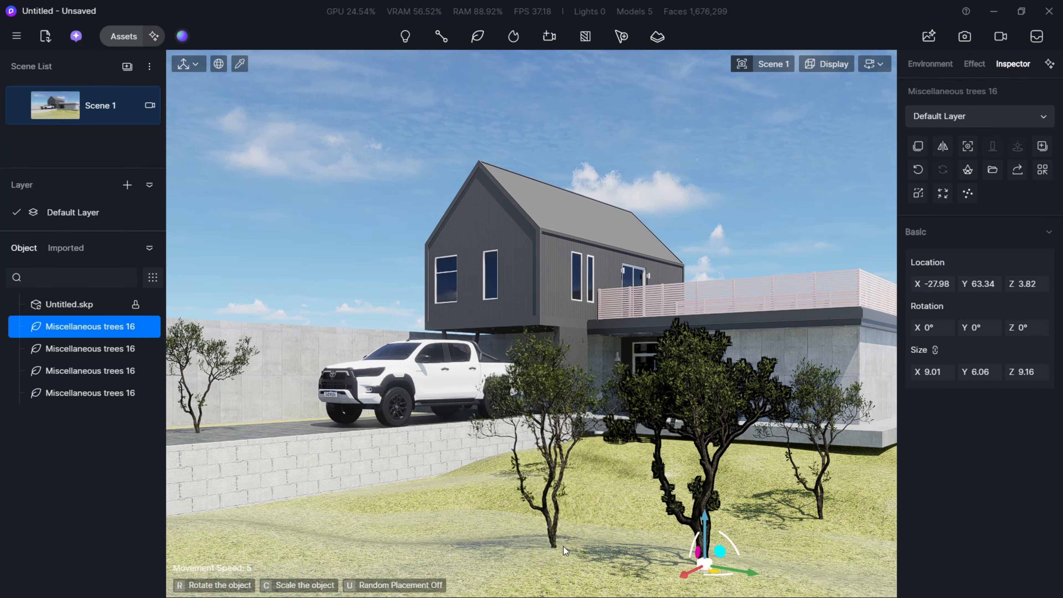
click(563, 547)
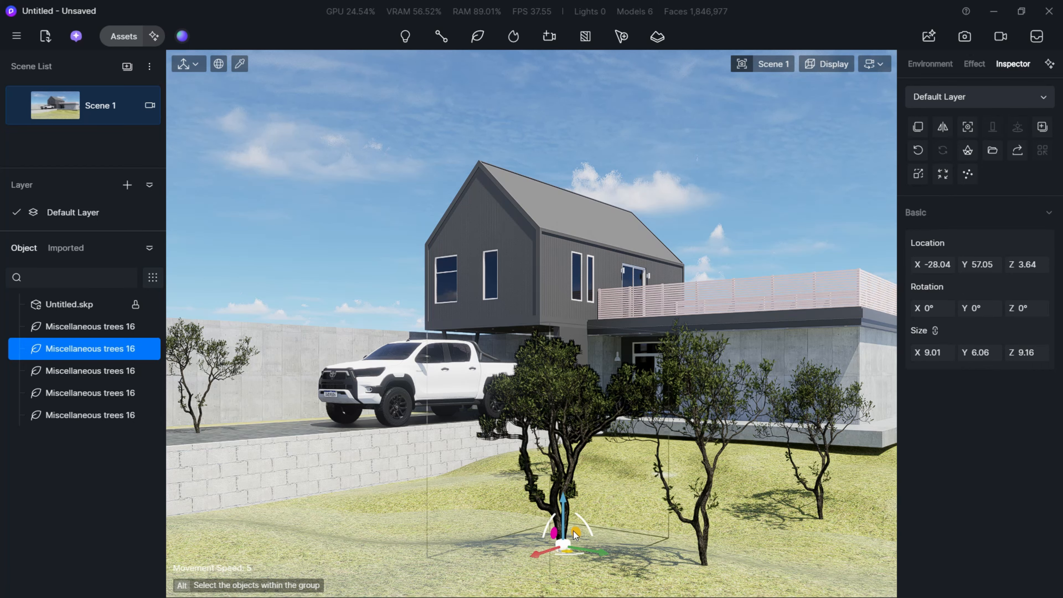
View the newly pasted tree from the side and delete it
key(d)
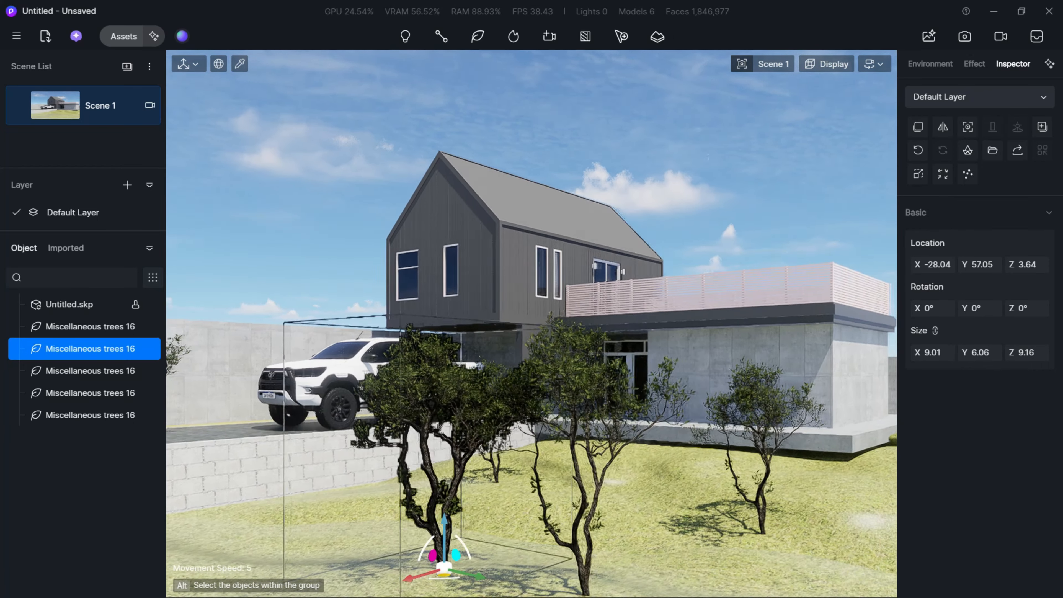
right_drag(593, 468, 323, 463)
key(d)
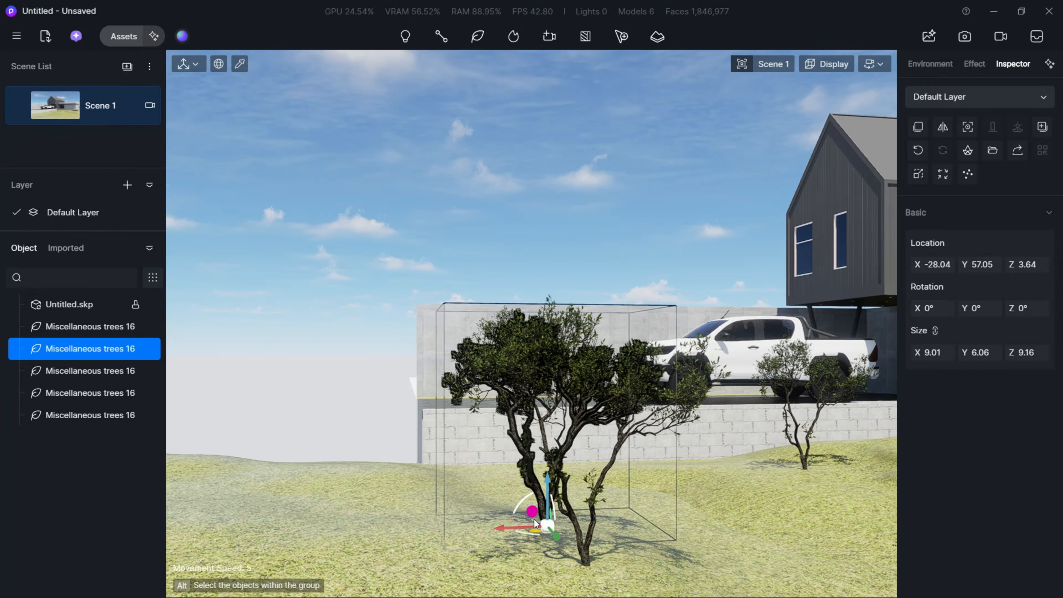
right_drag(203, 217, 539, 488)
key(Delete)
click(624, 320)
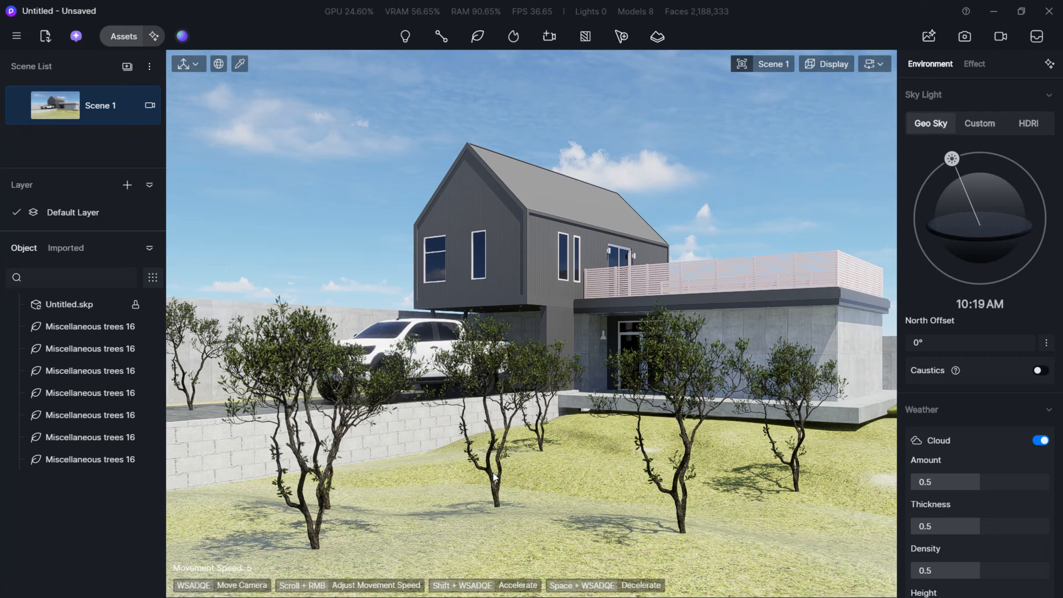
Duplicate the middle lawn tree and place the copy on the foreground grass at about X -30.89, Y 69.73
click(492, 491)
click(493, 491)
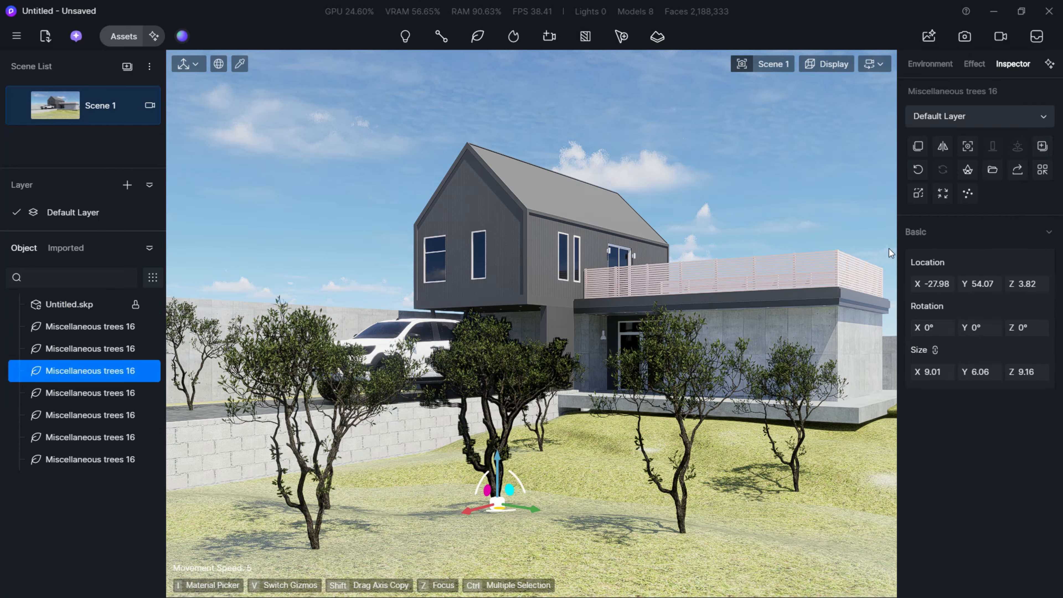
click(917, 147)
click(836, 584)
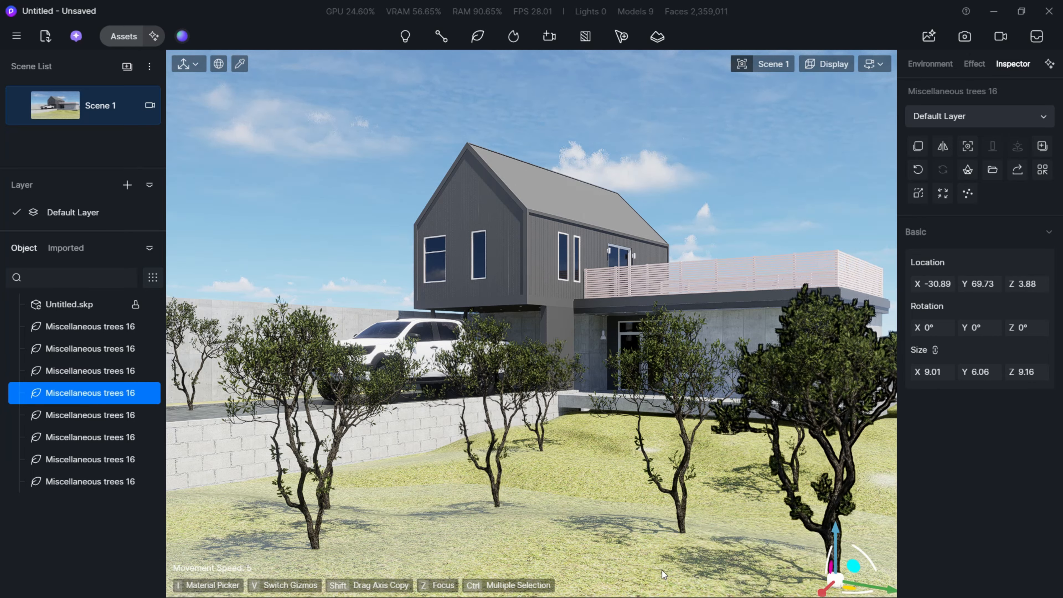
key(Escape)
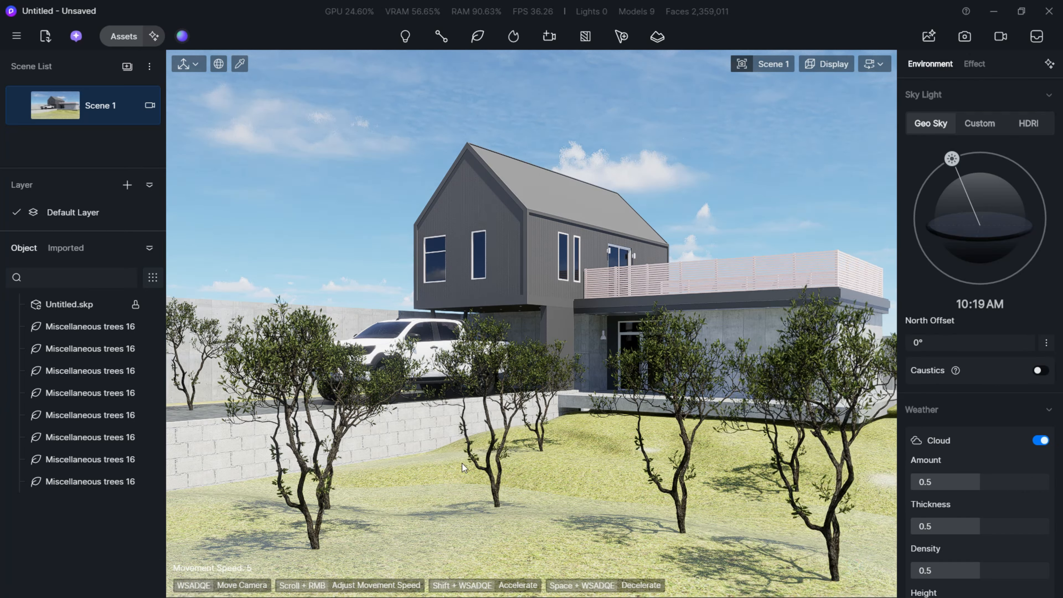
Delete every Miscellaneous trees 16 object except the first one in the object list
click(95, 331)
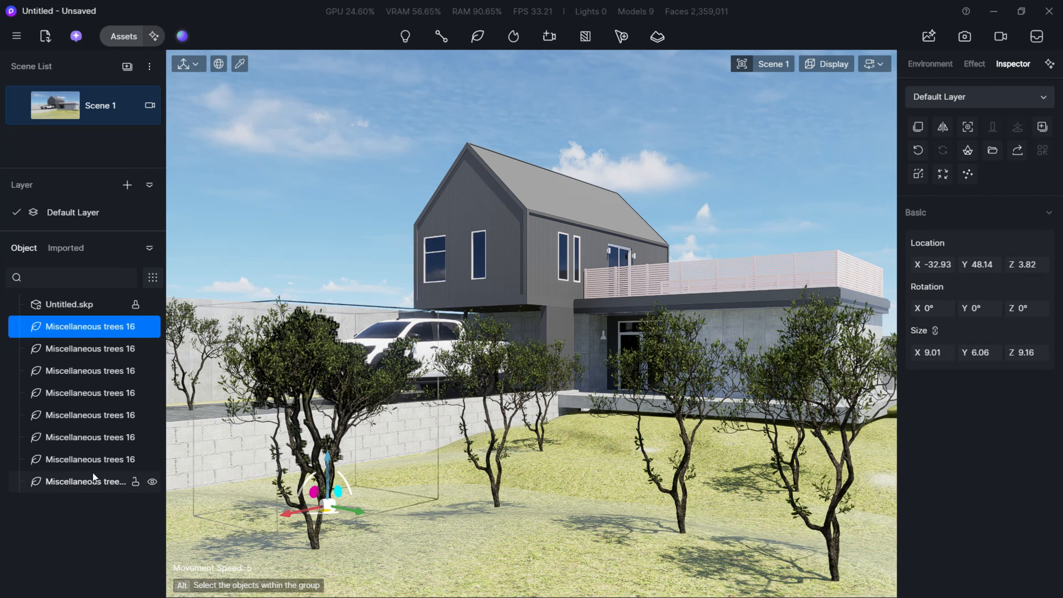
click(97, 348)
ctrl+click(96, 481)
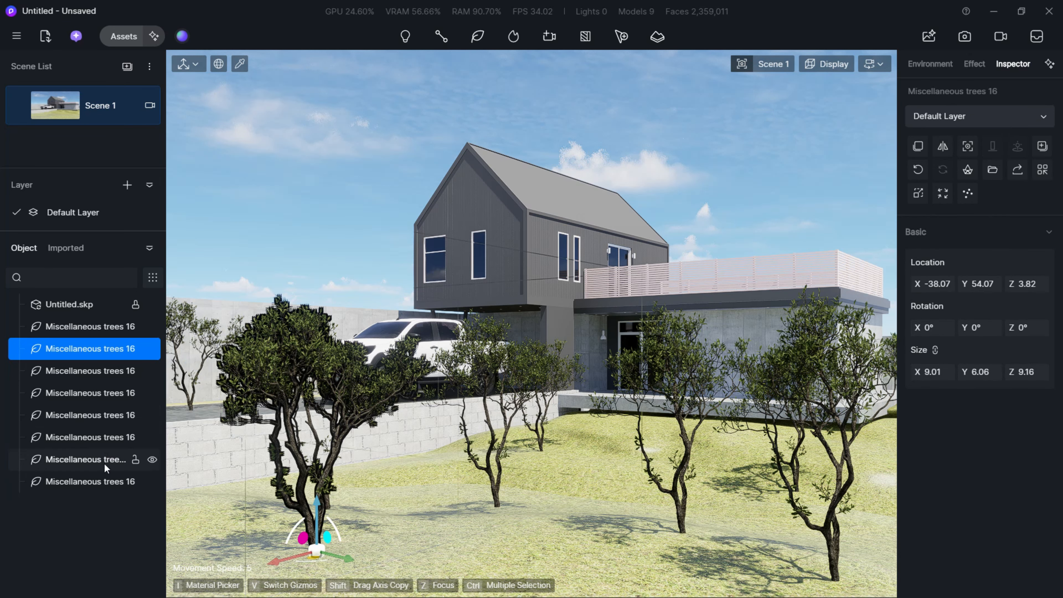
shift+click(102, 482)
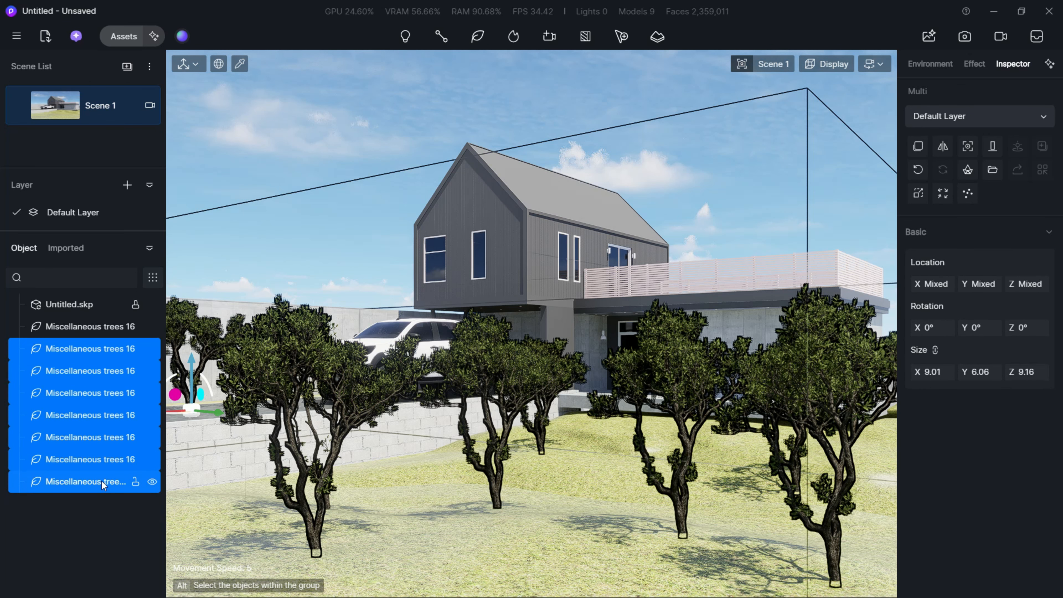
key(Delete)
Raise the remaining tree to about 11.59 on the Z axis and snap it to the ground, repeating the lift from the ground to about 11.19 and back
click(90, 326)
drag(682, 482, 663, 291)
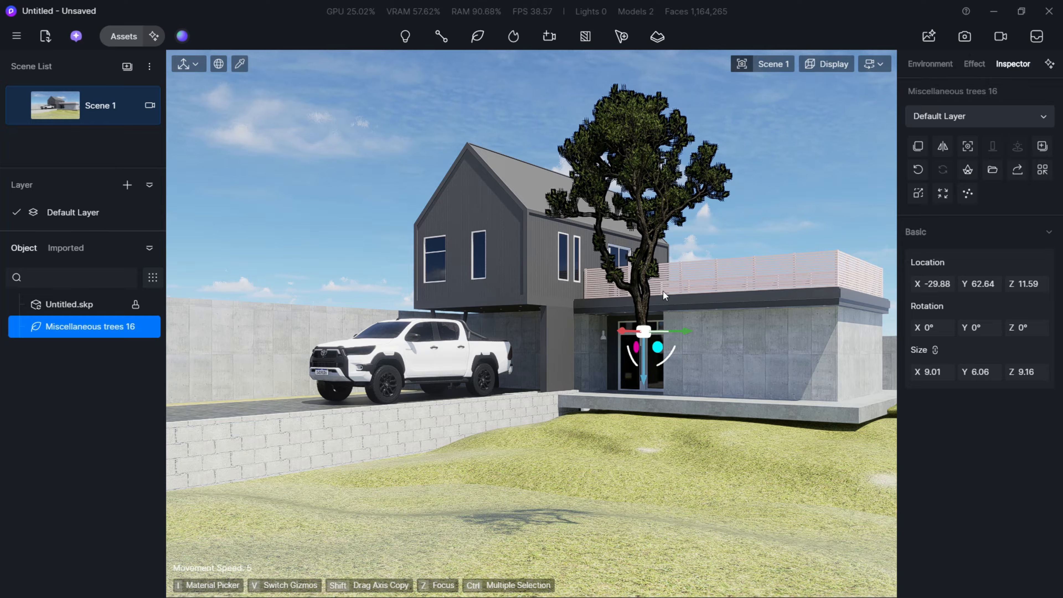
key(f)
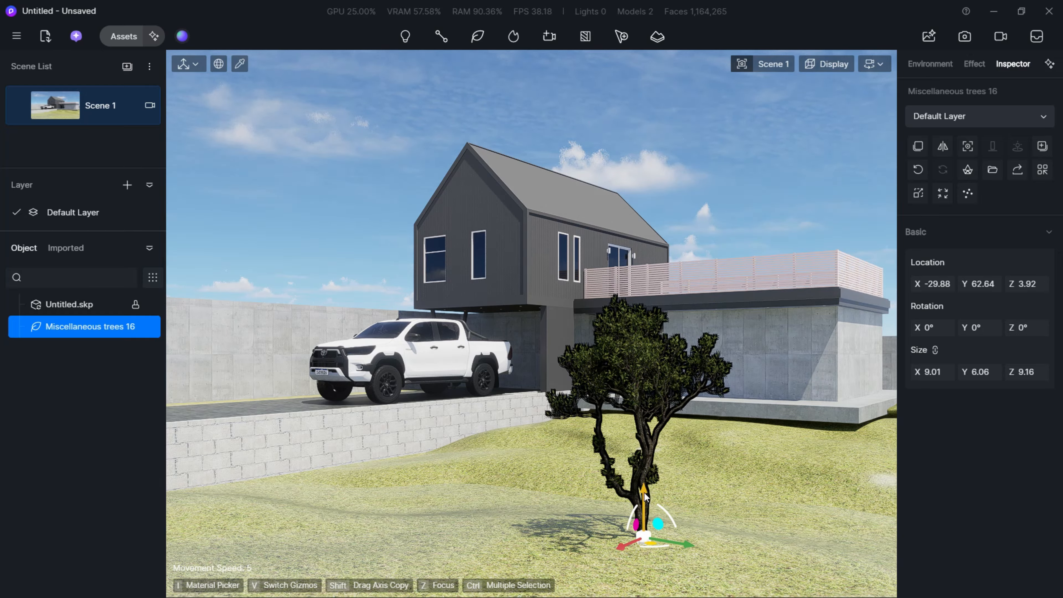
drag(647, 498, 638, 329)
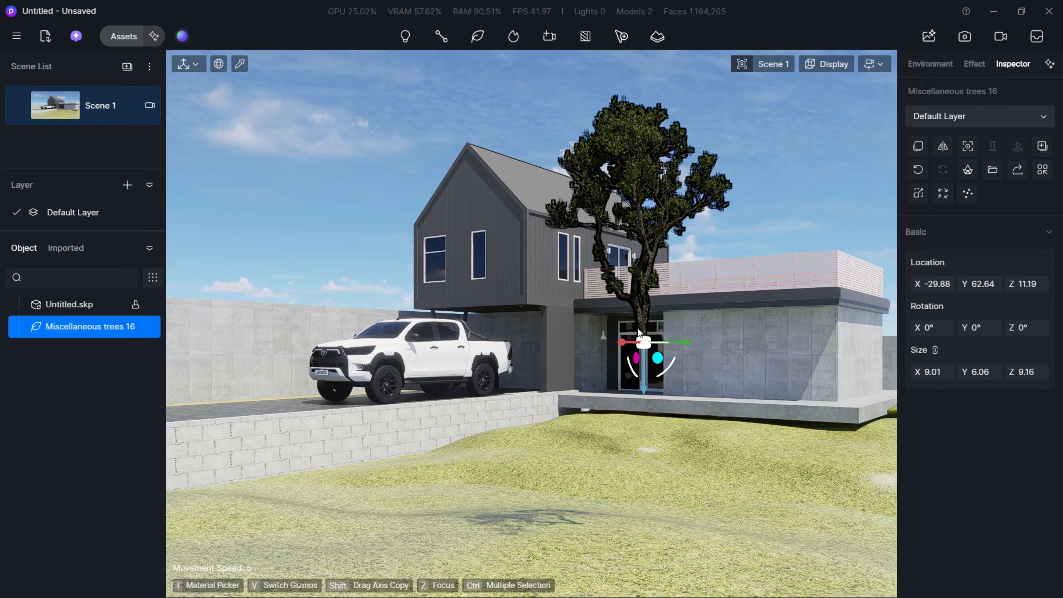
key(ctrl+z)
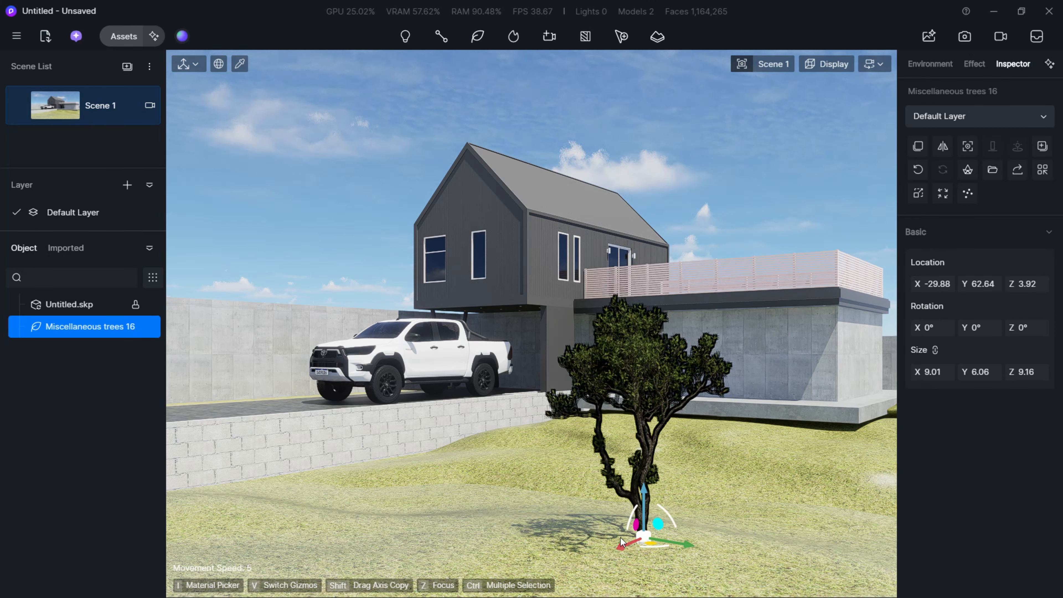
Move the tree to about X -27.78, lift it to about Z 6.89, and snap it to the ground aligned with the slope
drag(626, 548, 652, 535)
drag(668, 488, 666, 469)
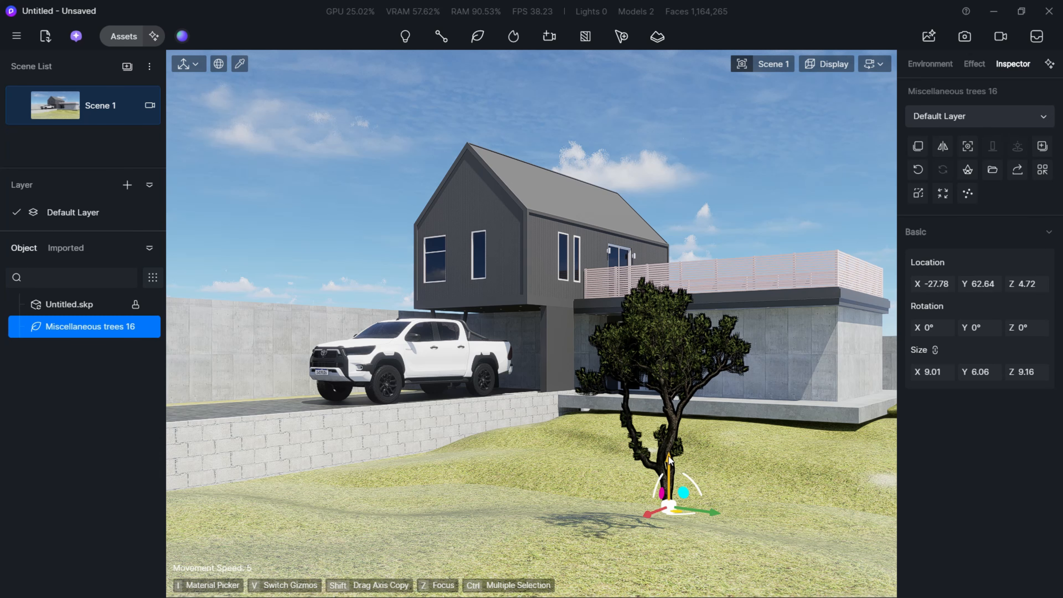
drag(672, 460, 669, 404)
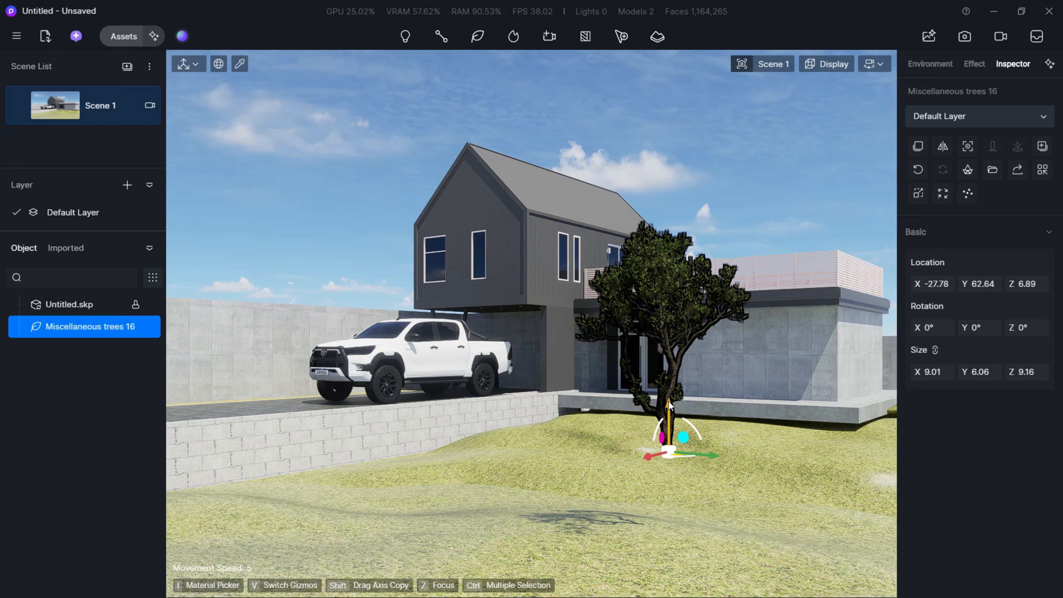
key(ctrl+f)
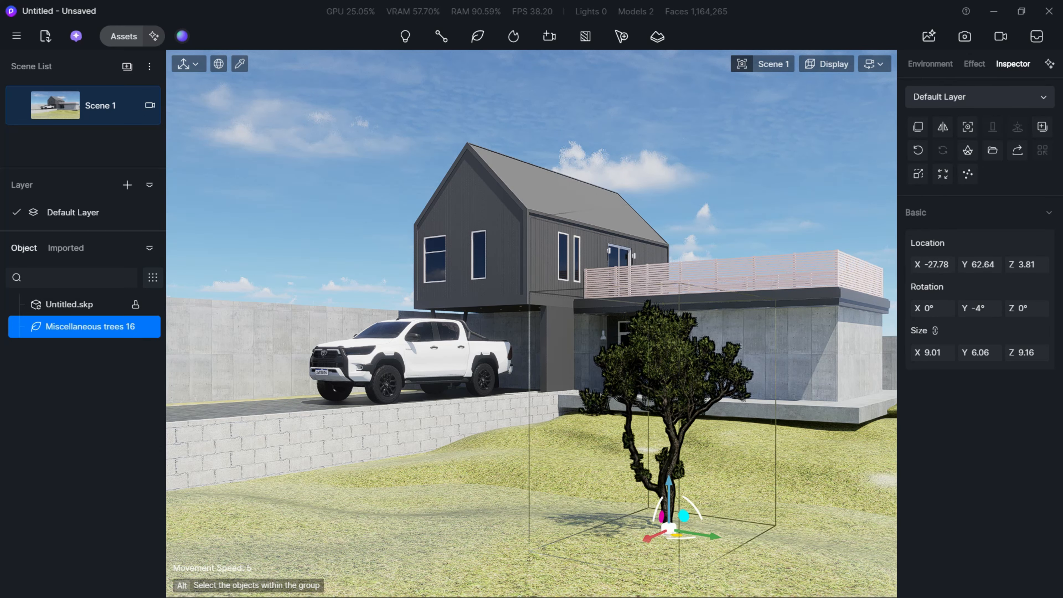
key(d)
right_drag(725, 563, 595, 563)
key(s)
right_drag(690, 568, 630, 573)
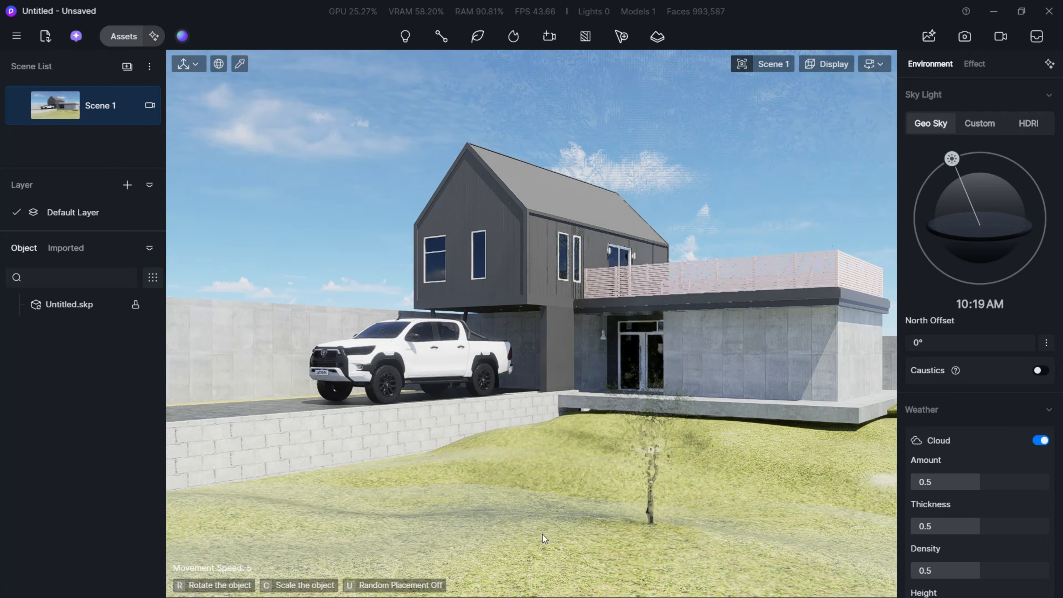
Try scaling and rotating the tree while positioning it on the foreground lawn
click(635, 534)
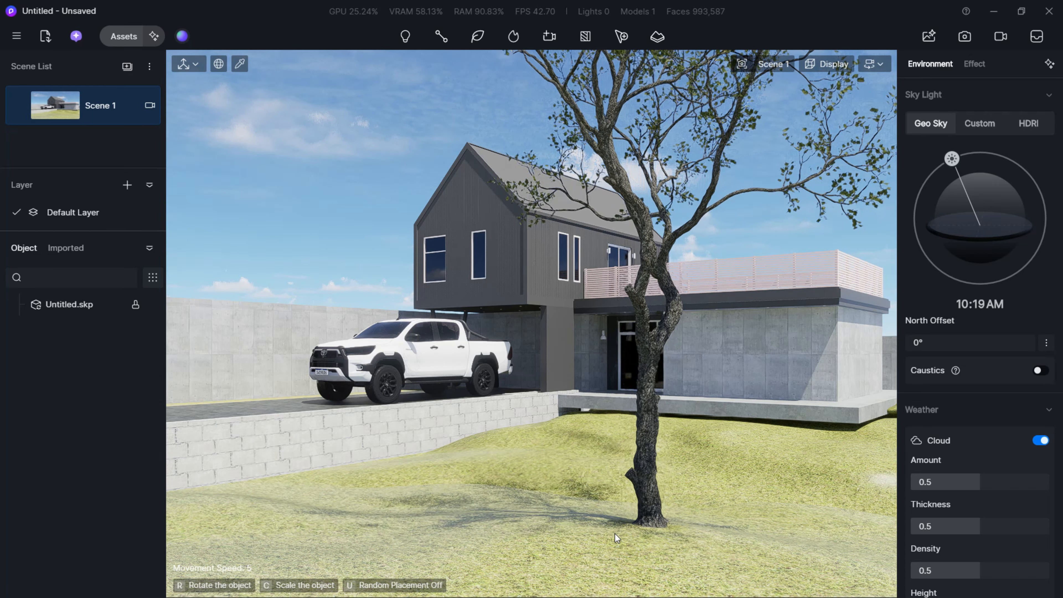
key(c)
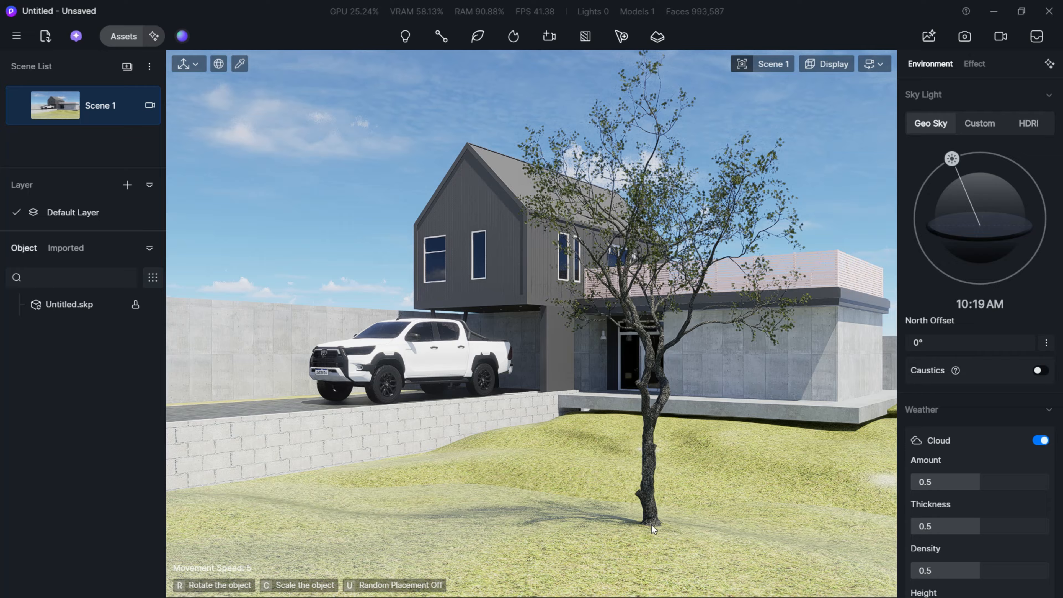
key(r)
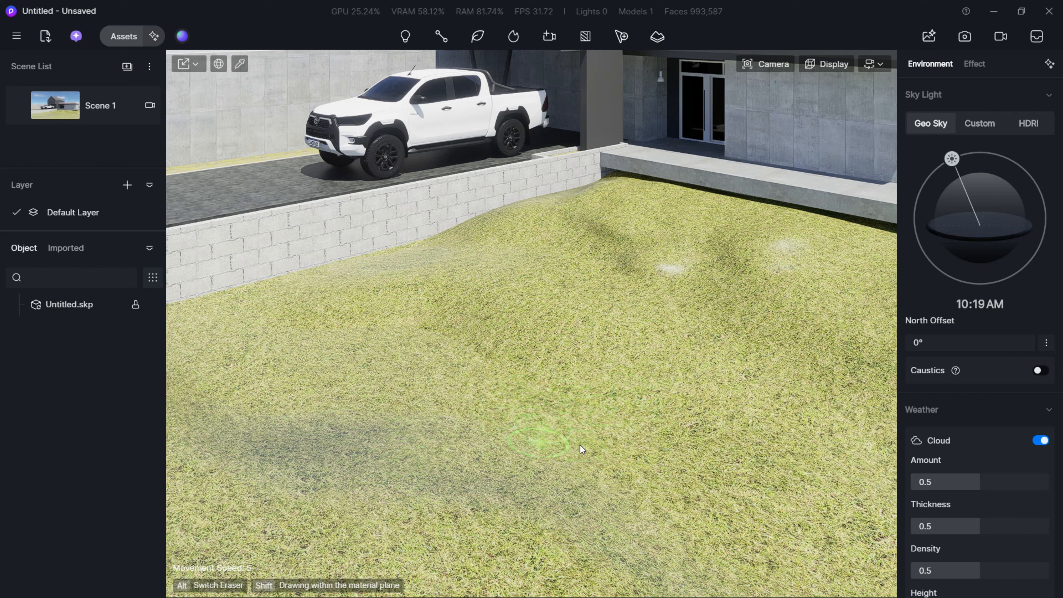
Adjust the planting brush radius over the lawn, ending with a much larger circle than at the start
key(bracketright)
key(bracketright)
key(bracketright)
key(bracketright)
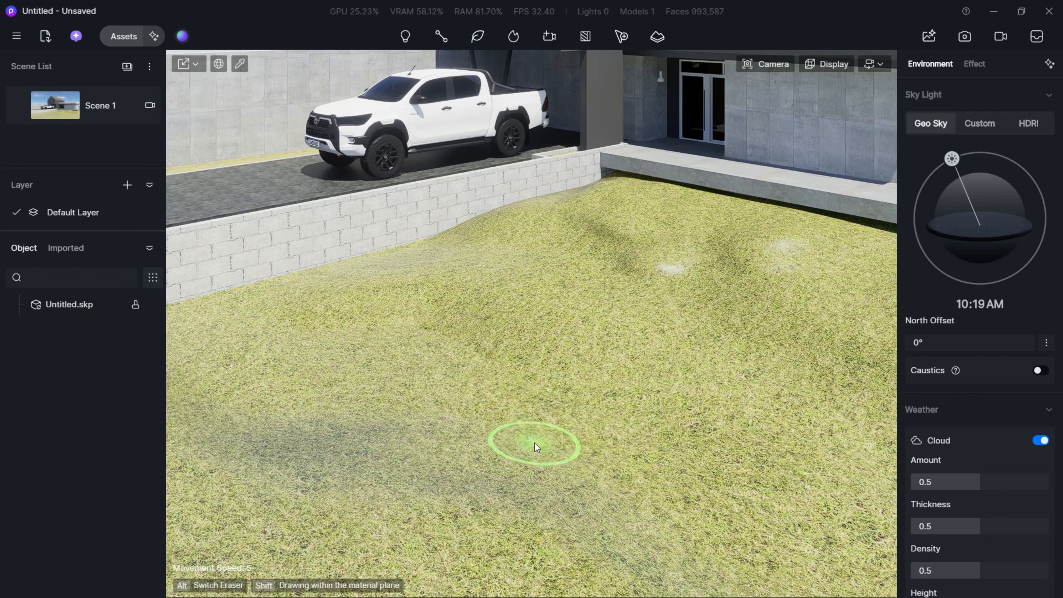
key(bracketright)
key(bracketright)
key(bracketright)
key(bracketright)
key(bracketright)
key(bracketright)
key(bracketright)
key(bracketright)
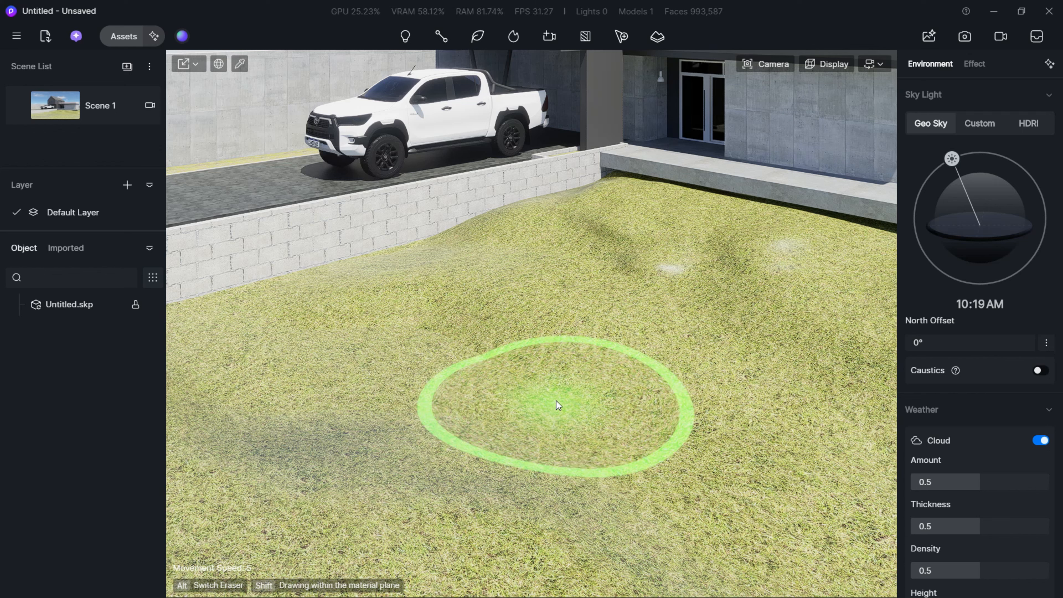
key(bracketleft)
key(bracketleft)
key(bracketleft)
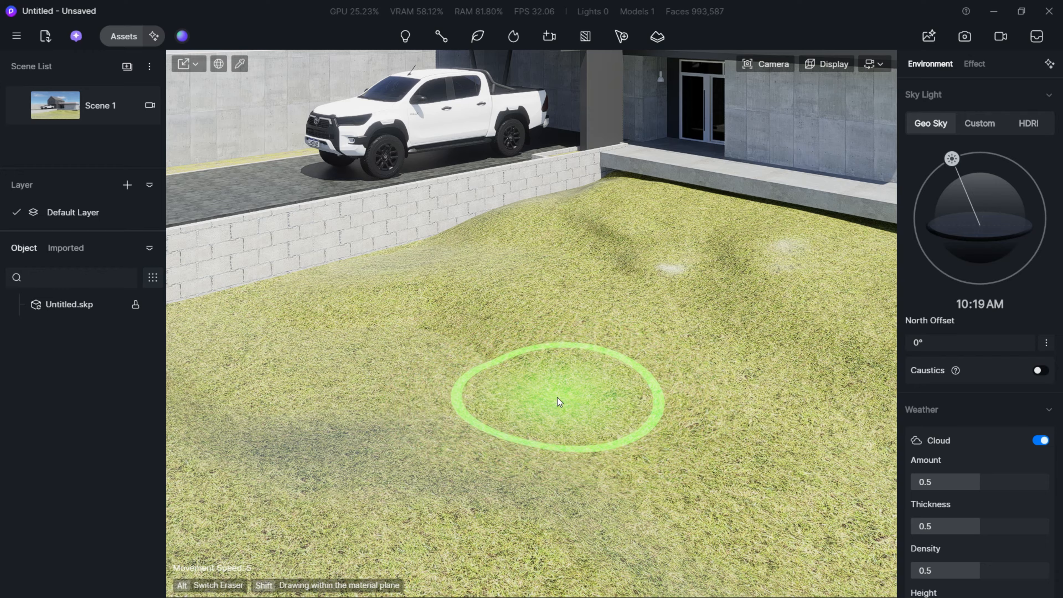
key(bracketright)
key(bracketright)
key(bracketright)
key(bracketright)
key(bracketright)
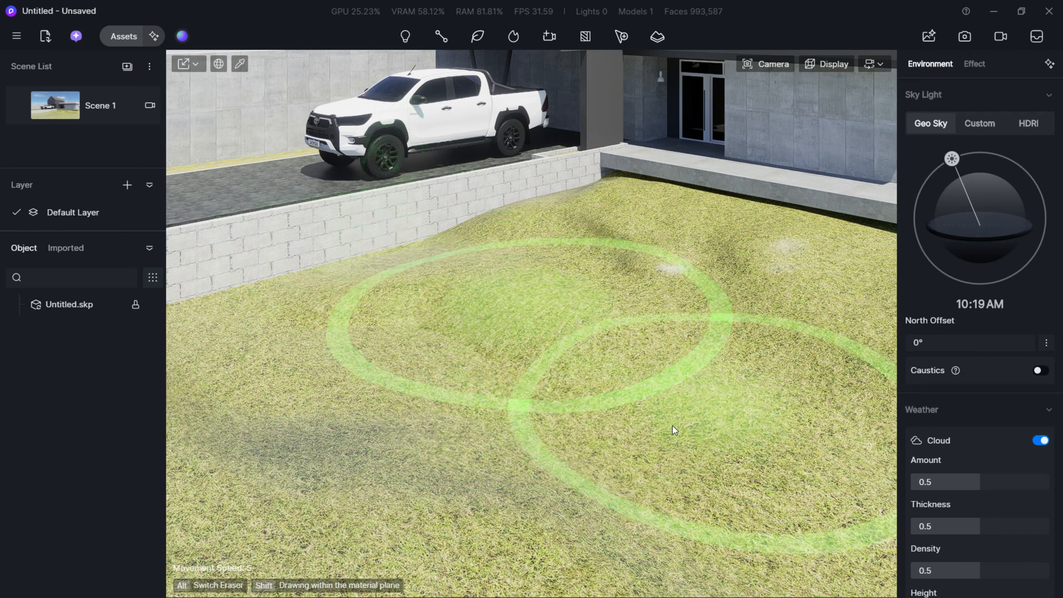
Add Fagus grandifolia 03 and Abies nordmanniana 01 from the Nature models to the brush selection and close the asset library
click(125, 37)
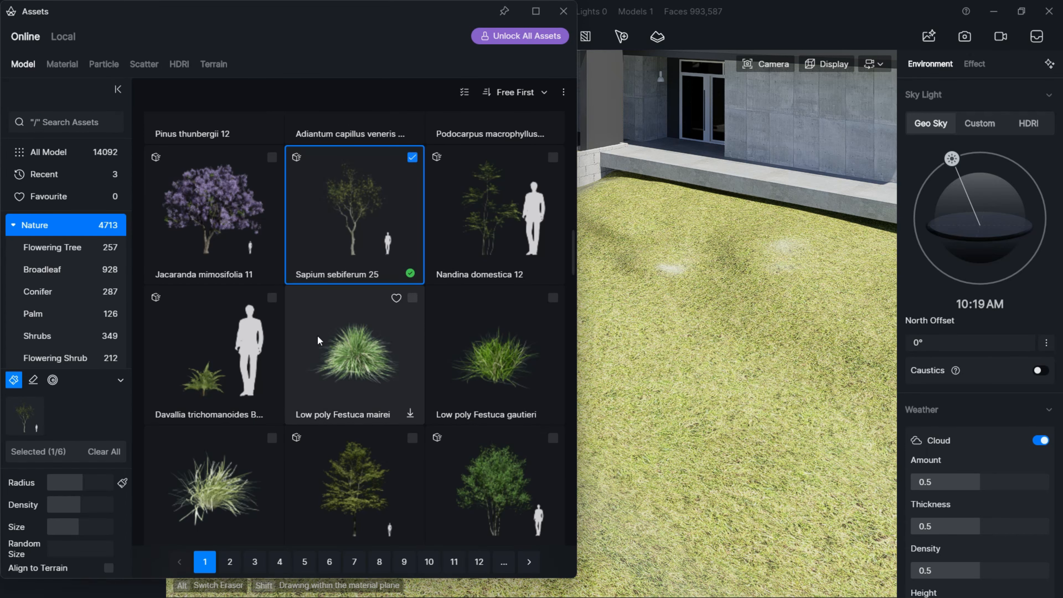
drag(84, 12, 137, 12)
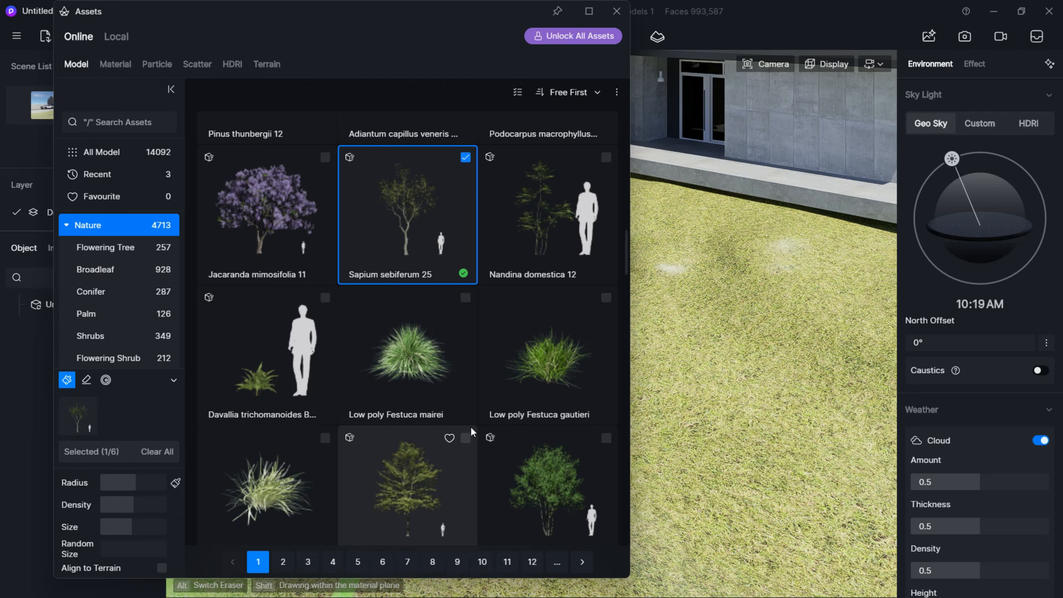
scroll(470, 427, down, 3)
click(418, 400)
scroll(488, 437, down, 2)
scroll(488, 437, down, 2)
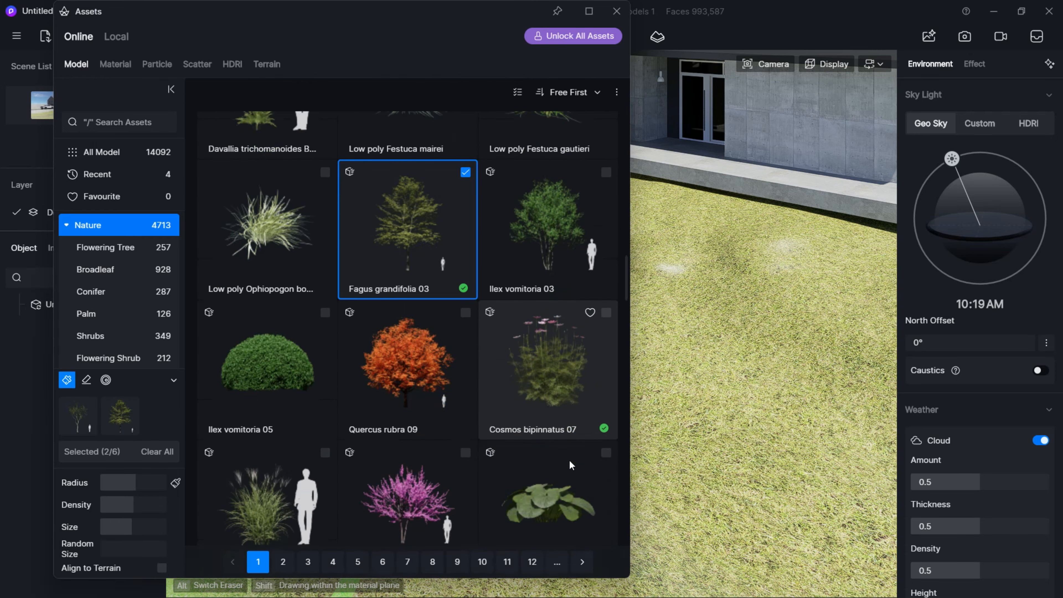
scroll(543, 392, down, 5)
scroll(439, 419, down, 5)
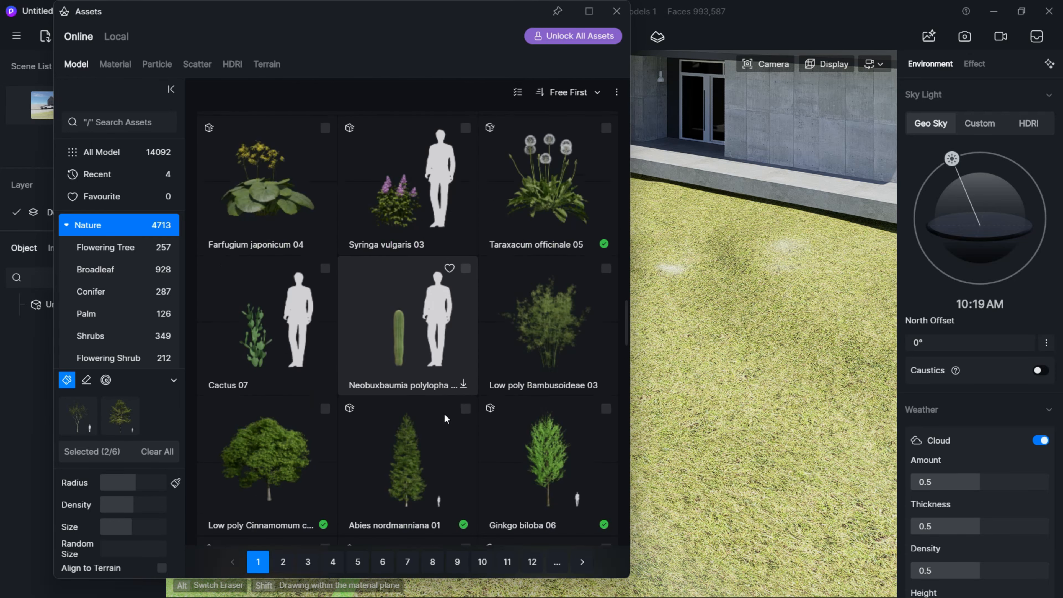
click(461, 395)
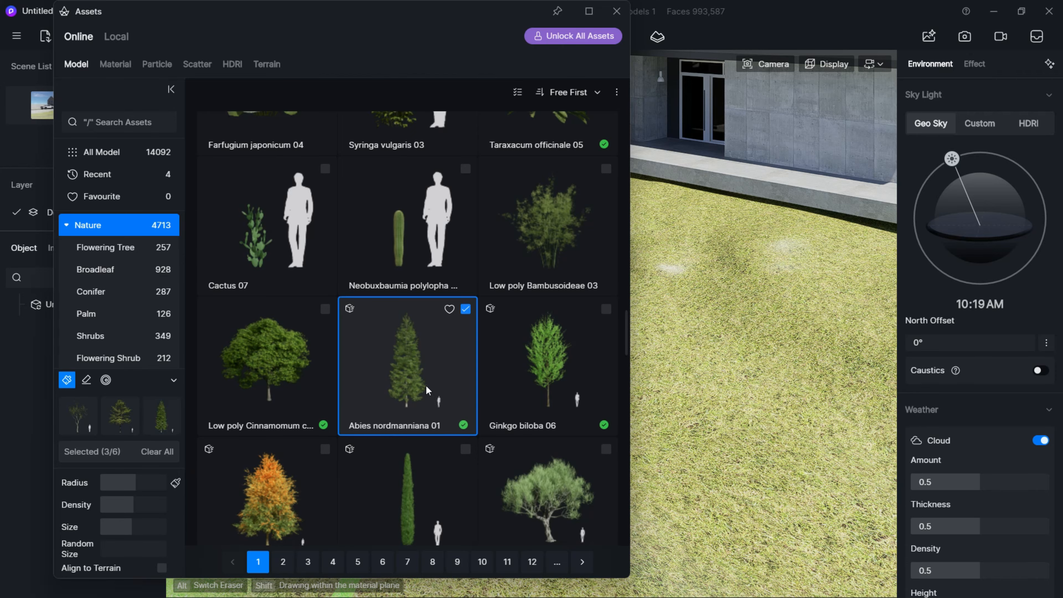
click(613, 10)
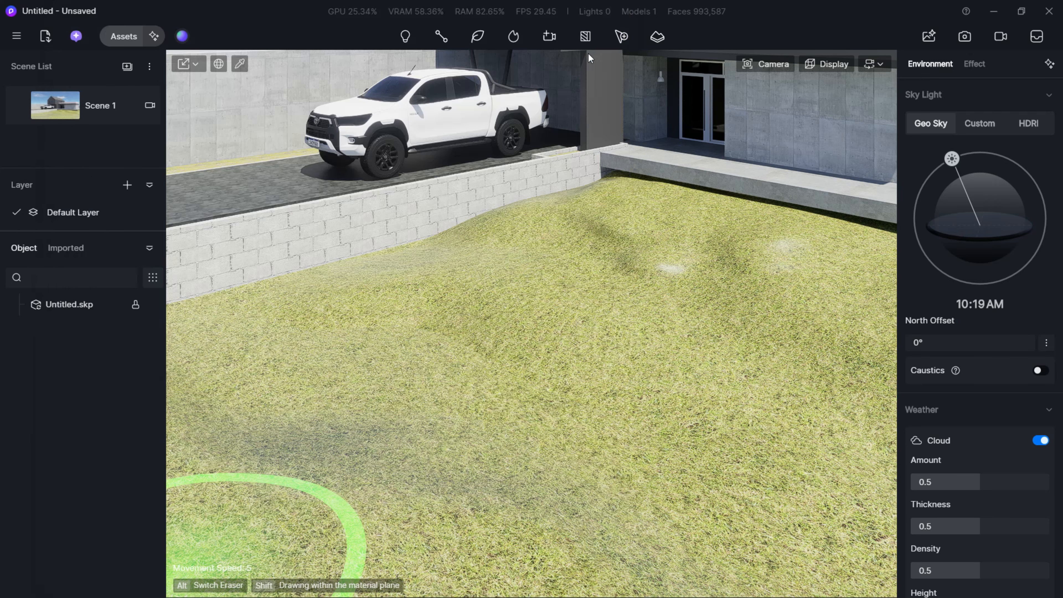
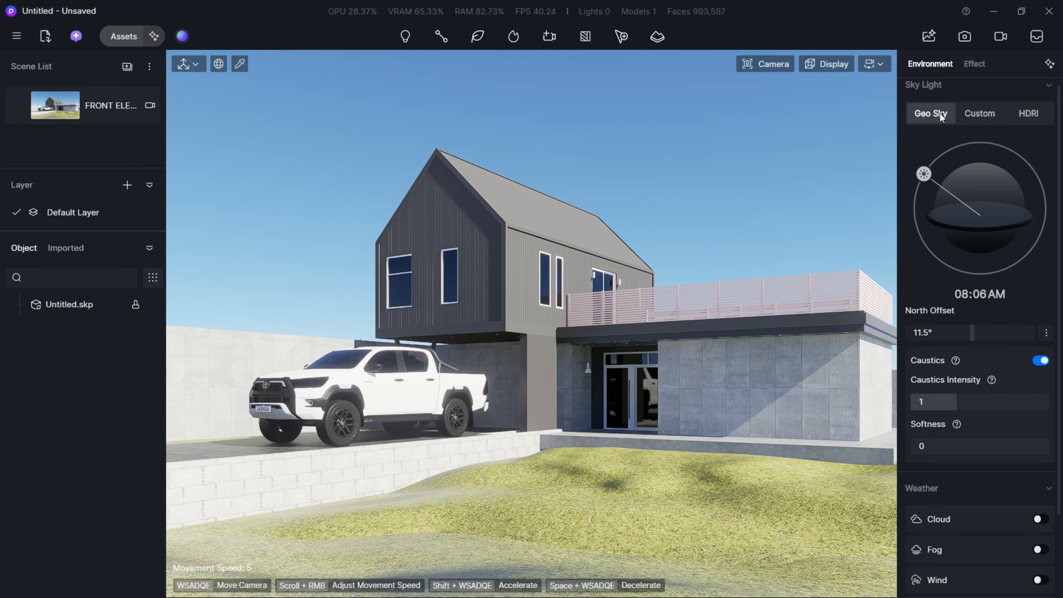
Switch the sky light to Custom and set the sunlight intensity to 1.05 and the sun disk radius to 2.5
drag(925, 171, 929, 167)
click(980, 114)
mouse_move(929, 185)
mouse_down()
mouse_move(959, 185)
mouse_move(929, 186)
mouse_up()
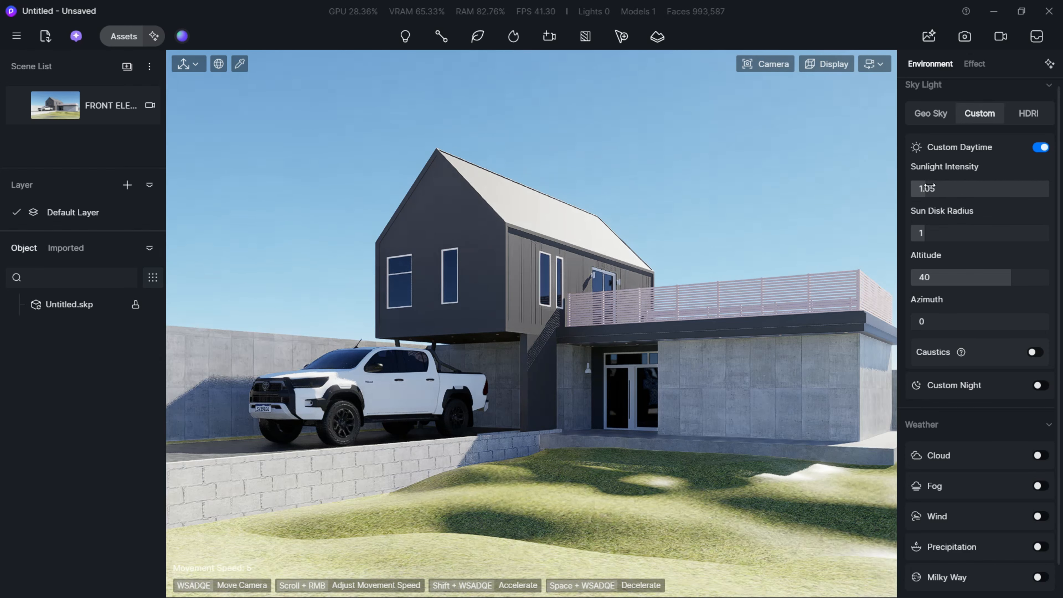
mouse_move(933, 233)
mouse_down()
mouse_move(973, 231)
mouse_move(946, 233)
mouse_up()
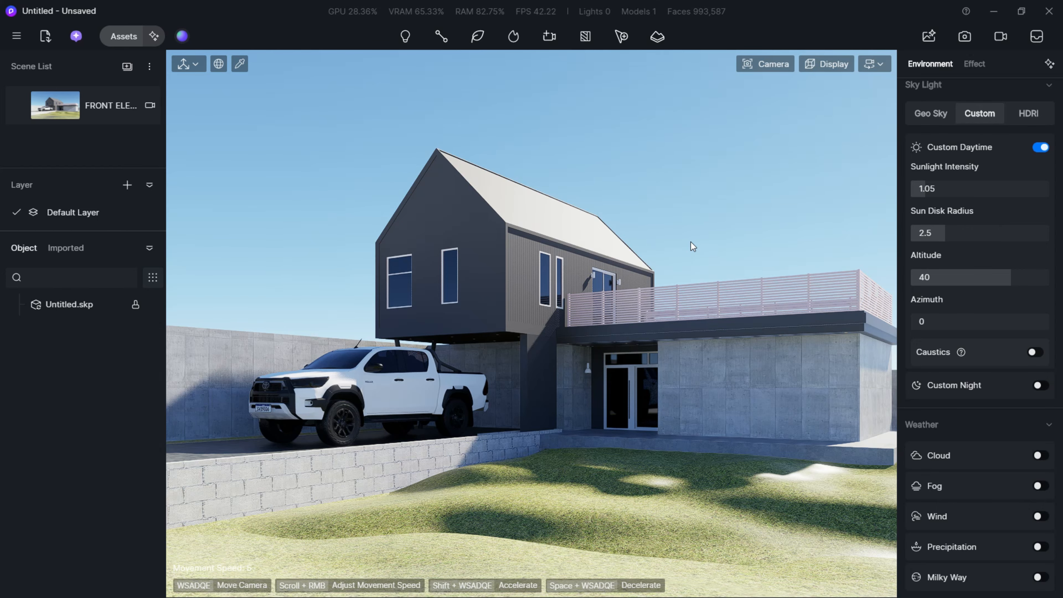
Switch the sky light to HDRI and apply the Sunset sky
click(1019, 116)
click(1044, 145)
scroll(965, 388, down, 3)
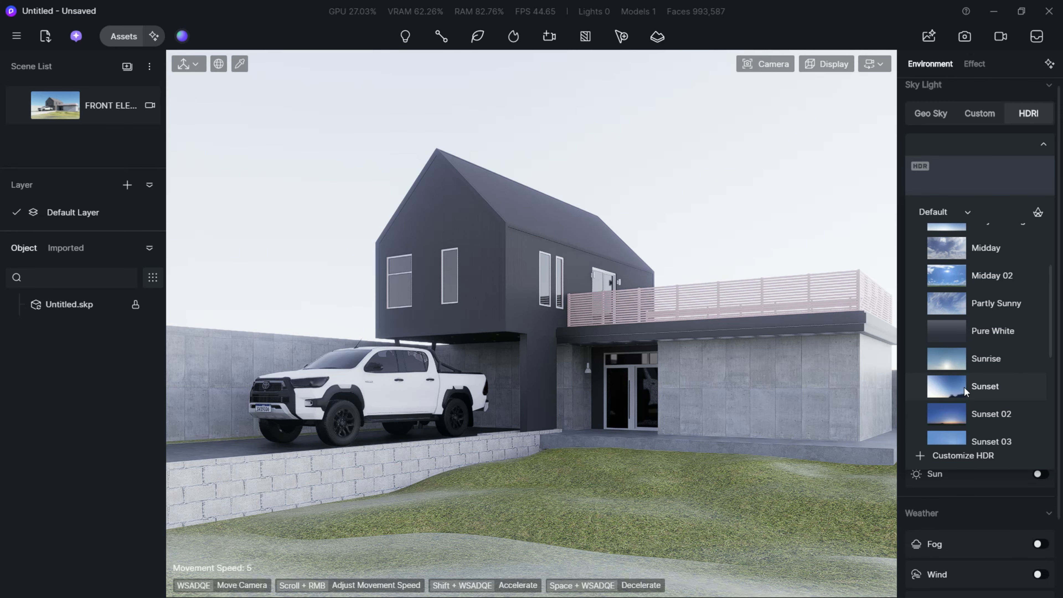
click(948, 390)
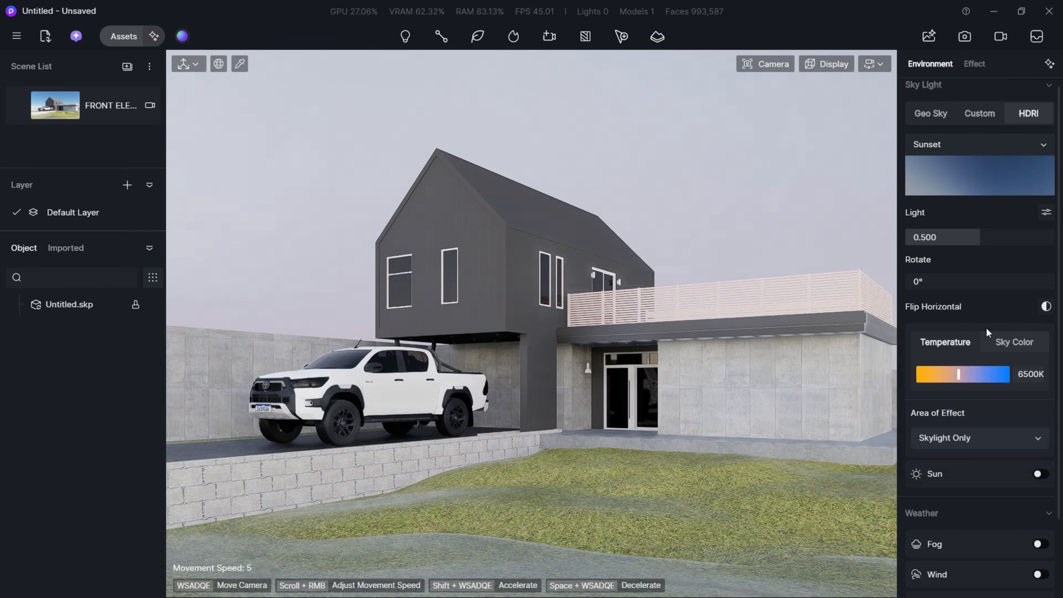
Replace the HDRI sky with Sunset 05
click(1044, 145)
scroll(951, 406, down, 3)
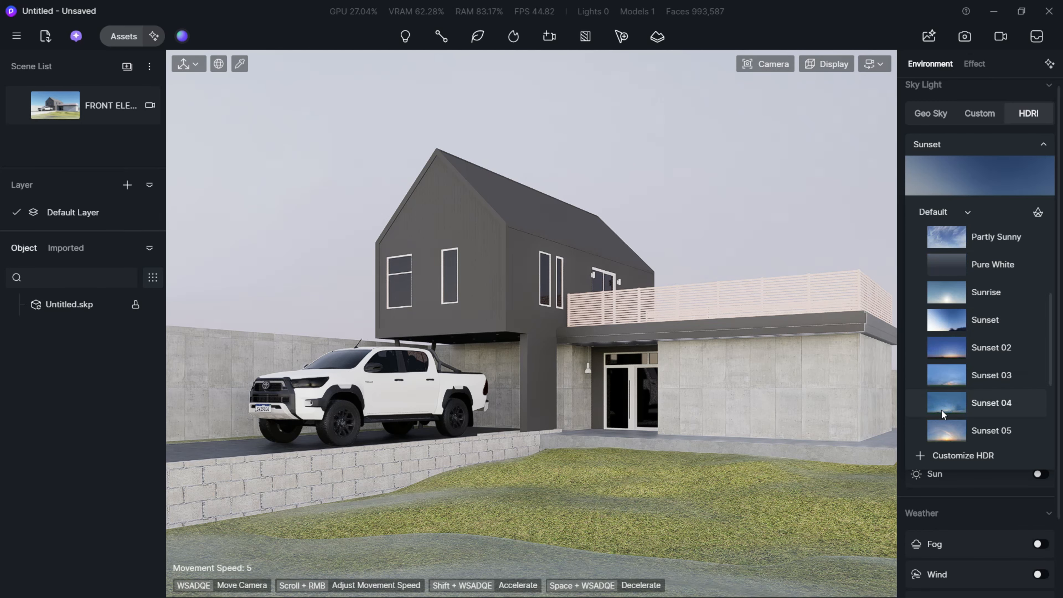
click(942, 424)
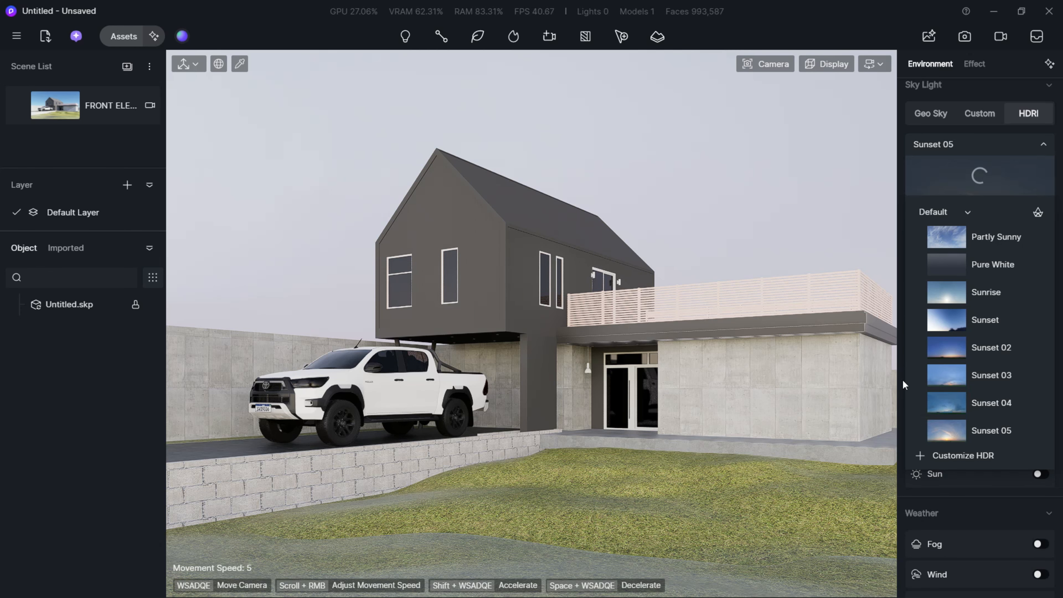
Change the HDRI sky to Cloudy
click(1010, 147)
click(1010, 147)
click(953, 264)
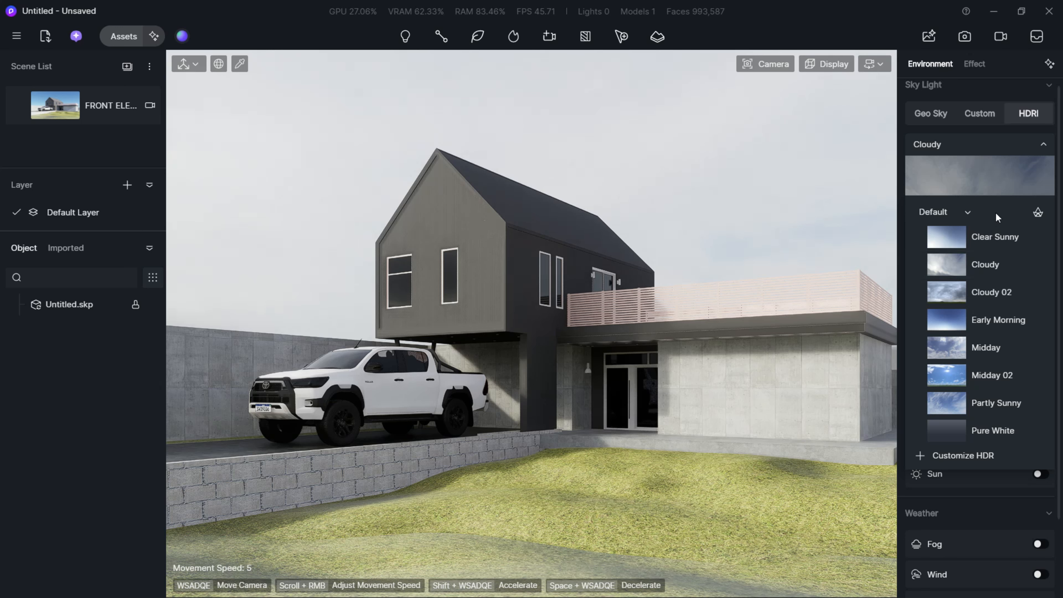
click(972, 515)
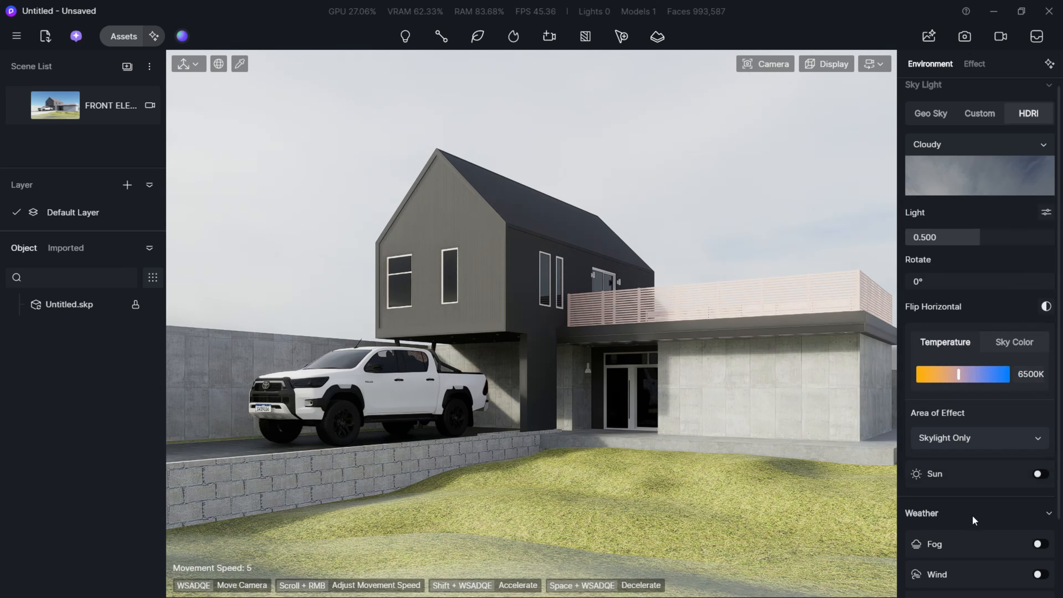
click(1037, 162)
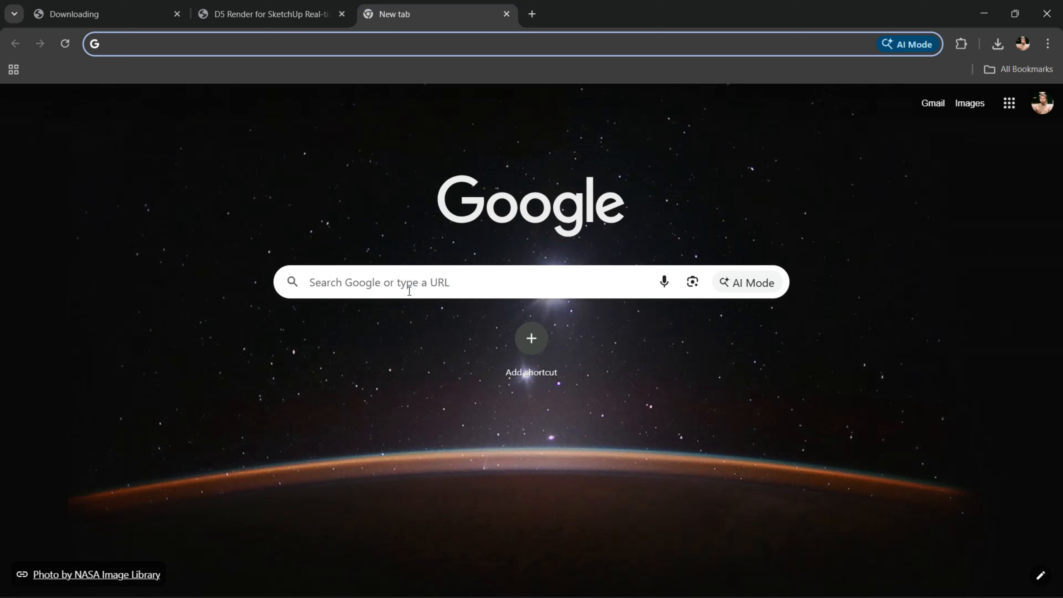
Search the web for polyheaven in the browser, and open the Poly Haven site's HDRI library
click(413, 288)
text(POLY)
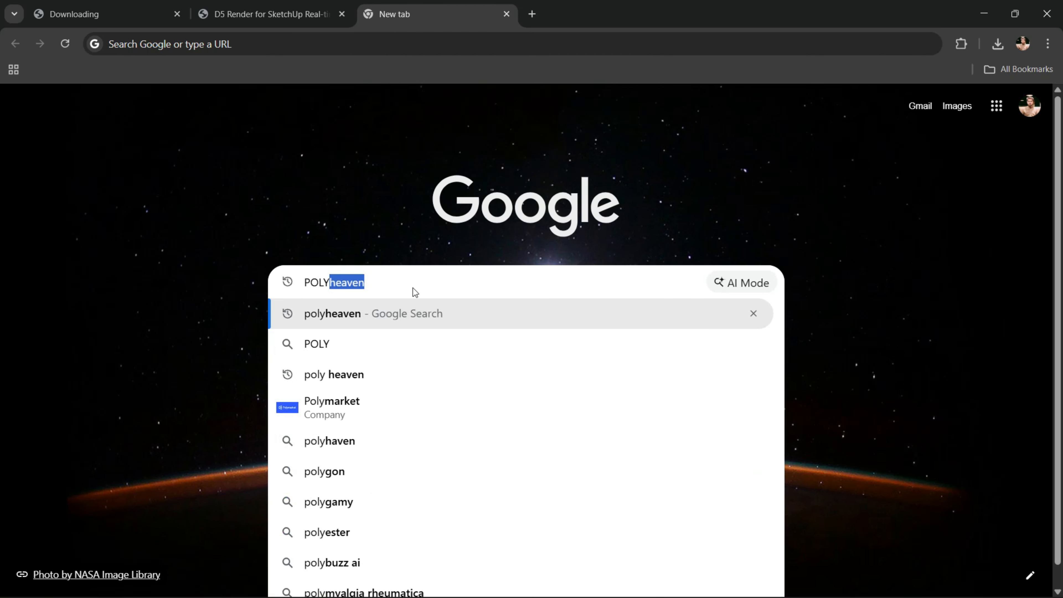
key(Return)
click(155, 304)
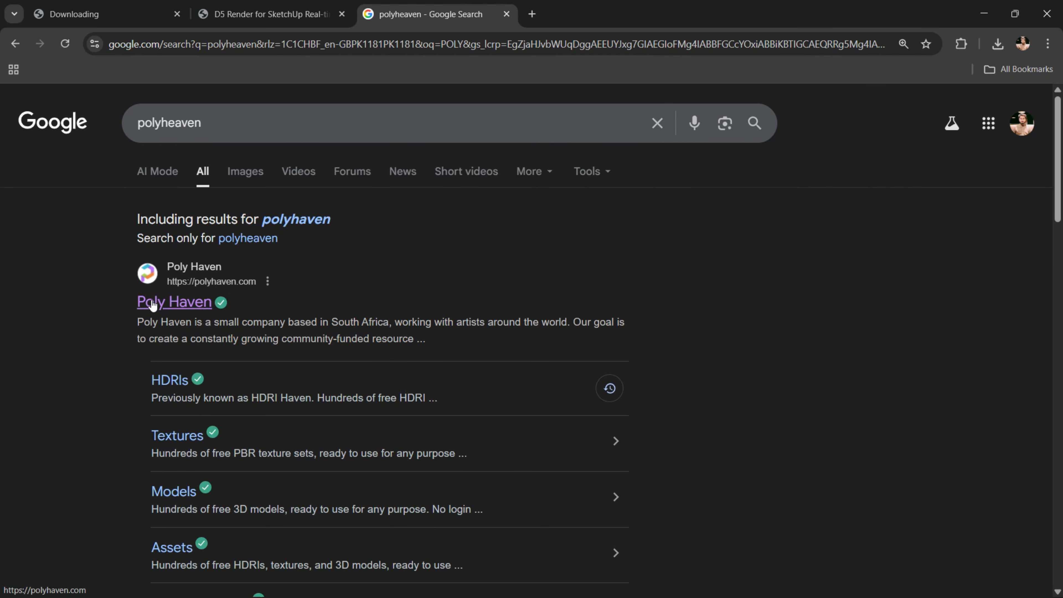
scroll(254, 370, down, 6)
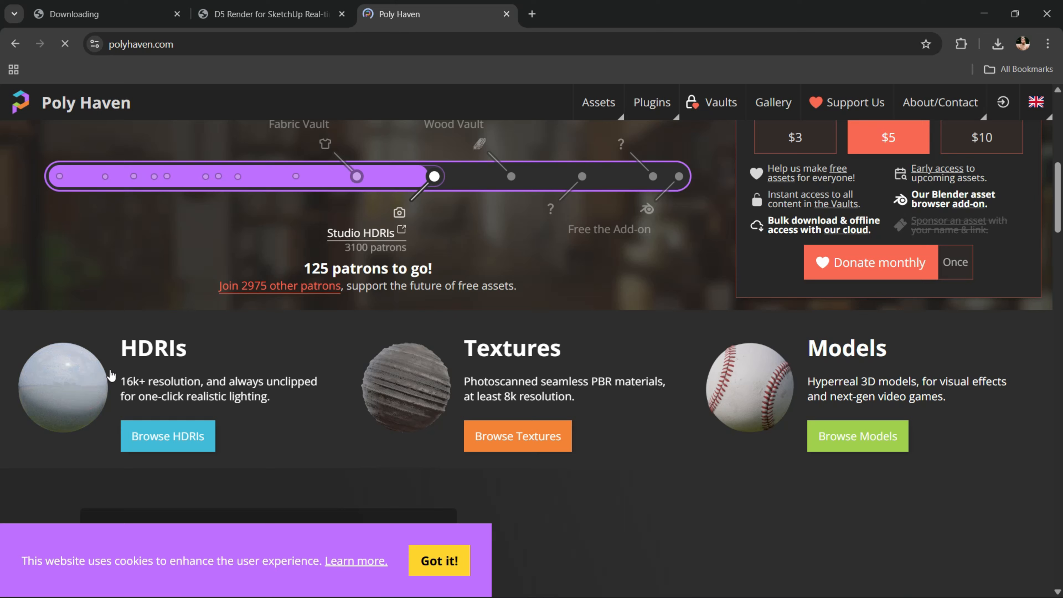
click(176, 444)
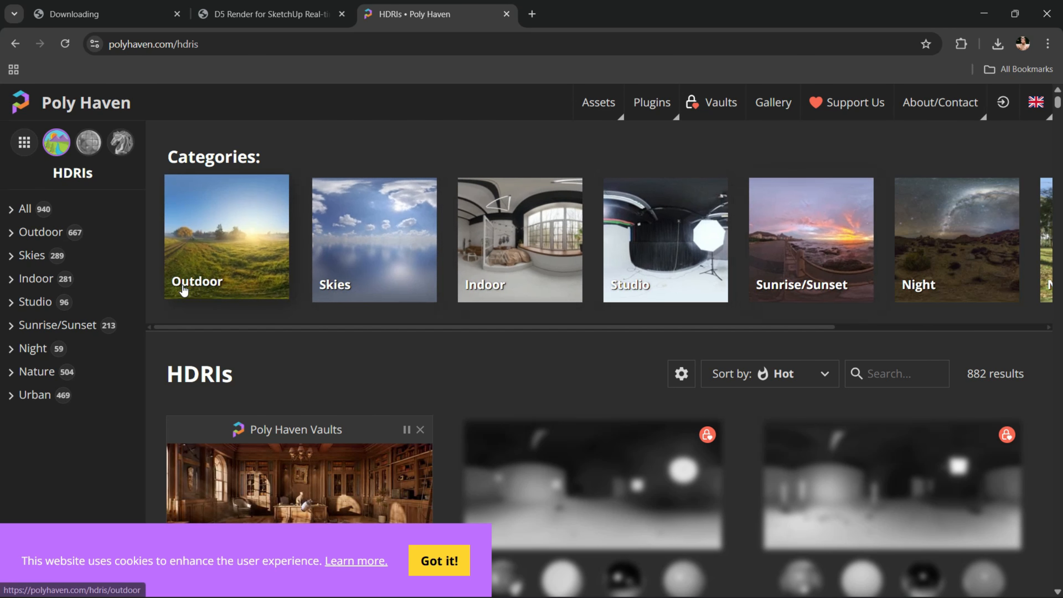
Browse the HDRI library and open the Sunny Rose Garden HDRI
scroll(601, 430, down, 5)
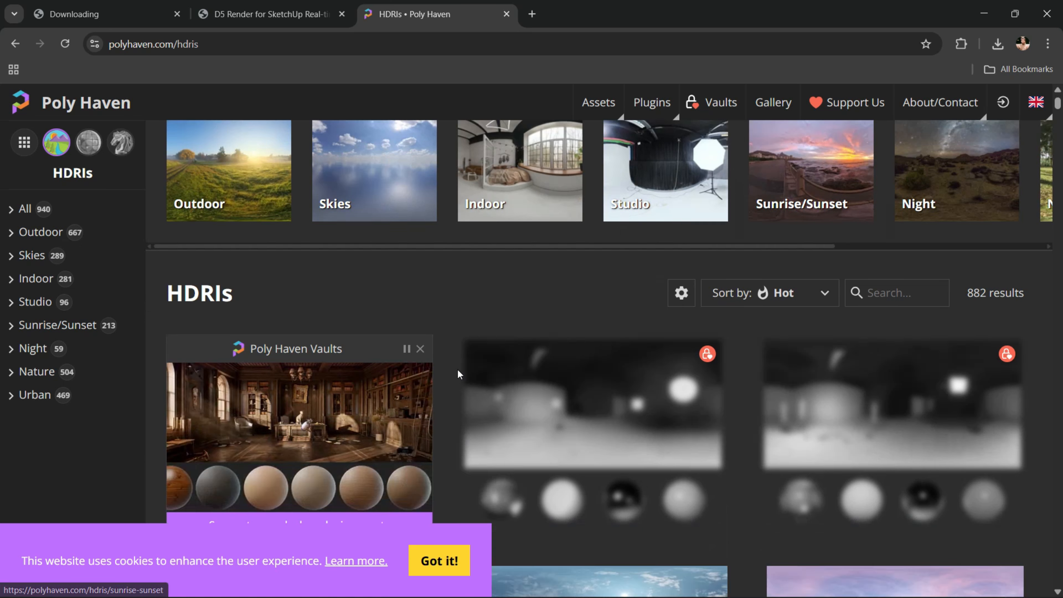
scroll(601, 430, up, 2)
scroll(601, 430, down, 8)
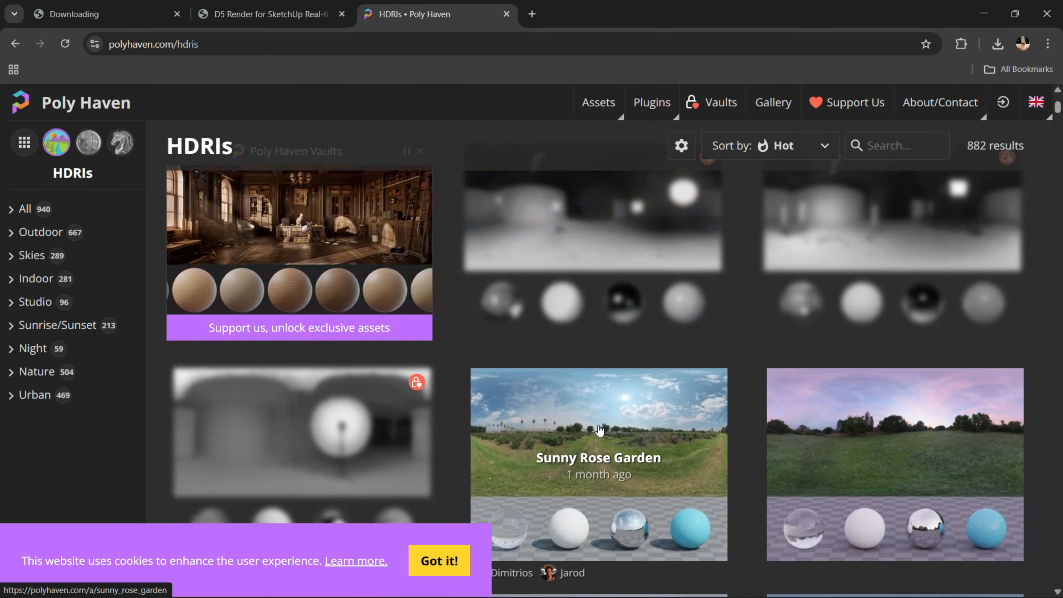
scroll(336, 454, up, 1)
scroll(335, 452, down, 6)
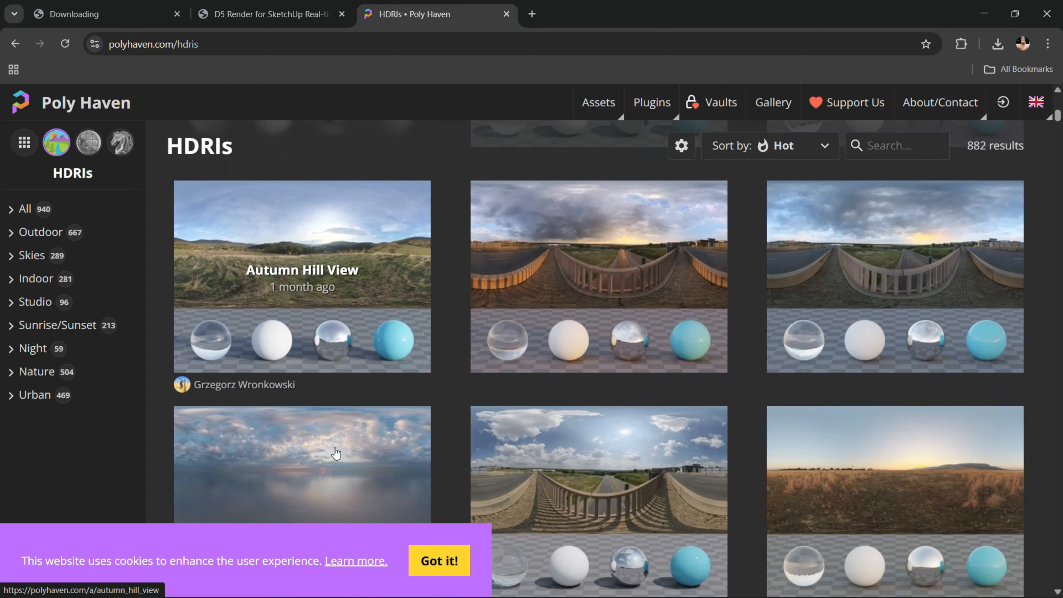
scroll(493, 409, up, 8)
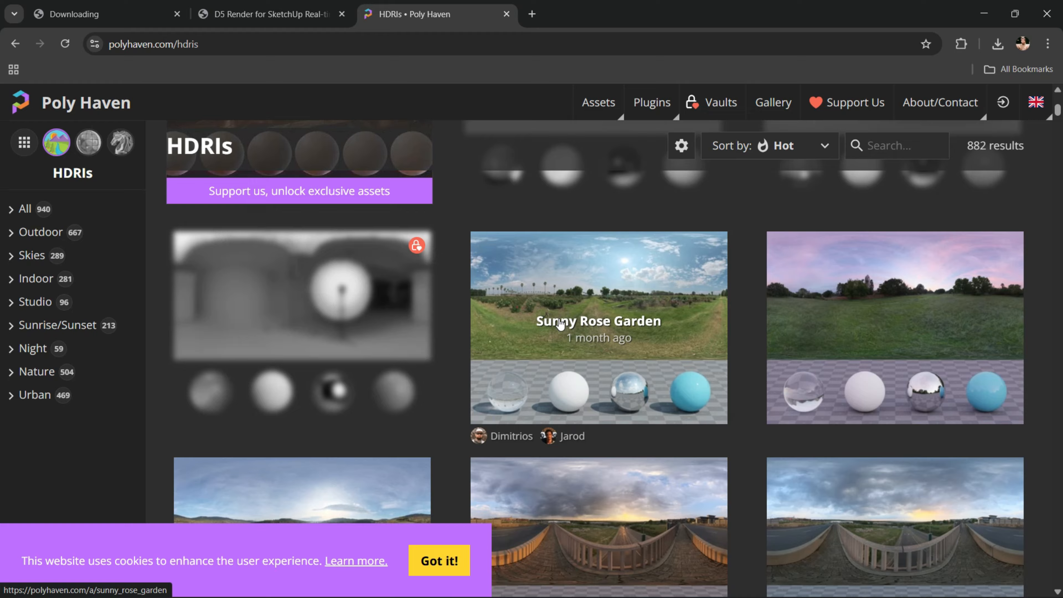
click(493, 409)
Examine the Sunny Rose Garden panorama and the similar assets listed on its page
scroll(514, 398, down, 4)
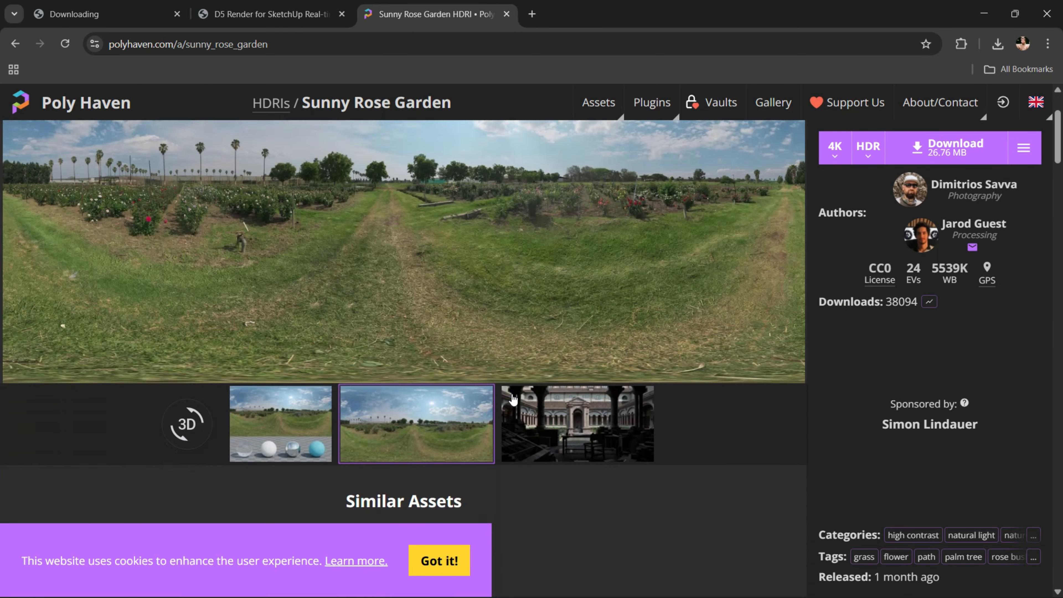
scroll(514, 398, up, 4)
scroll(514, 398, down, 5)
scroll(514, 398, down, 3)
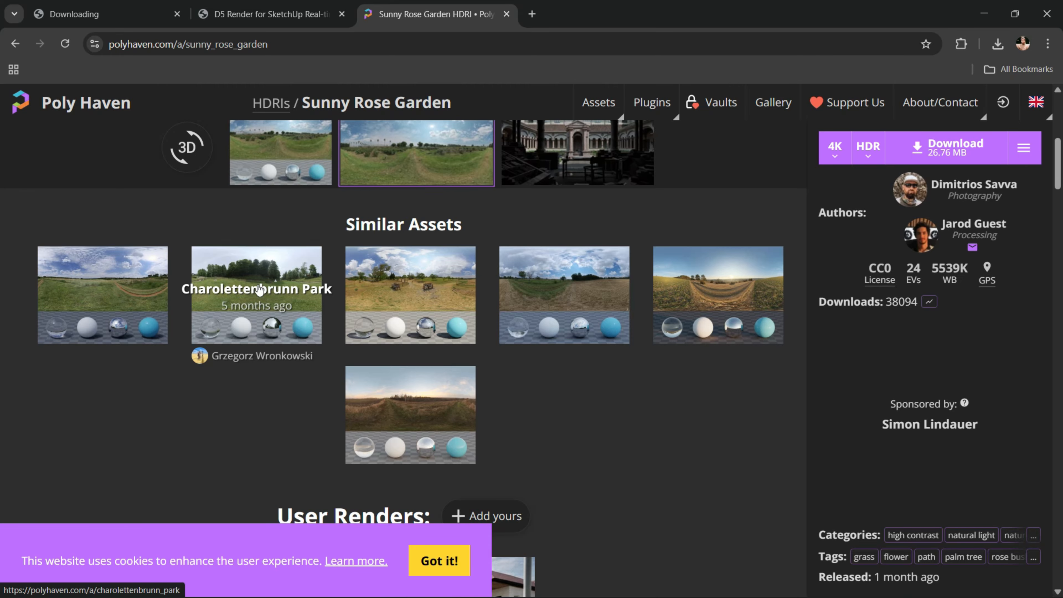
scroll(487, 340, up, 4)
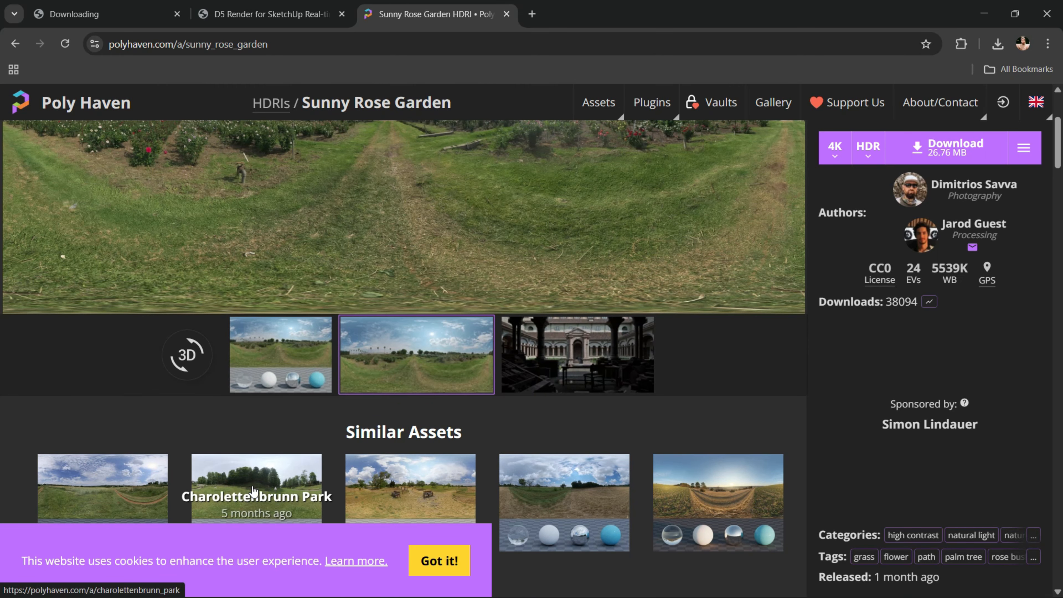
scroll(411, 374, up, 4)
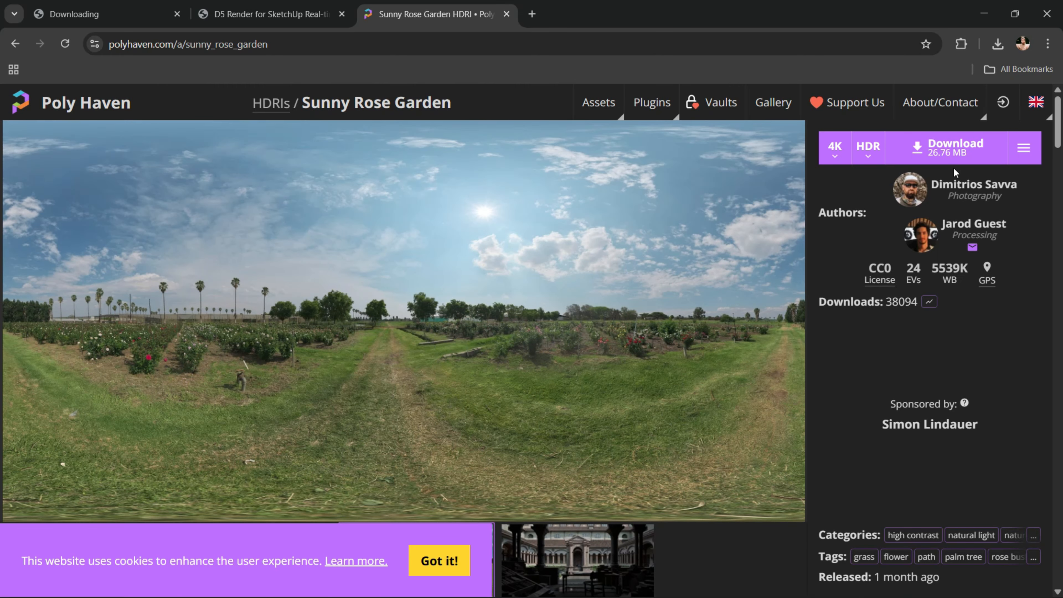
Download the Sunny Rose Garden HDRI as a 4K HDR file into the d5 folder in Downloads and check the download
click(928, 157)
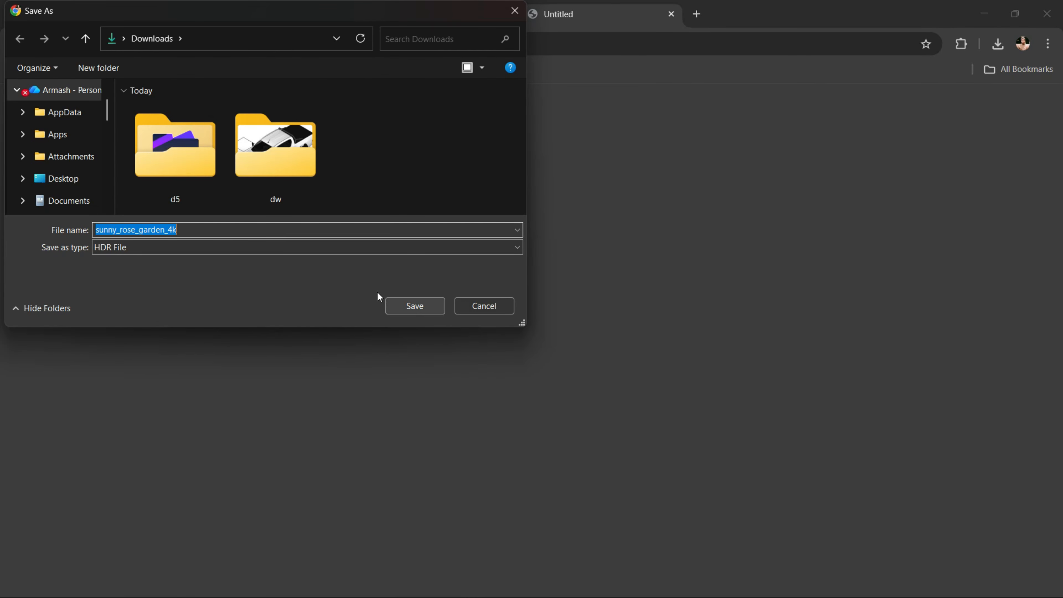
double_click(213, 169)
click(411, 298)
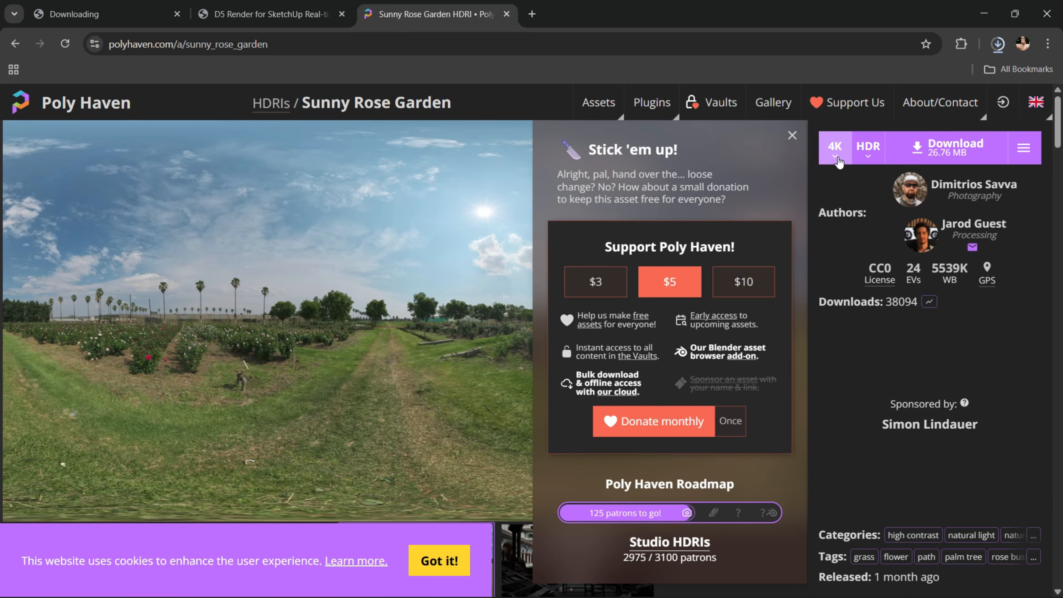
click(997, 44)
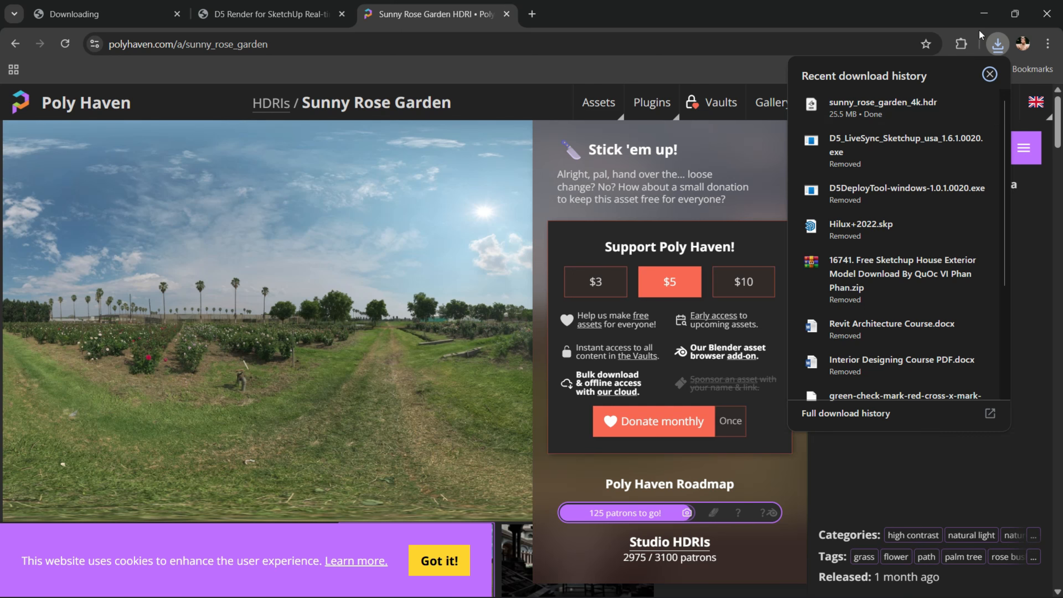
Return to D5 Render and load sunny_rose_garden_4k from the d5 folder in Downloads as a custom HDRI sky
click(984, 14)
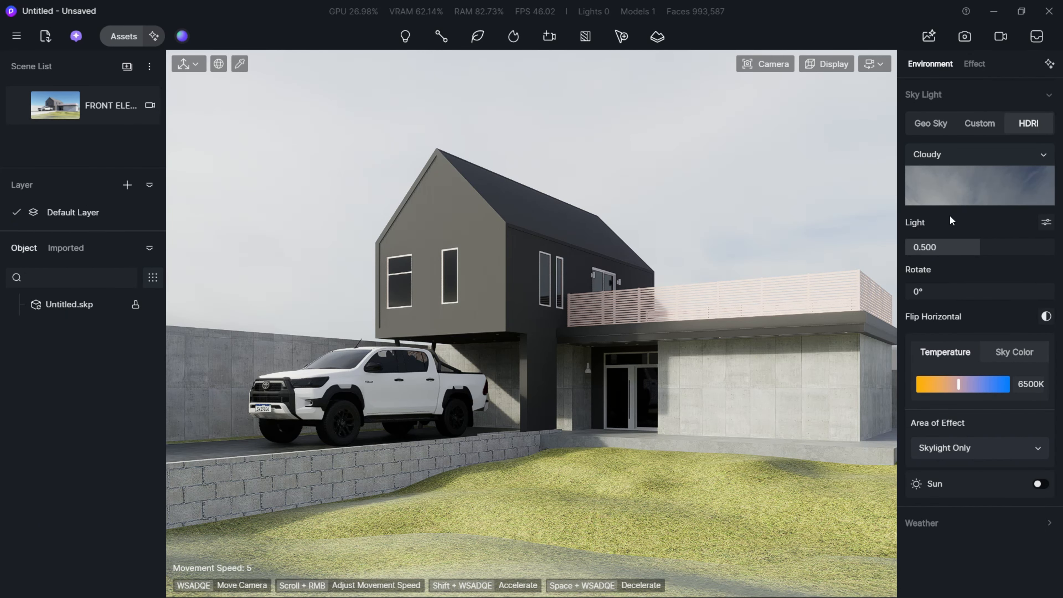
click(1032, 151)
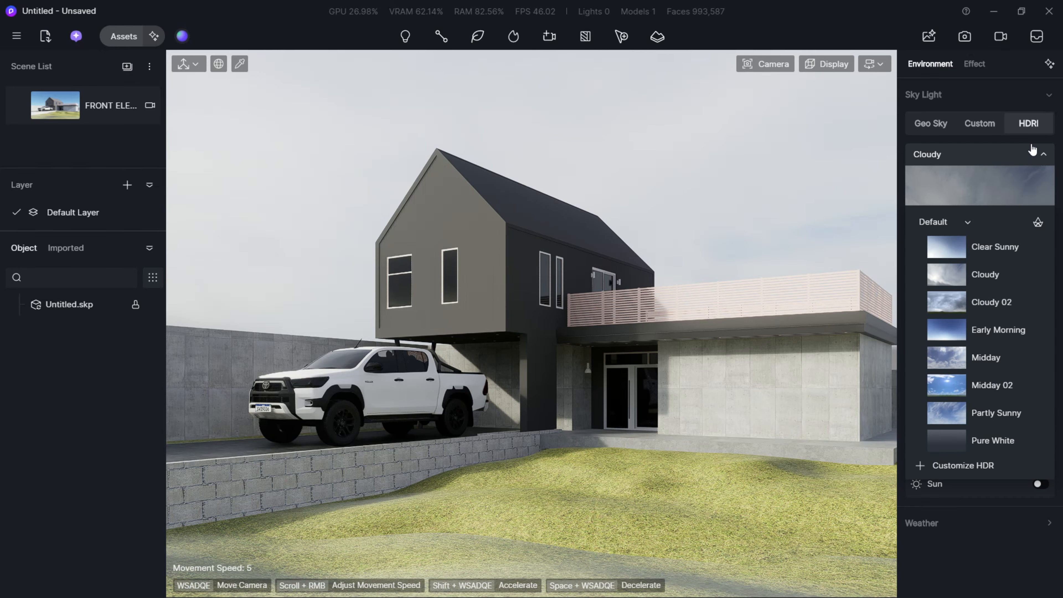
click(958, 224)
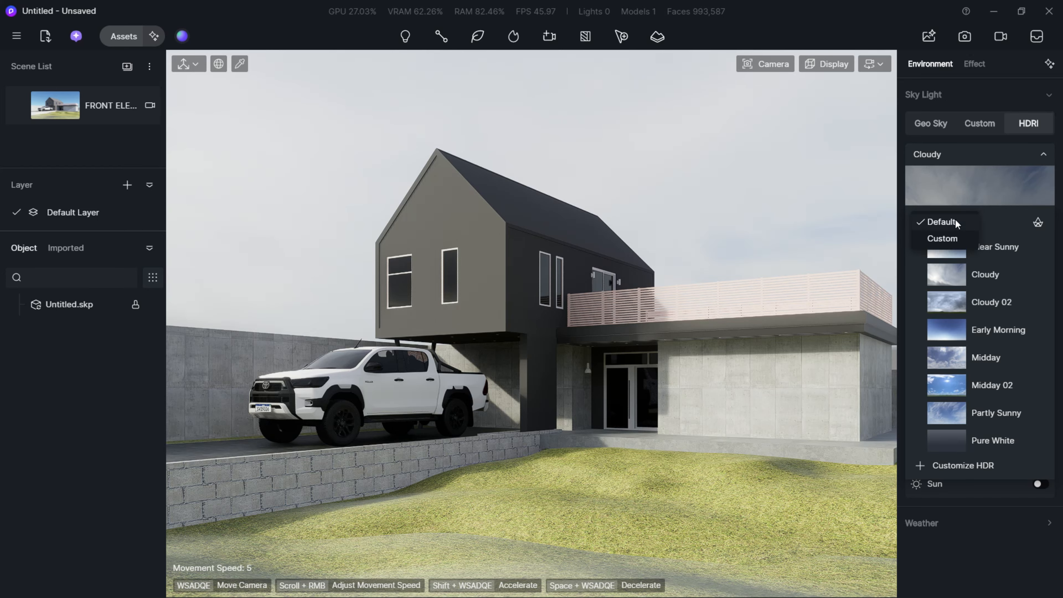
click(952, 239)
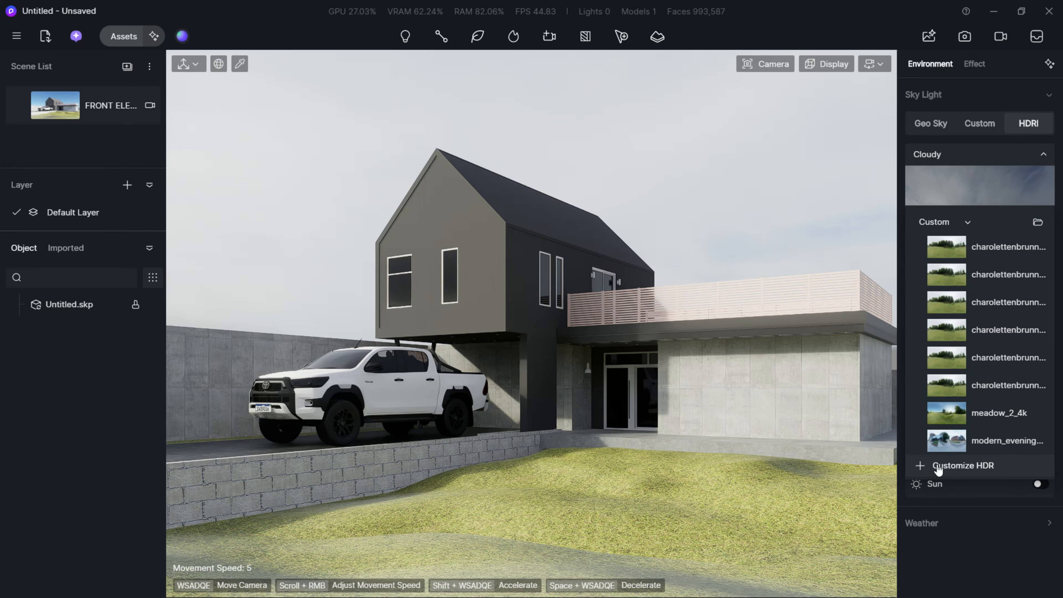
click(916, 461)
scroll(61, 232, down, 3)
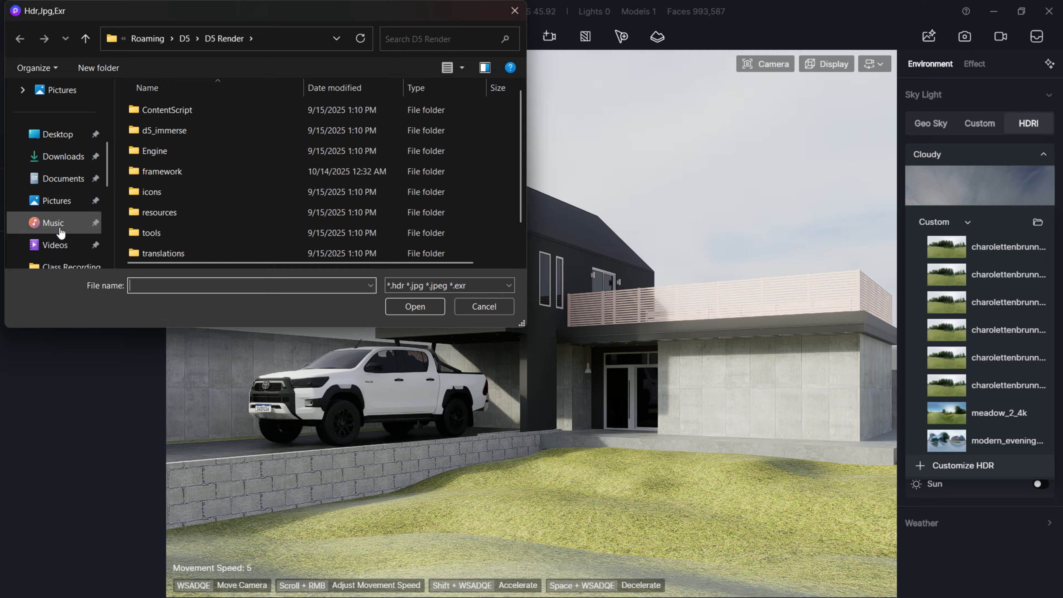
click(63, 157)
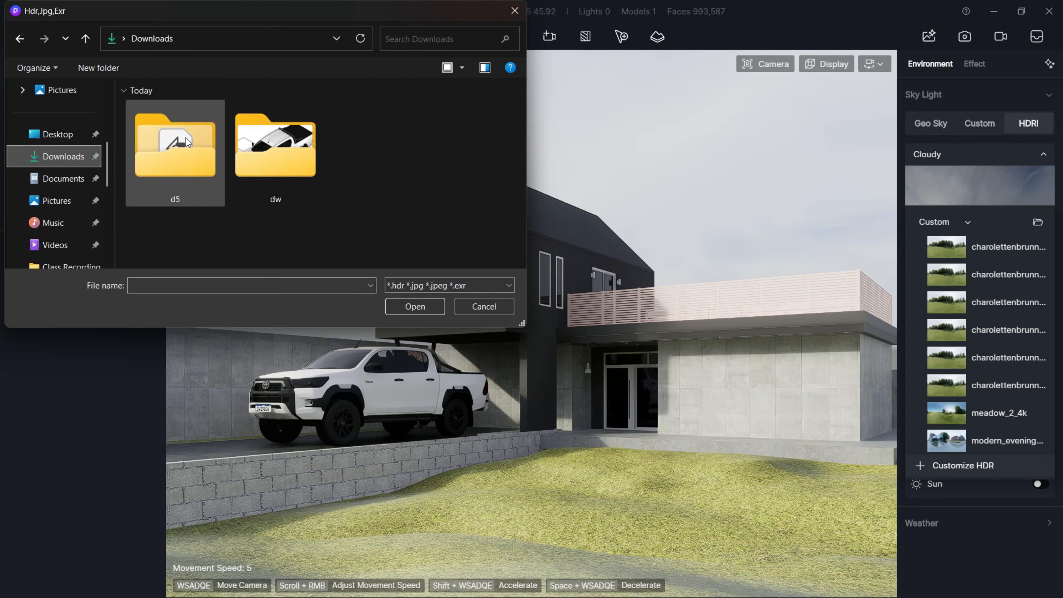
double_click(186, 155)
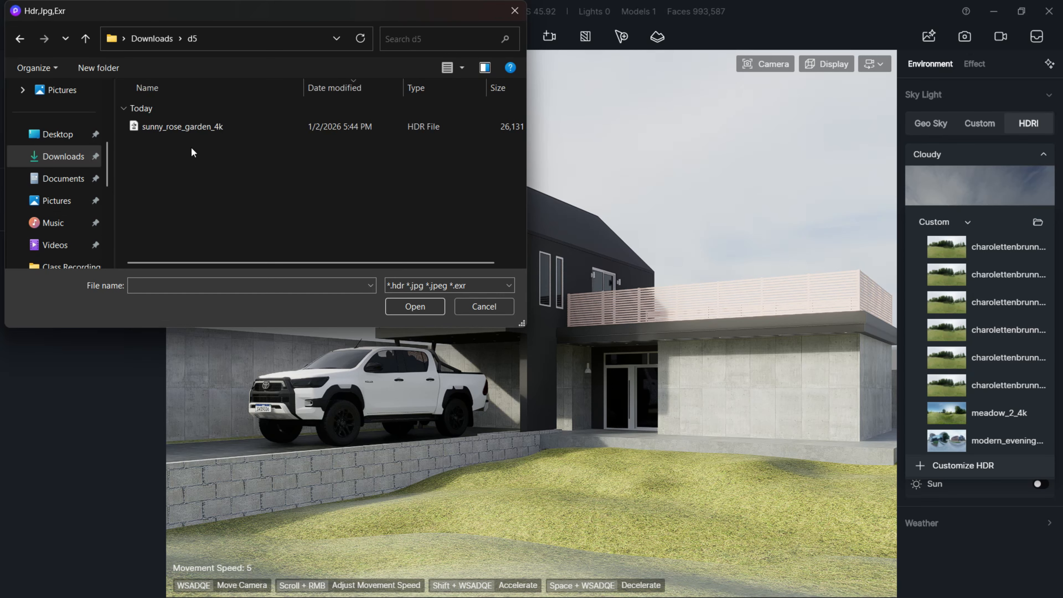
click(182, 127)
click(415, 309)
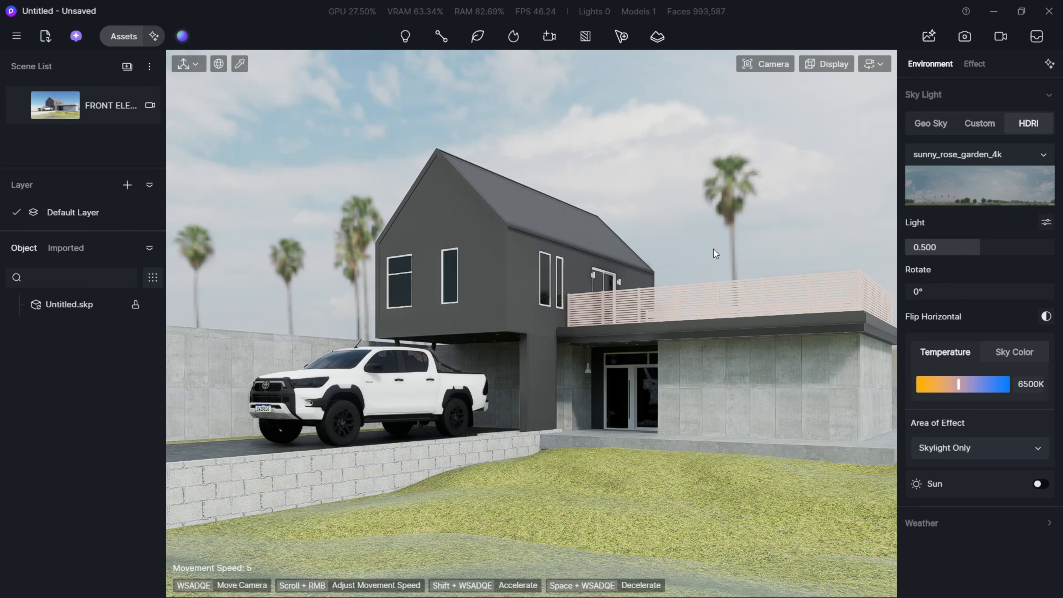
Rotate the HDRI sky to 113.3° and set its light to 0.460
drag(929, 291, 968, 289)
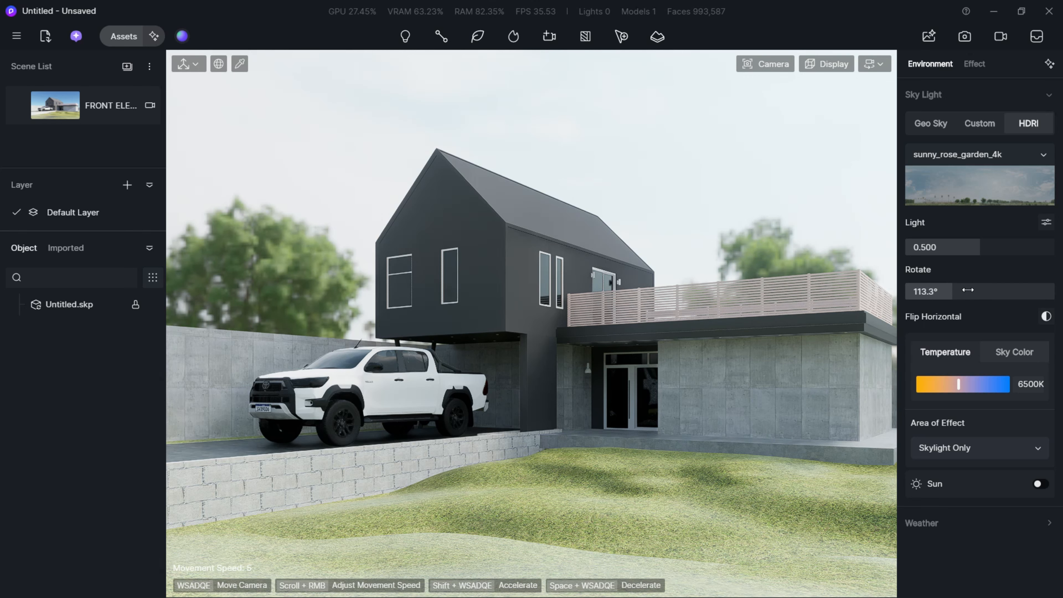
mouse_move(988, 255)
mouse_down()
mouse_move(923, 257)
mouse_move(976, 255)
mouse_up()
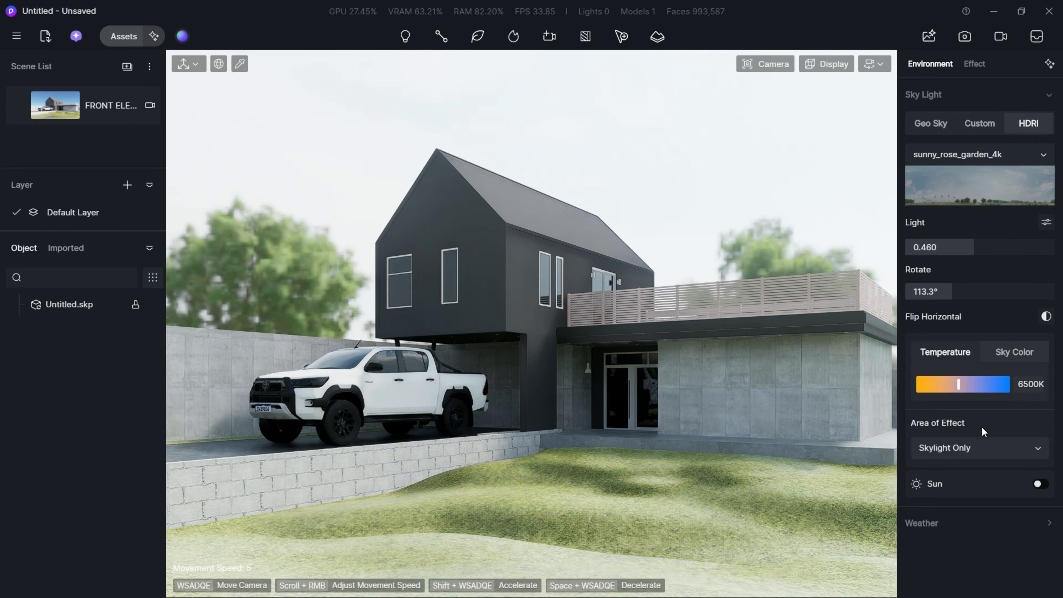
Turn on the sun for the HDRI sky and set the sunlight intensity to 3
click(1040, 483)
scroll(963, 473, down, 3)
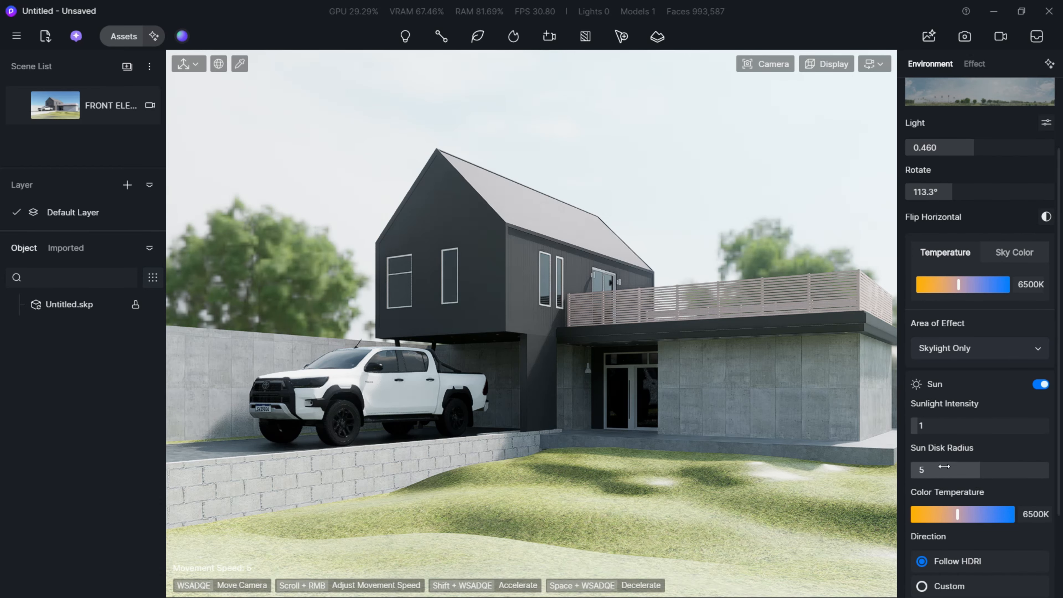
drag(934, 426, 944, 427)
Switch the sun direction from Follow HDRI to Custom, and raise its altitude and azimuth to light the house front
scroll(944, 431, down, 2)
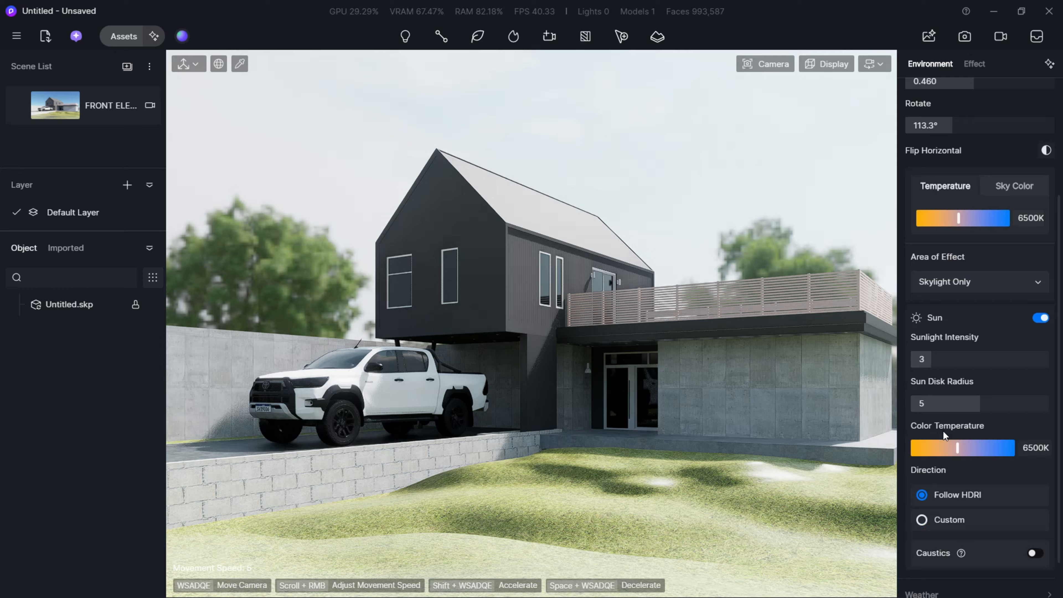
click(936, 519)
scroll(958, 523, down, 1)
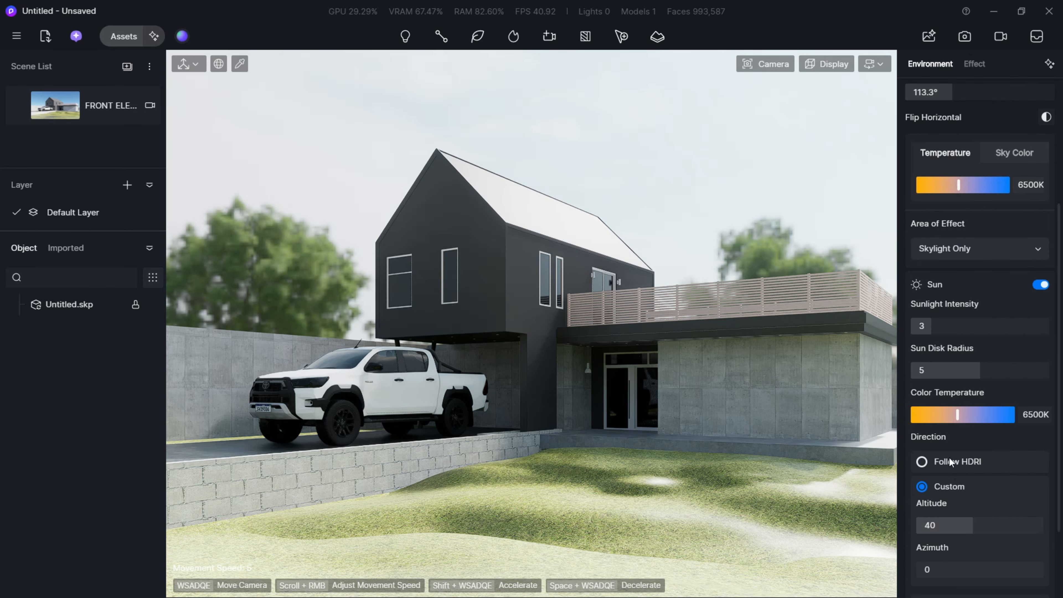
click(922, 462)
click(936, 491)
scroll(936, 493, down, 2)
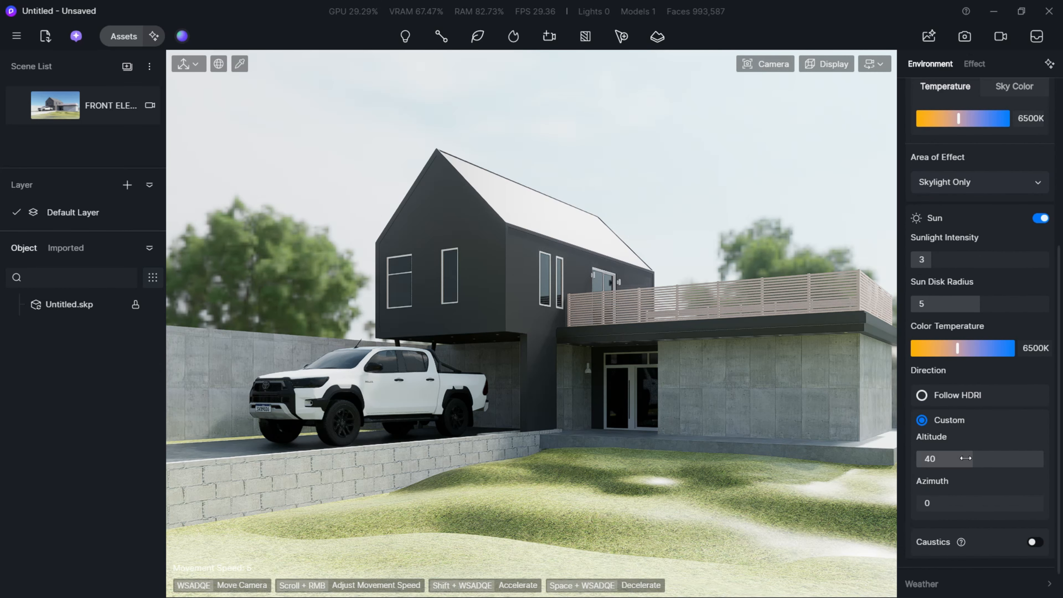
drag(959, 459, 976, 459)
drag(938, 503, 995, 500)
scroll(988, 500, down, 1)
Change the HDRI sky to the default Cloudy 02 preset
scroll(984, 500, up, 9)
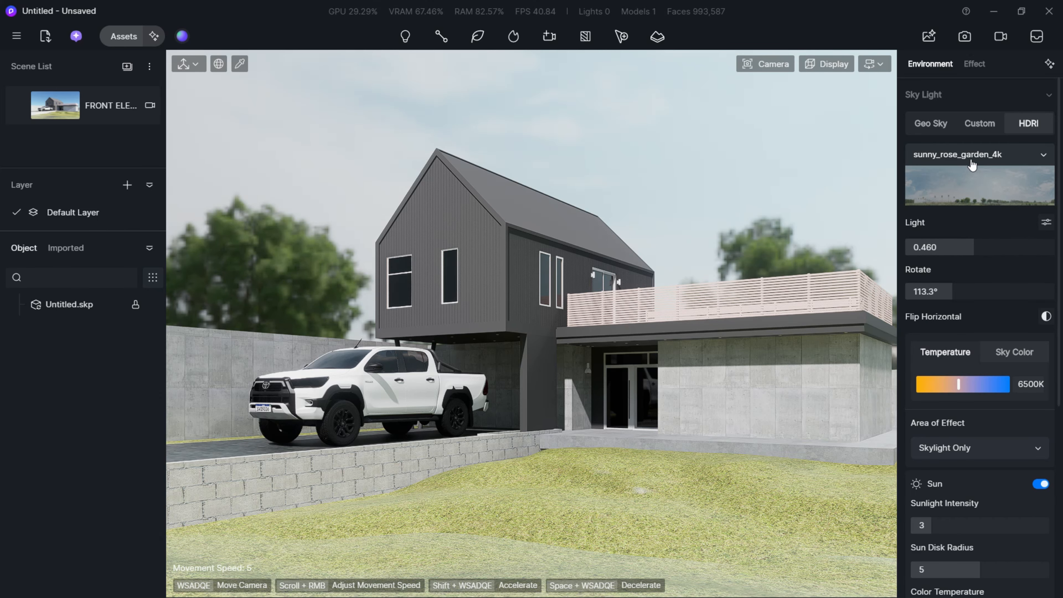
click(973, 164)
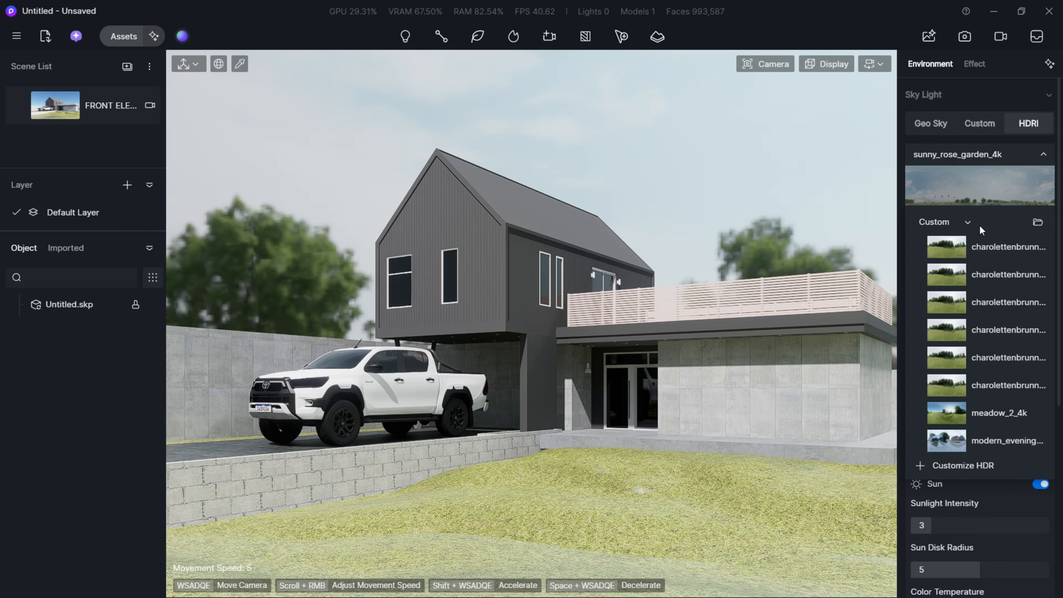
click(940, 222)
click(945, 222)
click(980, 300)
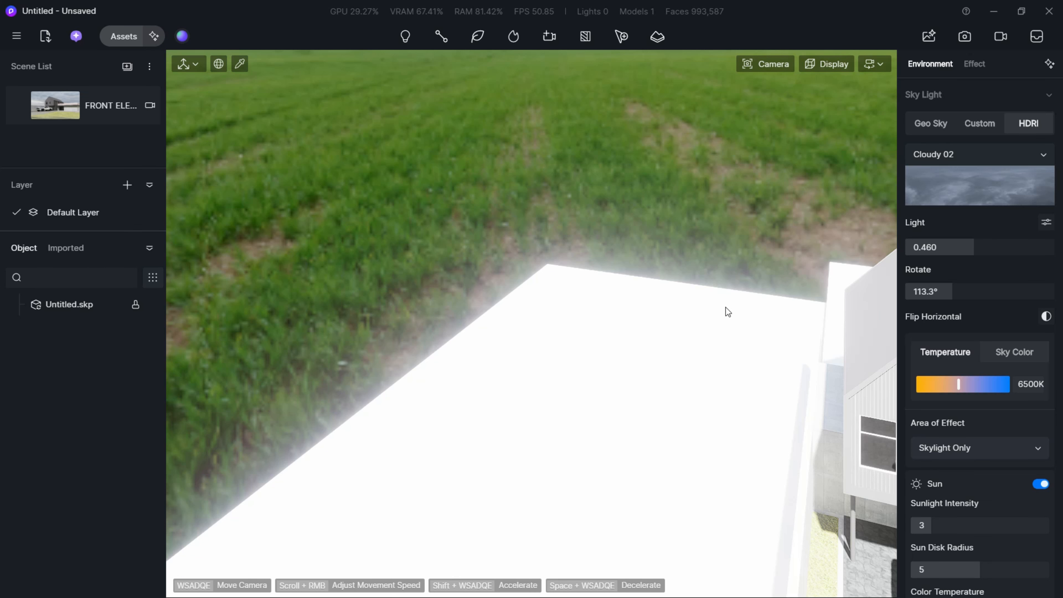
Open the online model assets and reposition the Assets window over the viewport
click(128, 42)
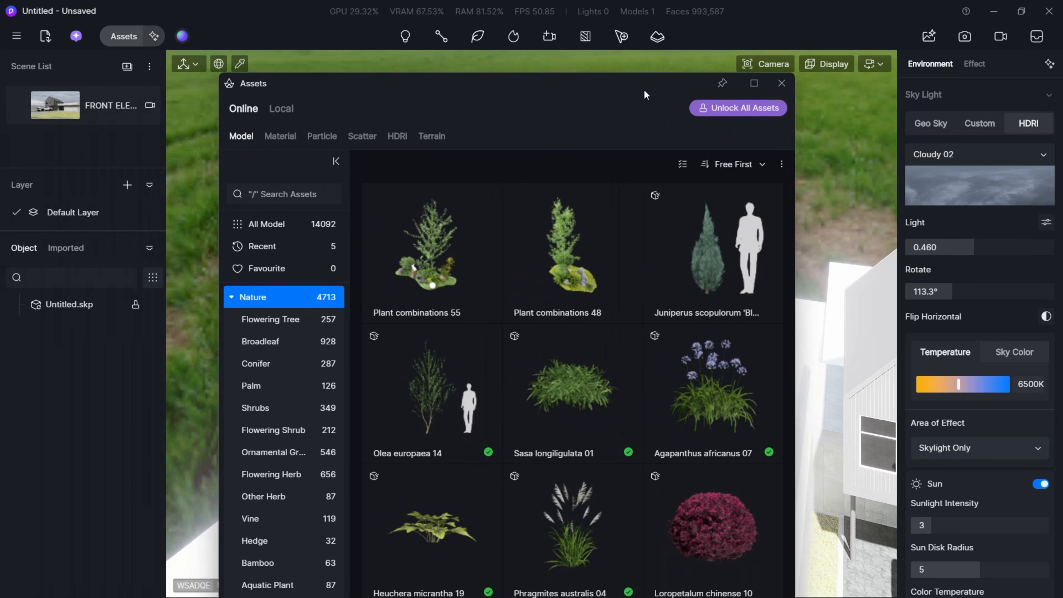
drag(644, 91, 619, 84)
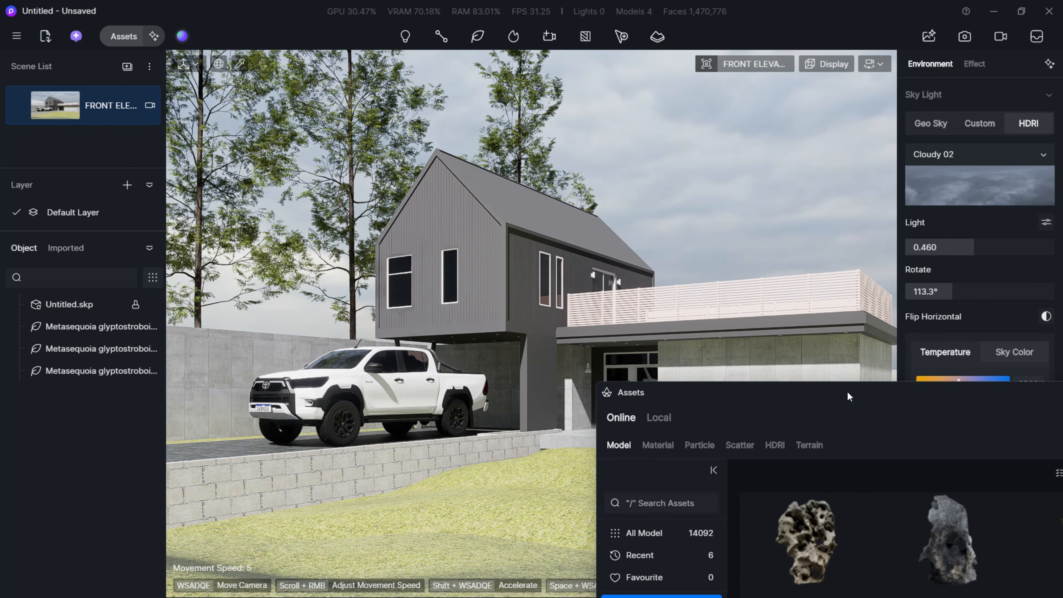
Delete the middle Metasequoia glyptostroboides tree standing behind the pickup, with the Assets window moved aside
drag(847, 390, 709, 219)
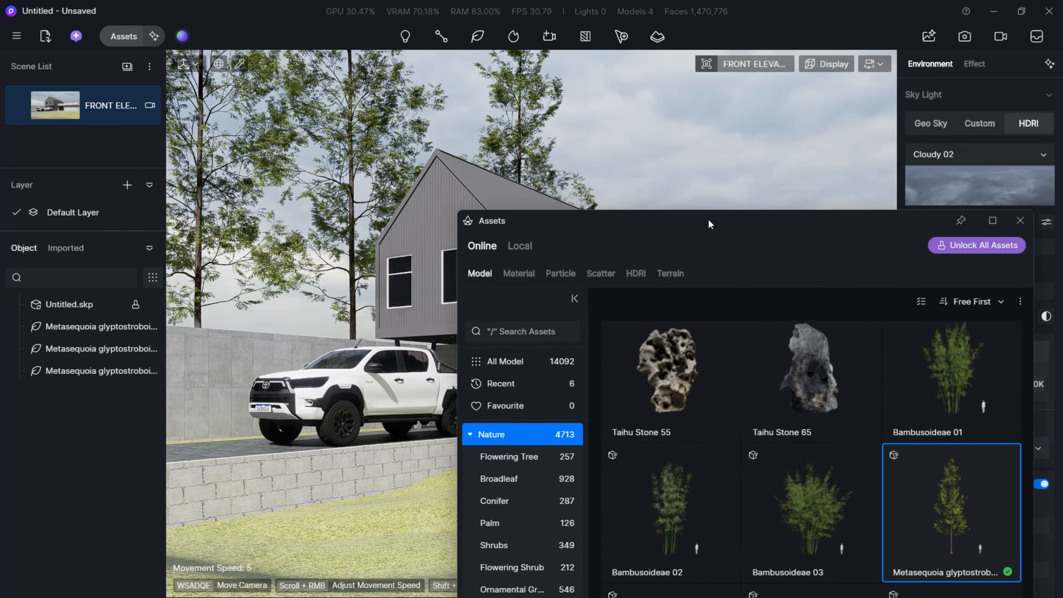
click(353, 187)
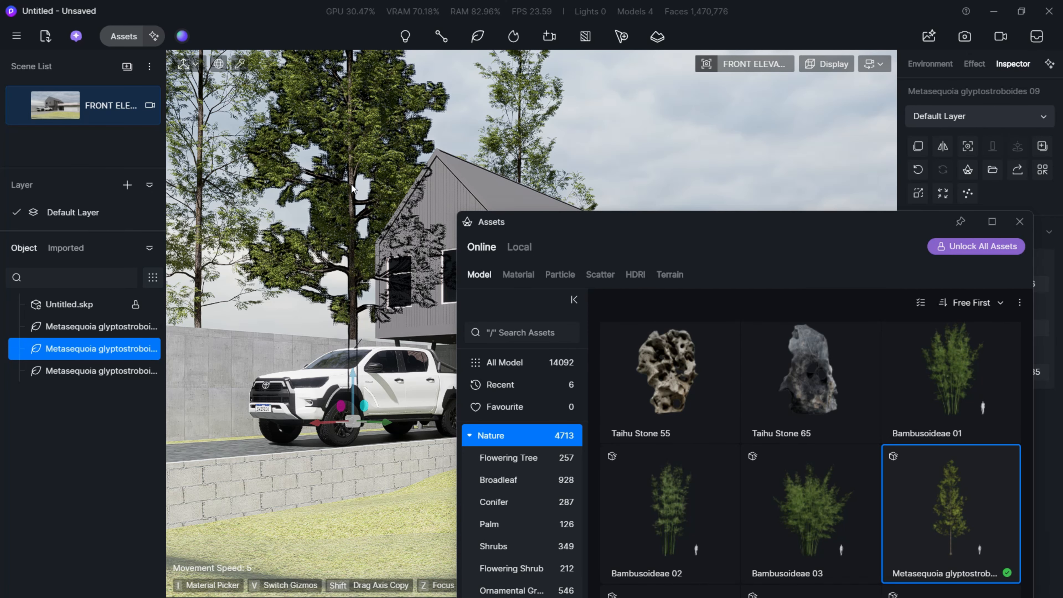
key(Delete)
Pick another tree from the Nature models and position it on the ground behind the boundary wall beside the house
scroll(849, 398, up, 5)
scroll(845, 397, up, 1)
click(845, 397)
key(a)
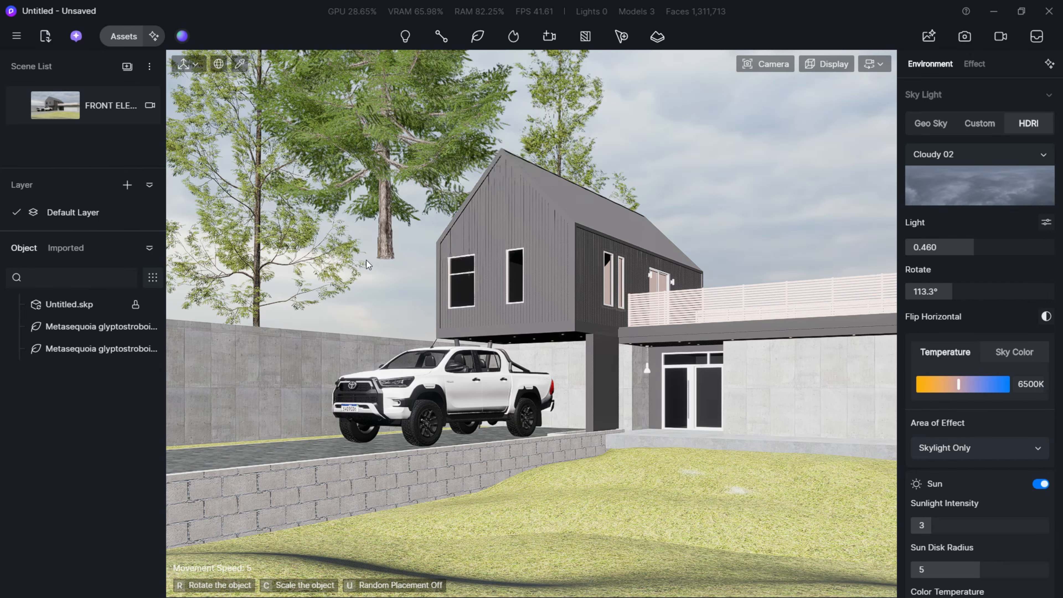
key(q)
right_drag(385, 272, 397, 384)
key(q)
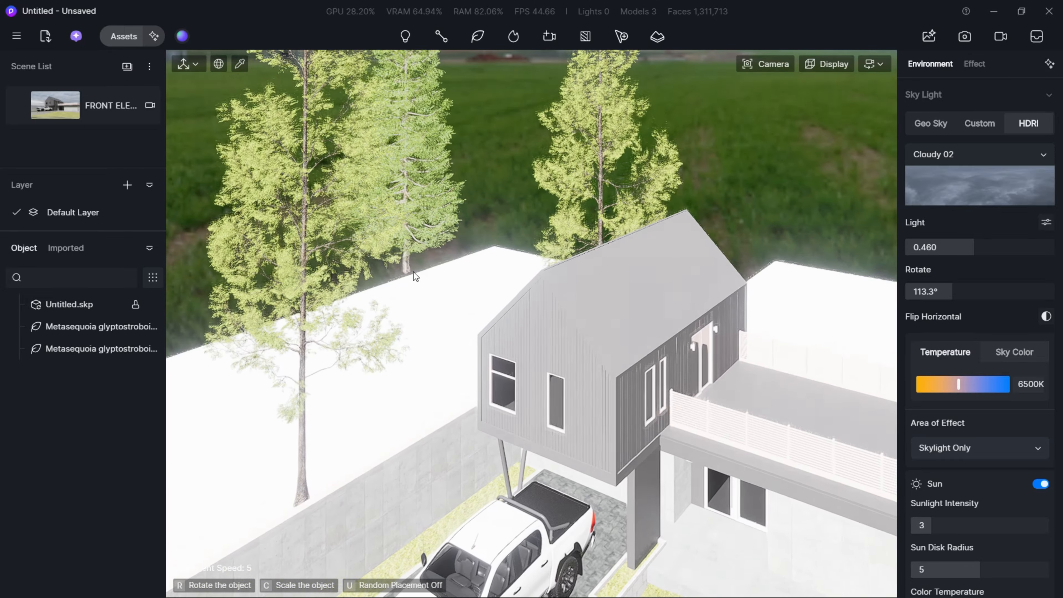